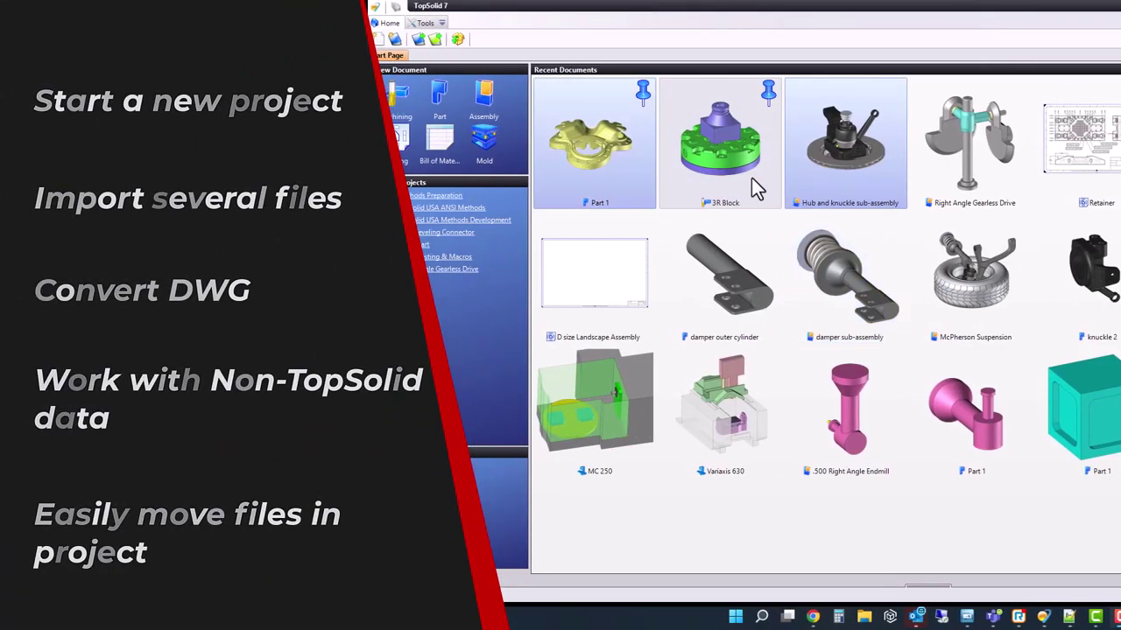
Step: Create a project named Retainer Fixture in the Marketing > Post IMTS folder, using the TopSolid USA Template and the Vault716RTM vault
left_click(418, 40)
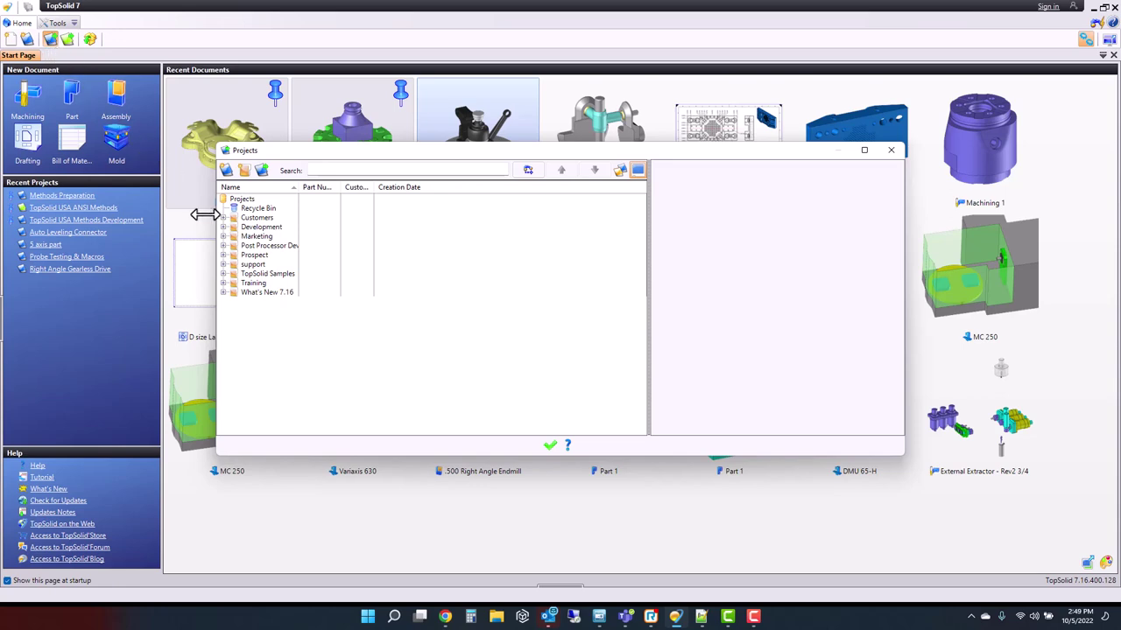
left_click(225, 236)
left_click(263, 246)
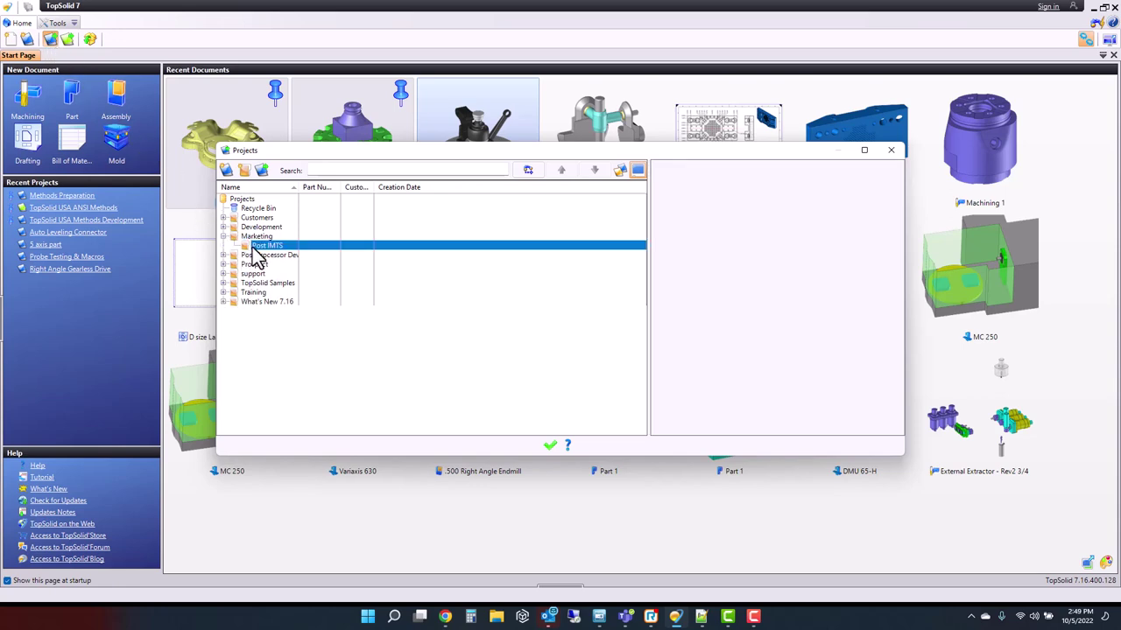
right_click(256, 254)
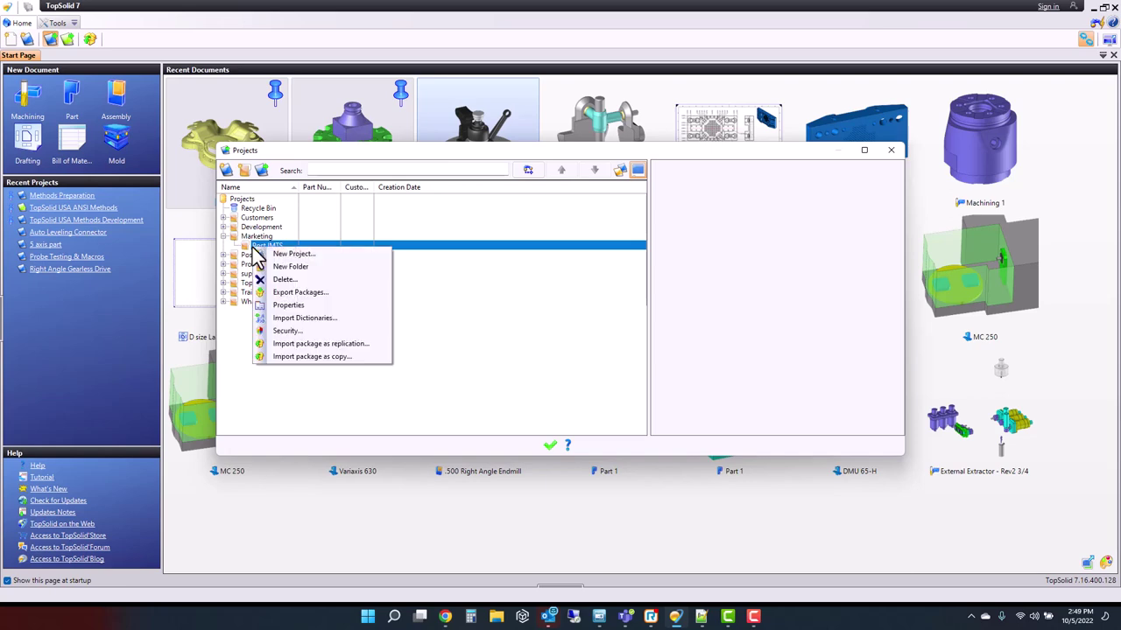
left_click(278, 253)
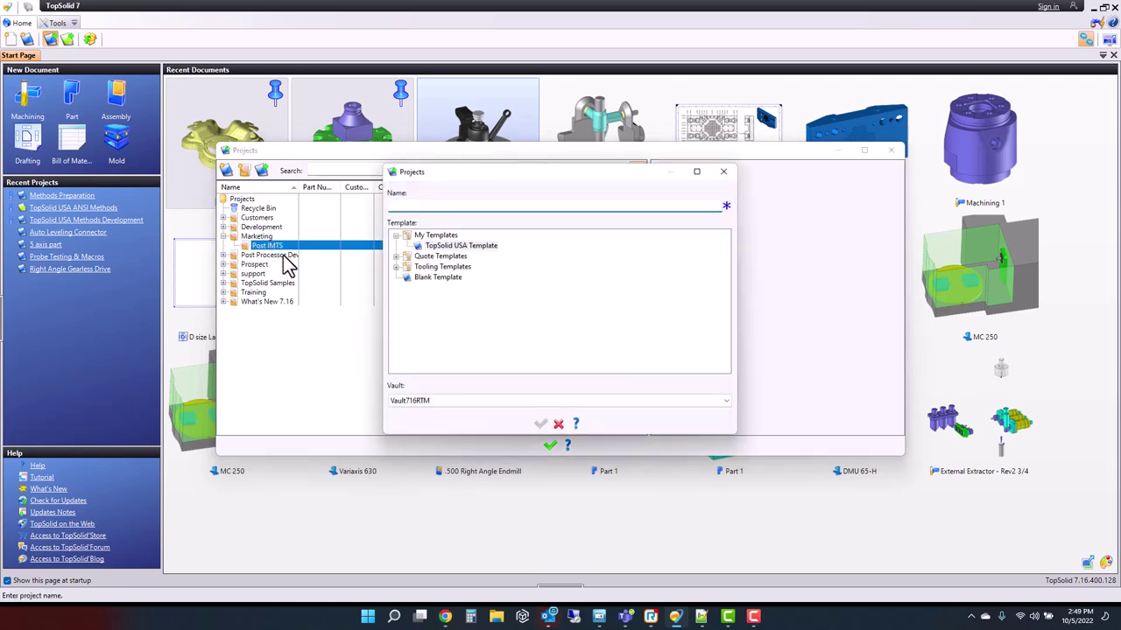
left_click(458, 248)
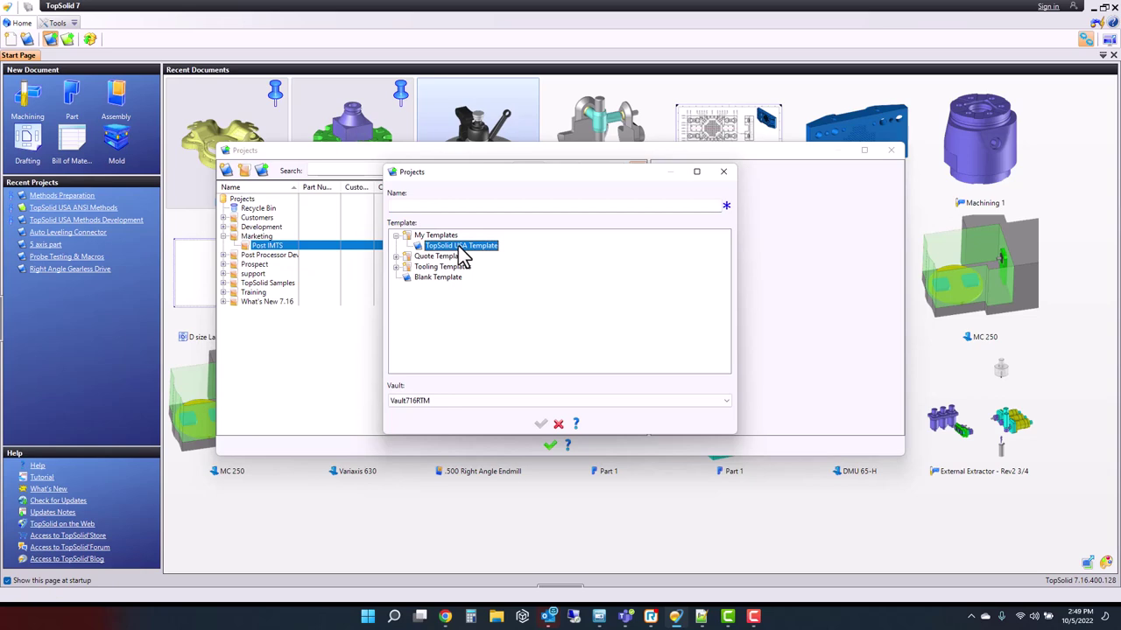
left_click(442, 207)
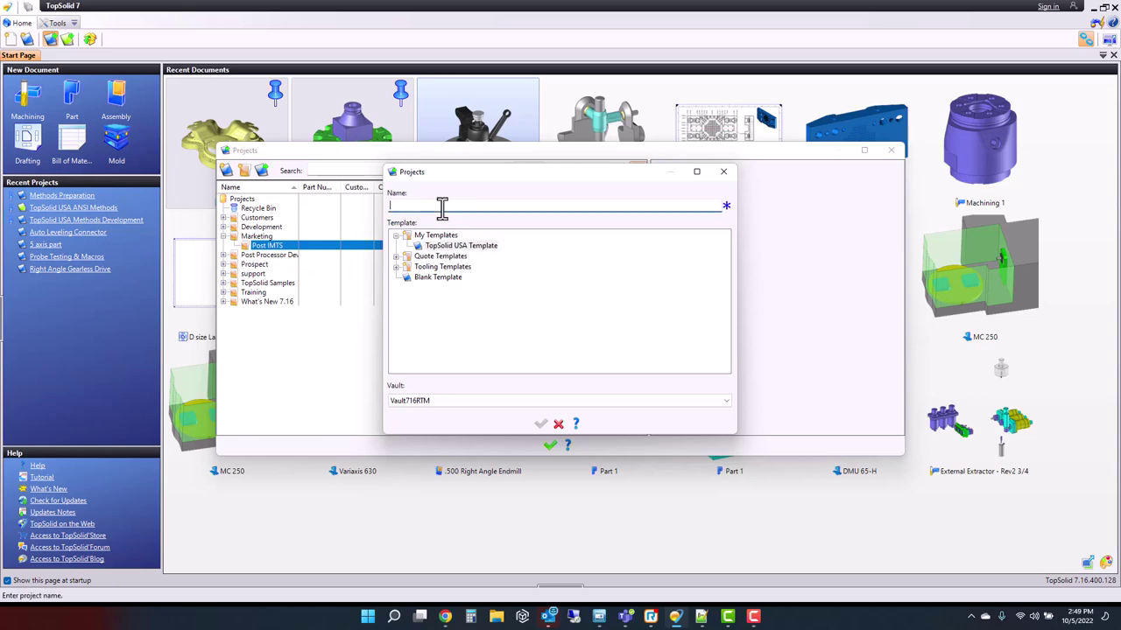
type("Retainer Fixture")
left_click(541, 426)
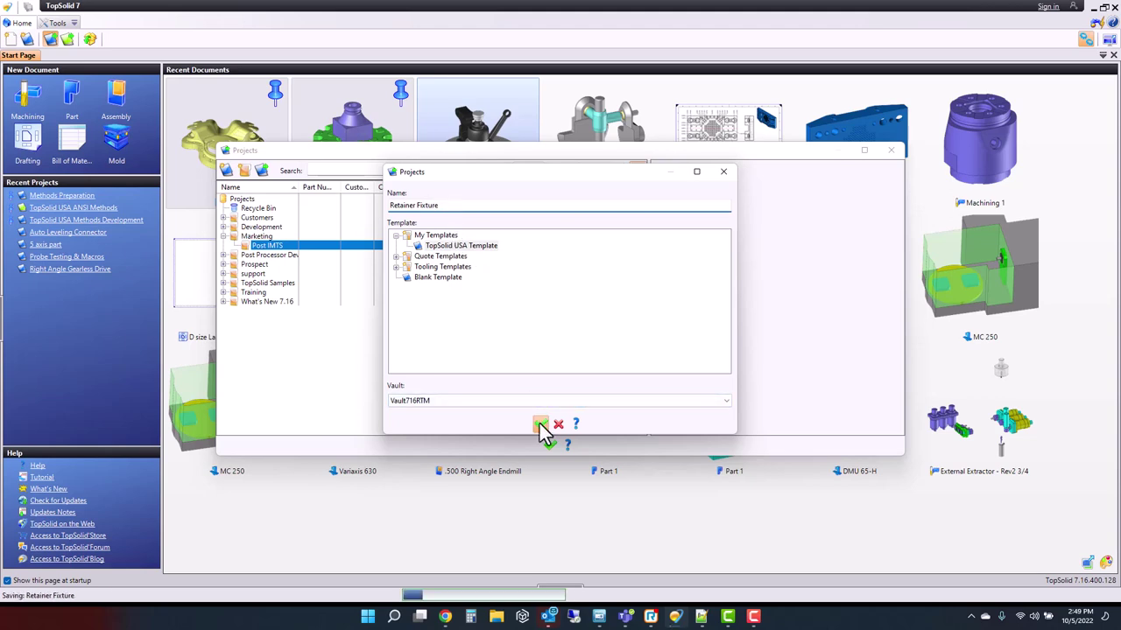
Step: Open the Retainer Fixture project from the Post IMTS folder and widen its project tree pane
left_click_drag(298, 187, 376, 188)
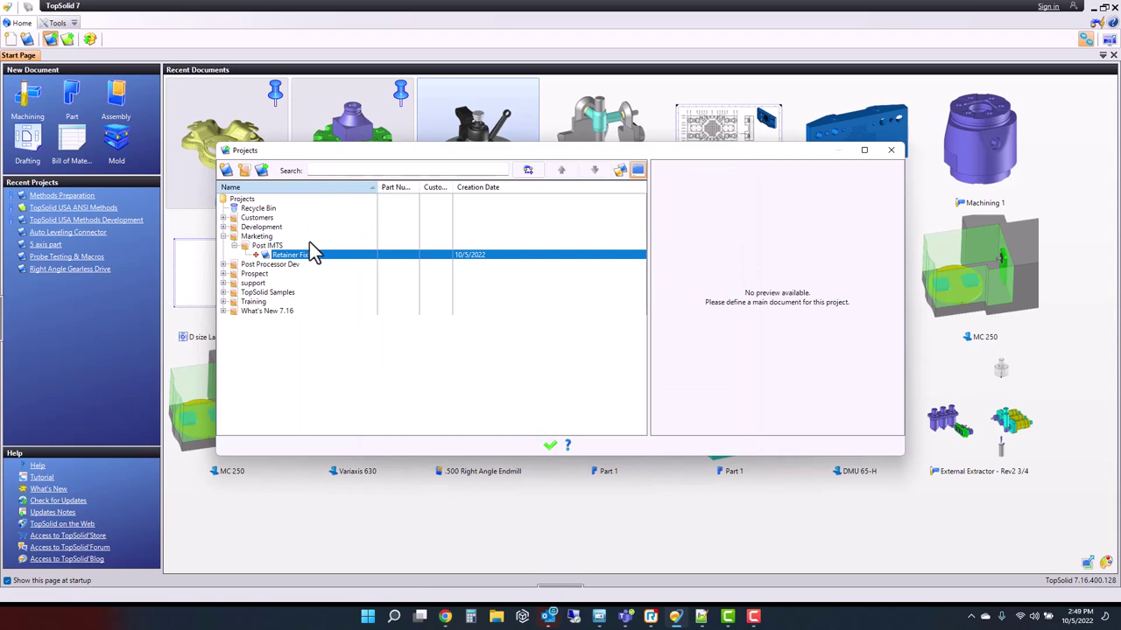
double_click(296, 255)
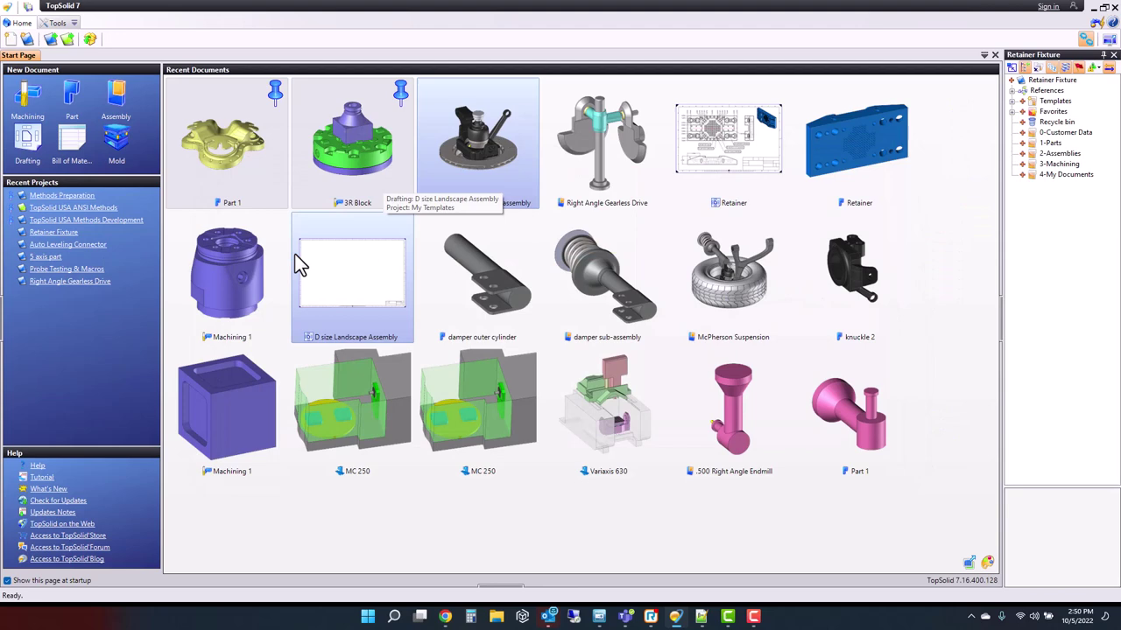
left_click_drag(1002, 326, 919, 326)
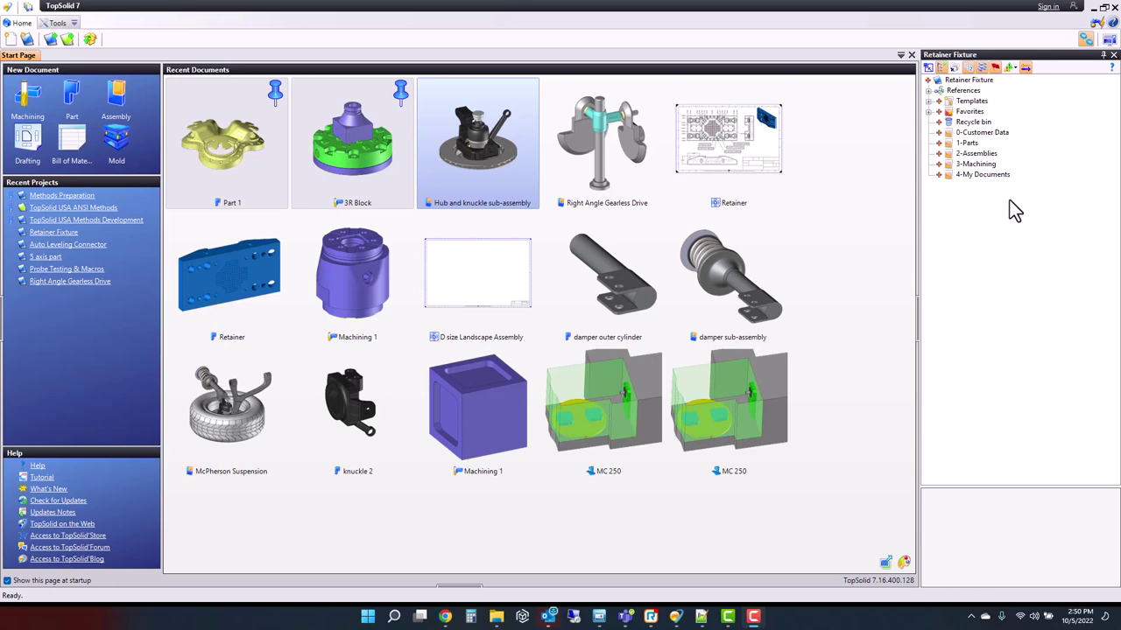
Step: Import Retainer.dwg and Retainer.pdf without conversion into the project's 0-Customer Data folder
right_click(972, 134)
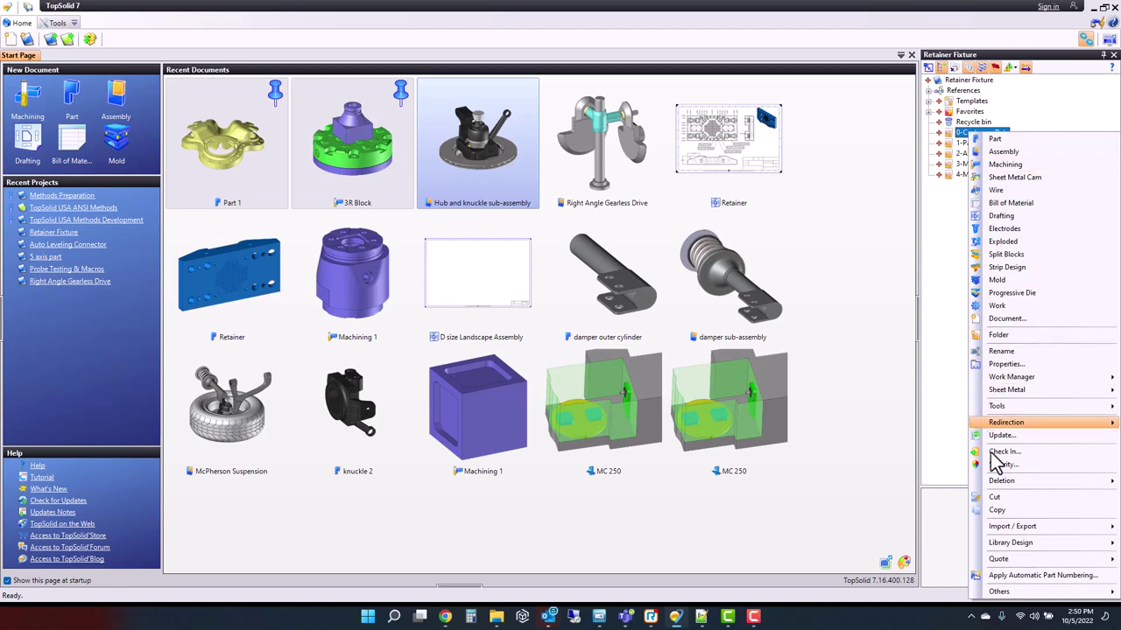
mouse_move(996, 529)
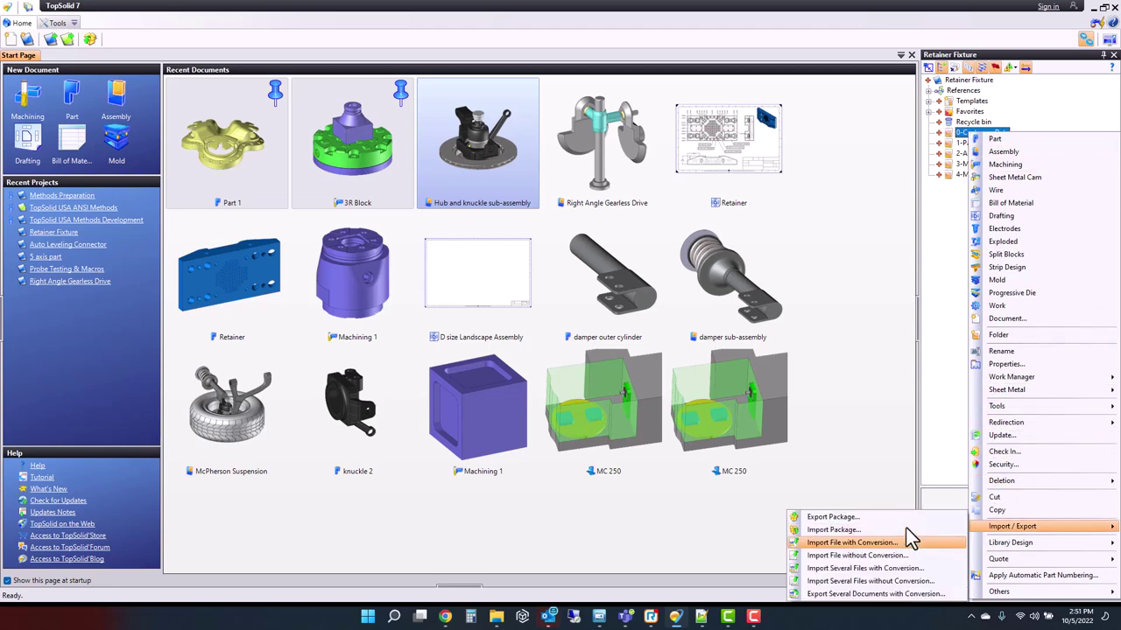
key("Down")
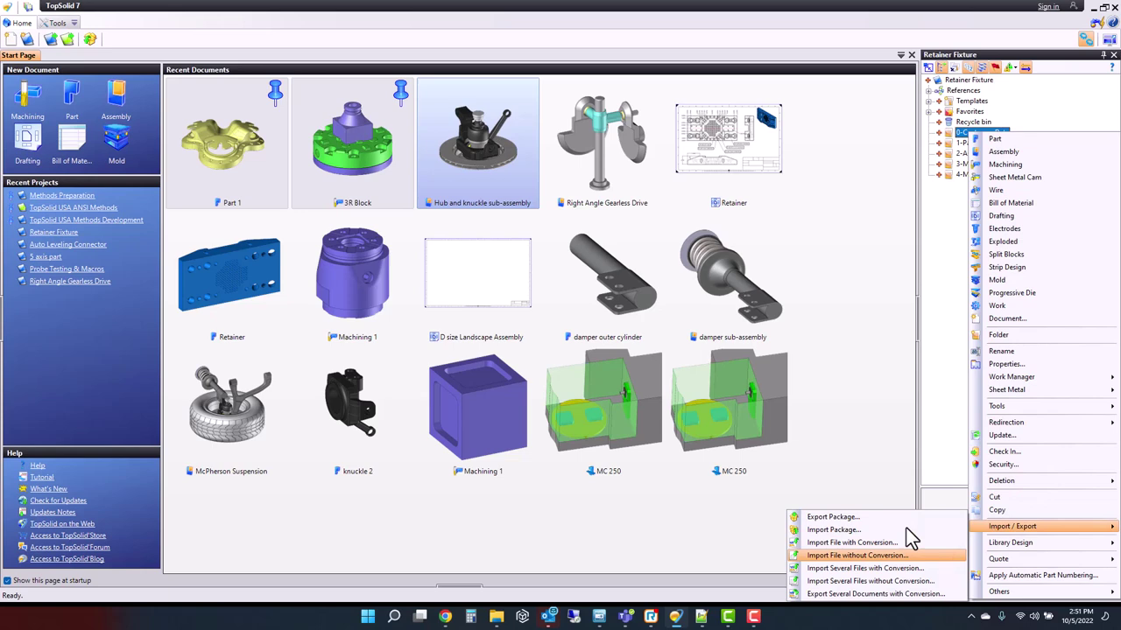
key("Down")
key("Down")
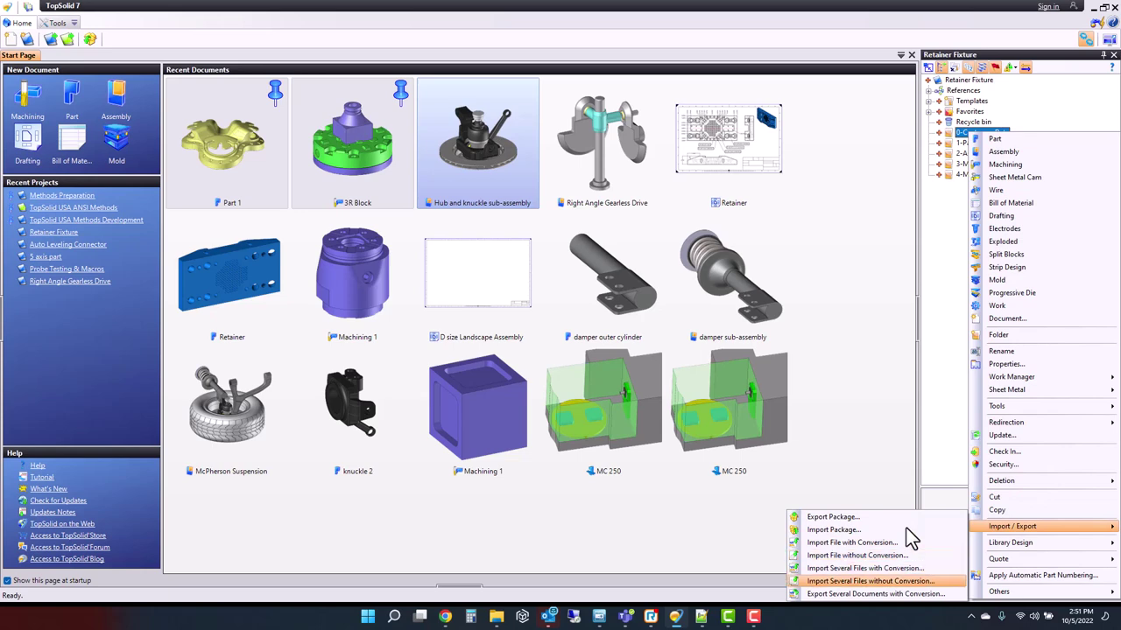
key("Up")
key("Up")
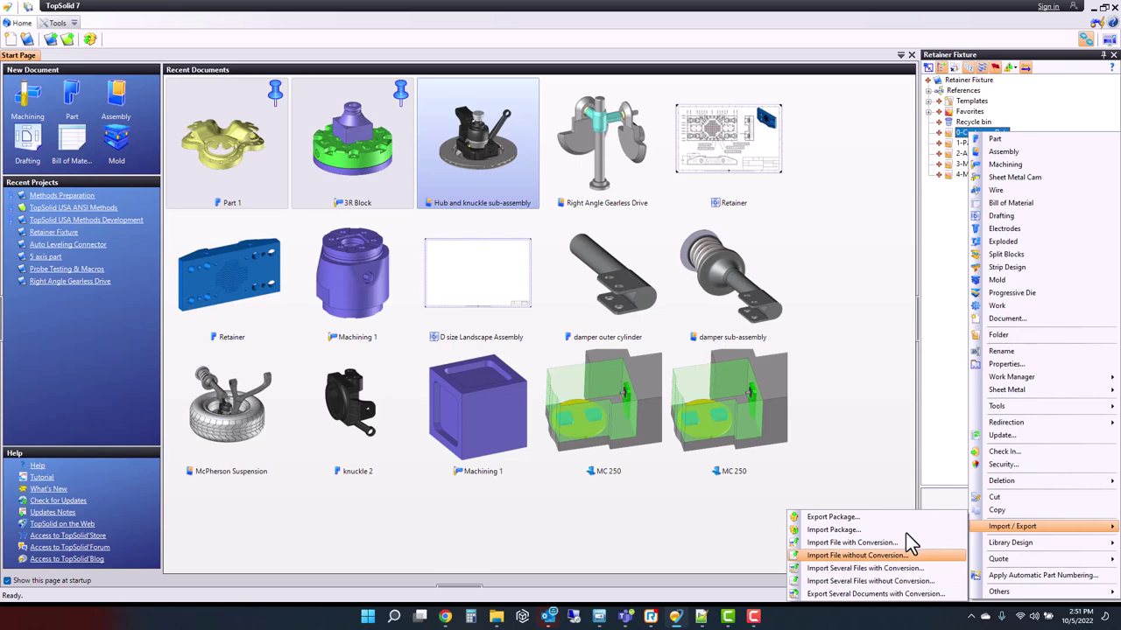
left_click(905, 552)
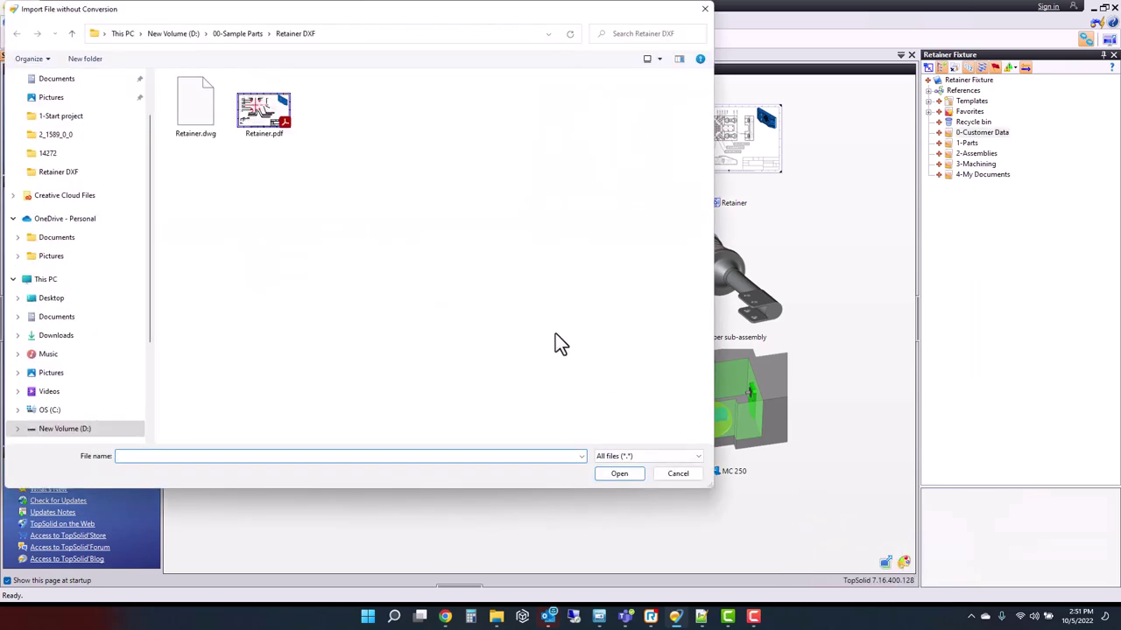
left_click(195, 105)
left_click(256, 114, "ctrl")
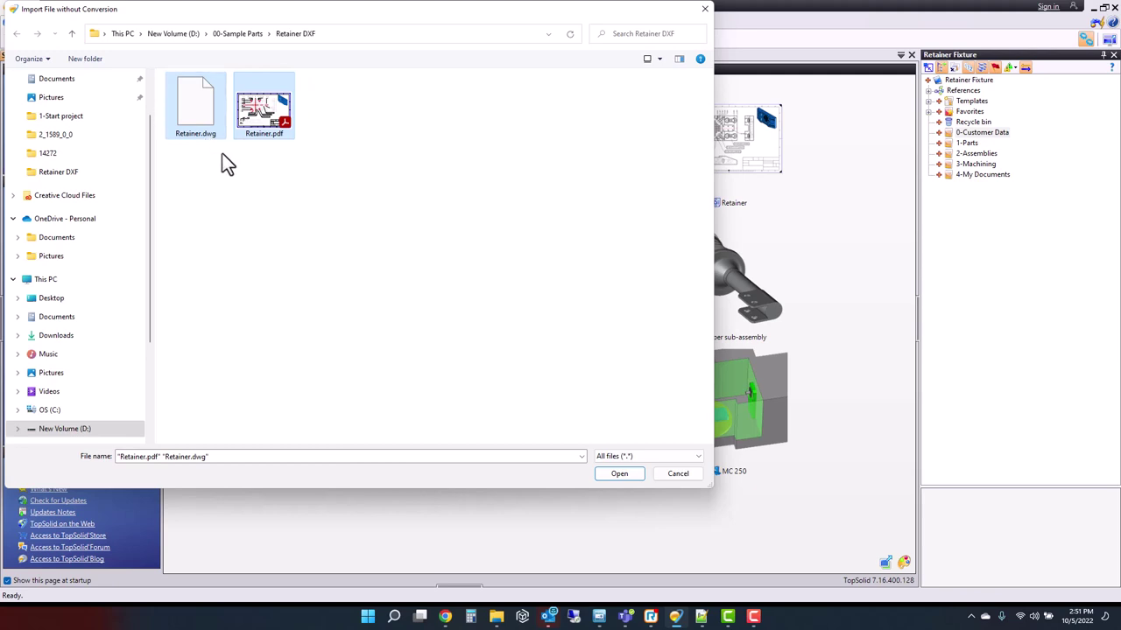
left_click(624, 475)
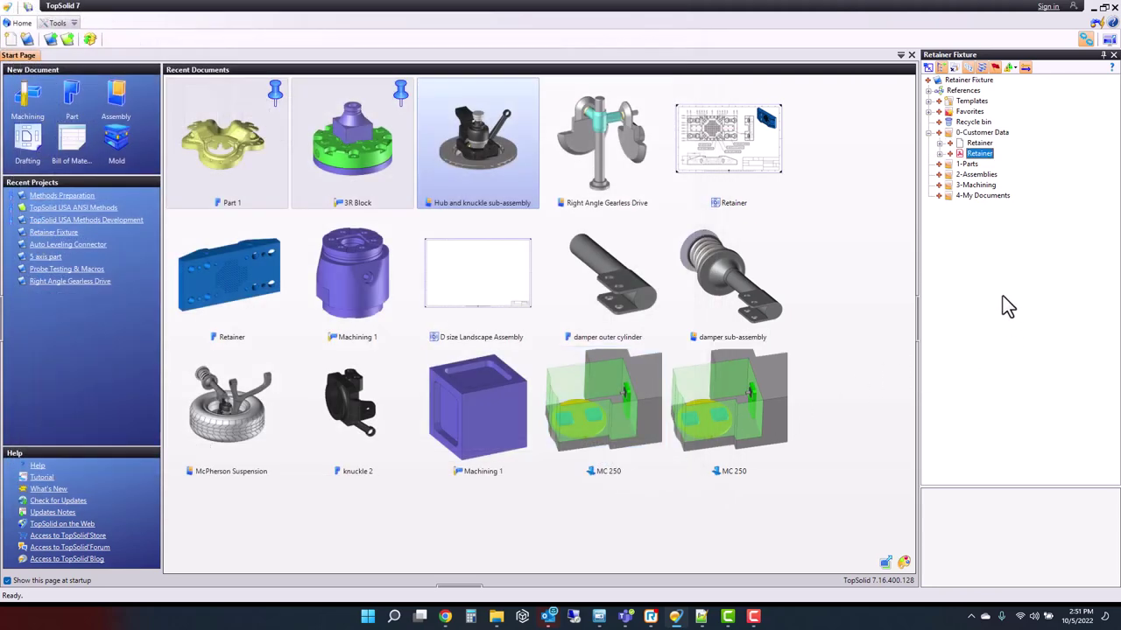
Step: Open the imported Retainer PDF, look through its drawing pages, and return to the project
double_click(979, 157)
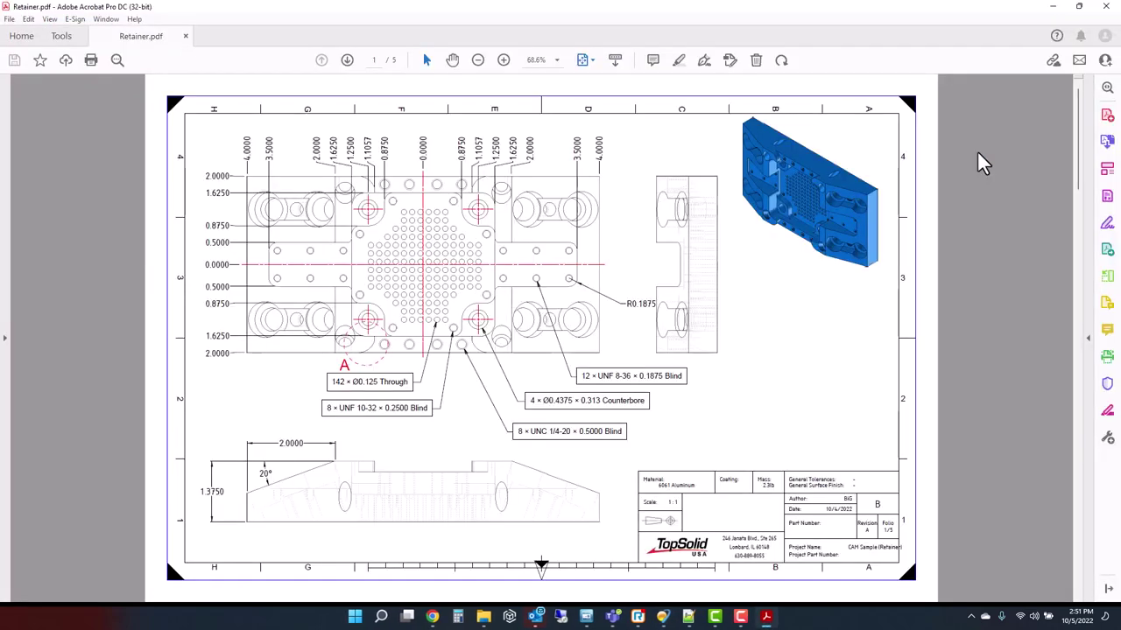
scroll(364, 324, "down", 3)
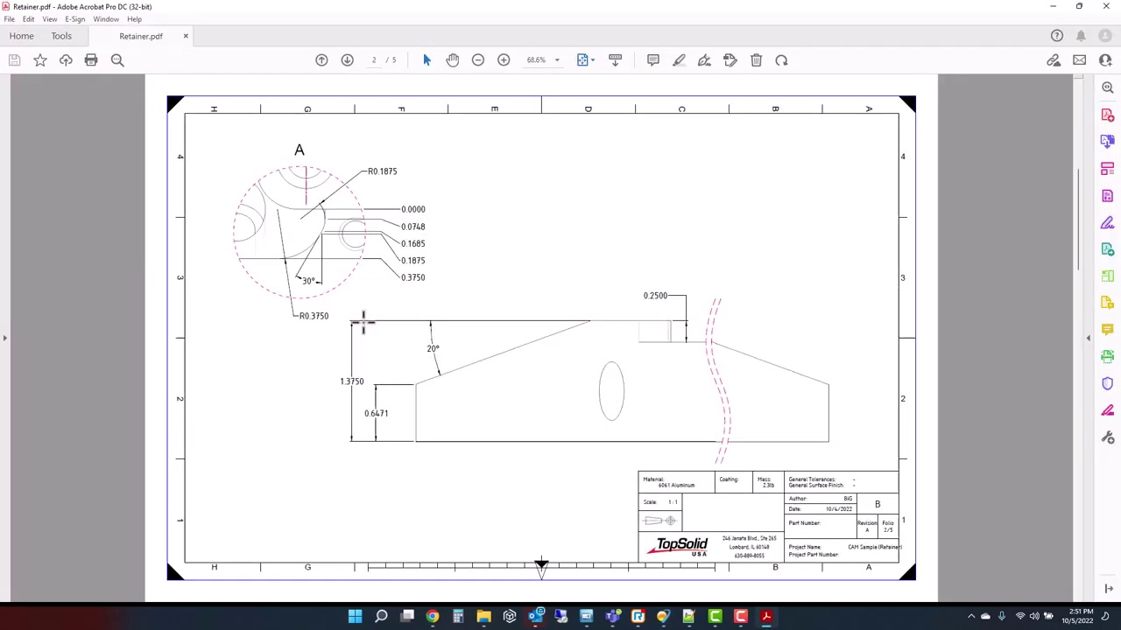
scroll(364, 324, "down", 9)
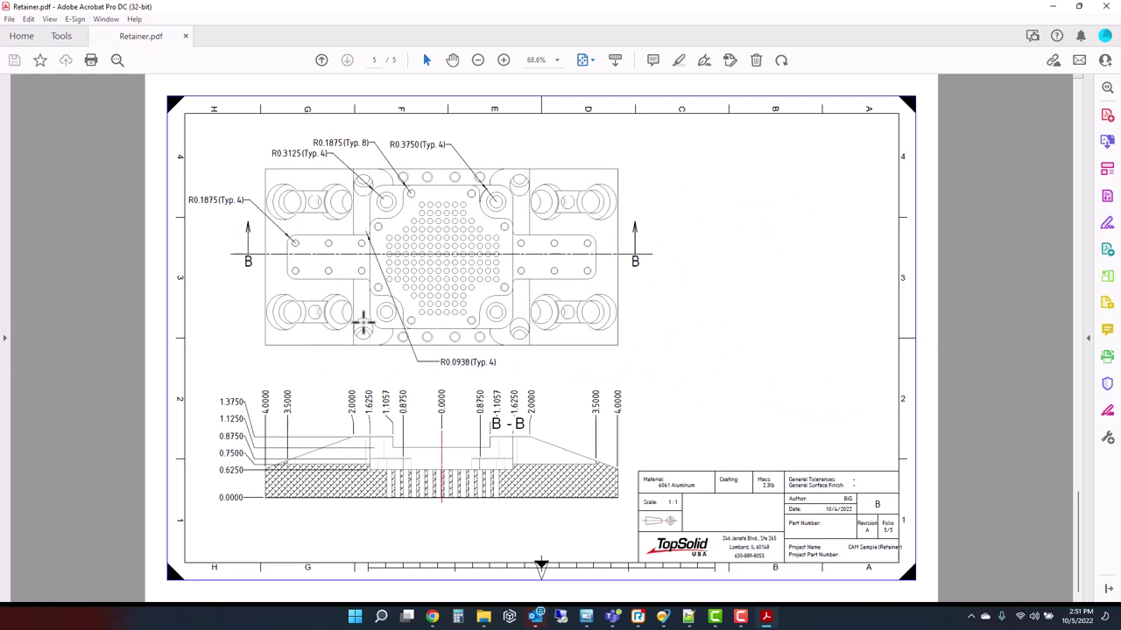
scroll(363, 324, "up", 6)
scroll(363, 323, "up", 6)
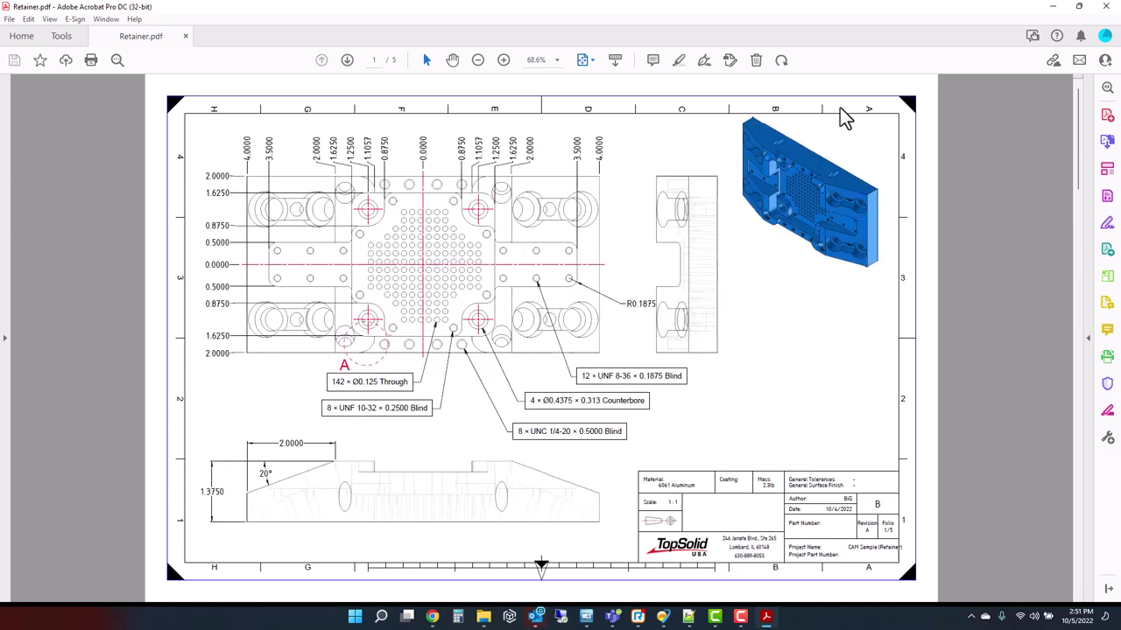
left_click(1052, 7)
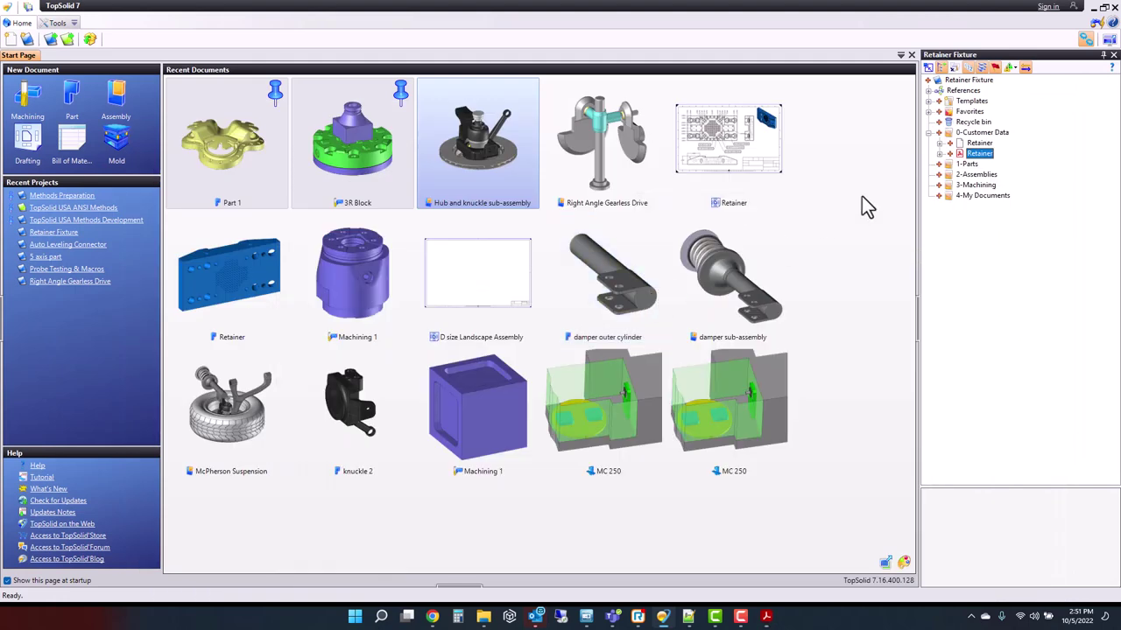
Step: Start converting the Retainer AutoCAD document in 0-Customer Data and preview Page2 and Page1 of the drawing
left_click(977, 144)
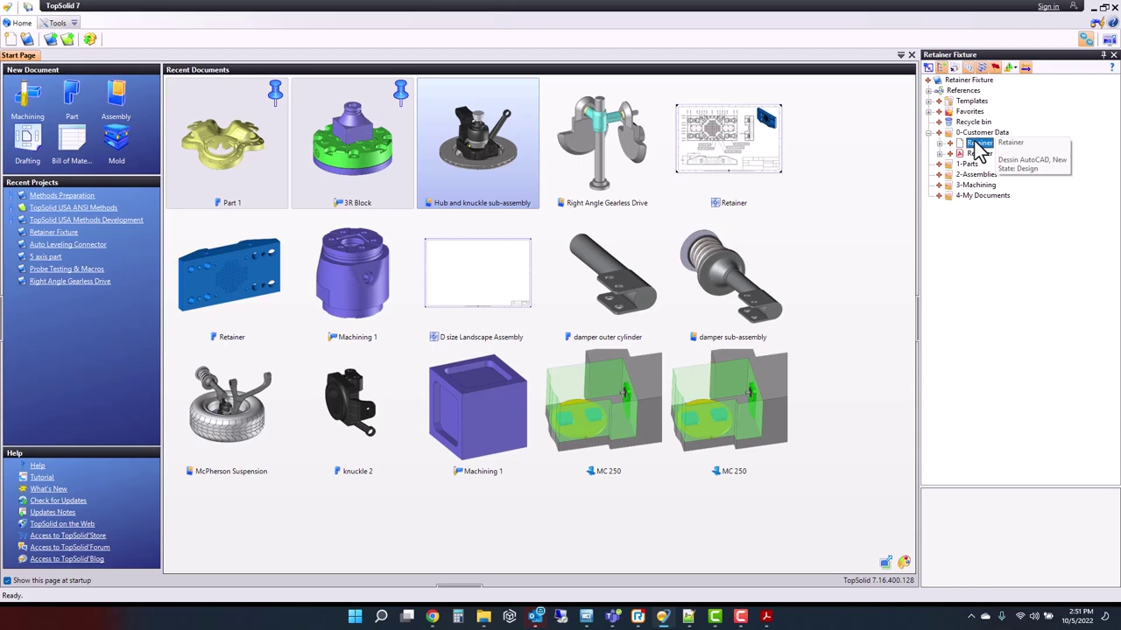
right_click(978, 151)
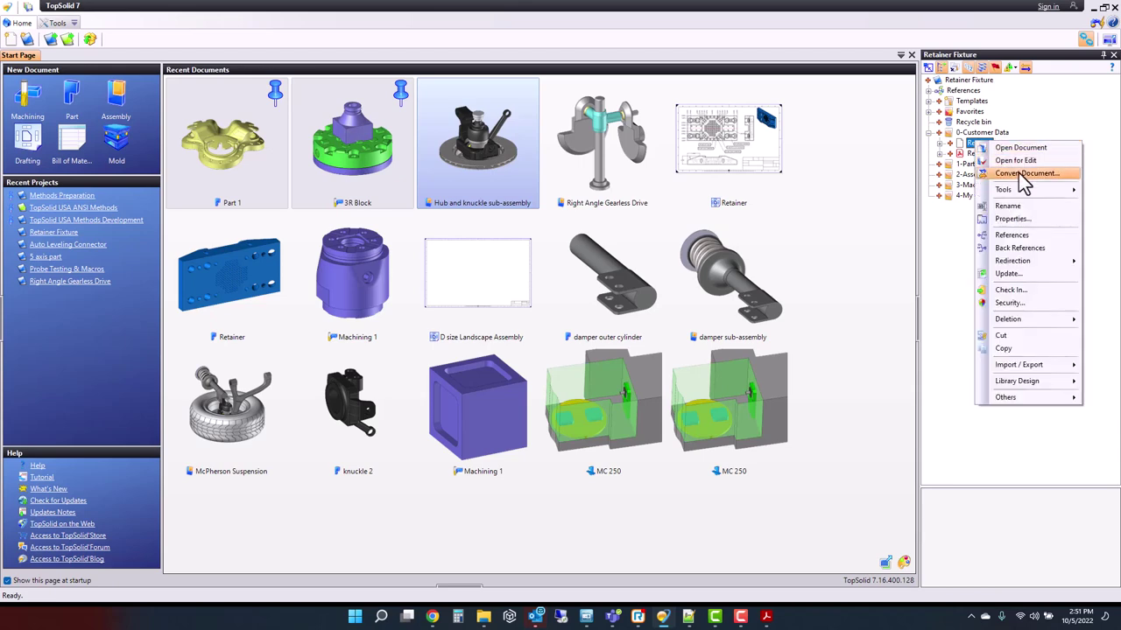
left_click(1024, 173)
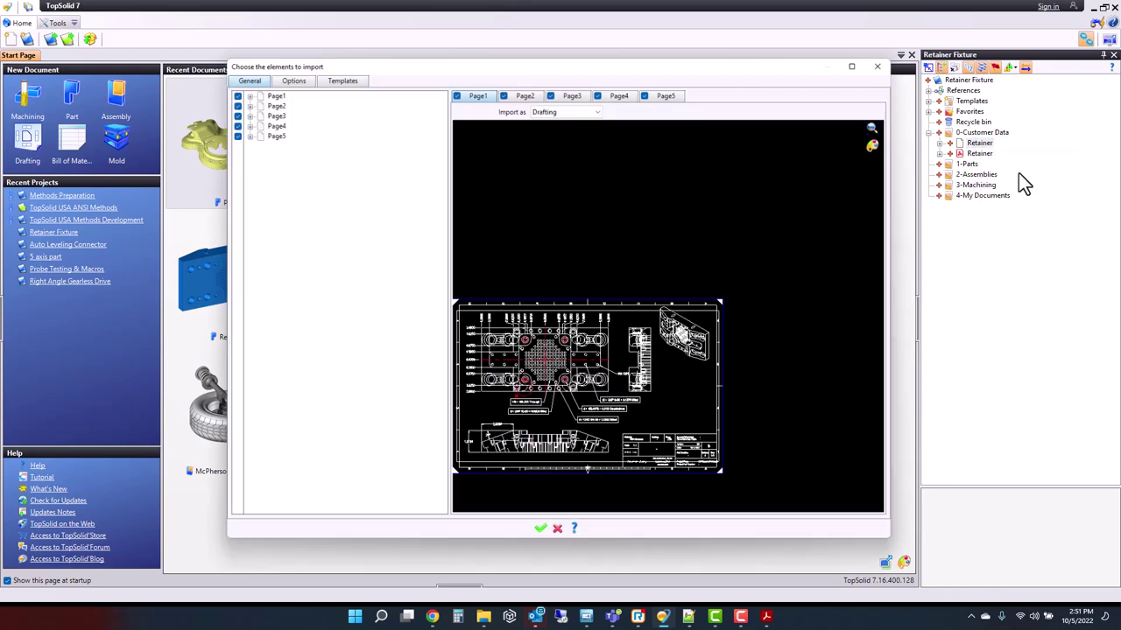
left_click(265, 98)
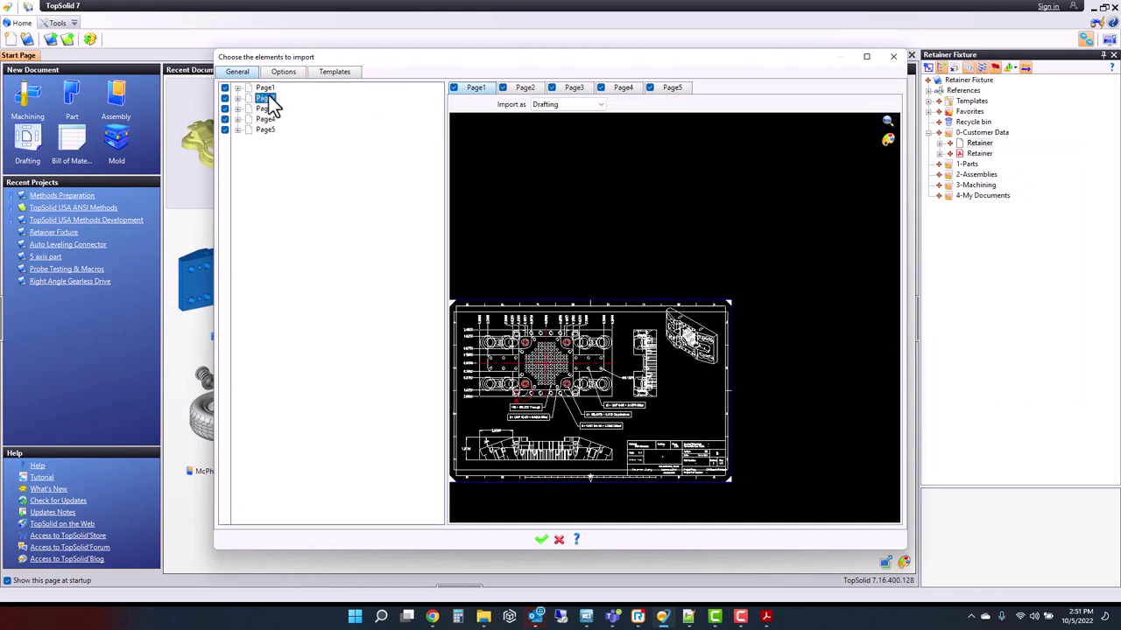
left_click(522, 91)
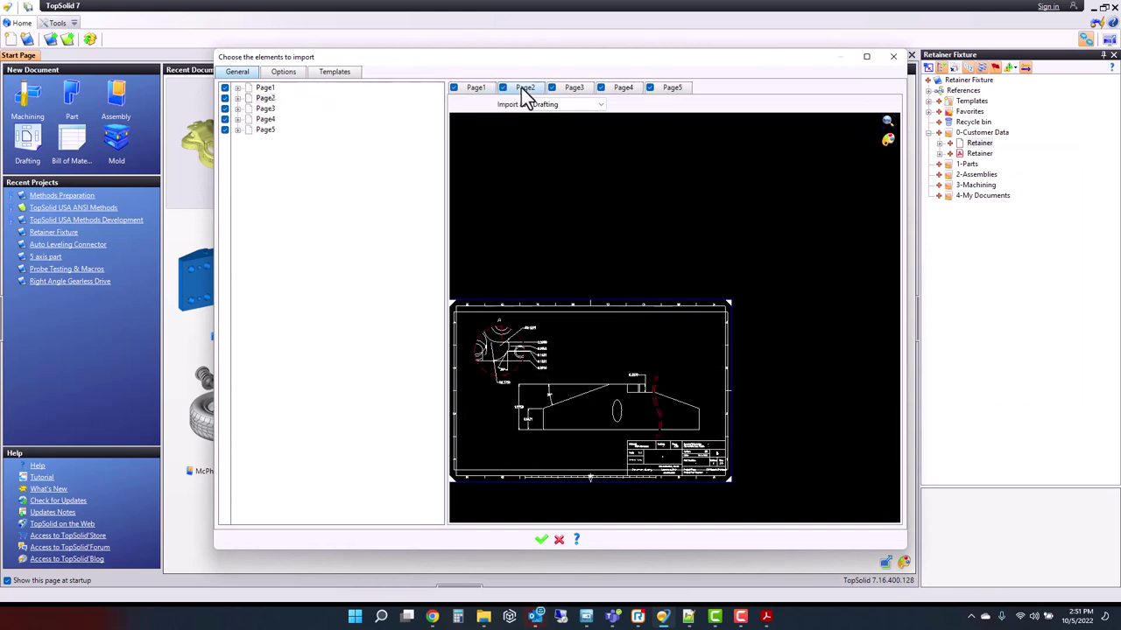
left_click(475, 91)
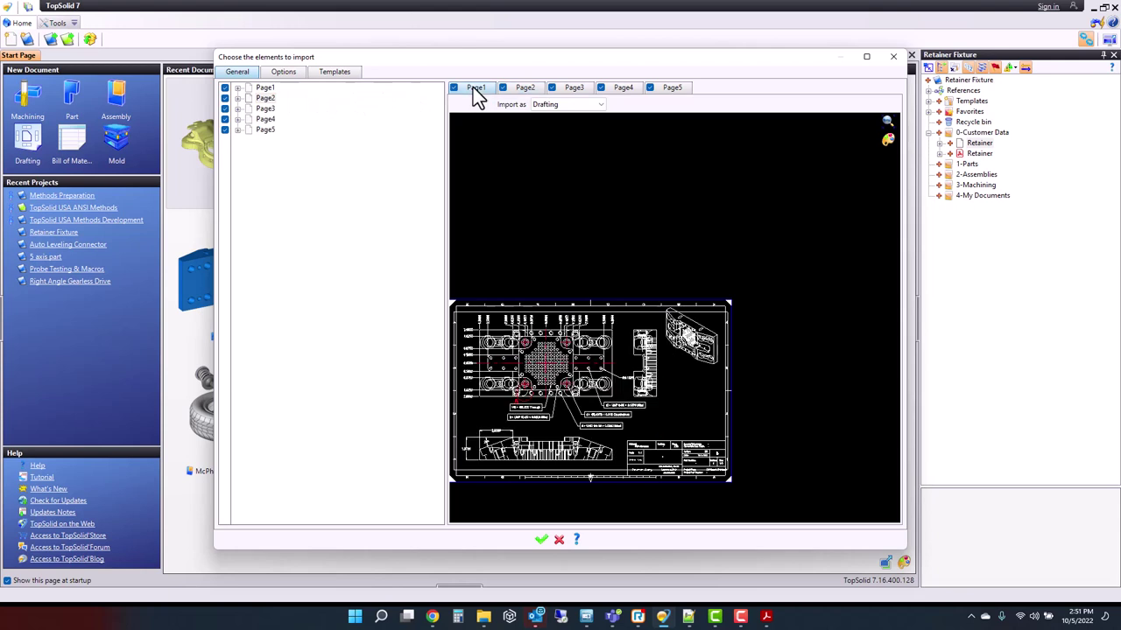
Step: Set Page1 and Page2 of the drawing to import as Part
left_click(565, 105)
left_click(551, 114)
left_click(526, 88)
left_click(560, 105)
left_click(555, 112)
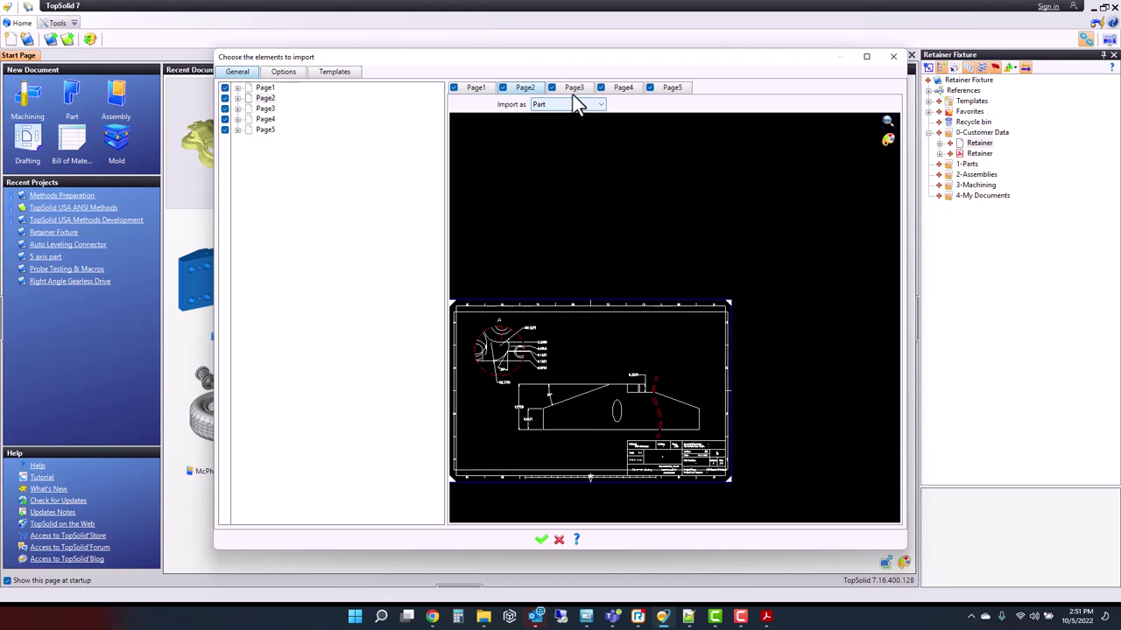
Step: Set Page3, Page4 and Page5 of the drawing to import as Part
left_click(572, 87)
left_click(570, 104)
left_click(559, 118)
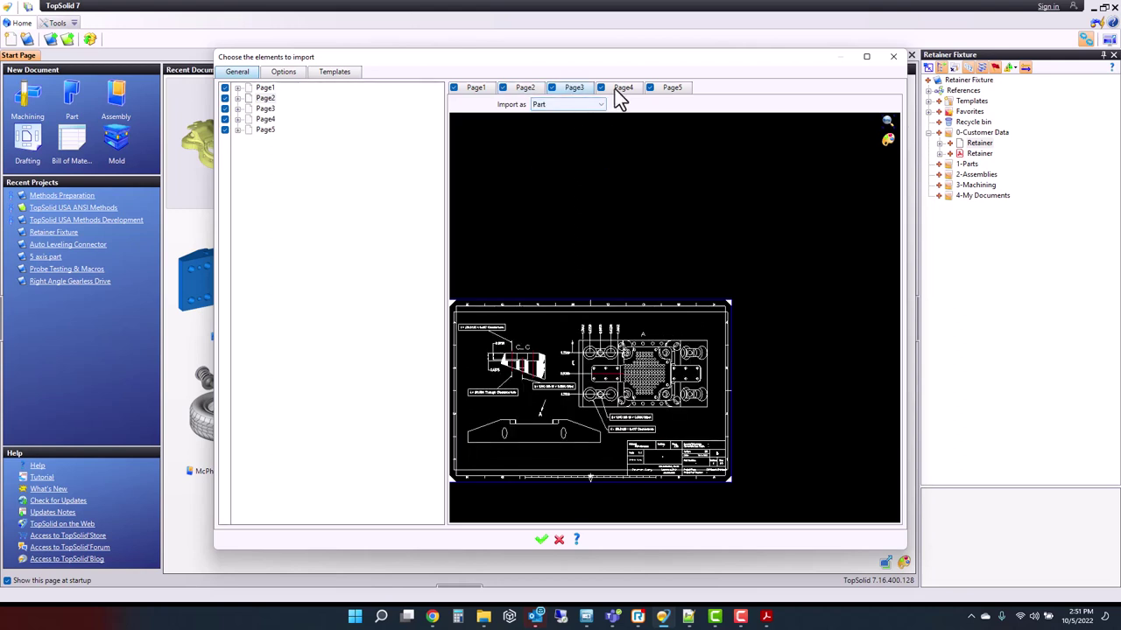
left_click(615, 89)
left_click(568, 104)
left_click(561, 116)
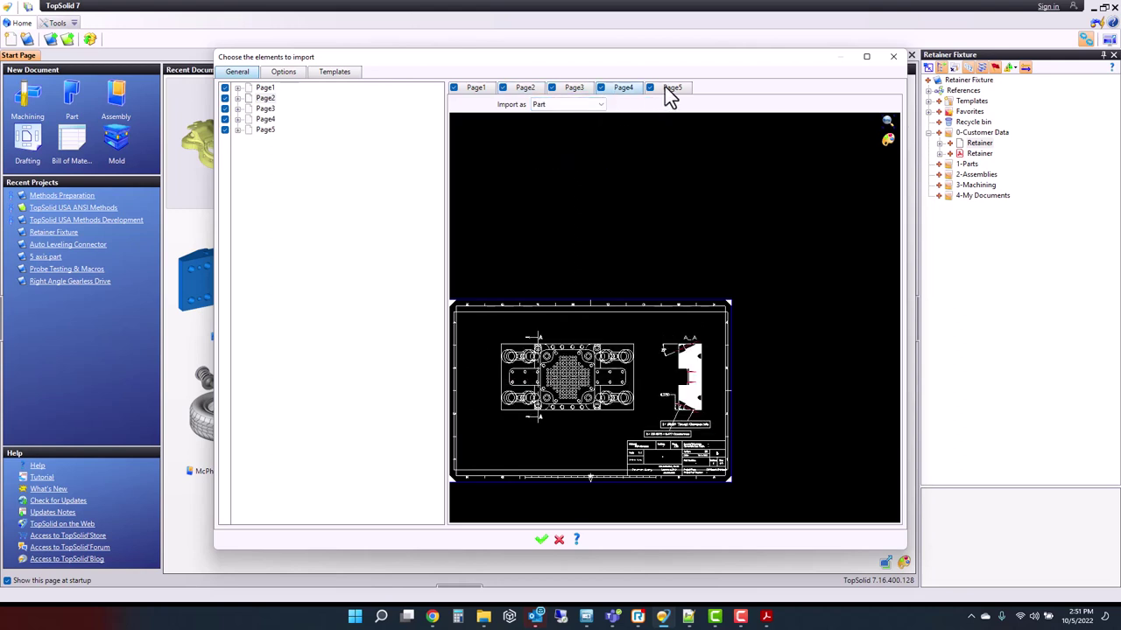
left_click(671, 87)
left_click(567, 105)
left_click(553, 114)
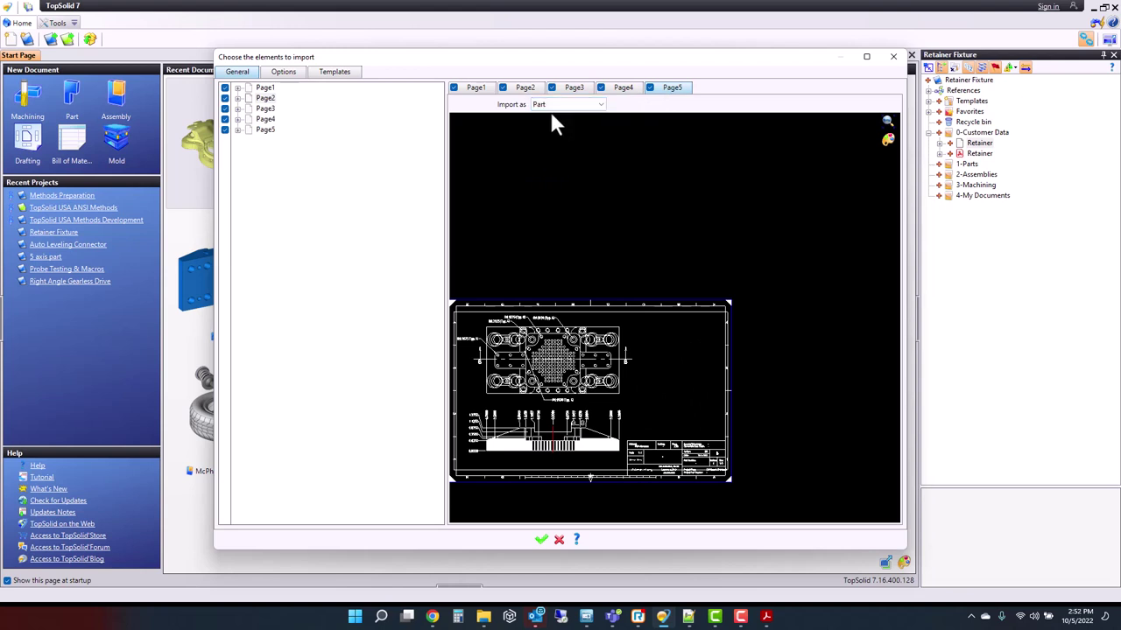
Step: Set the part template for the AutoCAD import to Aluminum - 6061 from My Templates, 0-Parts
left_click(335, 73)
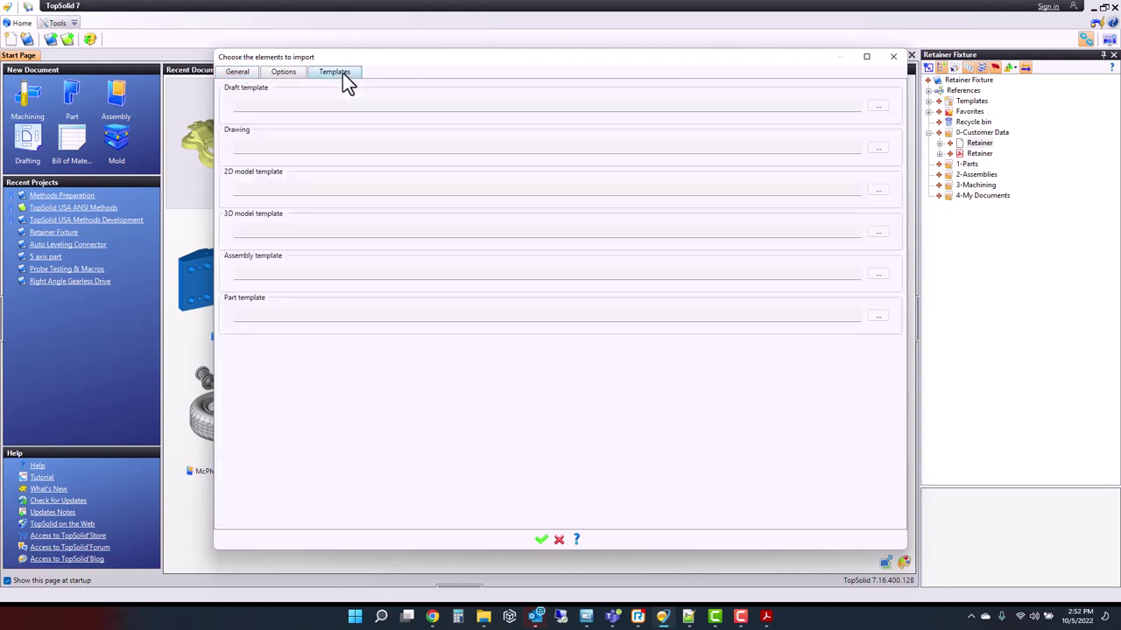
left_click(878, 317)
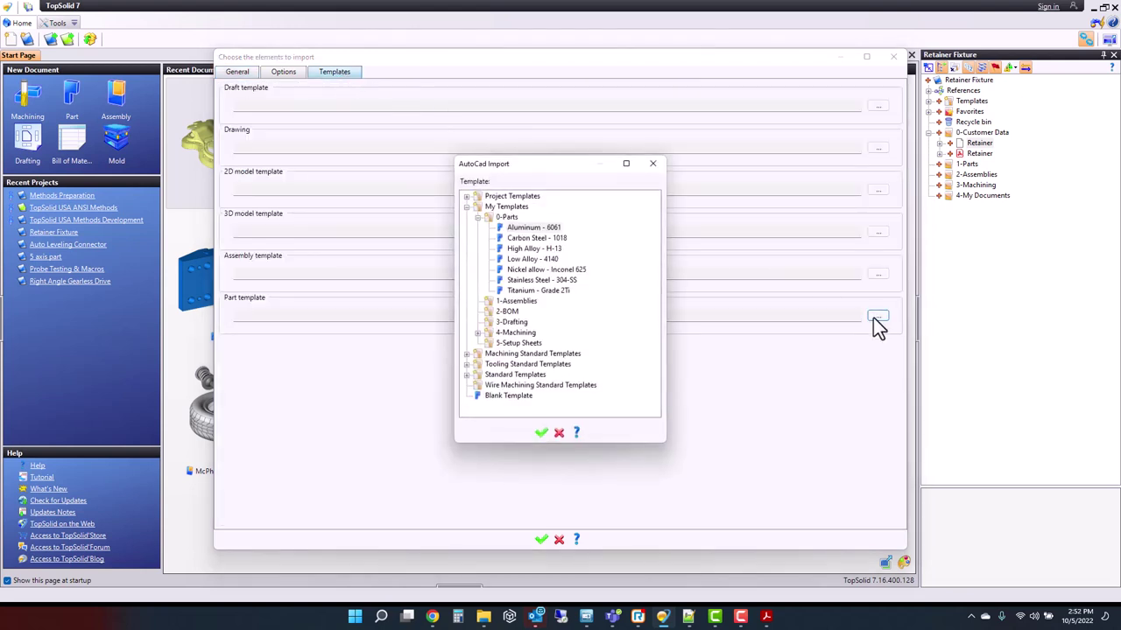
left_click(530, 227)
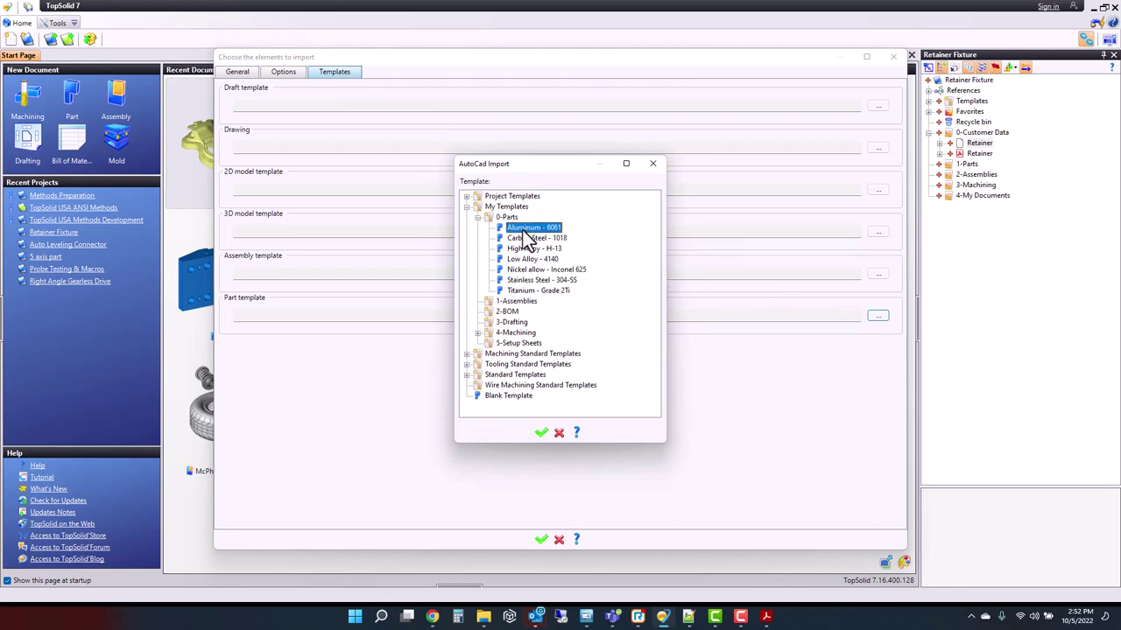
left_click(541, 433)
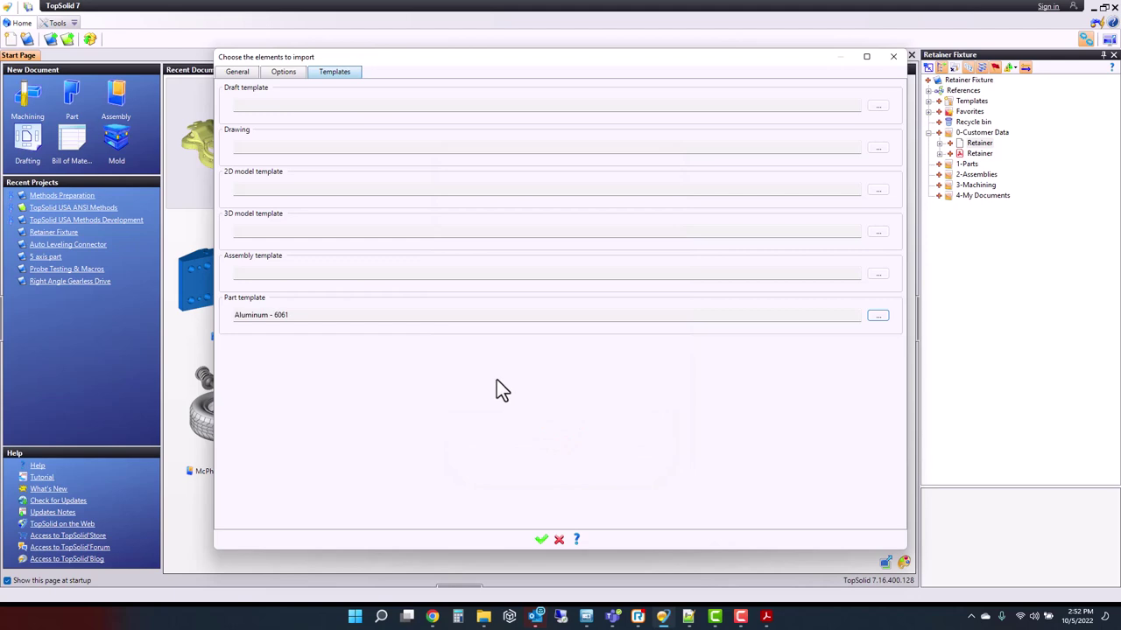
Step: Run the import of all five drawing pages as parts and close the conversion report
left_click(241, 73)
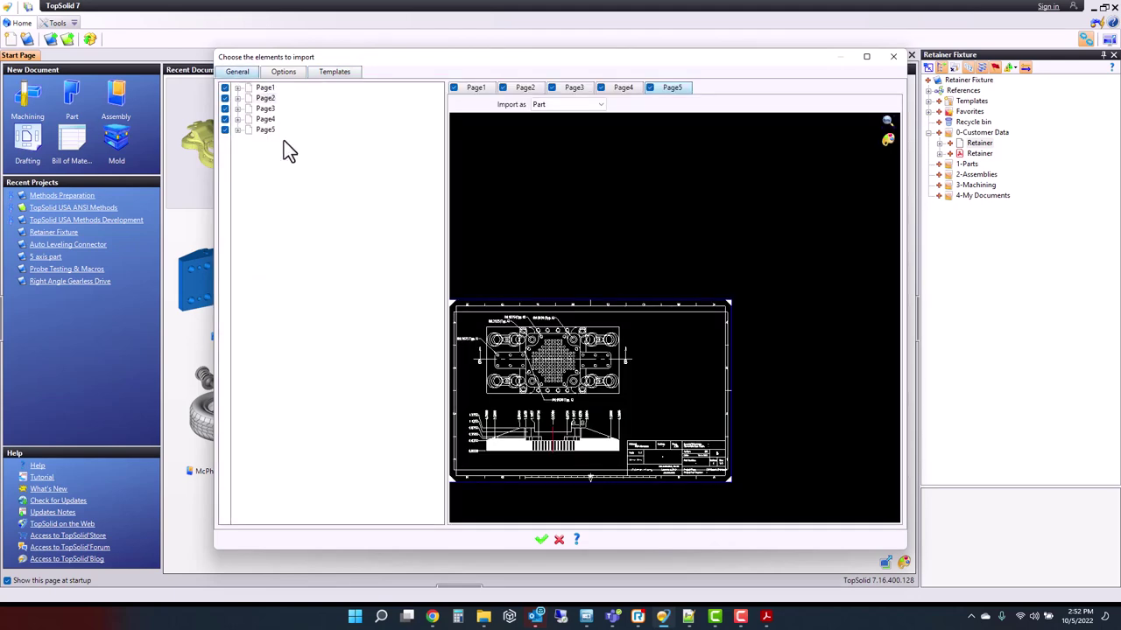
left_click(542, 541)
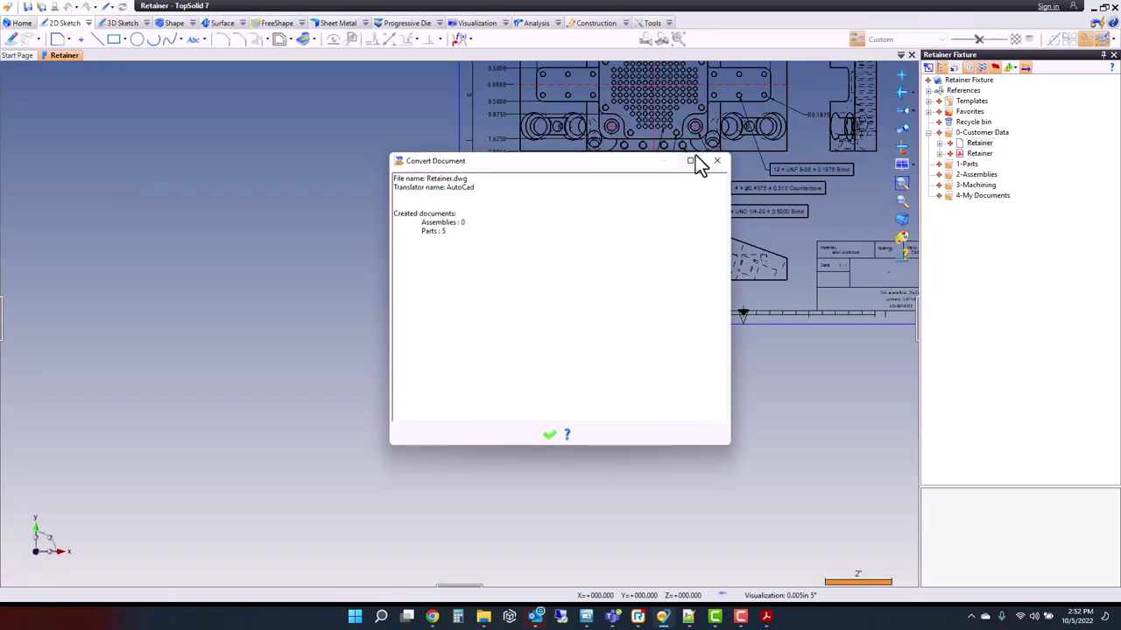
mouse_move(693, 161)
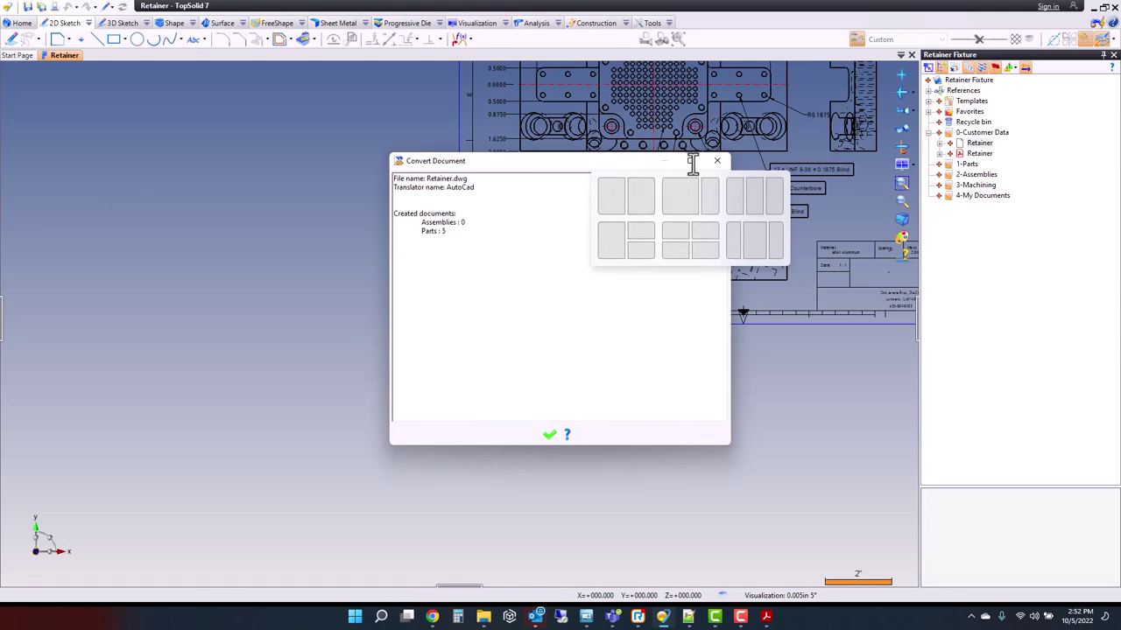
left_click(552, 435)
scroll(578, 355, "down", 2)
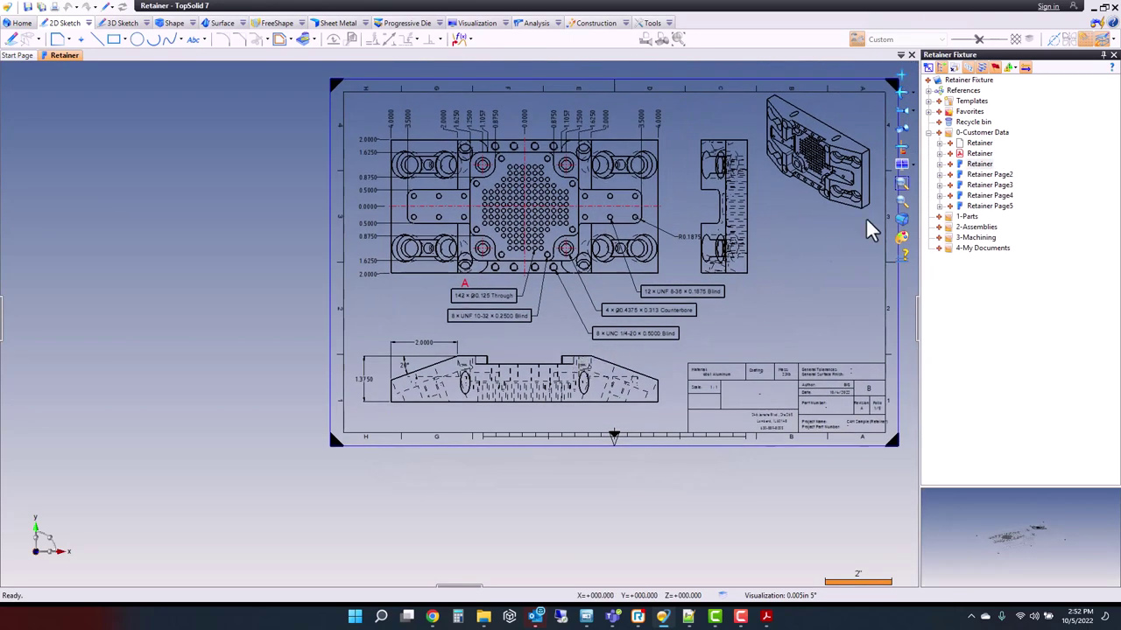
Step: Move the five converted Retainer parts, from Retainer to Retainer Page5, out of 0-Customer Data into the 1-Parts folder
left_click(978, 165)
left_click(984, 205, "shift")
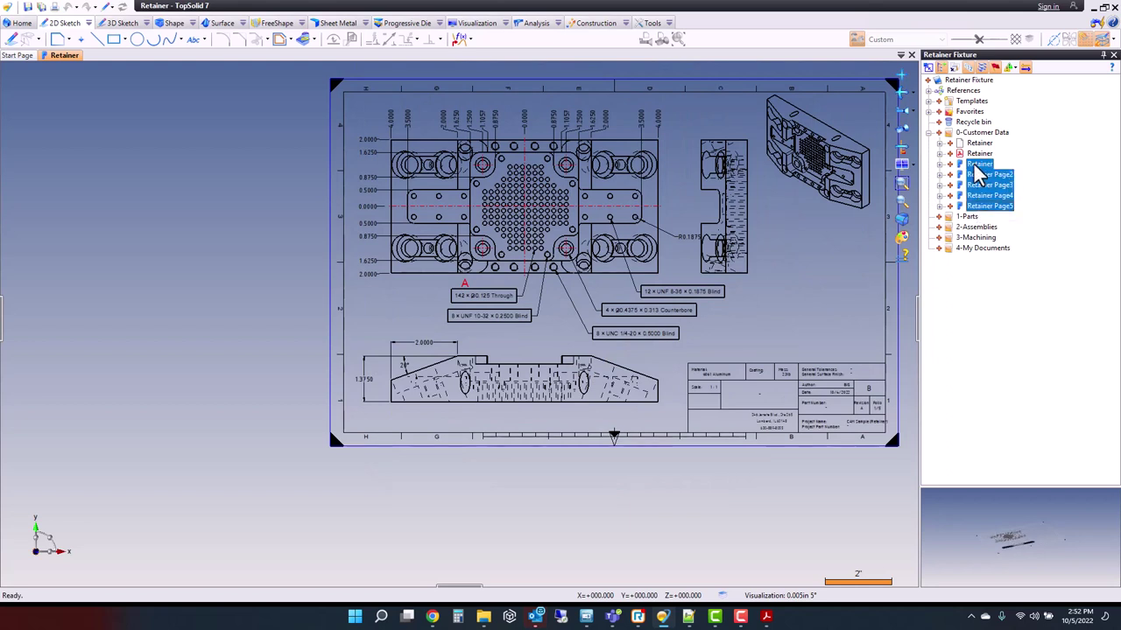
left_click_drag(979, 173, 972, 220)
left_click(939, 164)
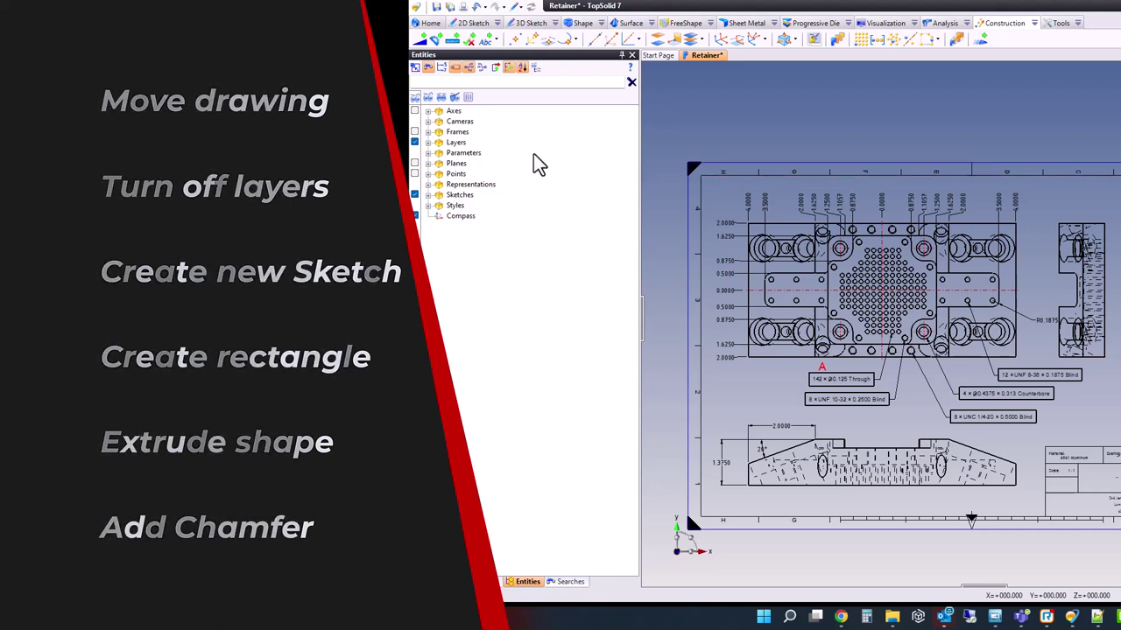
Step: Show the frames and start a Translation Transform on the Retainer part's imported drawing sketch
left_click(414, 131)
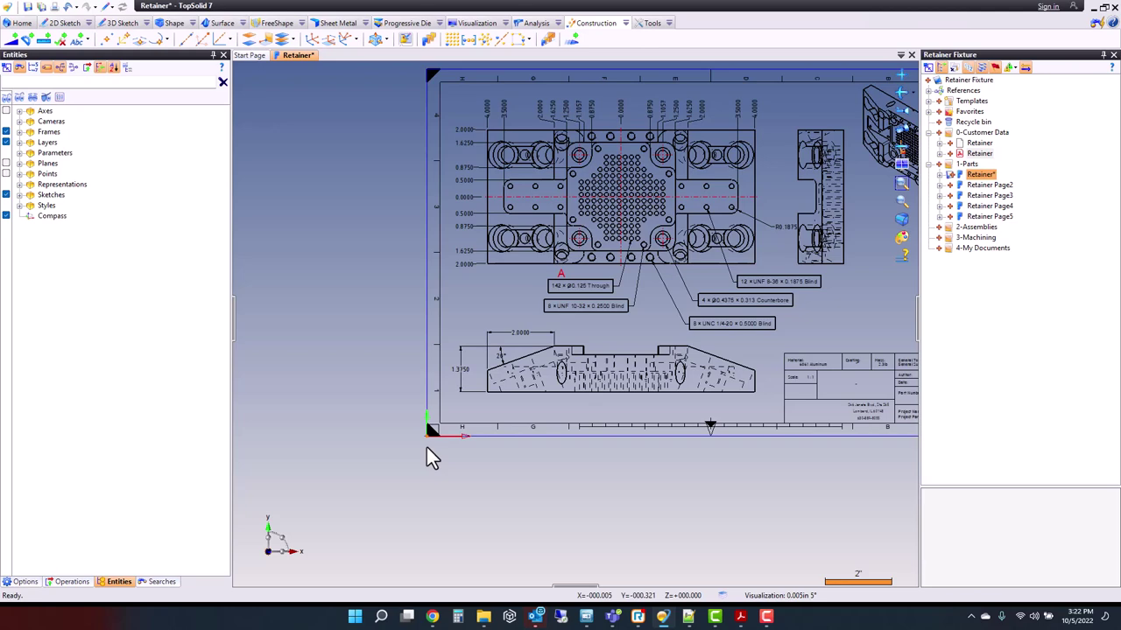
middle_click_drag(427, 447, 325, 508)
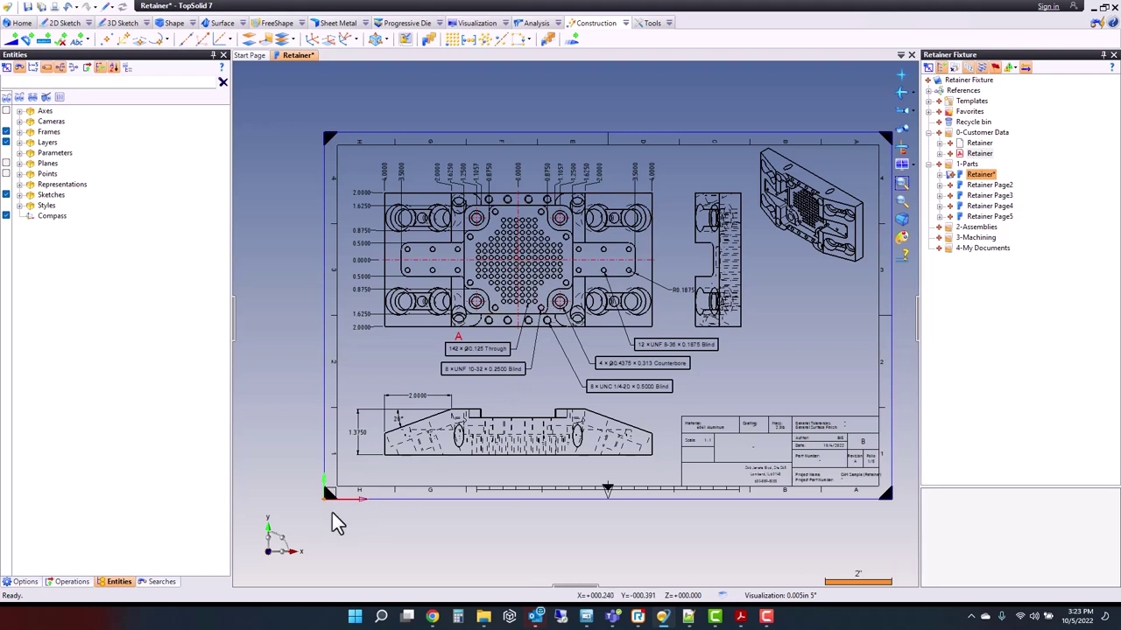
left_click(613, 24)
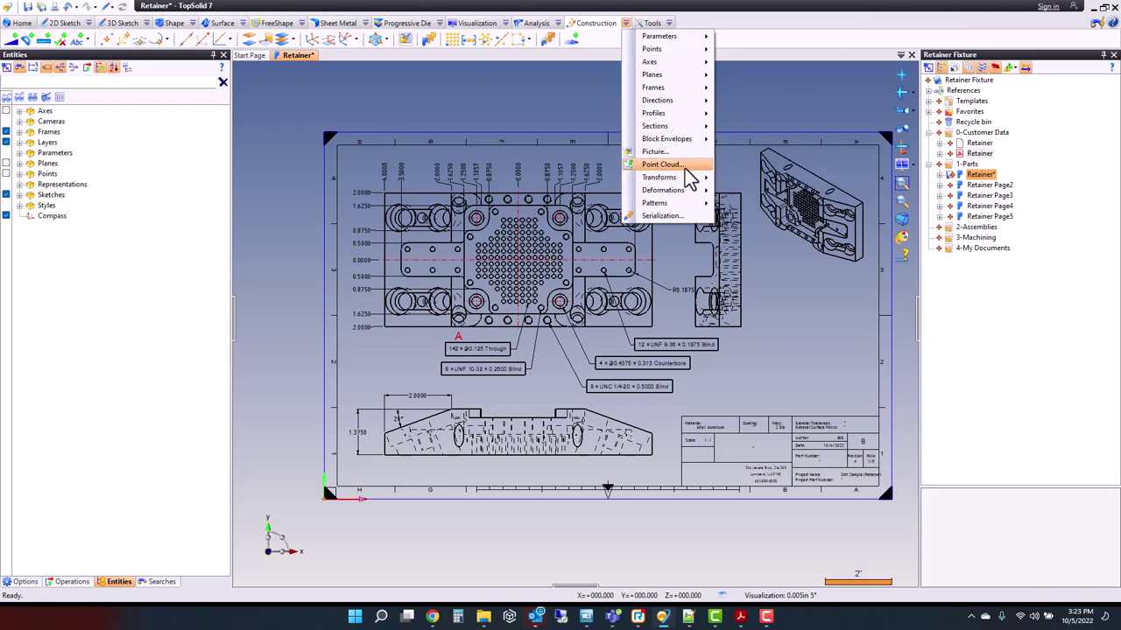
mouse_move(683, 177)
left_click(740, 178)
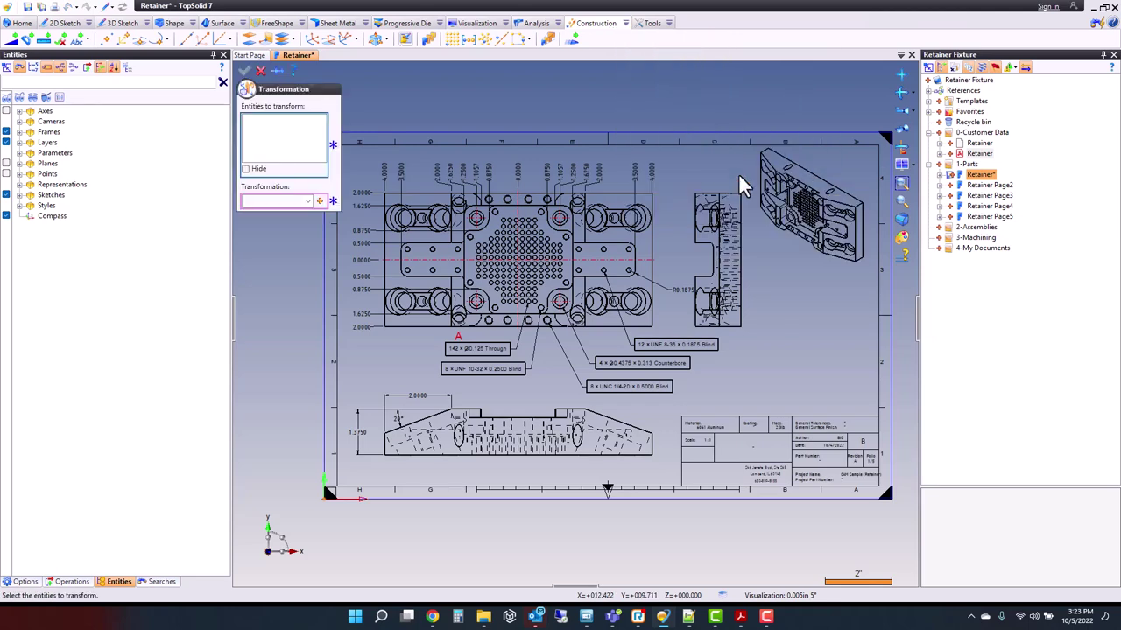
left_click(665, 147)
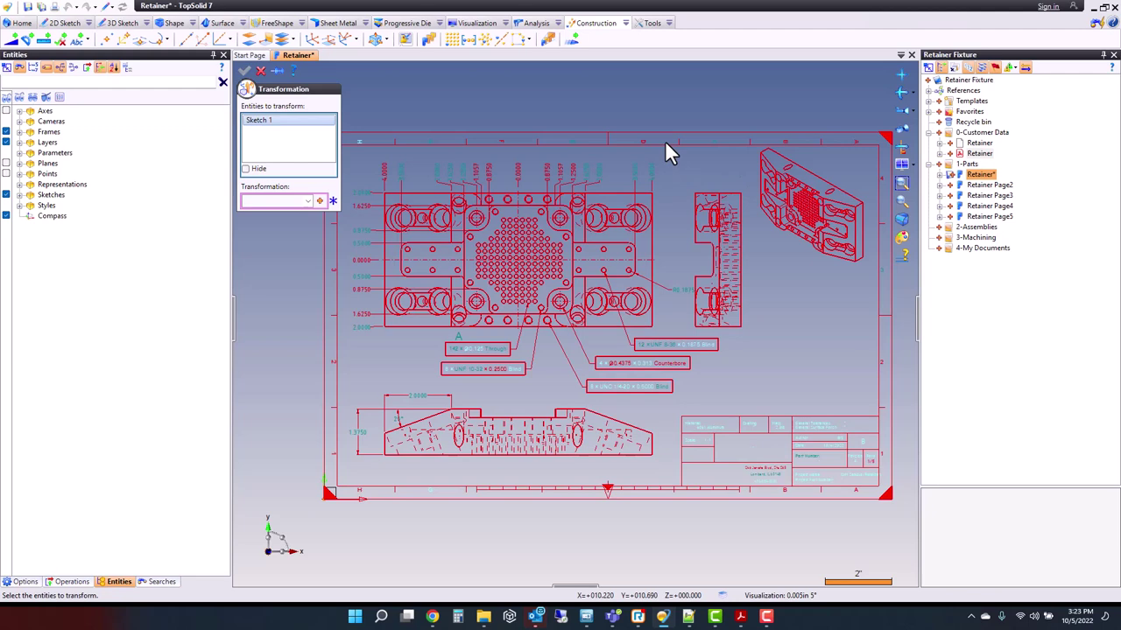
left_click(320, 201)
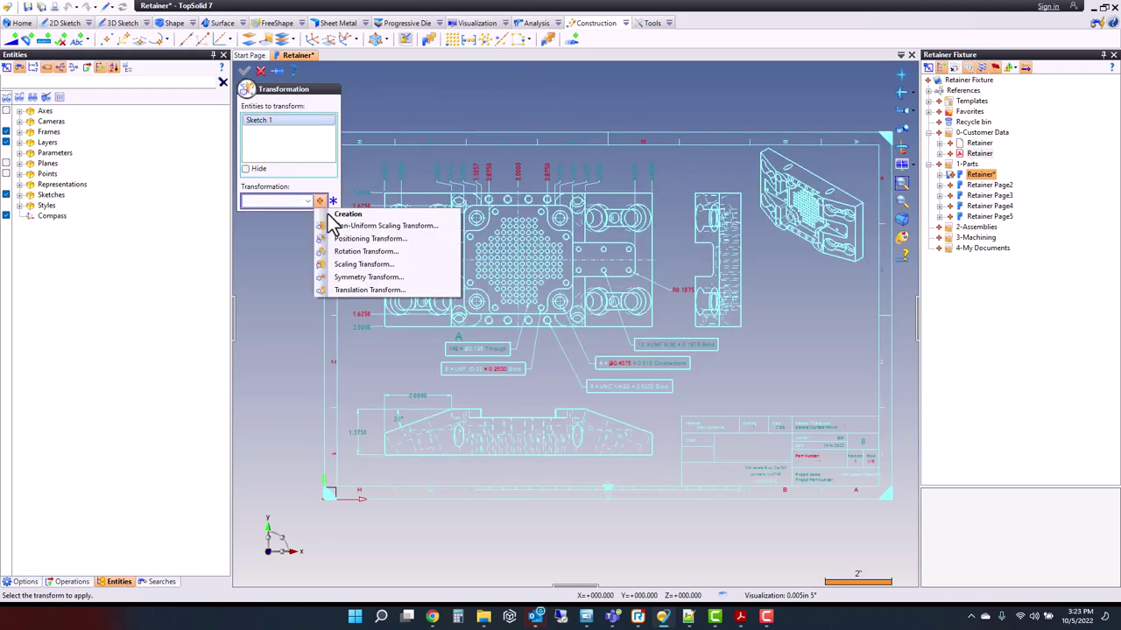
left_click(372, 290)
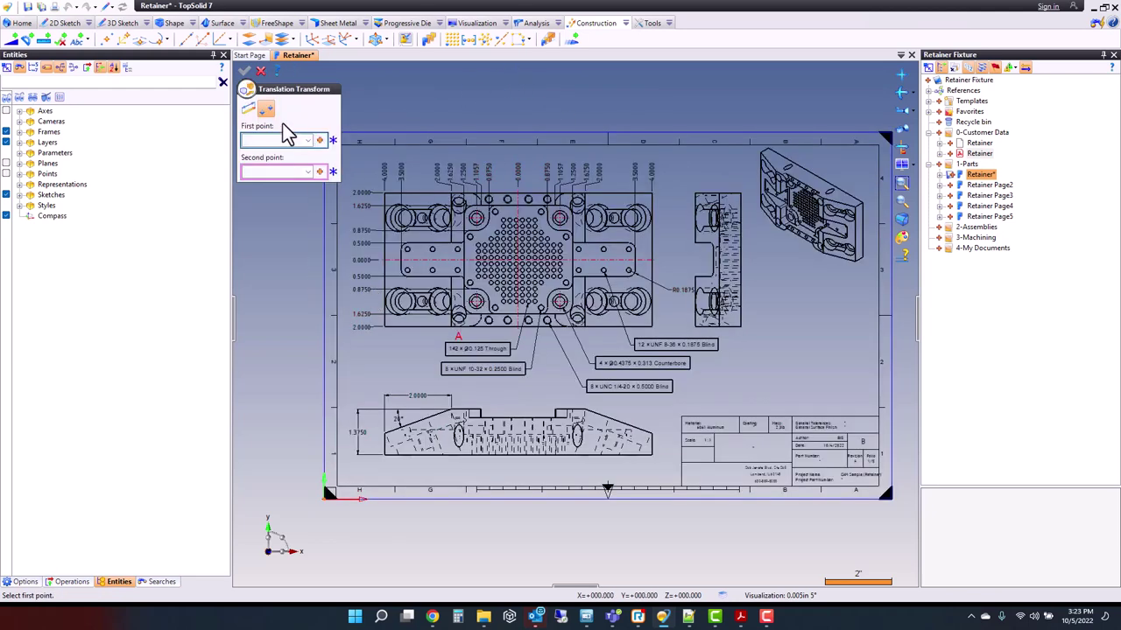
Step: Translate the drawing from the center of the plan view's hole pattern to the Absolute Origin Point
scroll(492, 262, "up", 5)
scroll(446, 247, "up", 4)
left_click(726, 306)
scroll(735, 297, "down", 3)
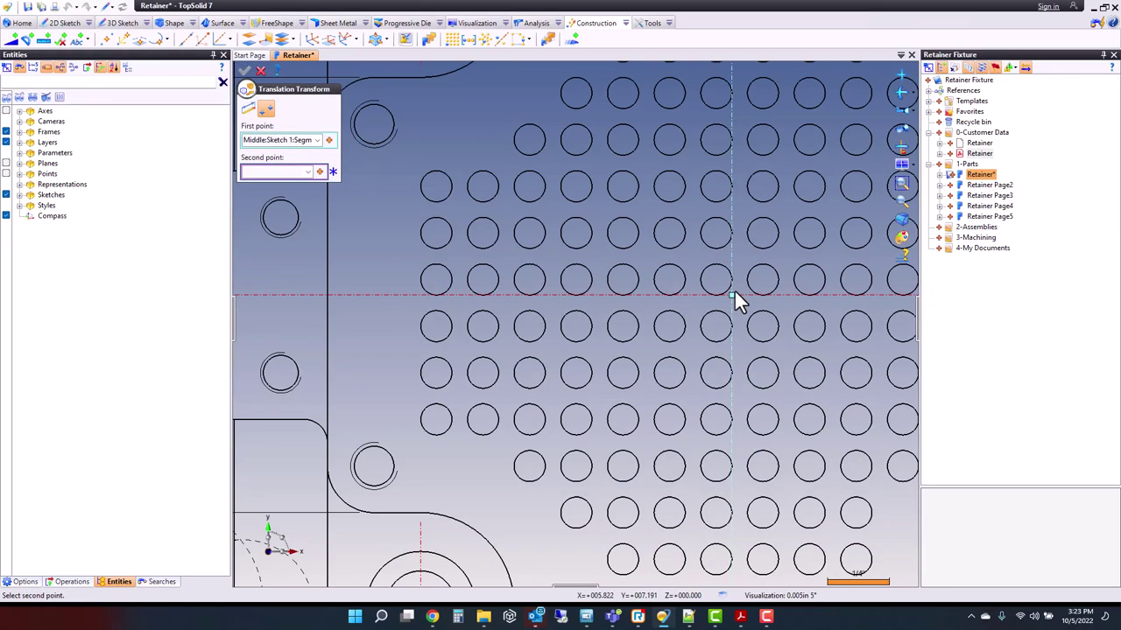
scroll(734, 297, "down", 4)
left_click(308, 172)
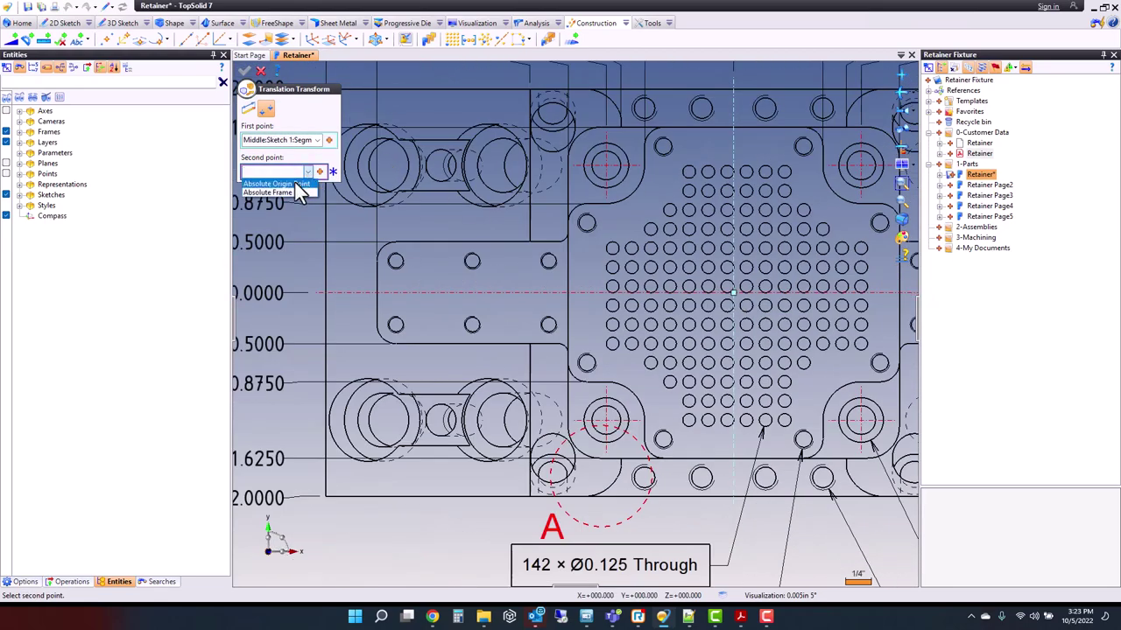
left_click(294, 184)
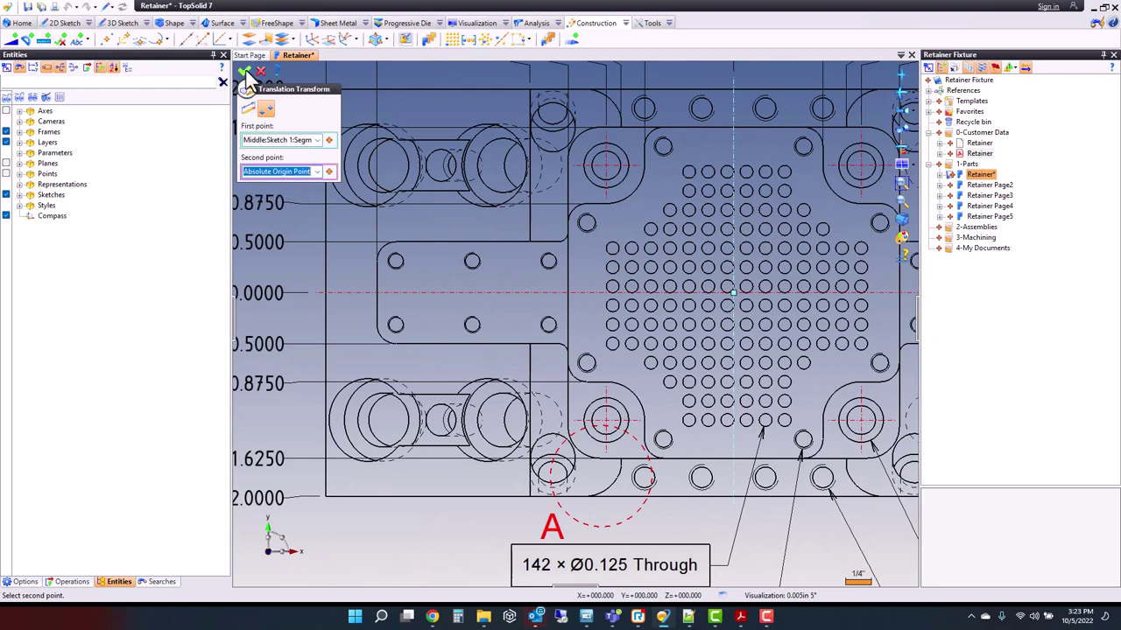
left_click(246, 71)
scroll(604, 206, "down", 5)
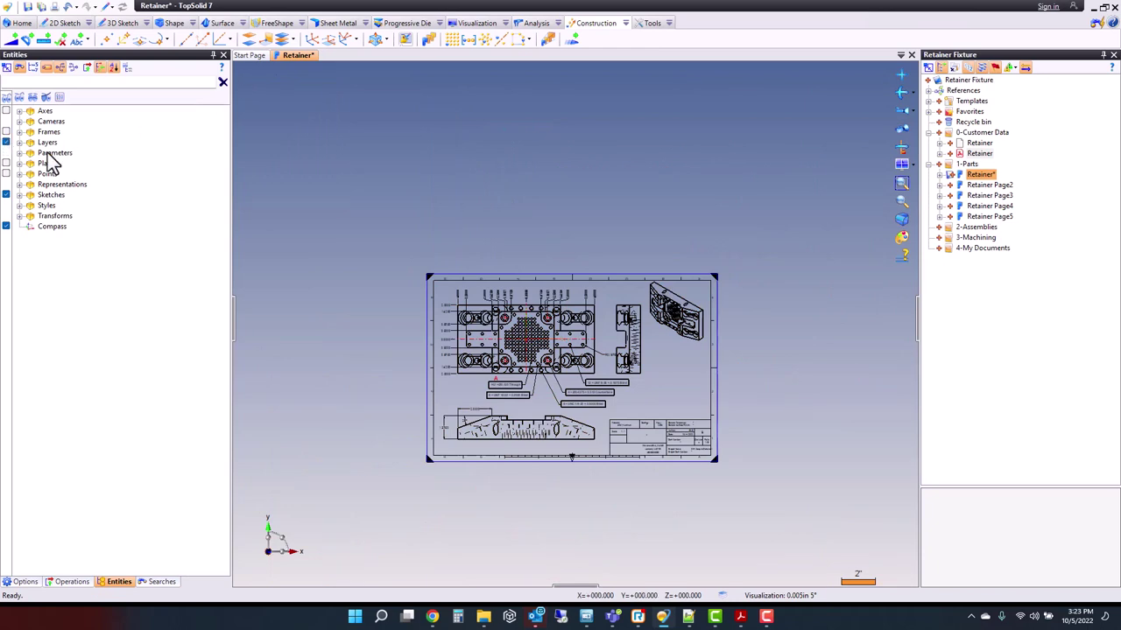
Step: Hide the drawing's 0, Detail, Dimensions, Hidden Lines and Notes layers, keeping only View Lines shown
scroll(520, 232, "up", 3)
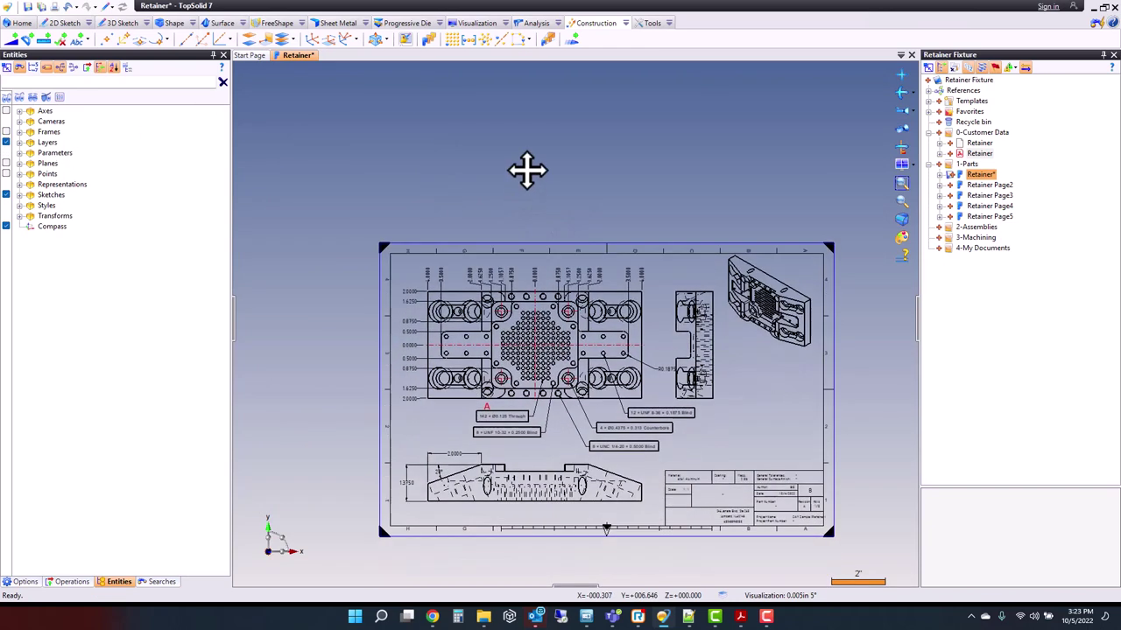
left_click(19, 142)
left_click(6, 152)
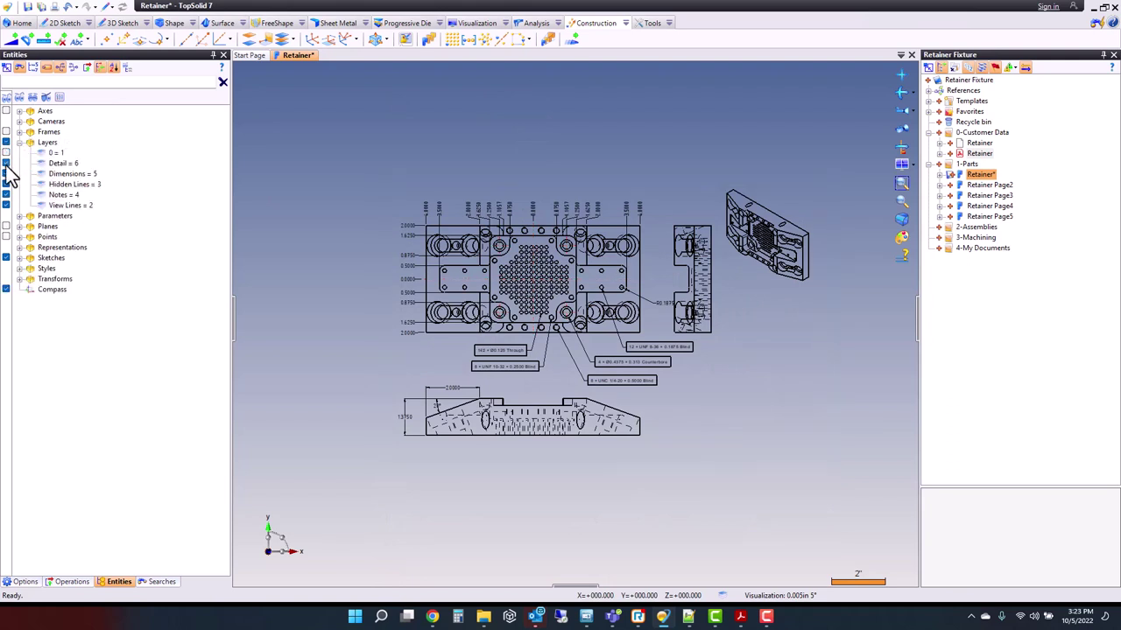
left_click(6, 174)
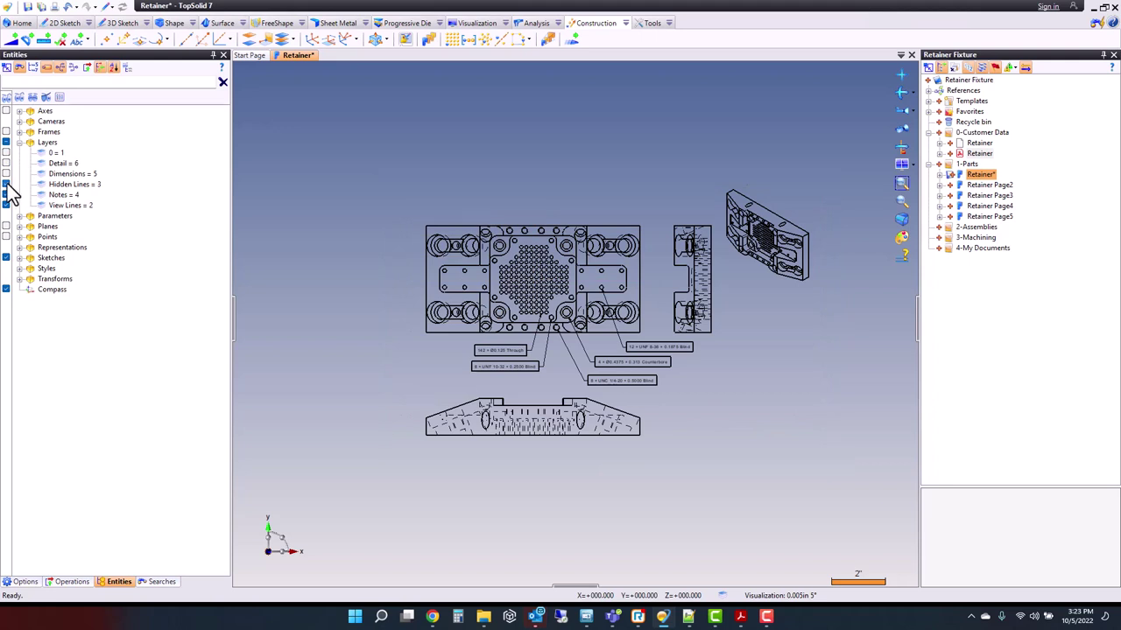
left_click(6, 184)
left_click(6, 194)
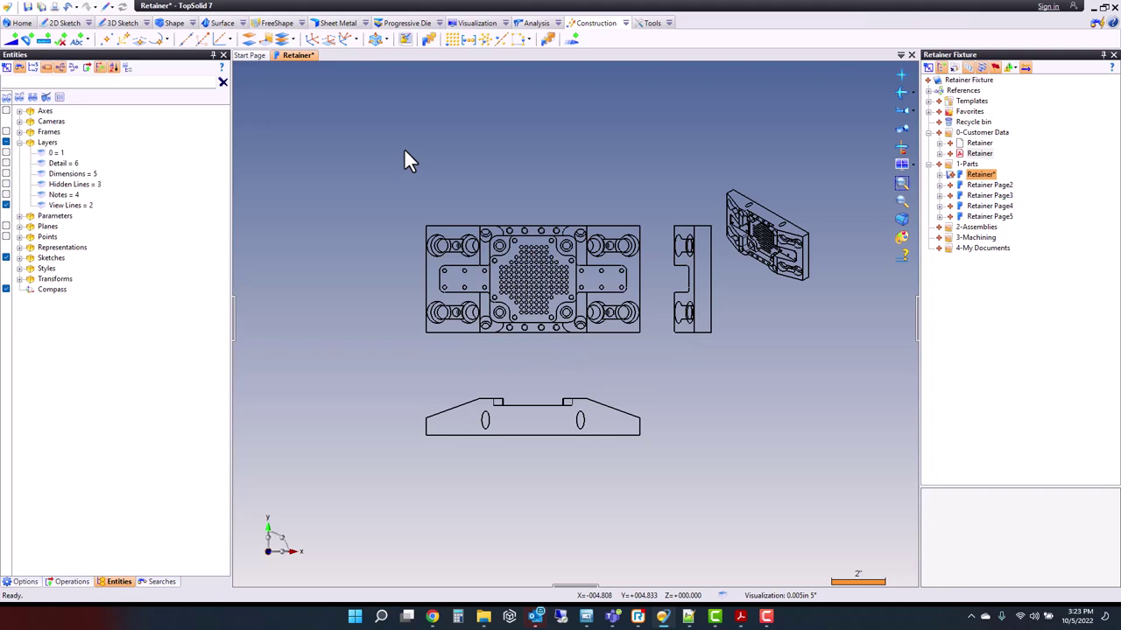
Step: Create a new 2D sketch on the Absolute XY Plane with its origin at the Absolute Origin Point
left_click(58, 23)
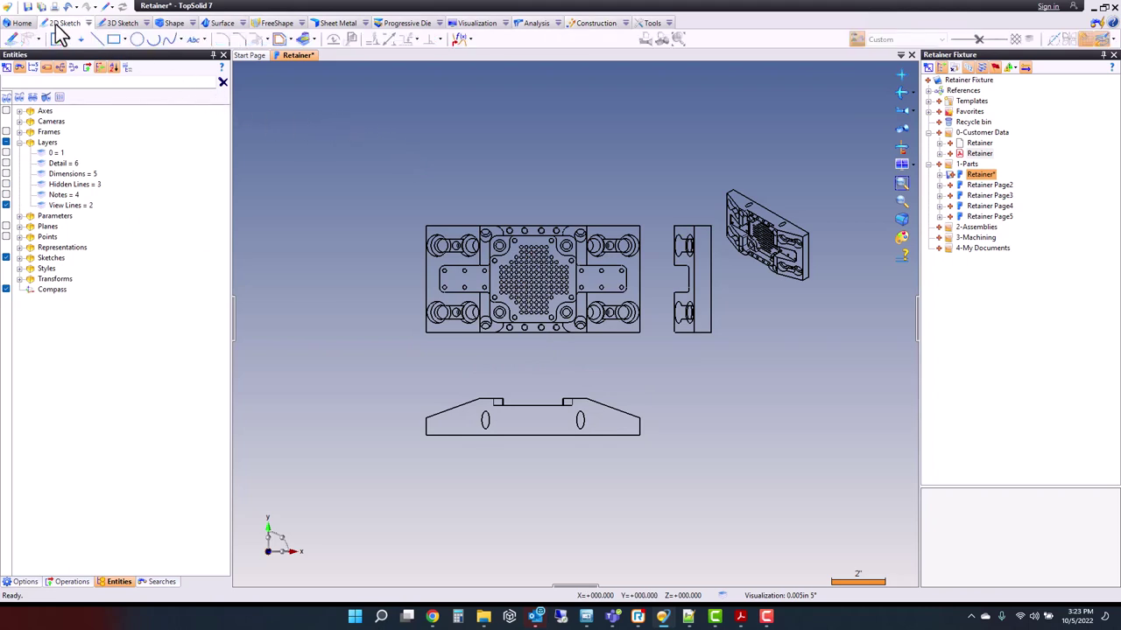
left_click(11, 39)
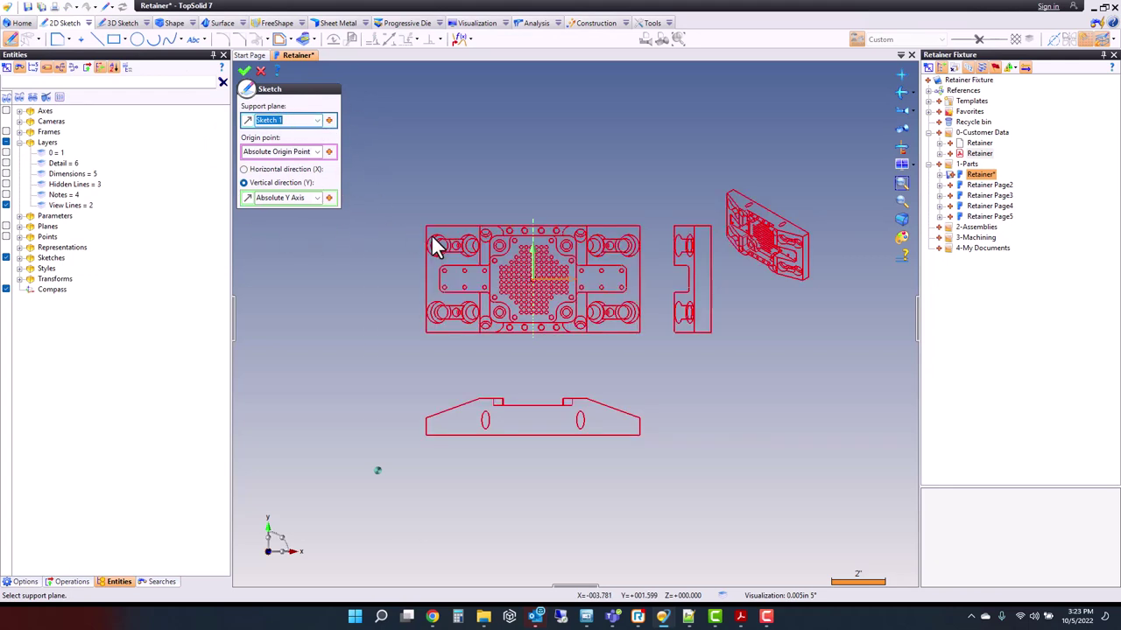
left_click(317, 120)
left_click(295, 133)
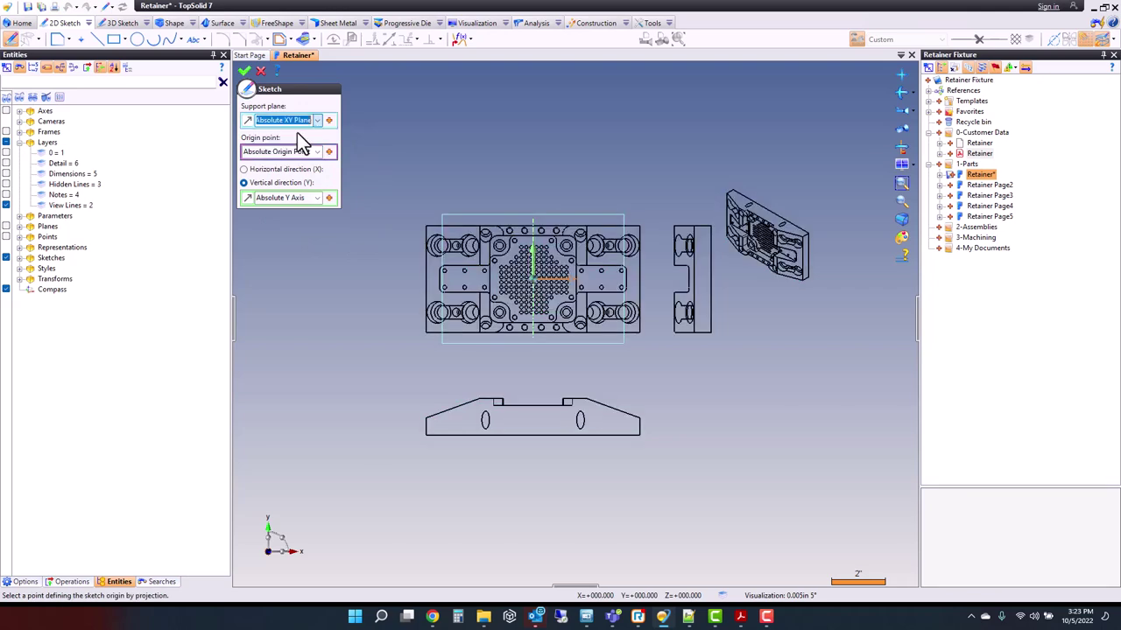
left_click(244, 70)
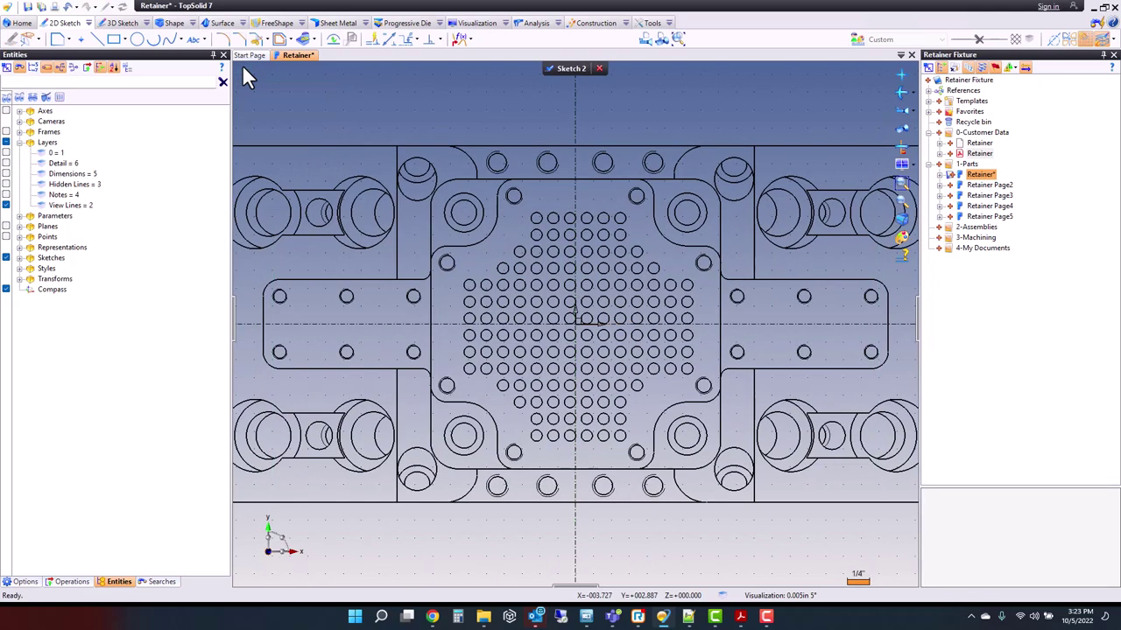
Step: Sketch an 8 by 4 in rectangle between opposite outer corners of the Retainer's plan view
left_click(113, 39)
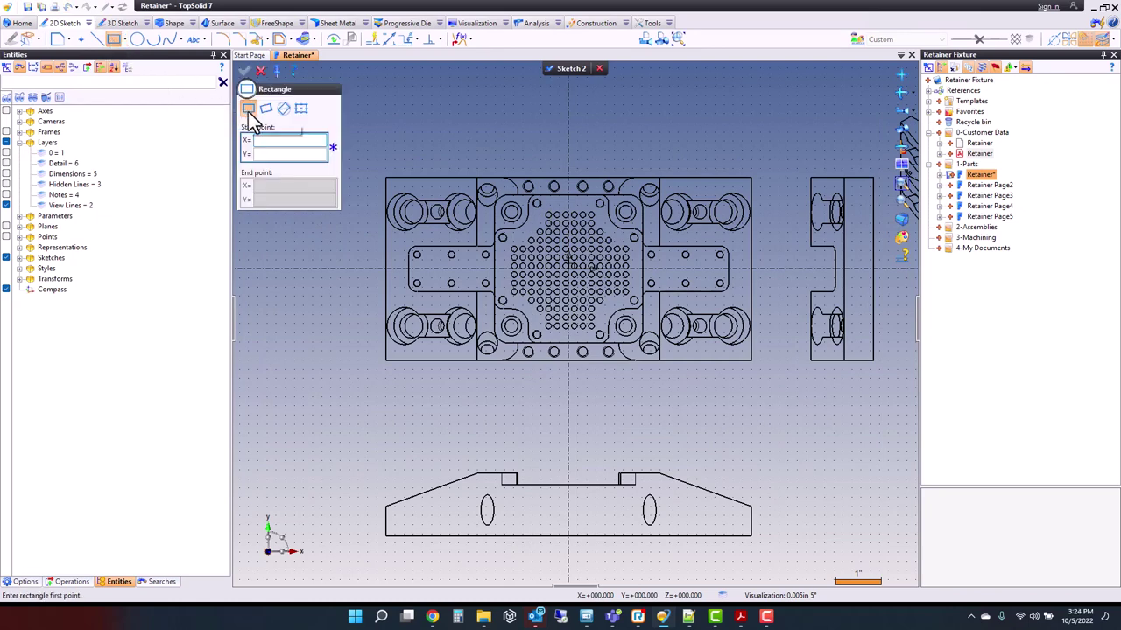
left_click(385, 178)
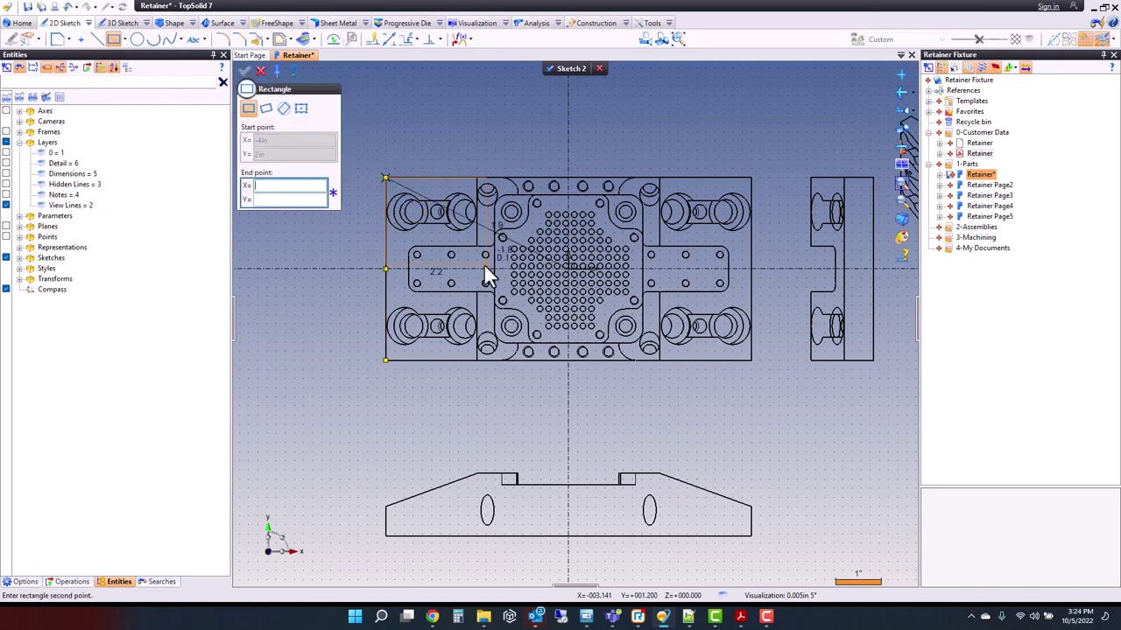
left_click(750, 359)
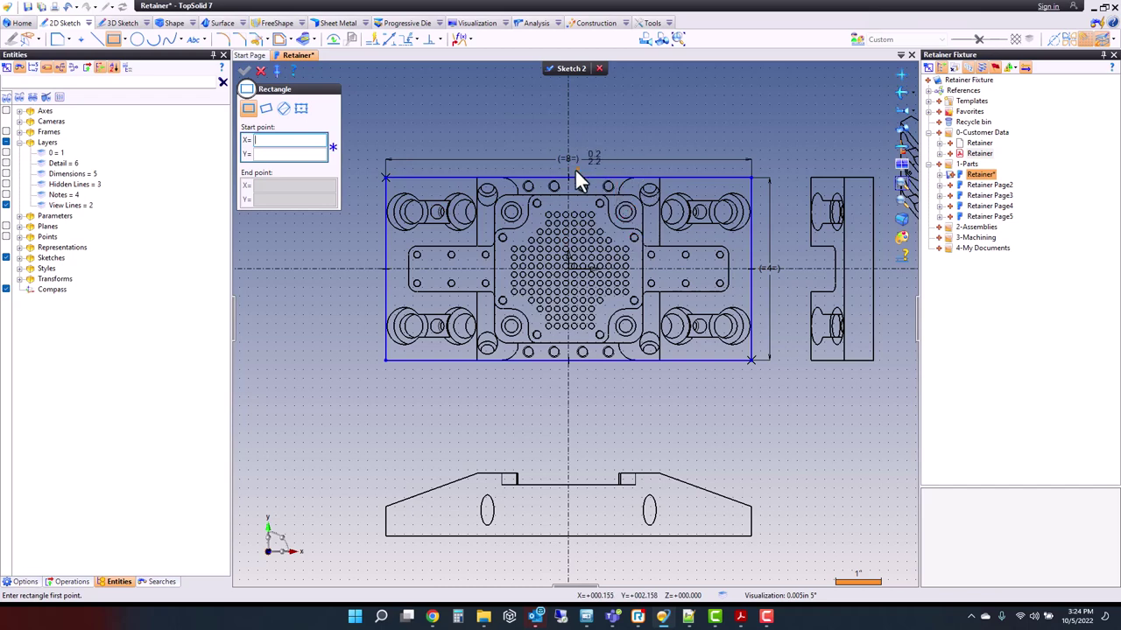
key("Escape")
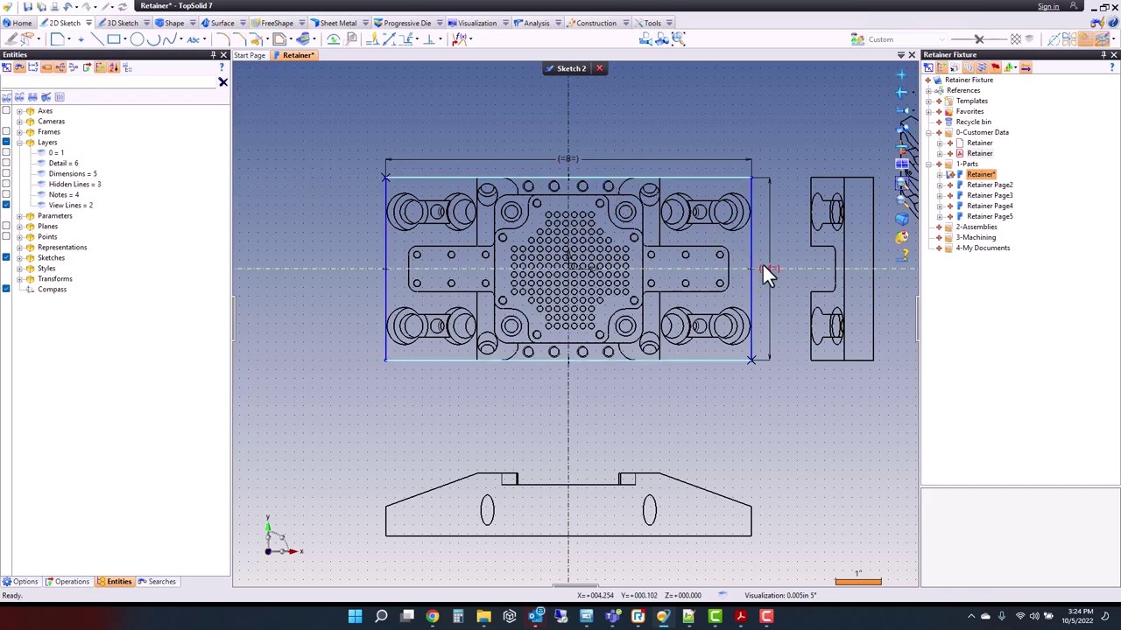
left_click(766, 270)
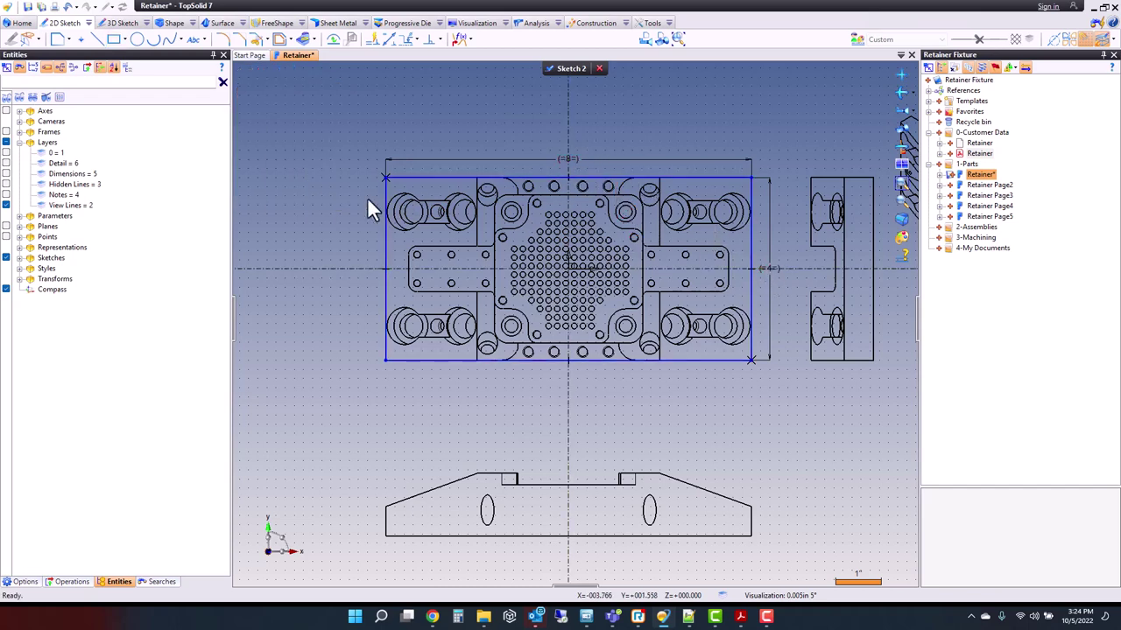
Step: Show the Dimensions layer of the drawing
left_click(7, 173)
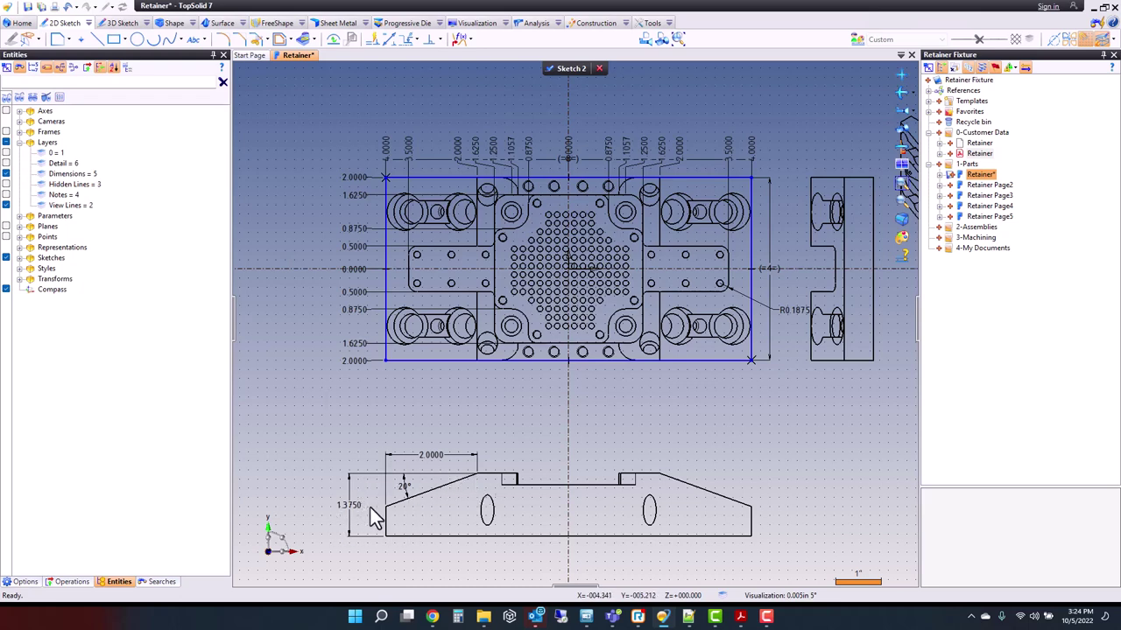
Step: Hide the Dimensions layer and extrude the 8 by 4 in rectangle 1.375 in upward into the Retainer's base block
left_click(7, 173)
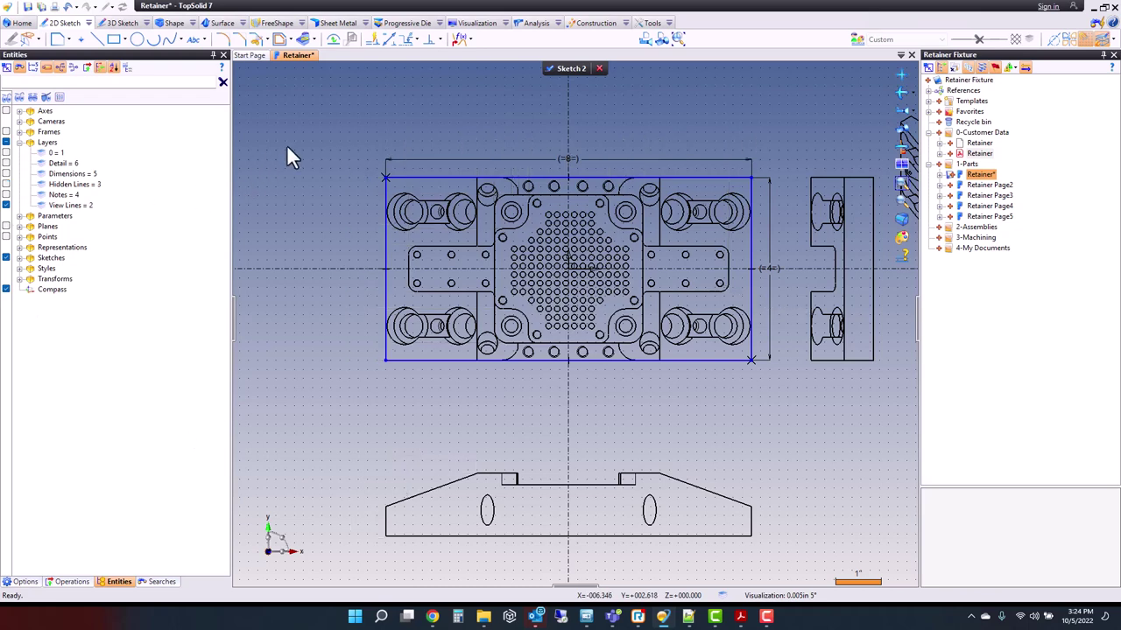
right_click(306, 135)
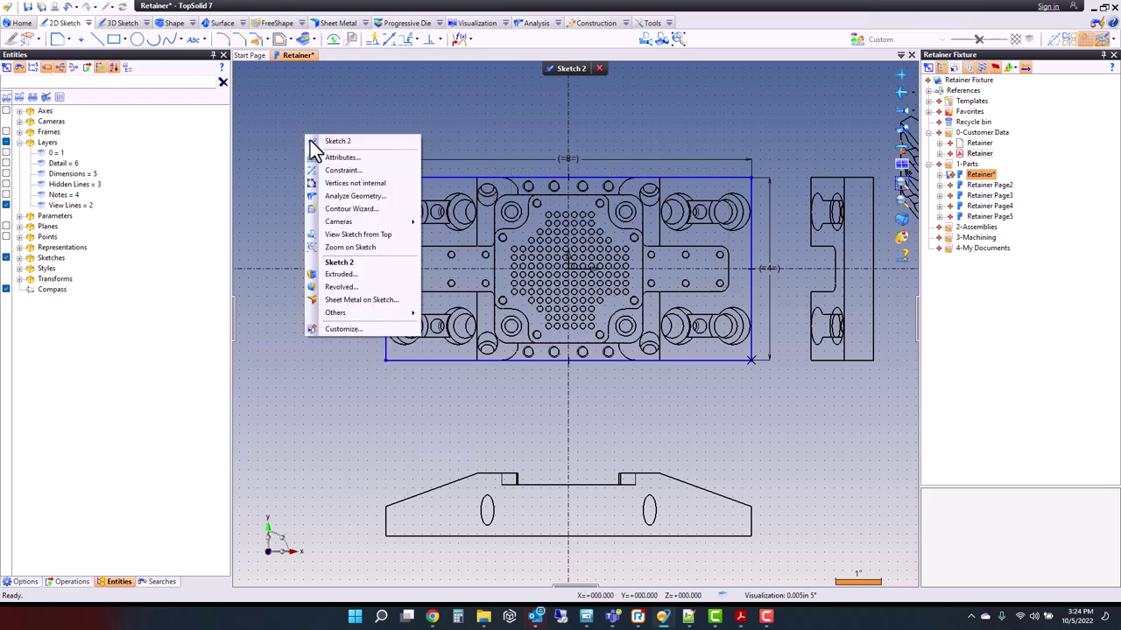
left_click(366, 275)
left_click_drag(593, 196, 604, 337)
left_click(603, 332)
type("1.375")
key("Return")
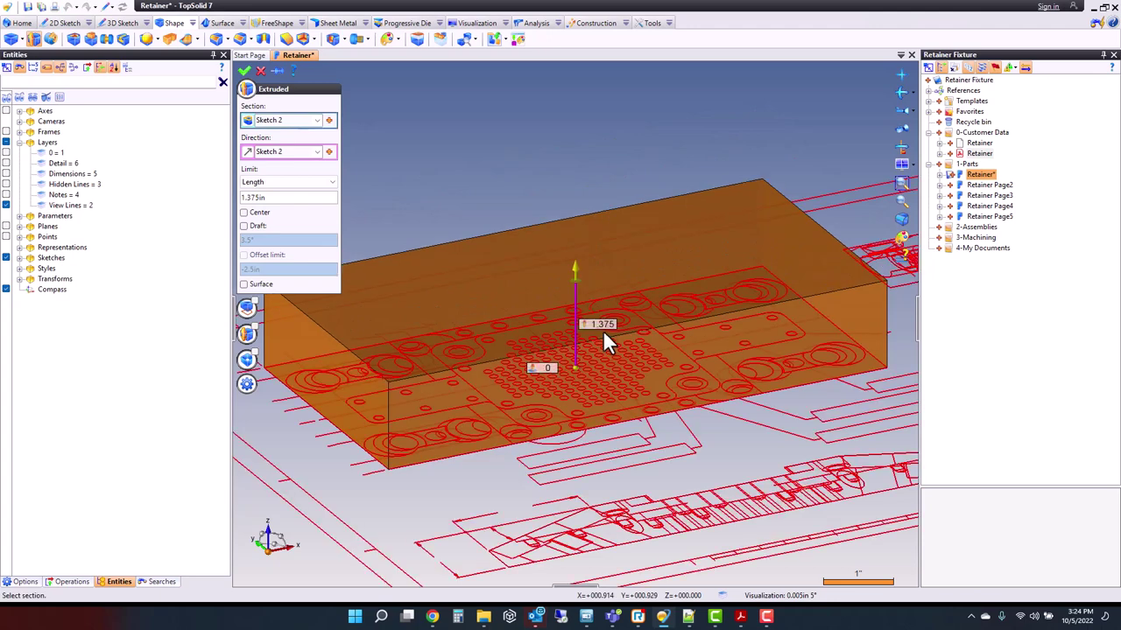
left_click(244, 70)
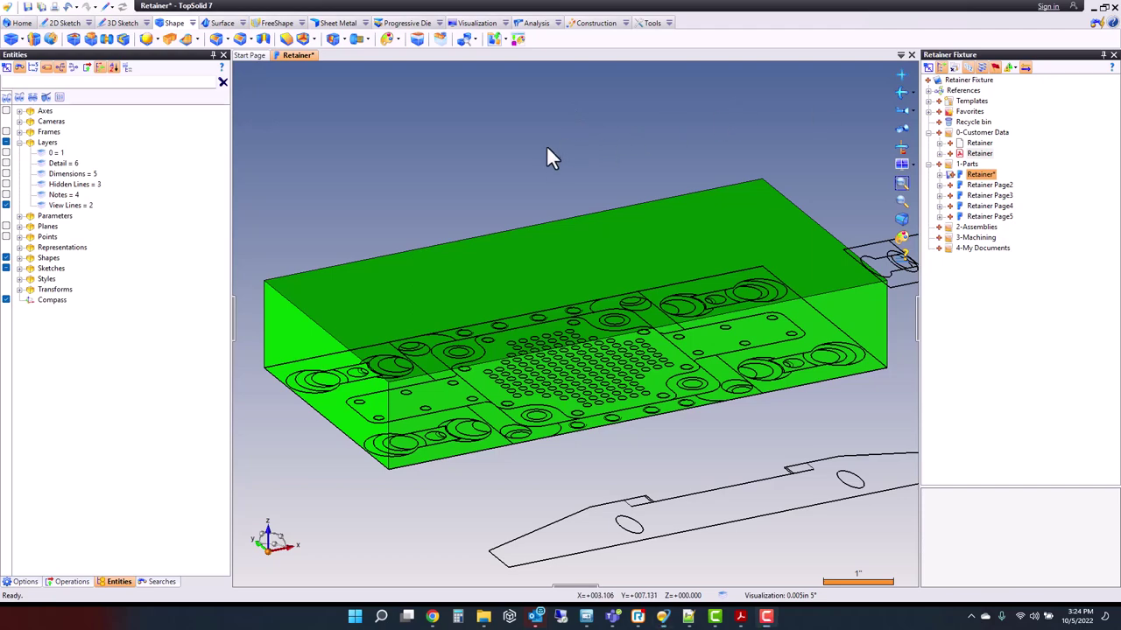
Step: Examine the length and angle dimensions of the end slope in the side view, using the Dimensions layer temporarily
middle_click_drag(537, 474, 546, 400)
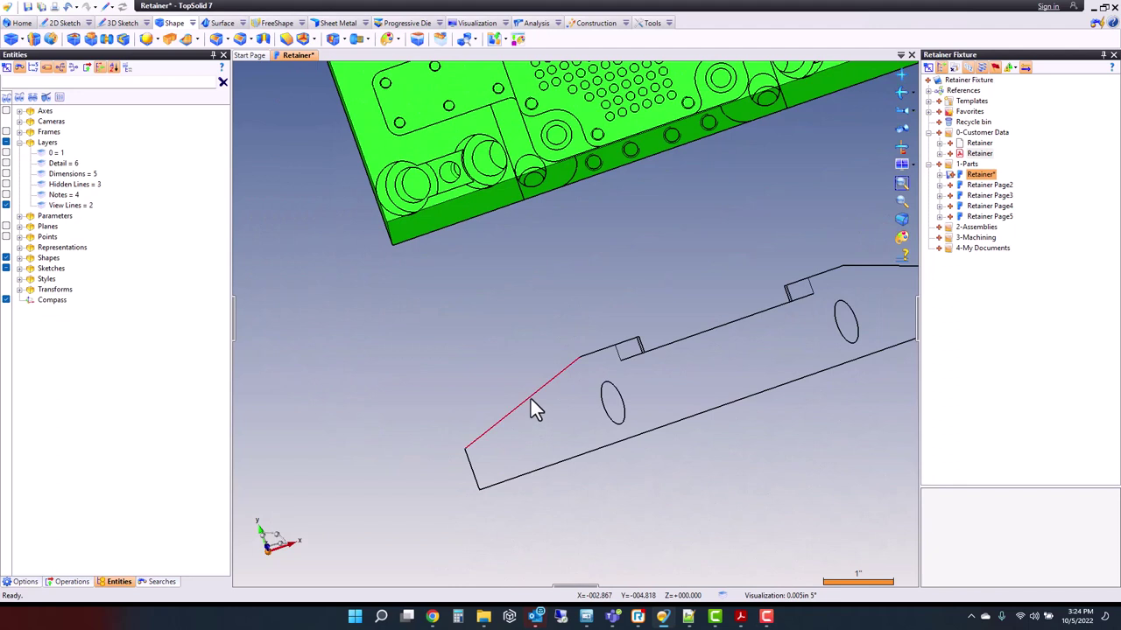
left_click(6, 174)
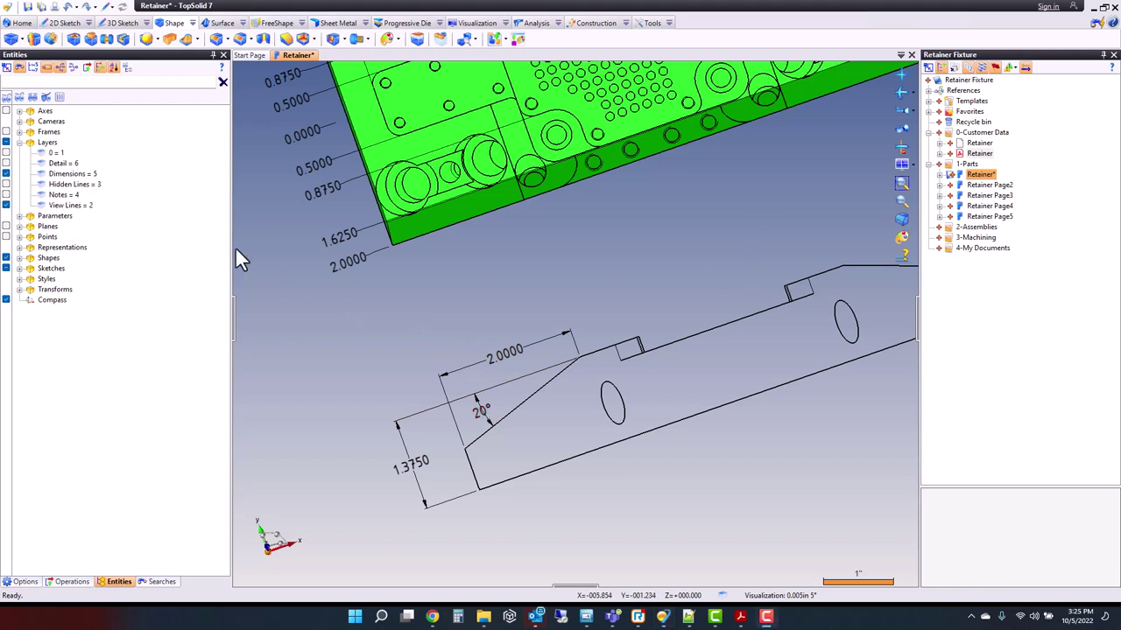
left_click(7, 174)
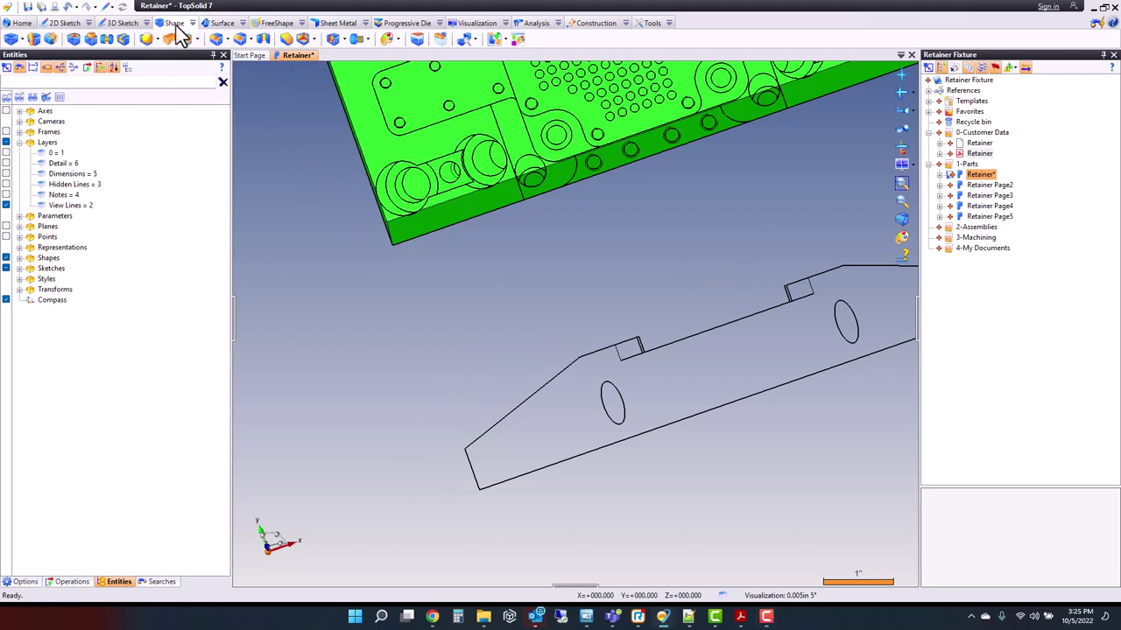
Step: Chamfer the upper edges at both short ends of the block in Distance angle mode, 2 in at 20°
left_click(240, 40)
left_click(269, 177)
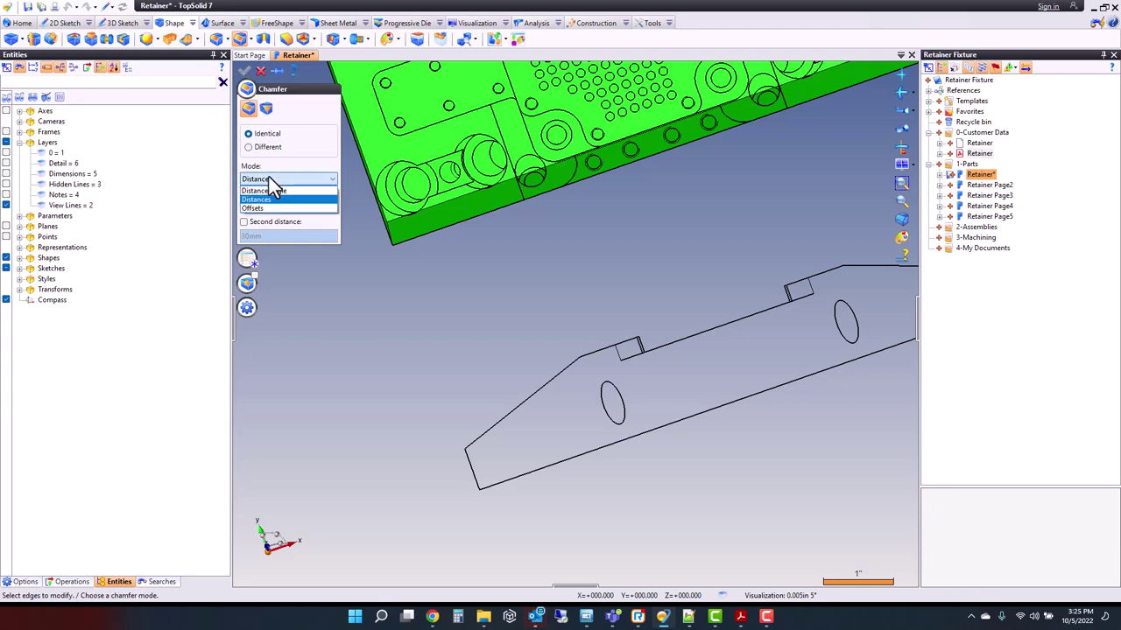
left_click(278, 193)
left_click(271, 207)
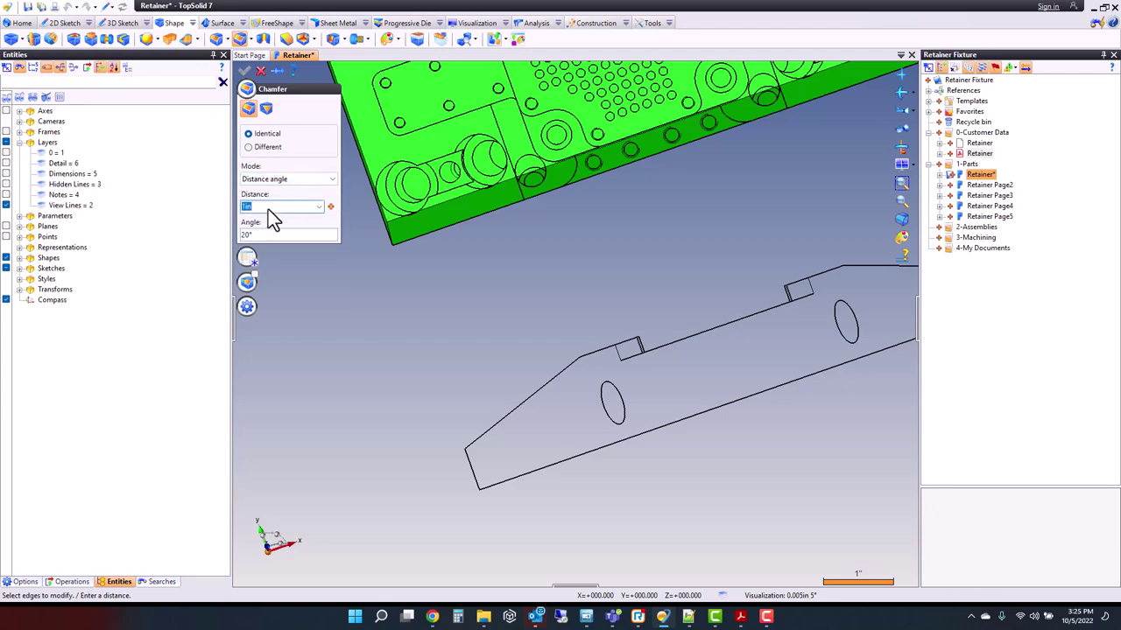
type("2")
key("Return")
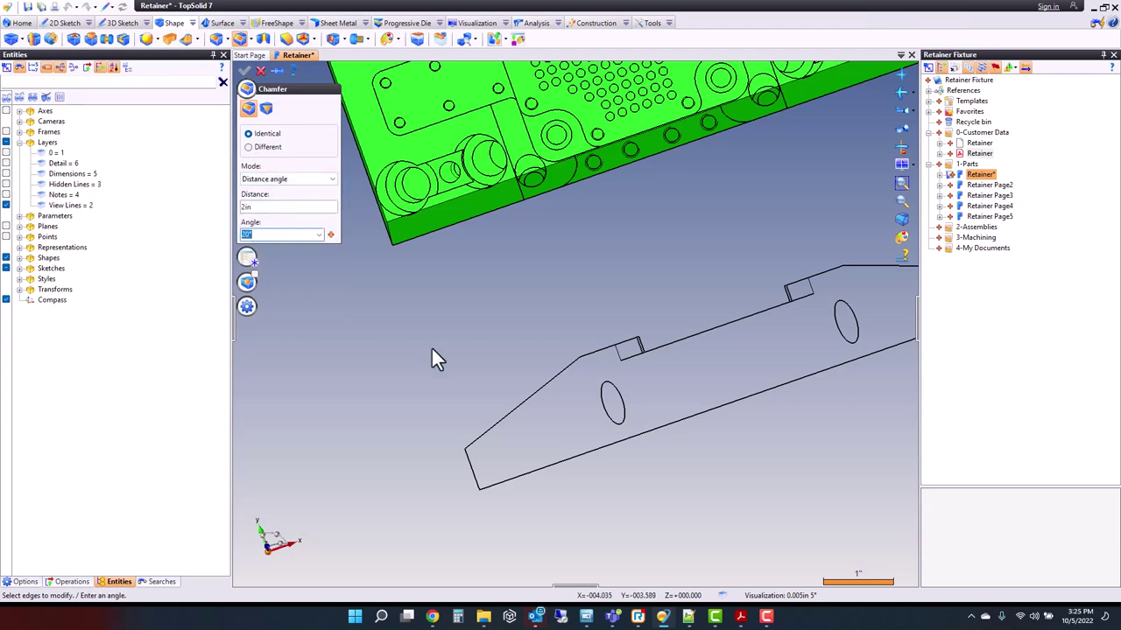
scroll(495, 463, "up", 2)
middle_click_drag(495, 462, 430, 319)
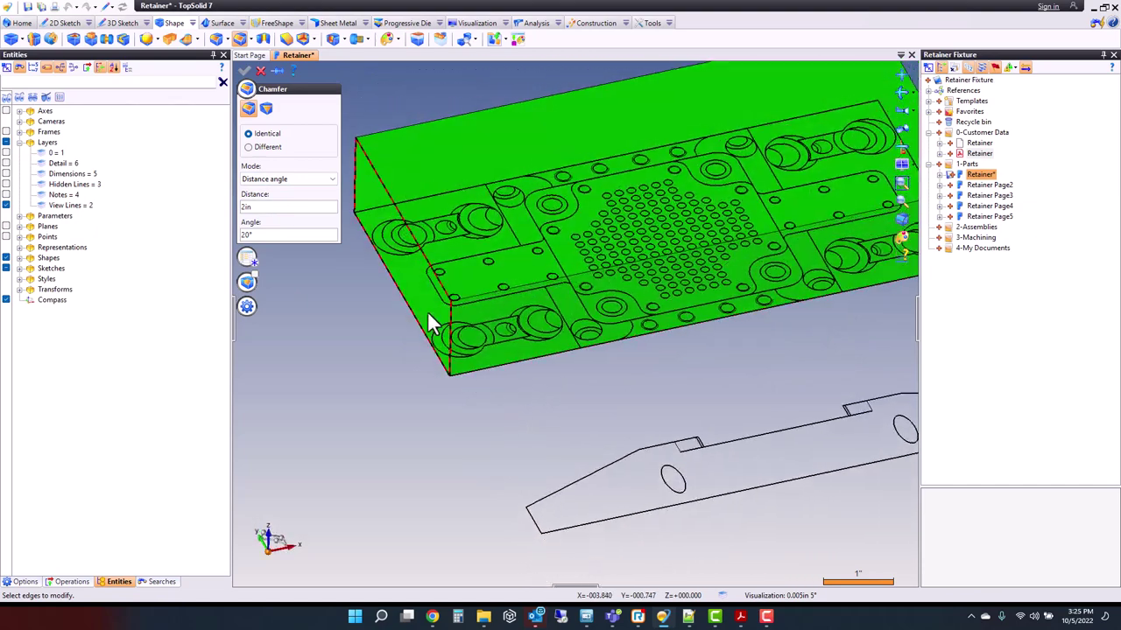
left_click(423, 251)
middle_click_drag(425, 252, 516, 271)
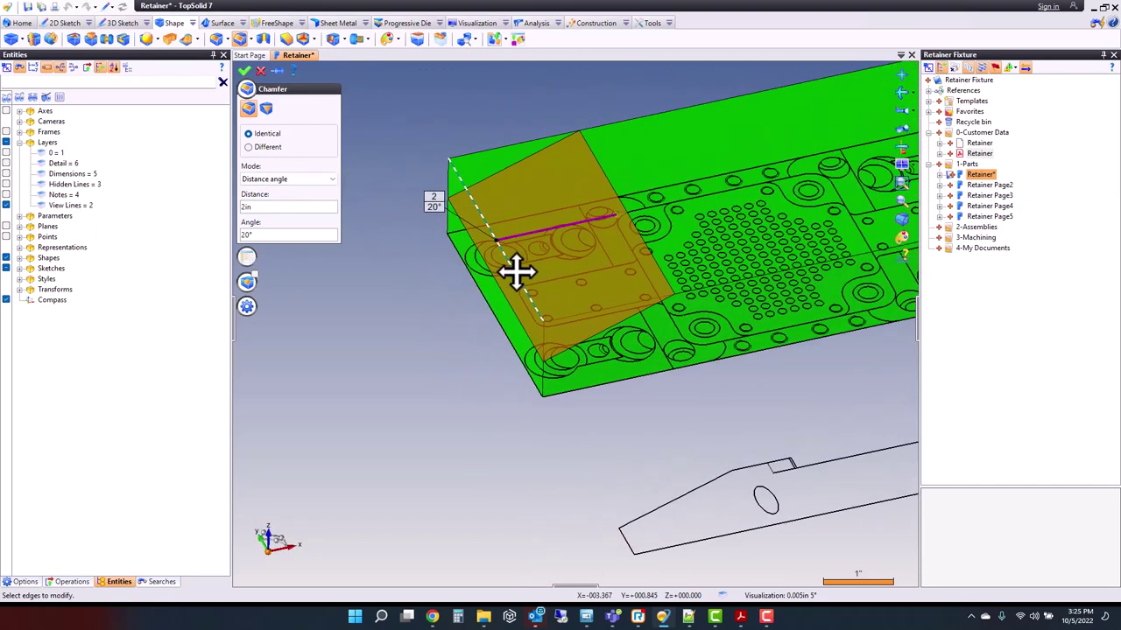
left_click(617, 212)
left_click(492, 344)
middle_click_drag(485, 351, 809, 237)
left_click(751, 244)
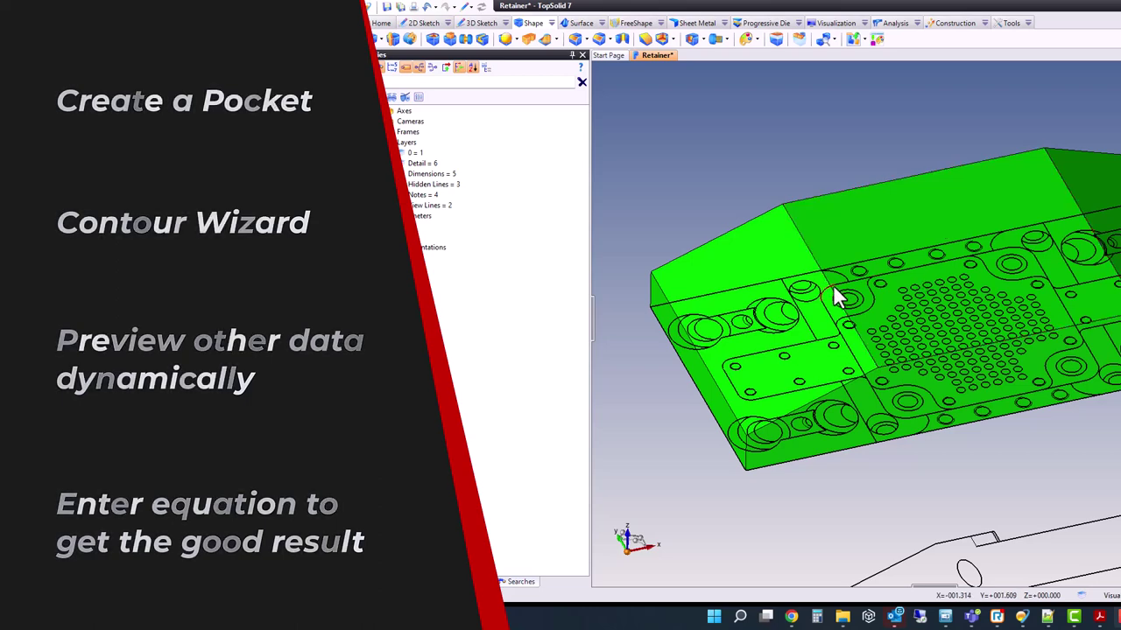
Step: Create a new sketch on the flat top face of the block and cancel the default contour drawing
left_click(955, 219)
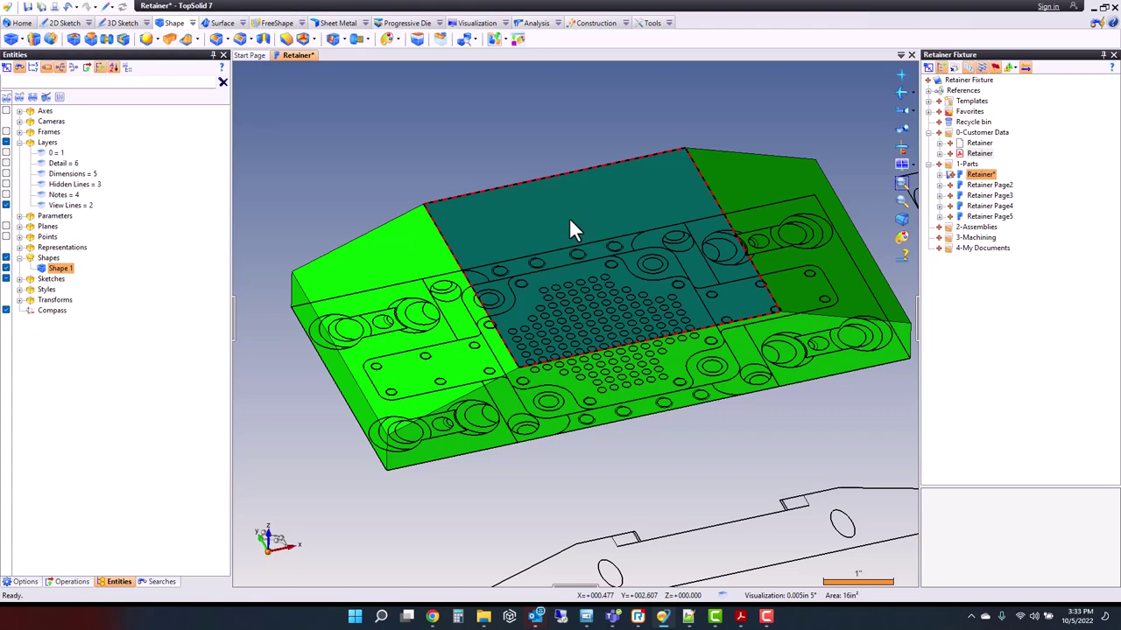
right_click(570, 230)
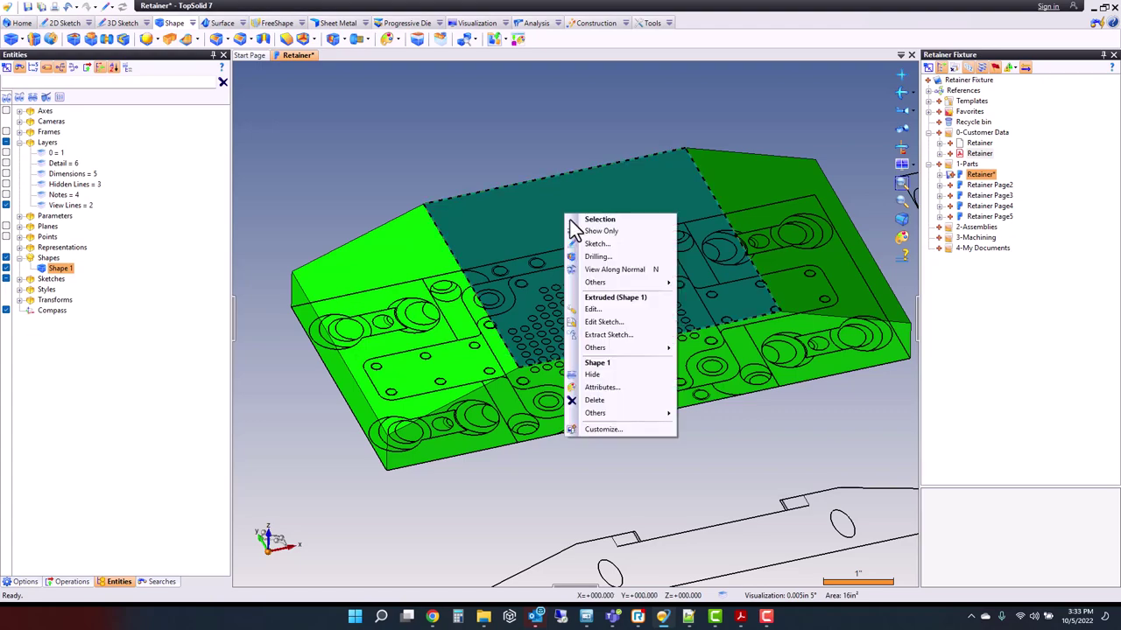
left_click(616, 242)
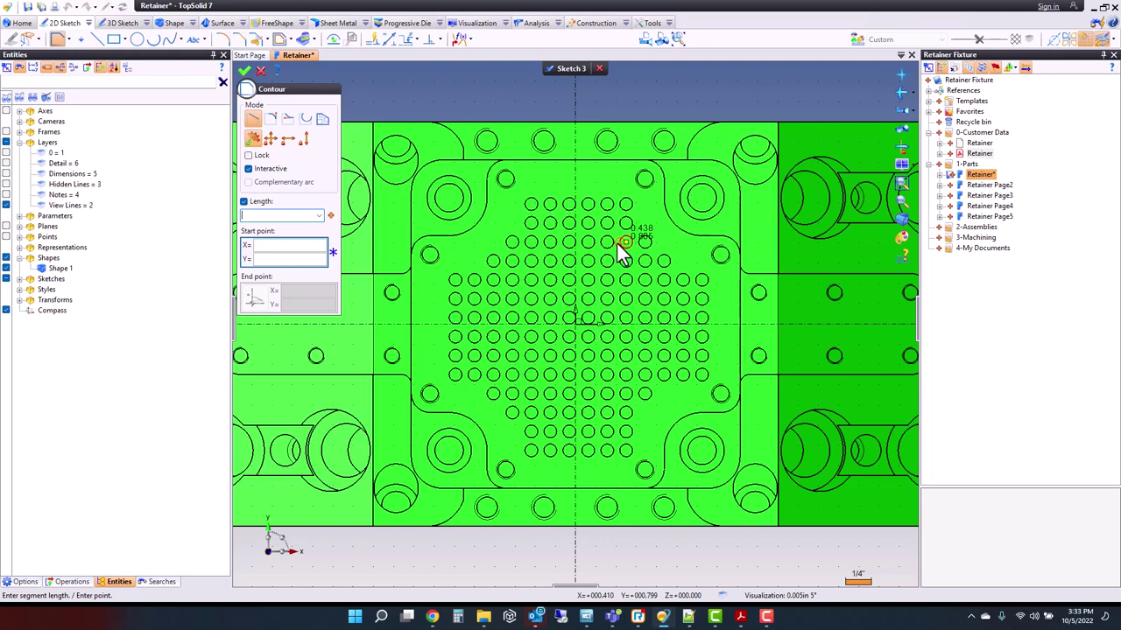
left_click(260, 70)
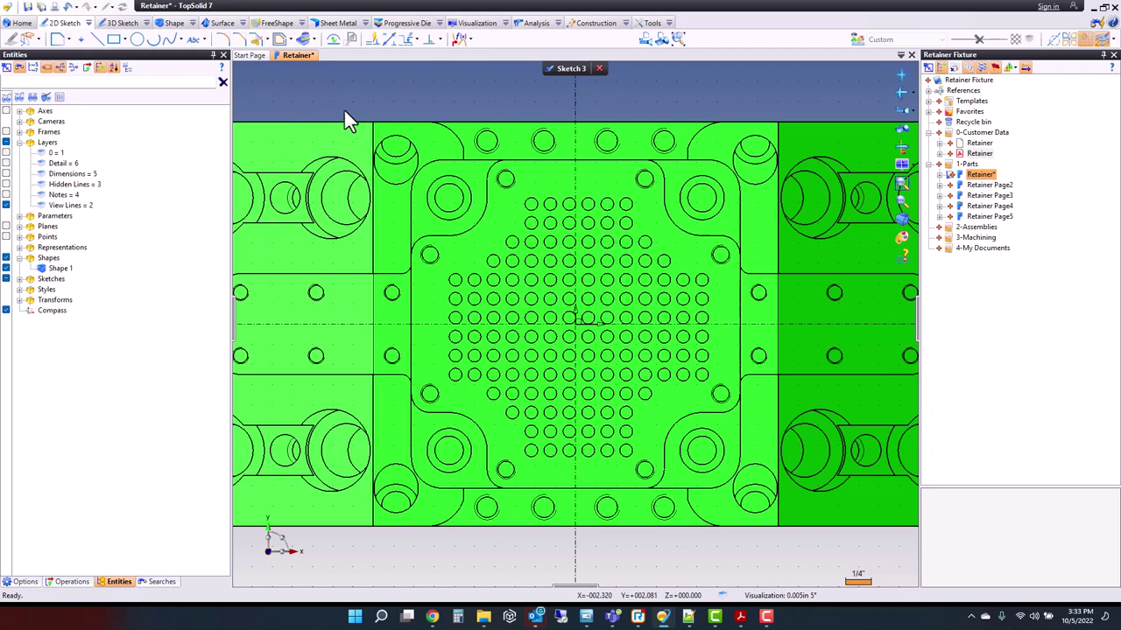
Step: Trace the closed rounded-square outline around the central hole pattern from the drawing's lines with the Contour Wizard
left_click(67, 40)
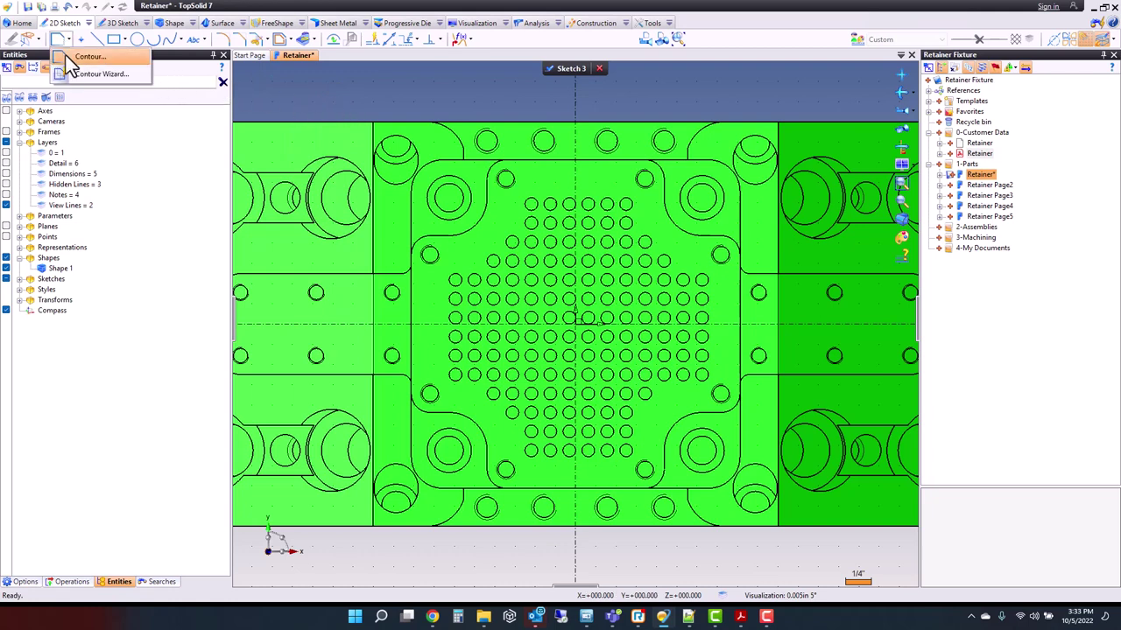
left_click(92, 75)
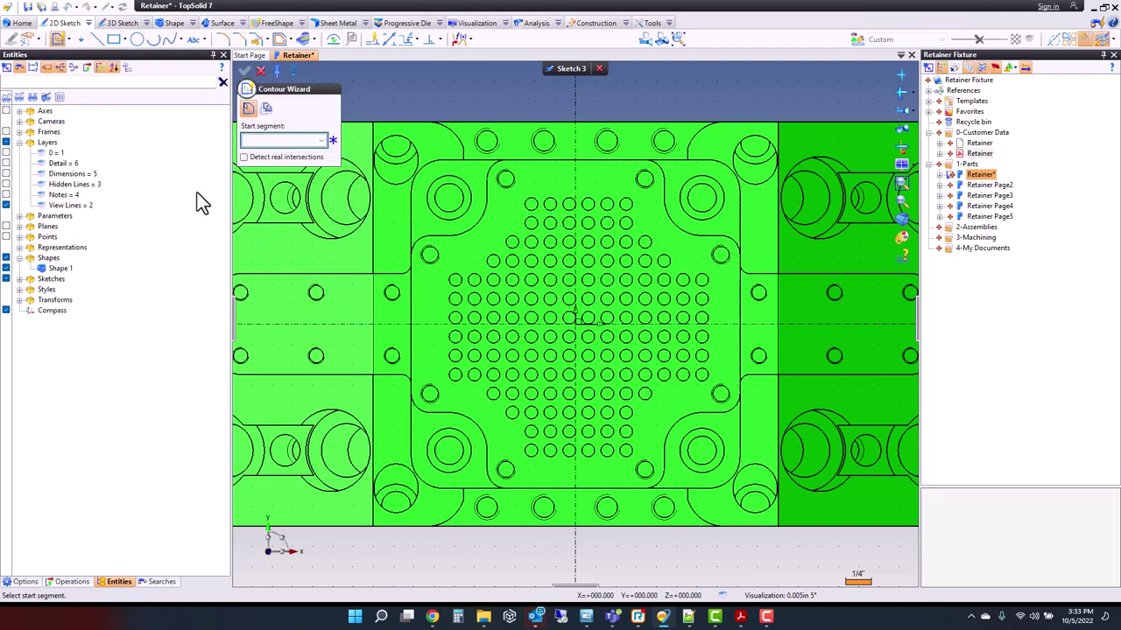
left_click_drag(230, 208, 112, 210)
mouse_move(389, 85)
middle_mouse_down()
mouse_move(438, 89)
mouse_move(403, 95)
middle_mouse_up()
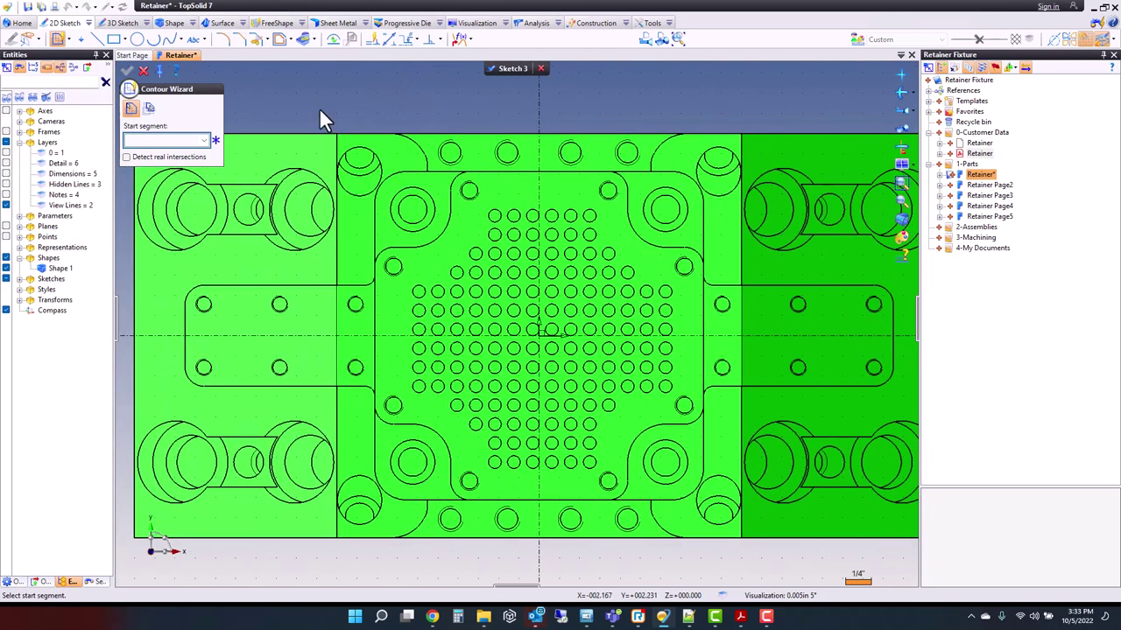
left_click(375, 309)
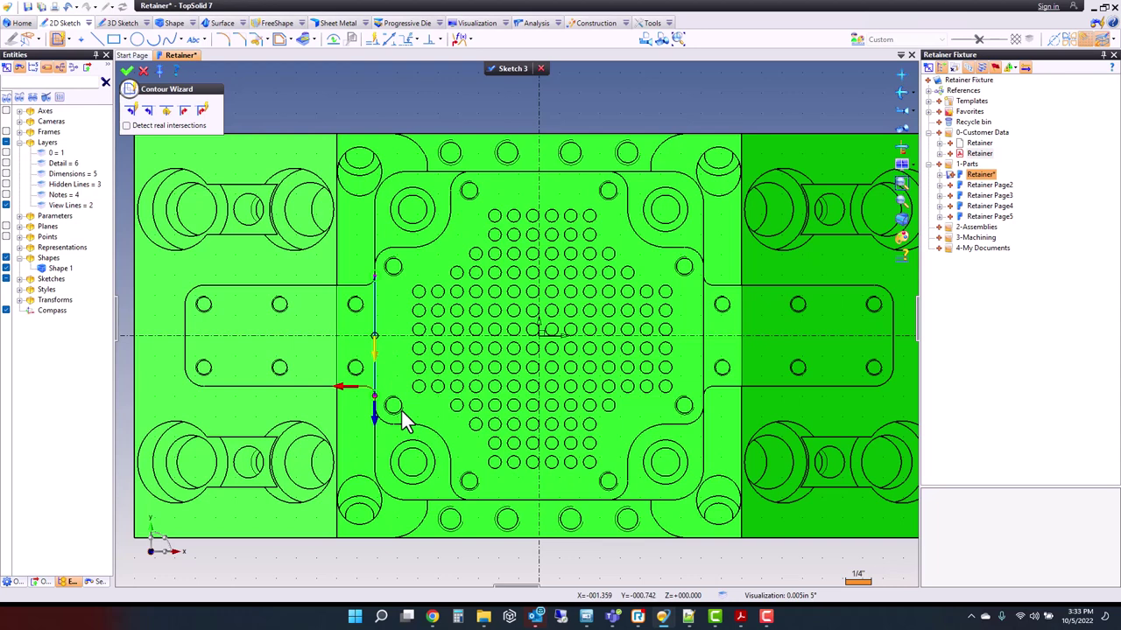
left_click(377, 428)
left_click(379, 496)
left_click(470, 507)
left_click(565, 515)
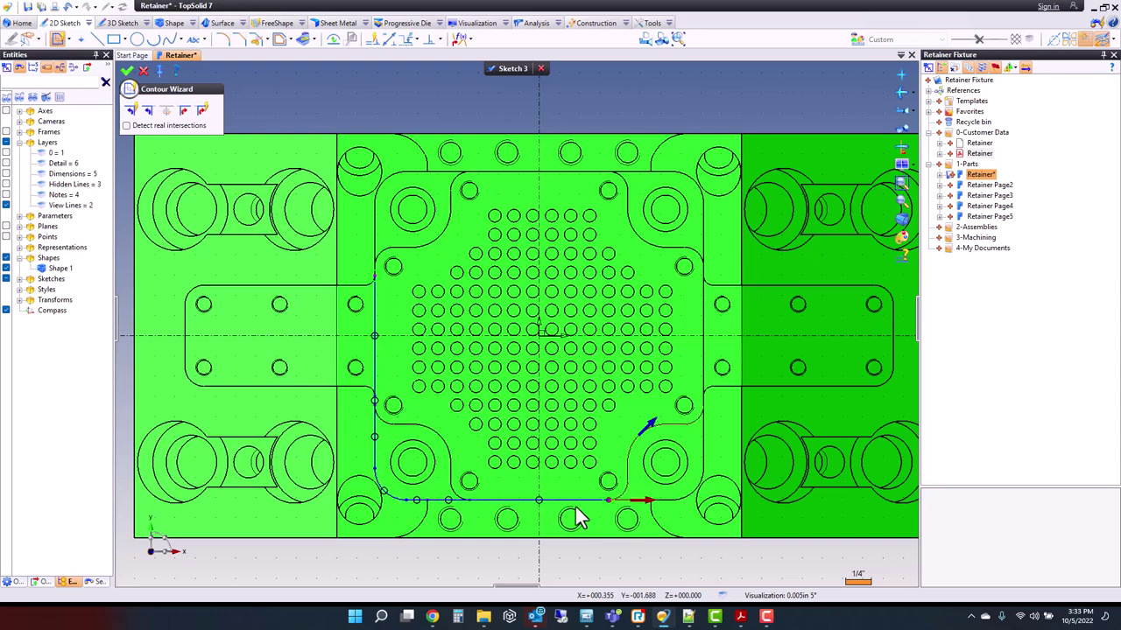
left_click(645, 505)
left_click(707, 458)
left_click(709, 390)
left_click(710, 315)
left_click(709, 260)
left_click(701, 176)
left_click(614, 173)
left_click(525, 173)
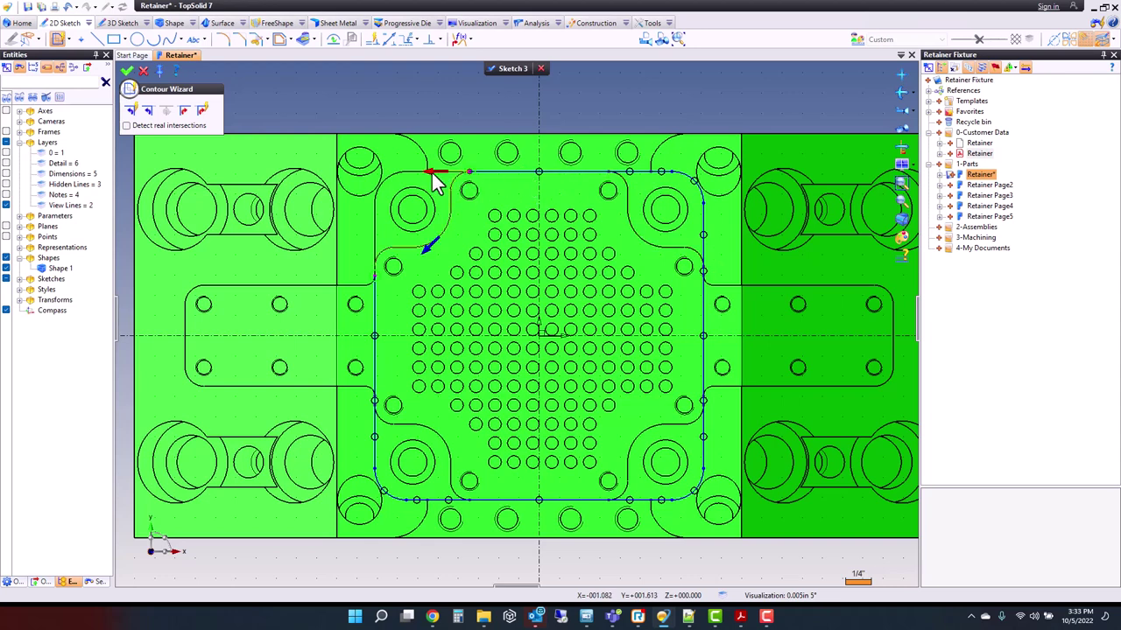
left_click(435, 177)
left_click(374, 219)
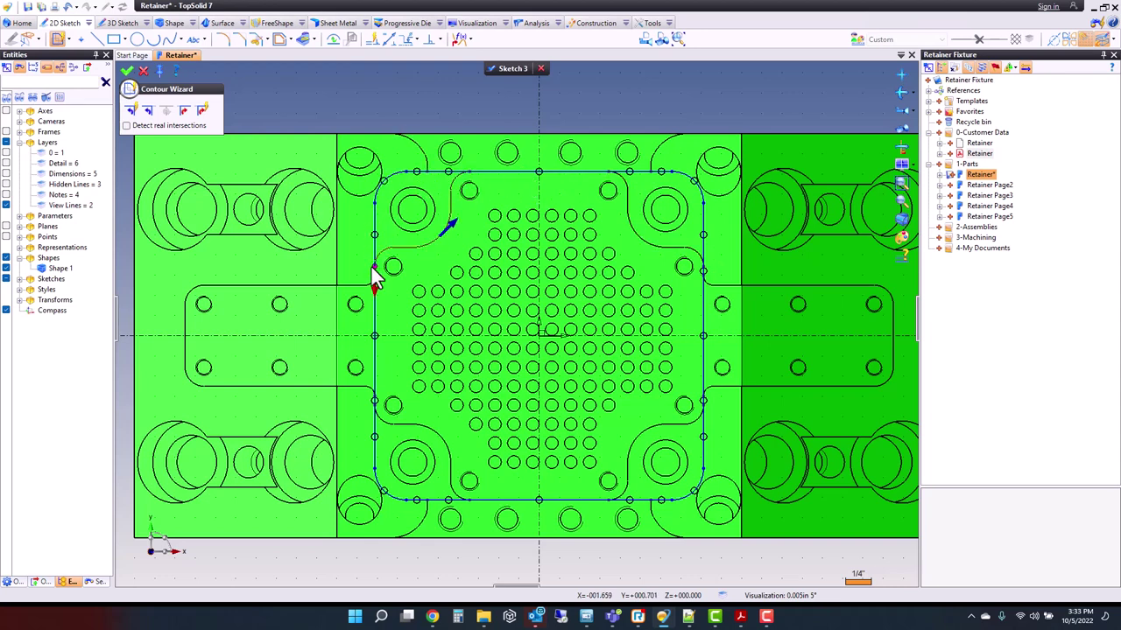
left_click(374, 288)
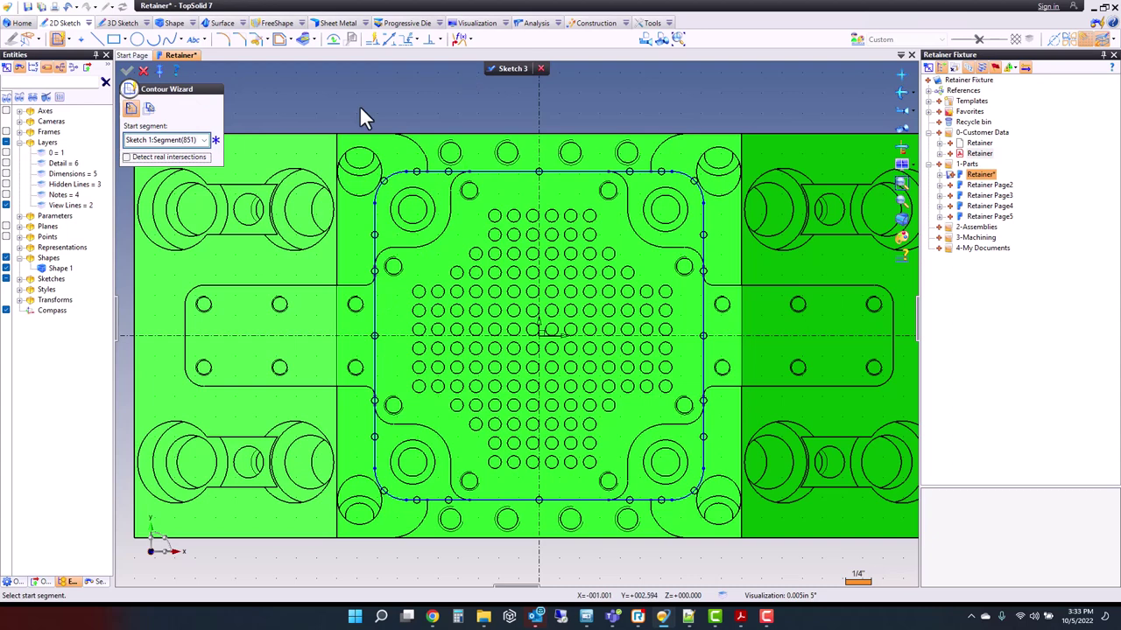
left_click(128, 70)
Step: Start a Pocket operation in the block from the traced rounded-square contour
scroll(350, 267, "down", 2)
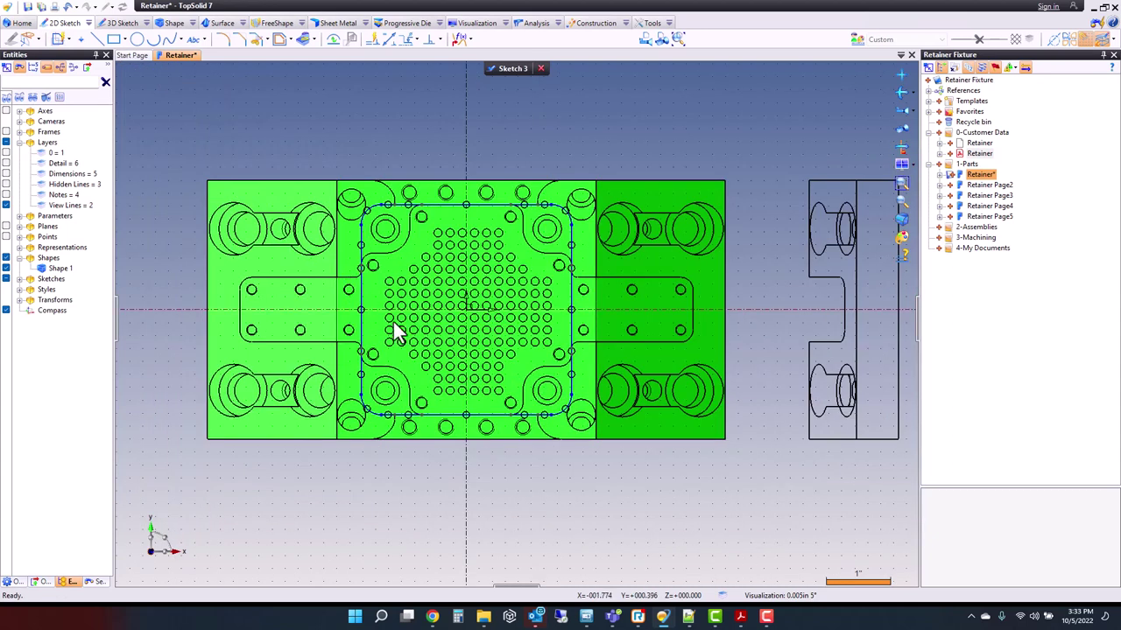
right_click(320, 113)
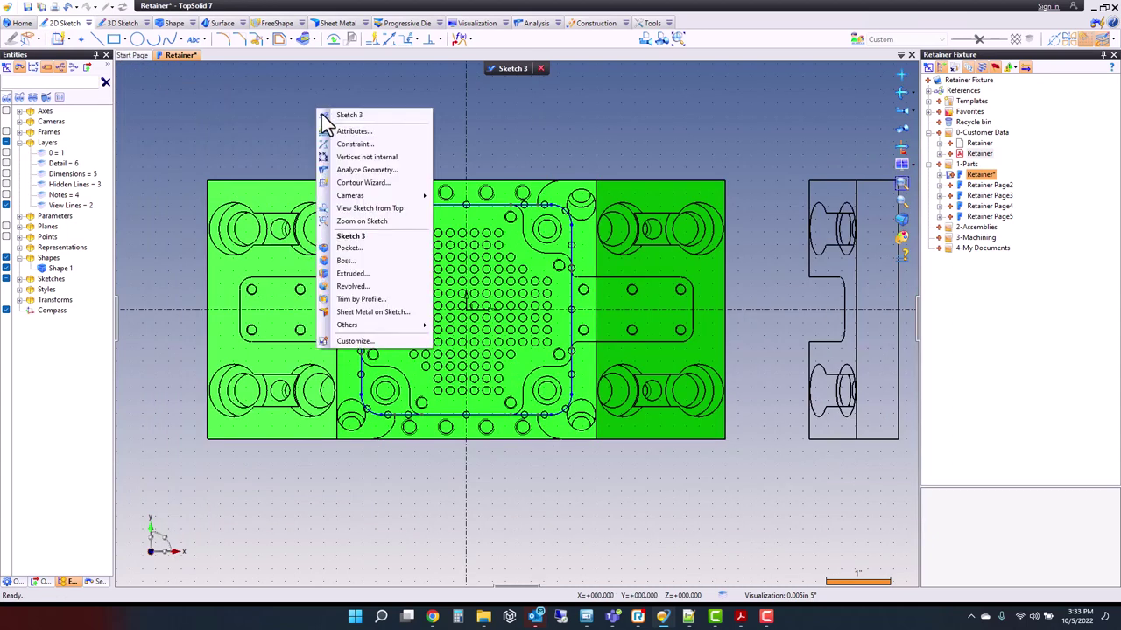
left_click(388, 249)
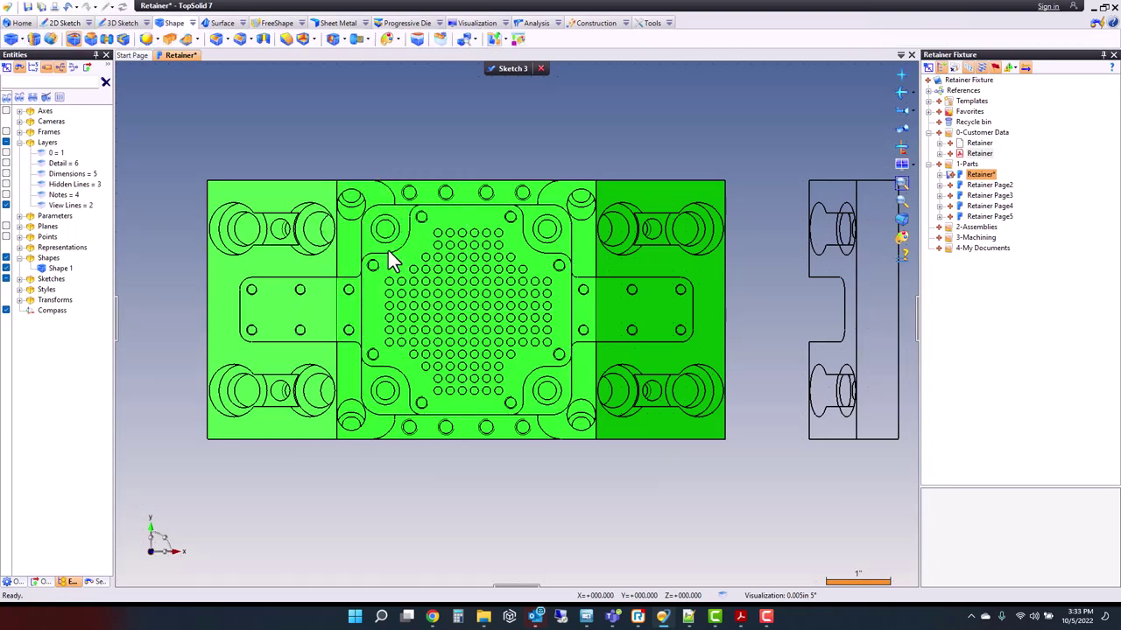
middle_click_drag(440, 297, 455, 234)
mouse_move(499, 279)
left_mouse_down()
mouse_move(512, 315)
mouse_move(506, 272)
mouse_move(516, 327)
mouse_move(513, 269)
mouse_move(522, 319)
mouse_move(515, 287)
left_mouse_up()
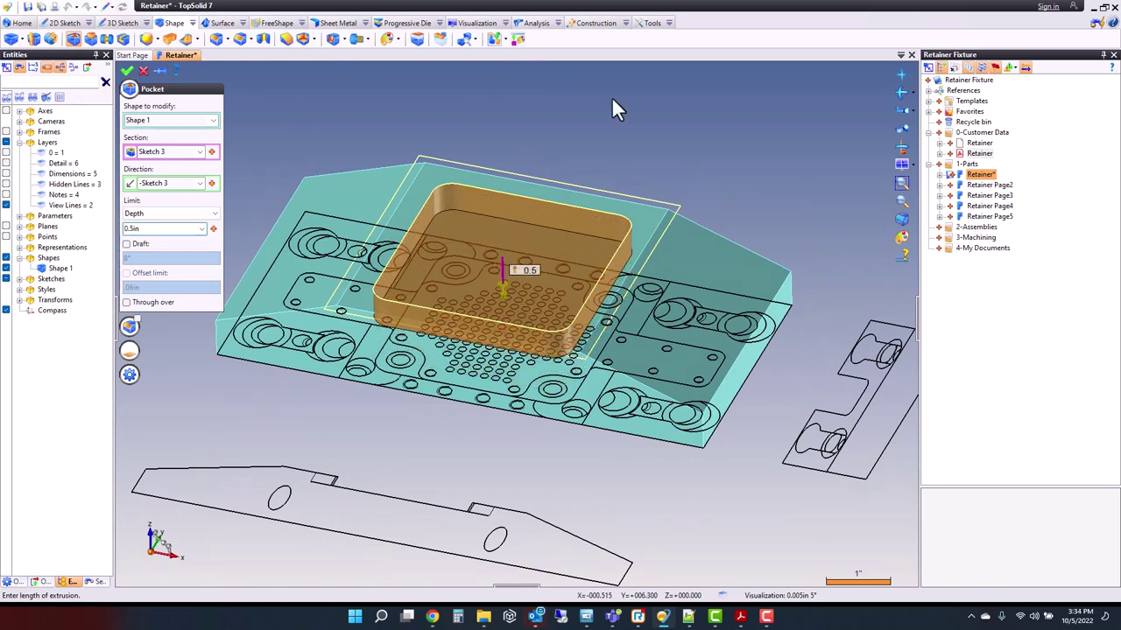
Step: Preview Retainer Page5 in an enlarged preview area and examine the height dimensions of its section view
left_click(992, 216)
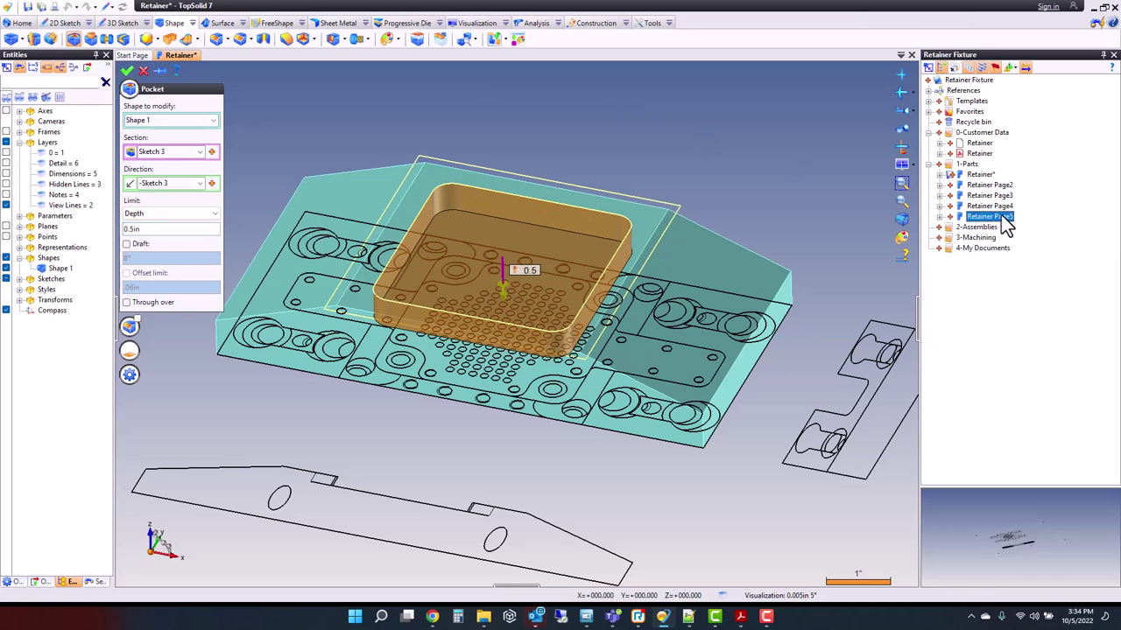
left_click_drag(1003, 487, 1005, 363)
left_click(993, 216)
left_click(1014, 499)
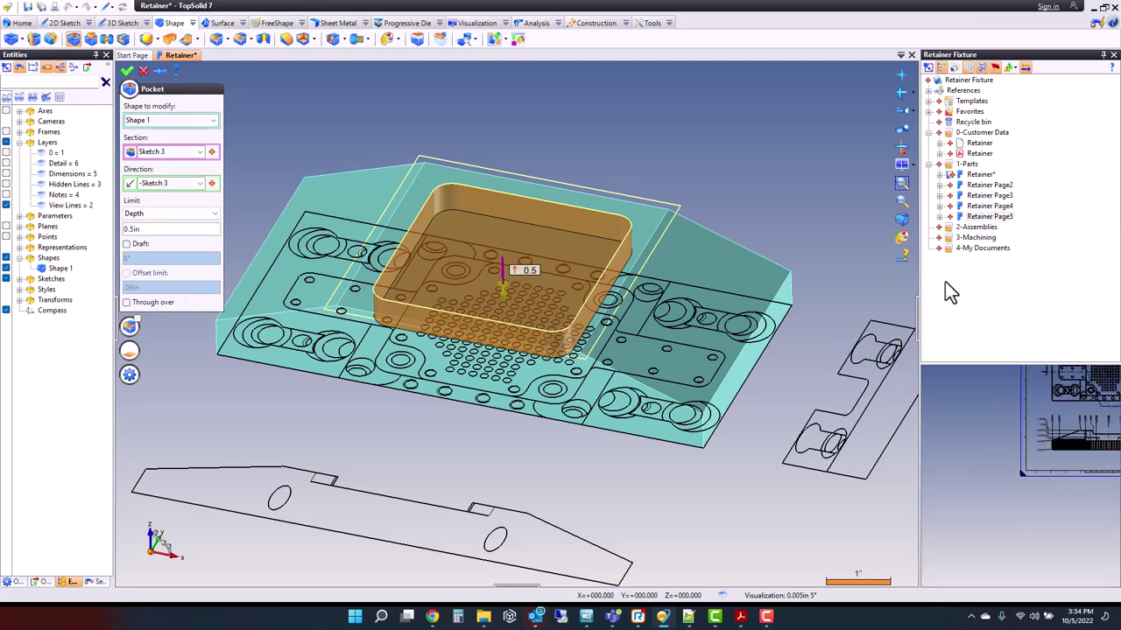
left_click_drag(919, 280, 793, 300)
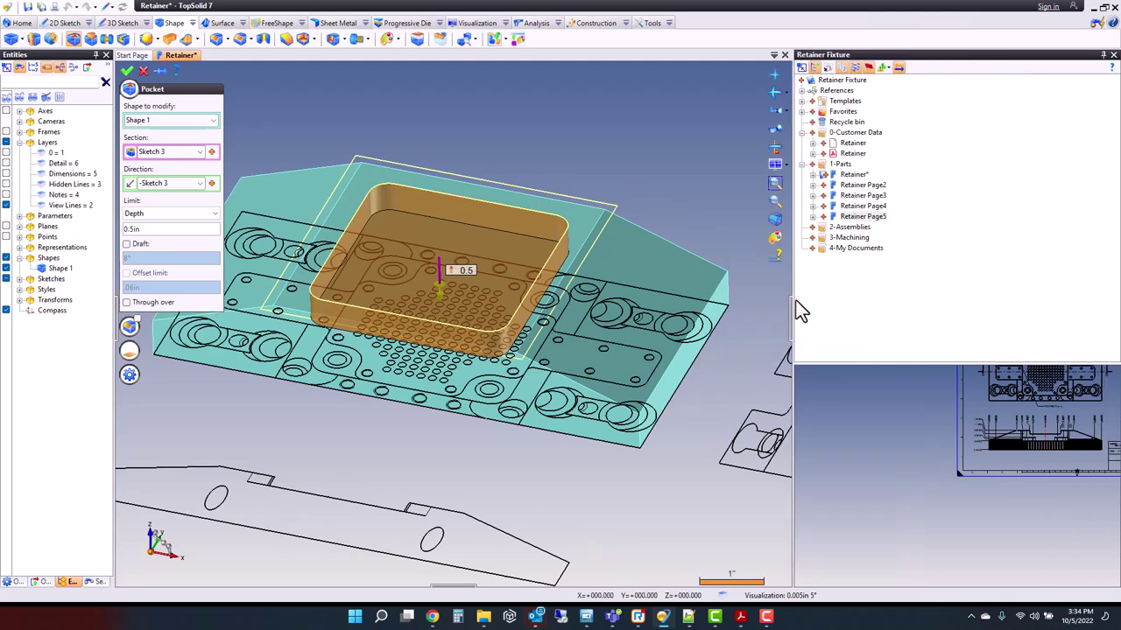
scroll(913, 513, "up", 5)
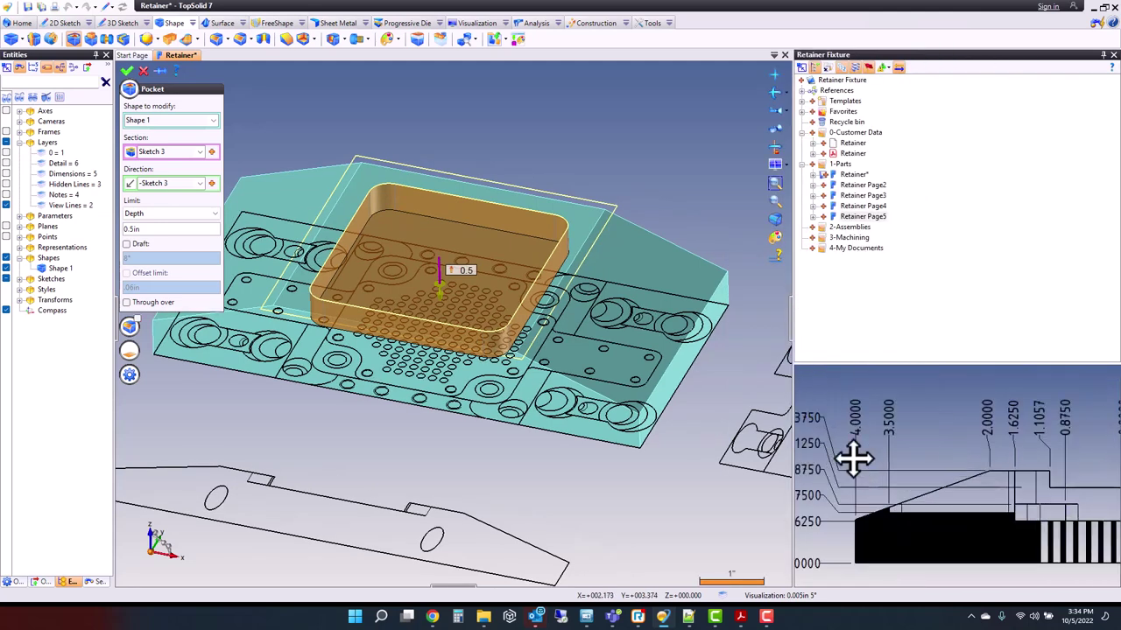
middle_click_drag(851, 462, 903, 428)
scroll(905, 438, "down", 1)
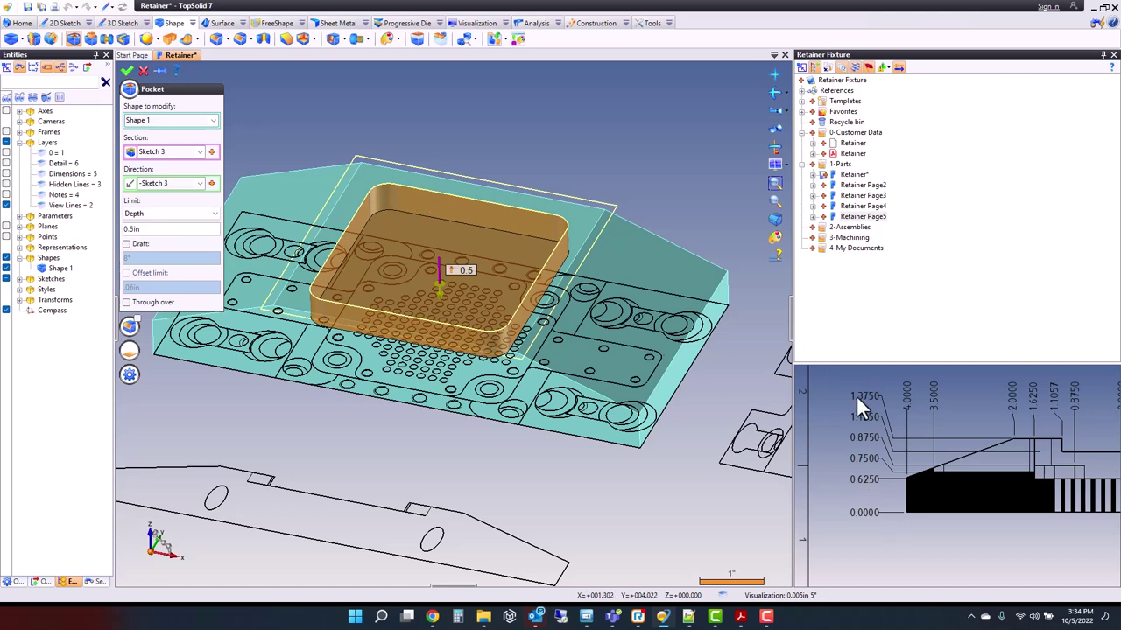
Step: Set the central pocket's depth to 1.375-0.625 and complete the pocket
left_click(149, 229)
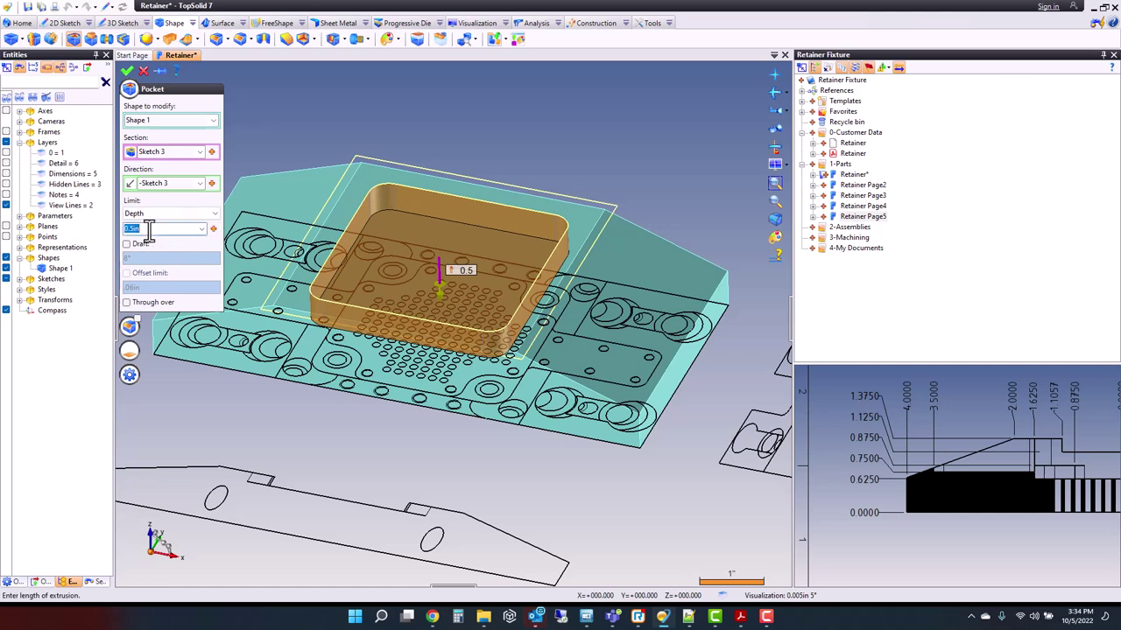
type("1.375-0.625")
key("Return")
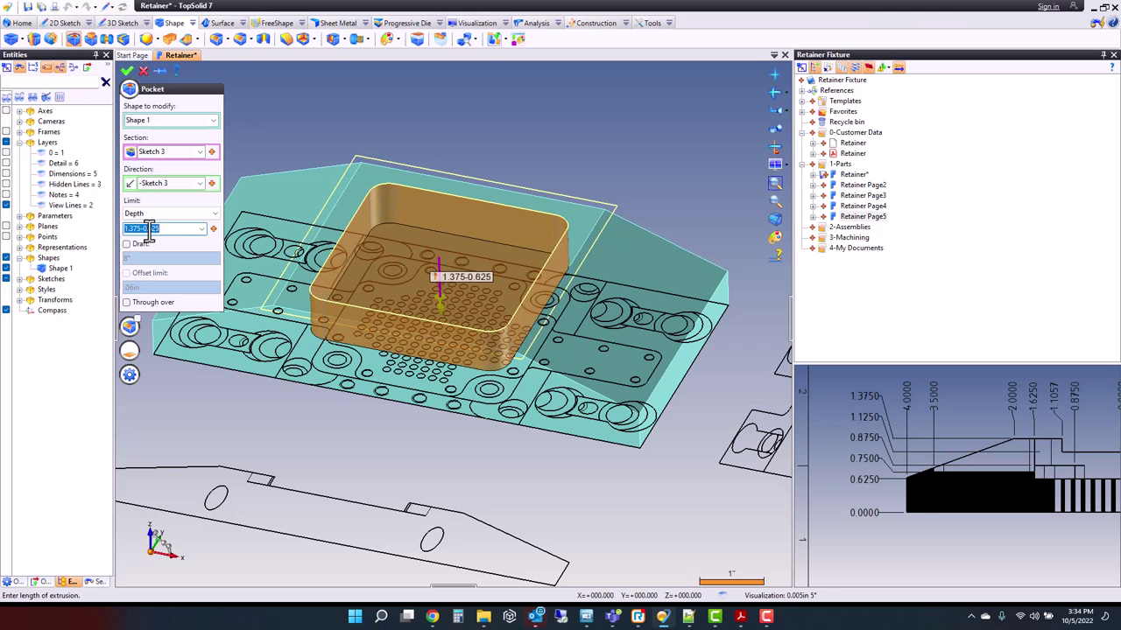
left_click(127, 70)
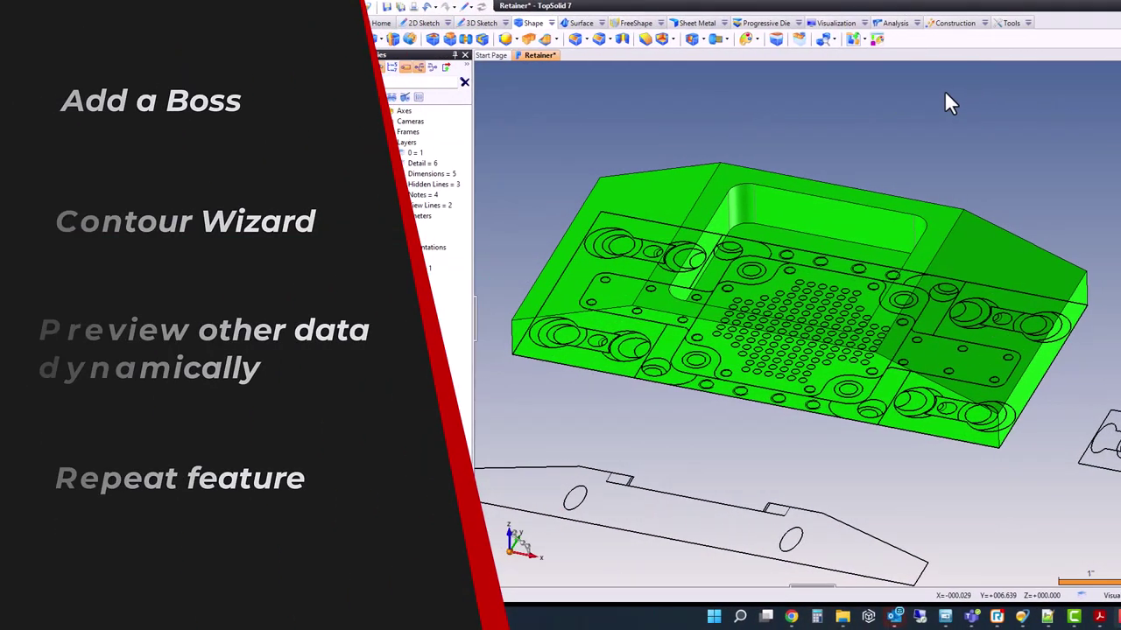
Step: Create a sketch on the pocket floor and trace the closed corner pad outline around the upper-left drawing hole with the Contour Wizard
right_click(770, 236)
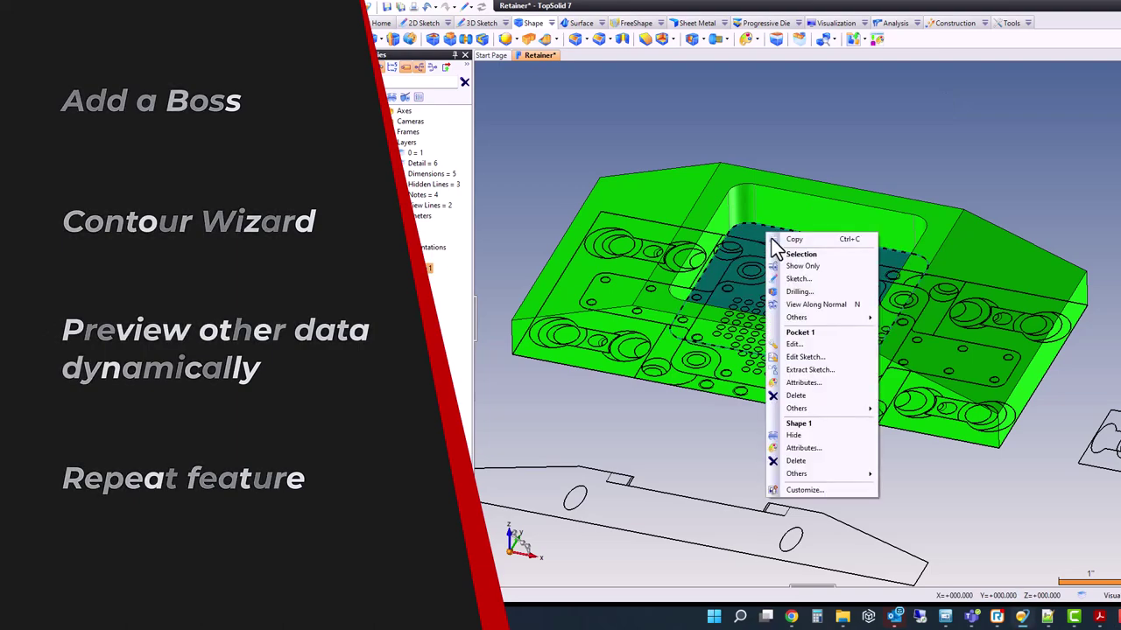
left_click(811, 279)
left_click(425, 39)
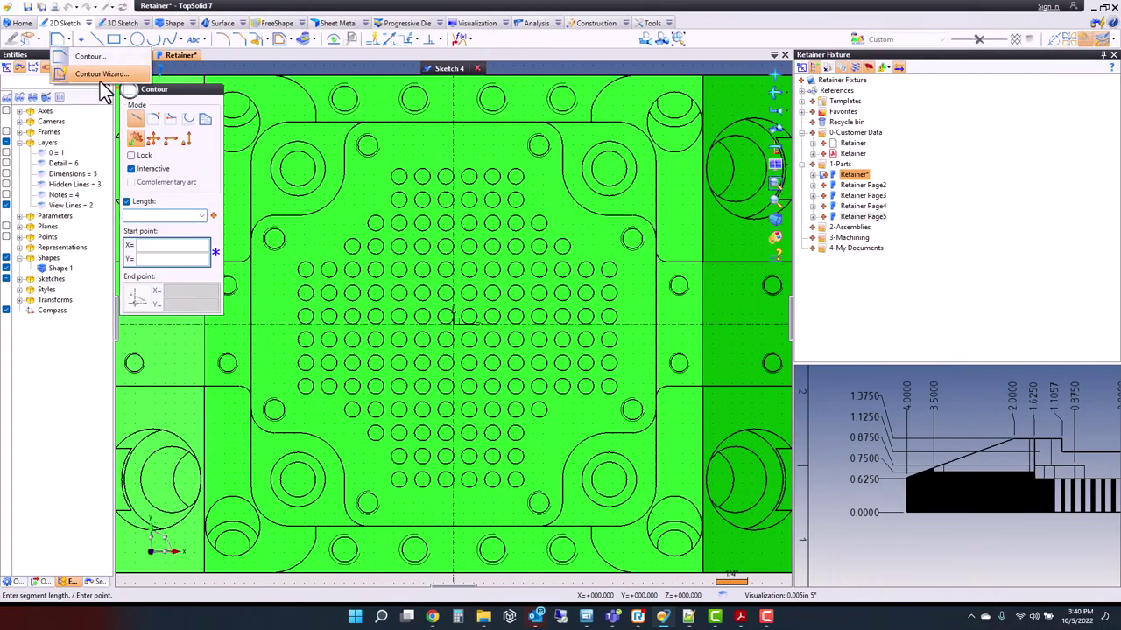
left_click(98, 74)
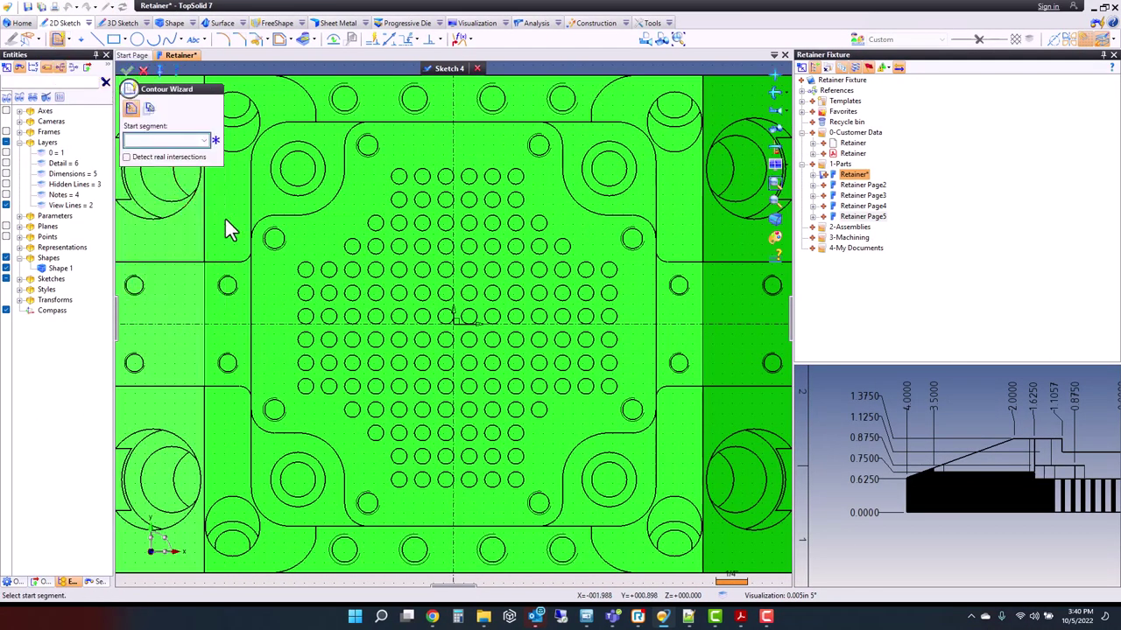
left_click(258, 230)
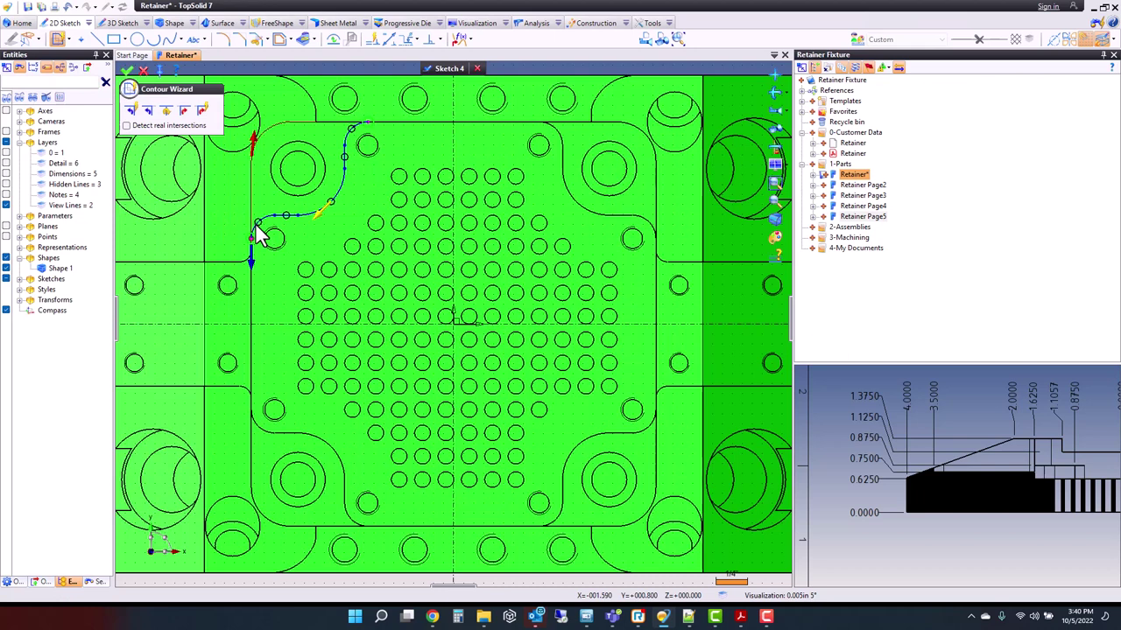
left_click(253, 145)
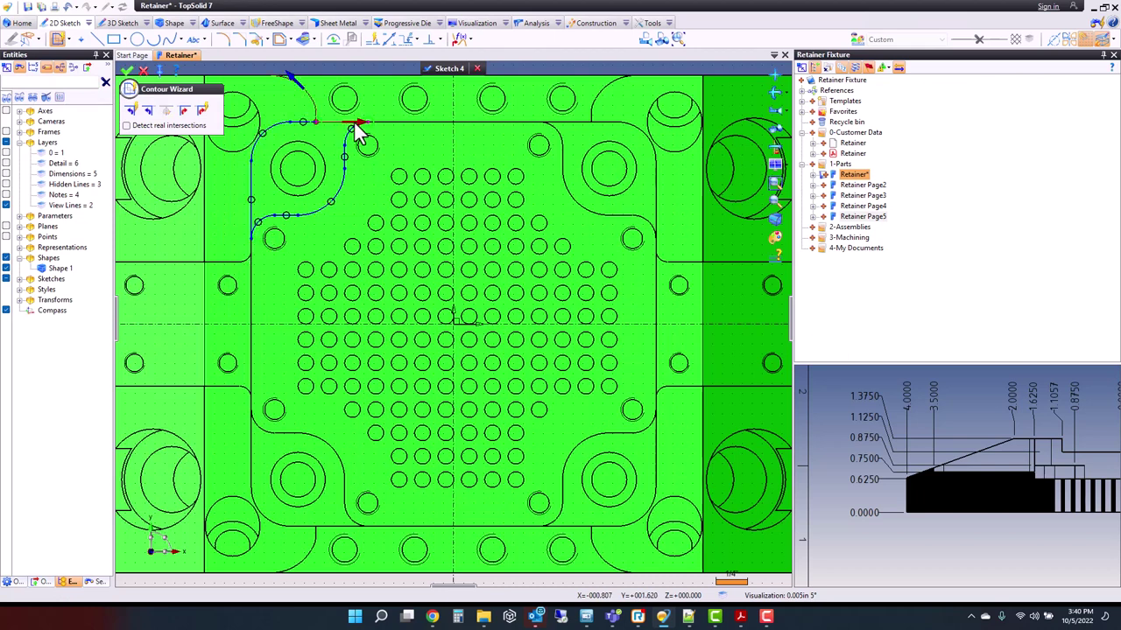
left_click(128, 69)
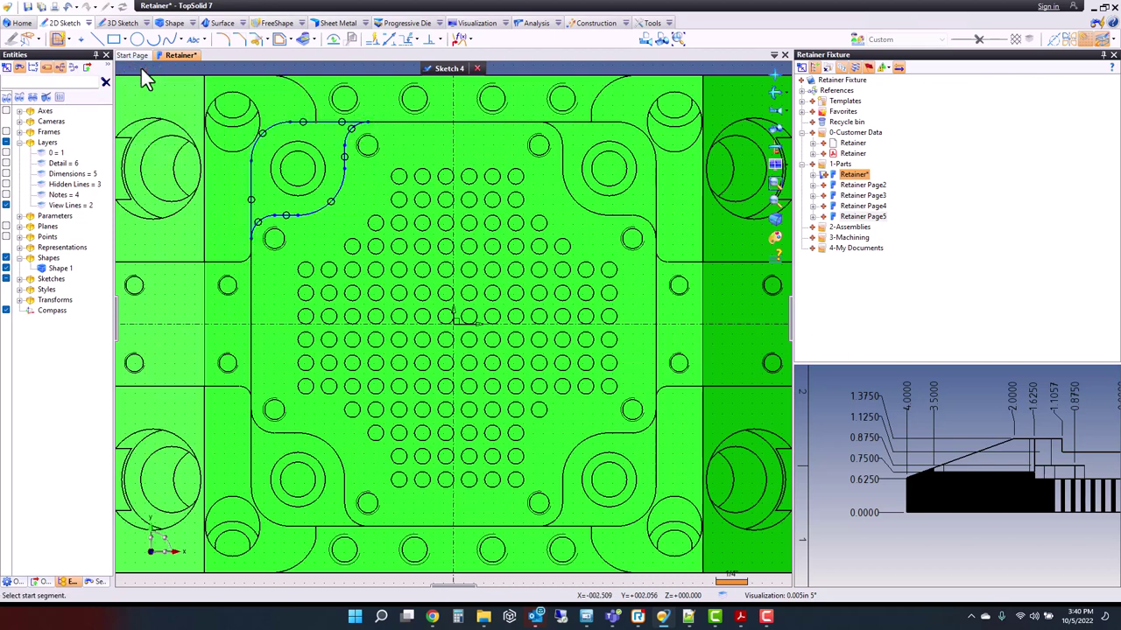
Step: Add a Boss from the traced corner contour with a height of .25 in
scroll(376, 202, "down", 5)
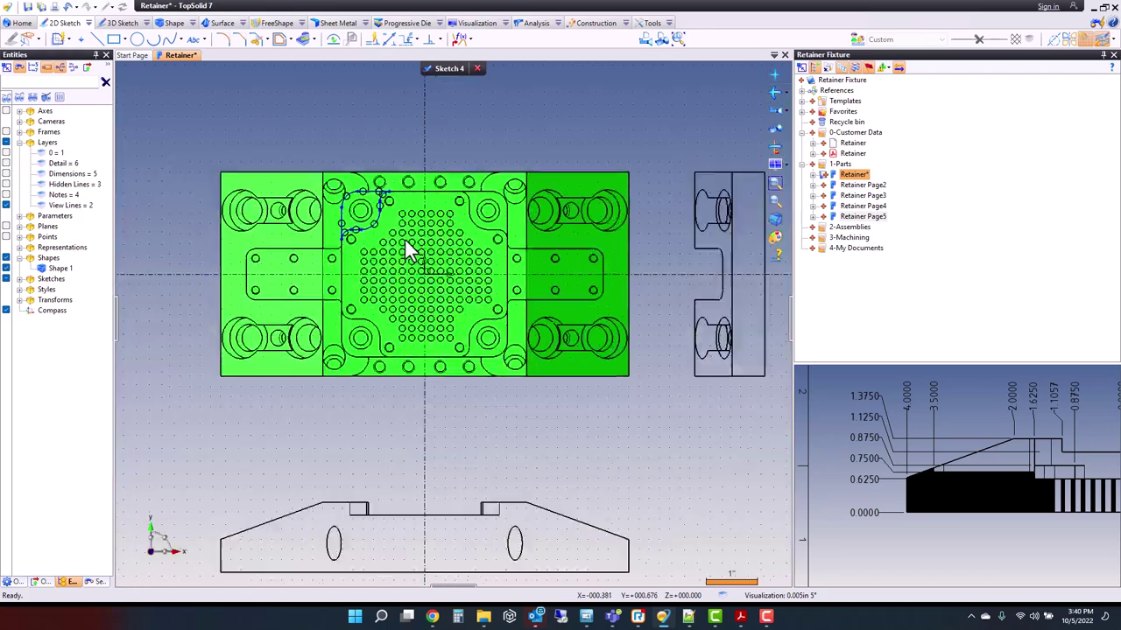
right_click(365, 150)
left_click(413, 299)
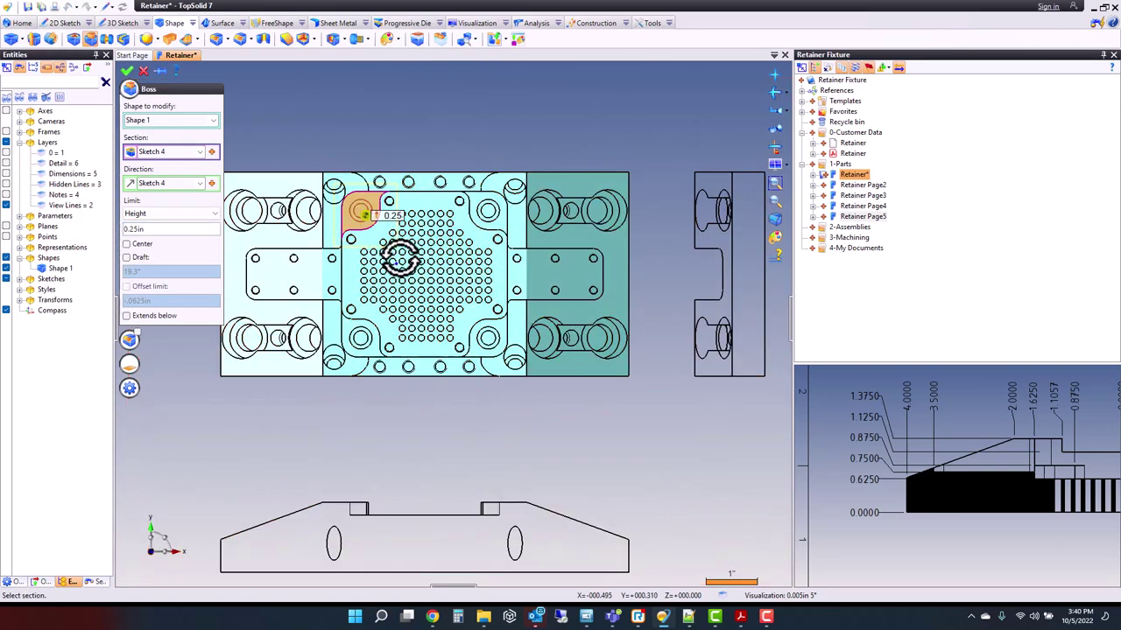
mouse_move(401, 195)
middle_mouse_down()
mouse_move(430, 170)
mouse_move(408, 186)
middle_mouse_up()
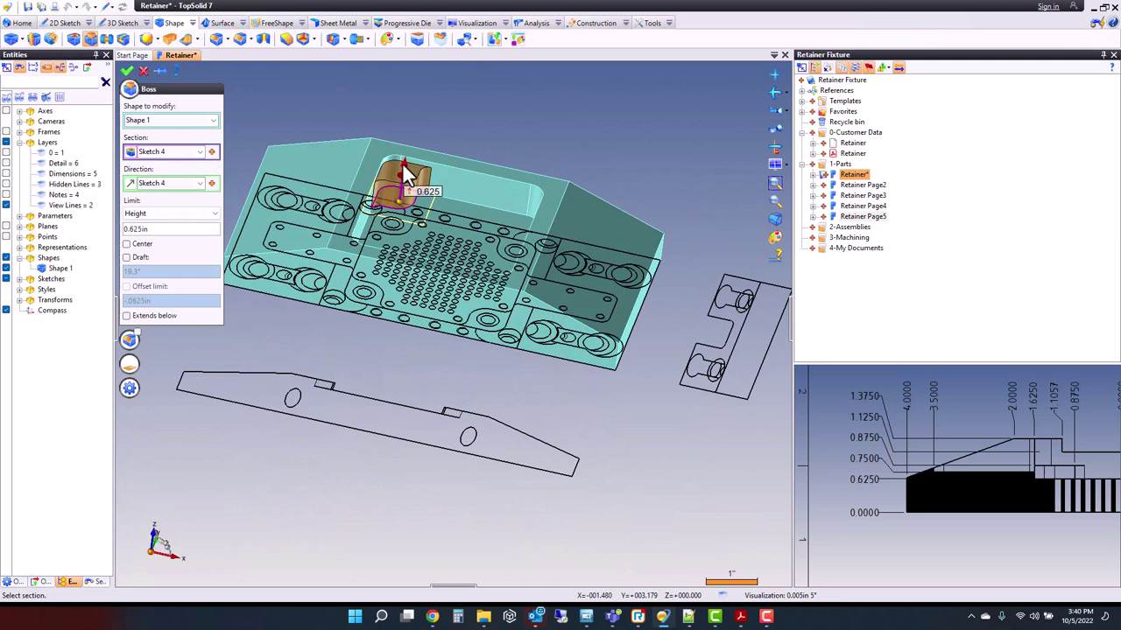
left_click(405, 189)
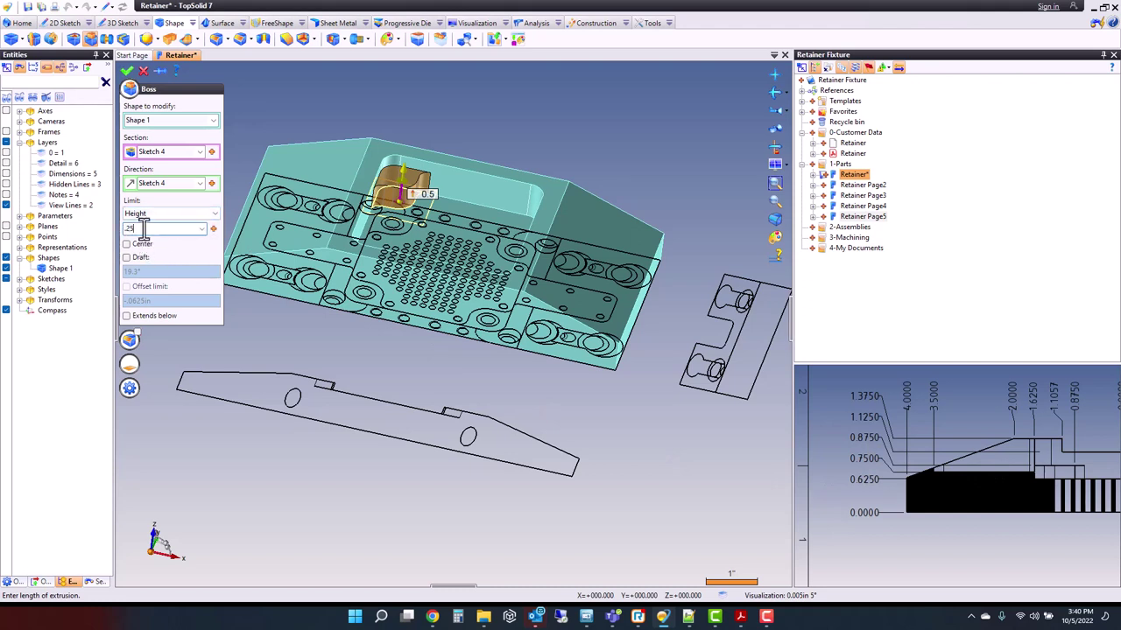
left_click(127, 70)
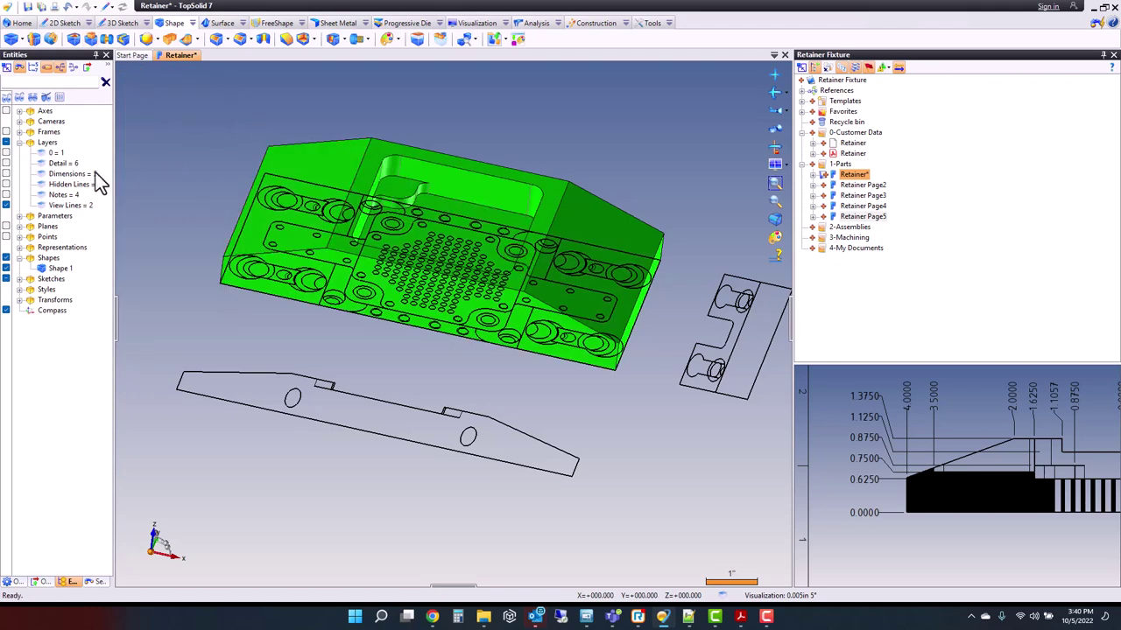
Step: Hide the View Lines layer and start a Repetition of the corner boss with a symmetrical pattern
left_click(6, 204)
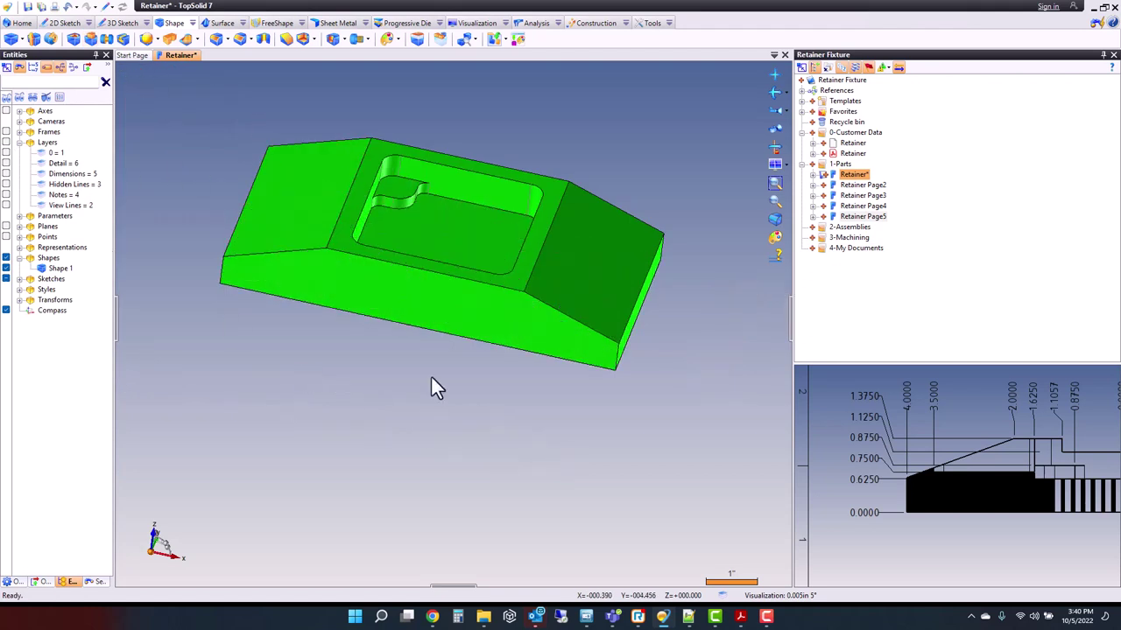
right_click(393, 192)
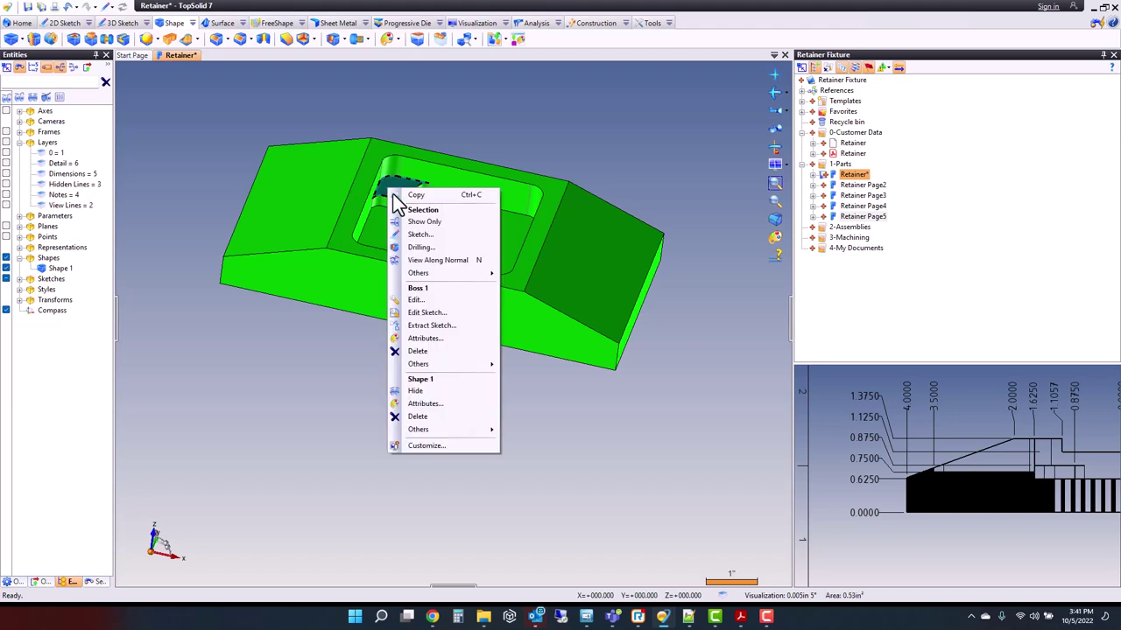
mouse_move(466, 364)
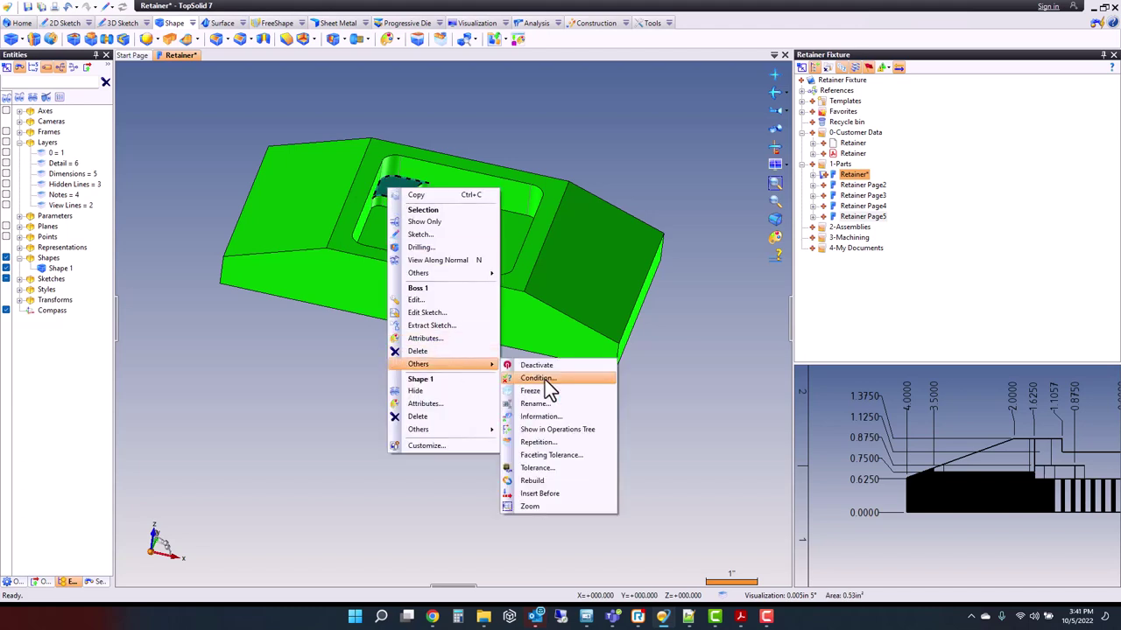
left_click(578, 444)
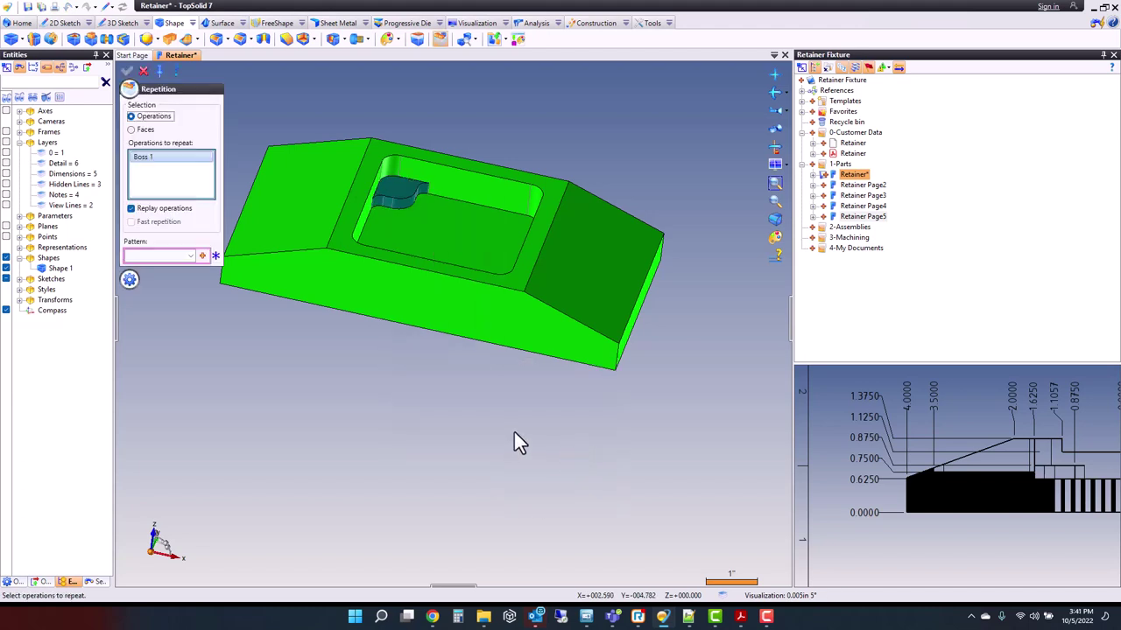
left_click(202, 256)
left_click(259, 422)
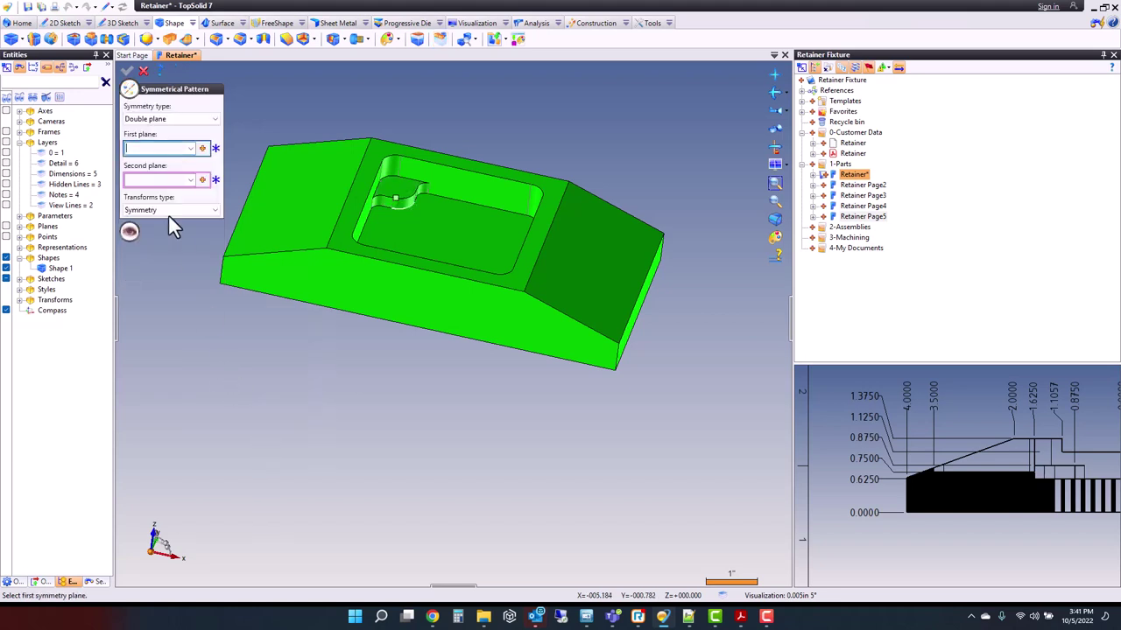
Step: Mirror the boss into all four pocket corners using the Absolute XZ Plane and Absolute YZ Plane for the double-plane symmetry
left_click(181, 151)
left_click(175, 170)
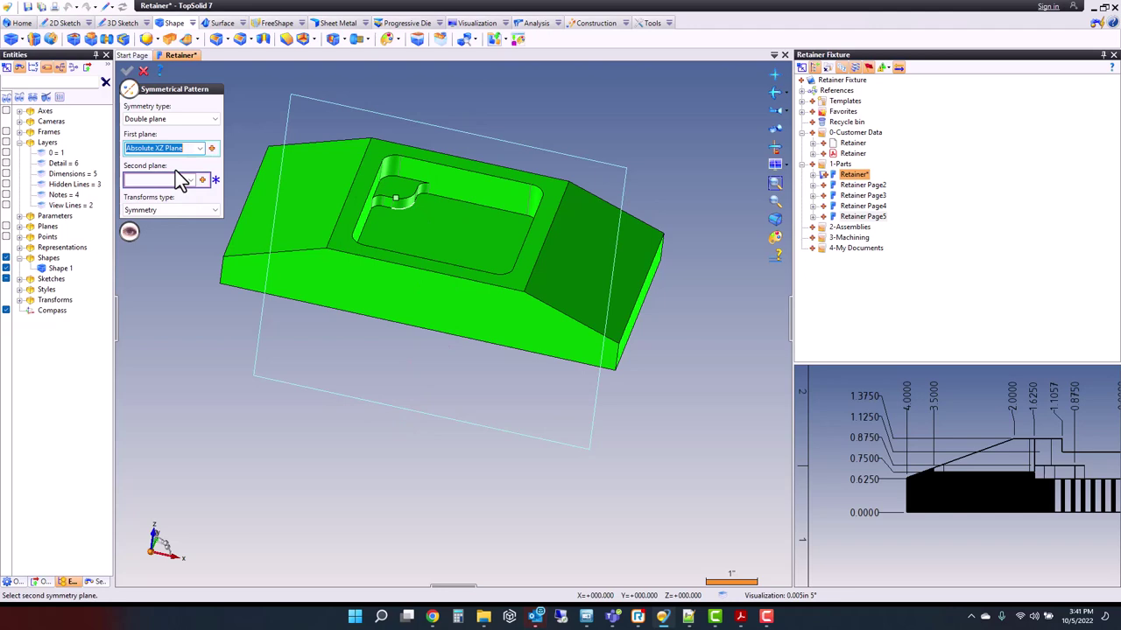
left_click(189, 183)
left_click(174, 209)
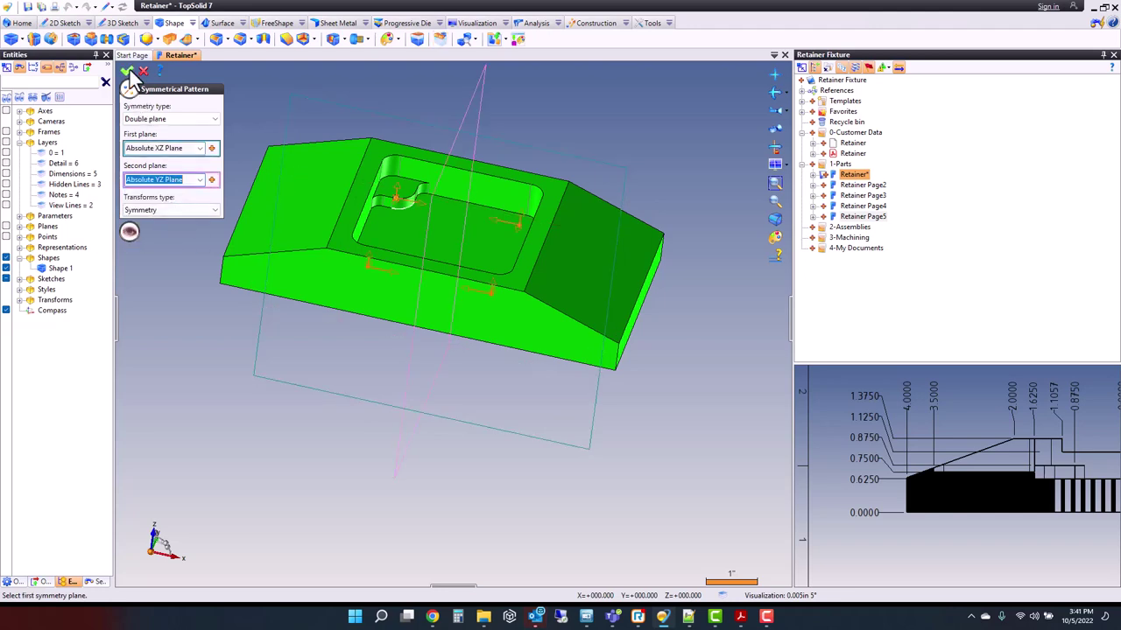
left_click(129, 73)
left_click(129, 72)
middle_click_drag(438, 167, 377, 173)
left_click(144, 71)
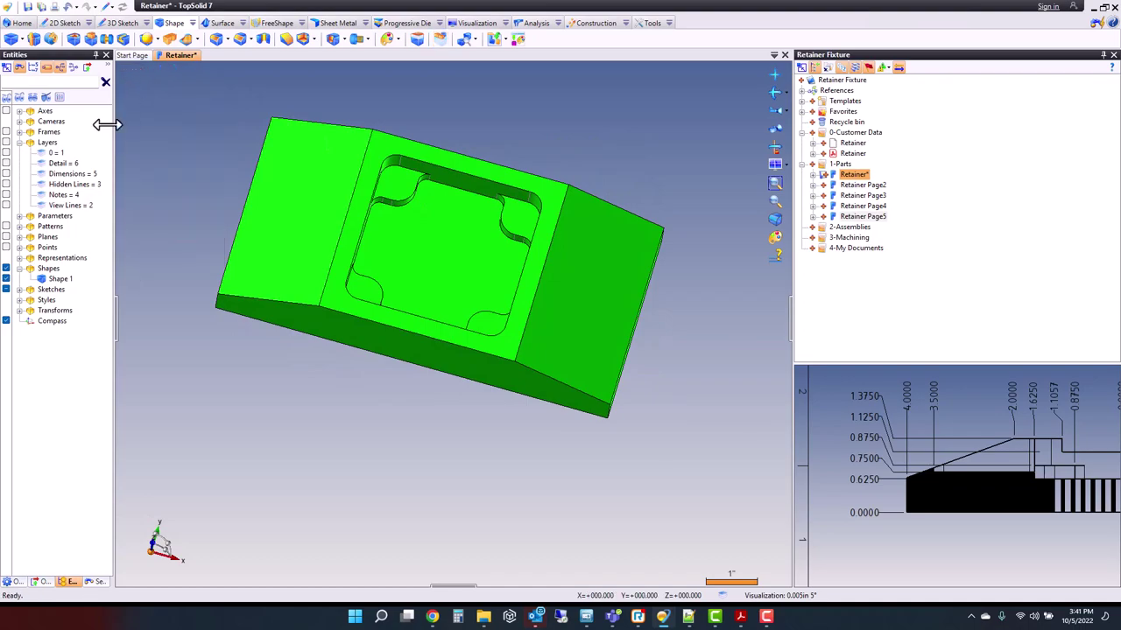
Step: Show the View Lines layer and create a new sketch on the block's flat top face, cancelling the default contour drawing
left_click(6, 205)
middle_click_drag(266, 239, 263, 351)
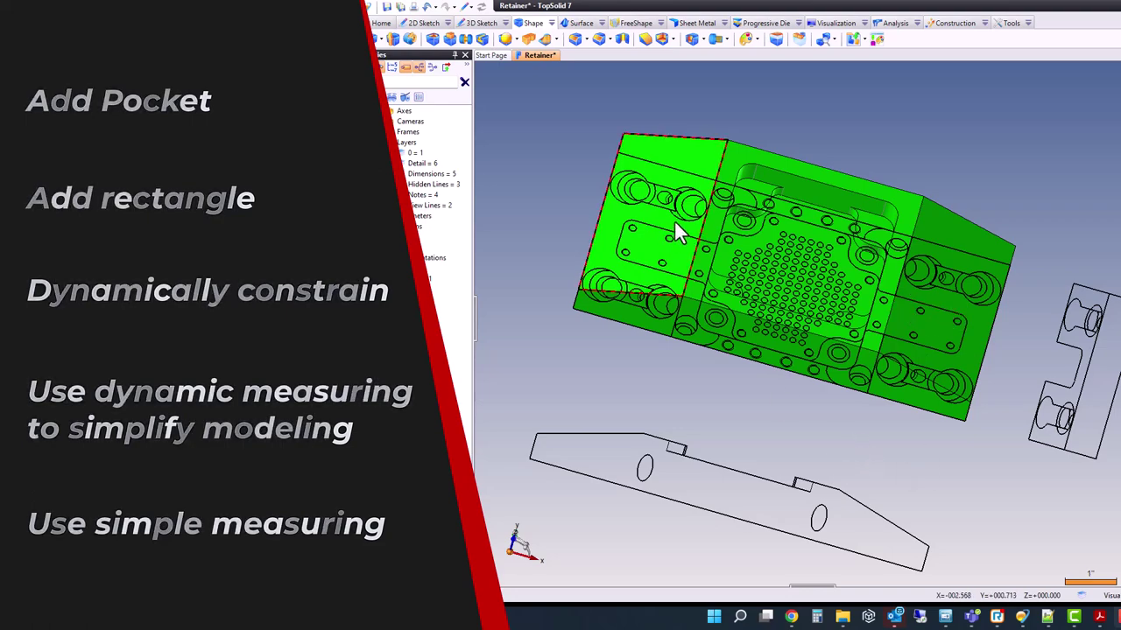
right_click(712, 218)
left_click(751, 240)
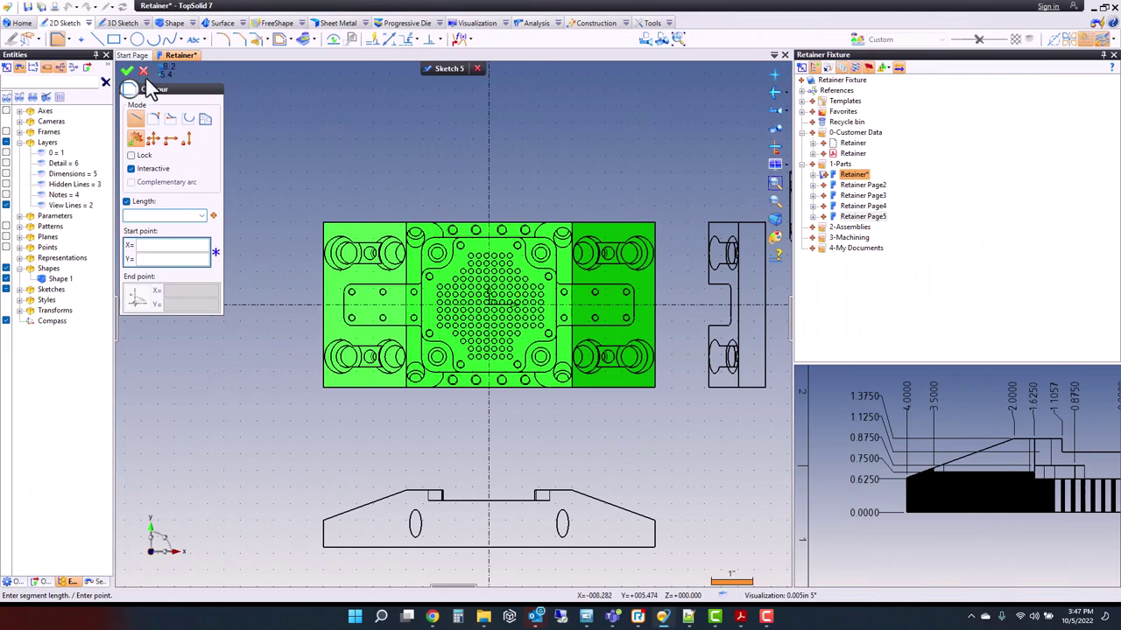
left_click(496, 70)
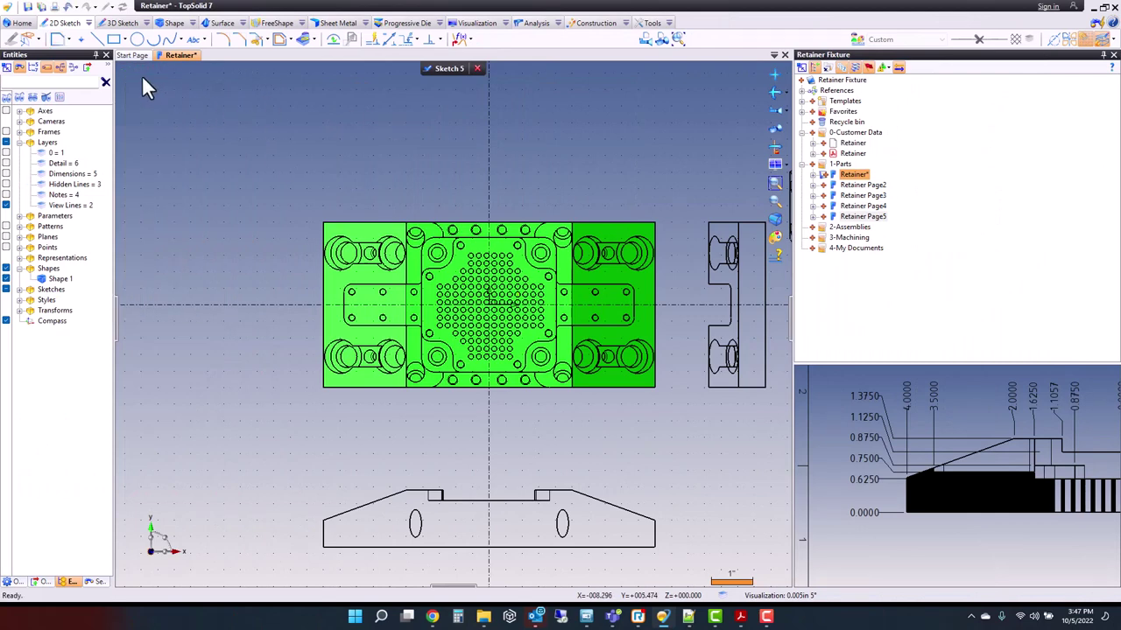
Step: Sketch a freehand rectangle around the block's central area, extending beyond its long edges
left_click(114, 39)
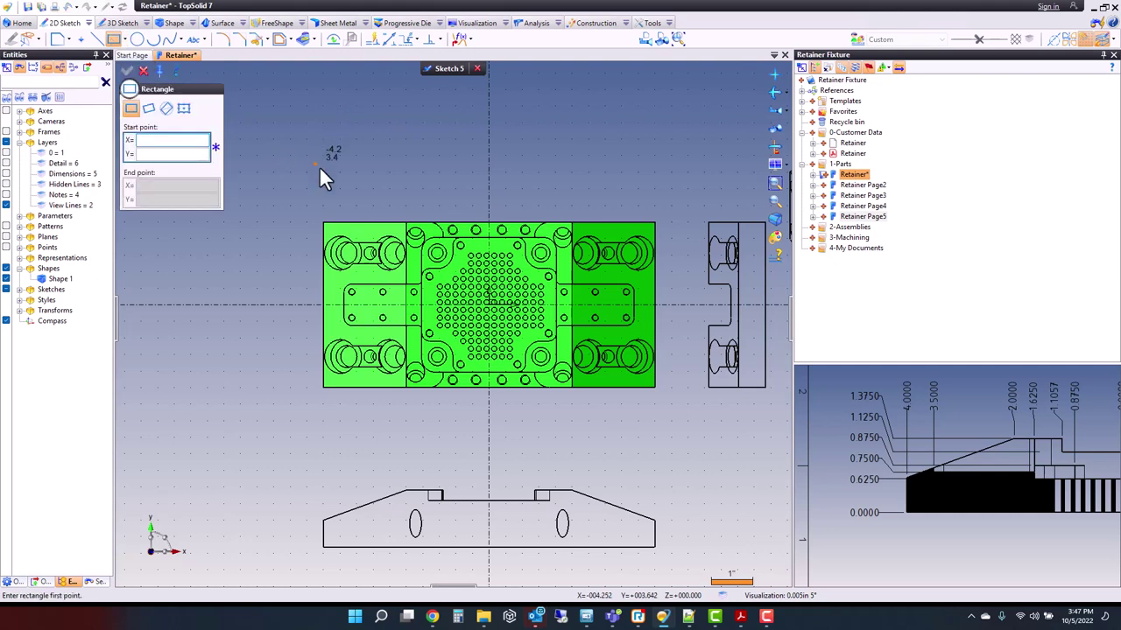
left_click(365, 181)
left_click(681, 432)
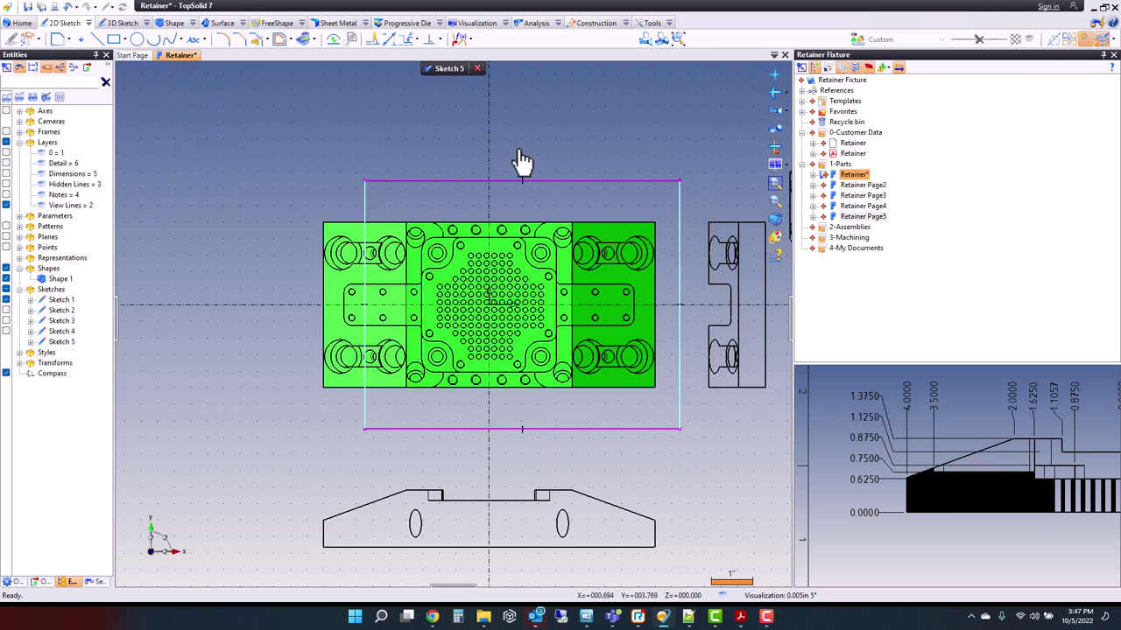
Step: Constrain the rectangle's four sides onto the drawing's end and side lines of the long central slot
scroll(307, 297, "up", 5)
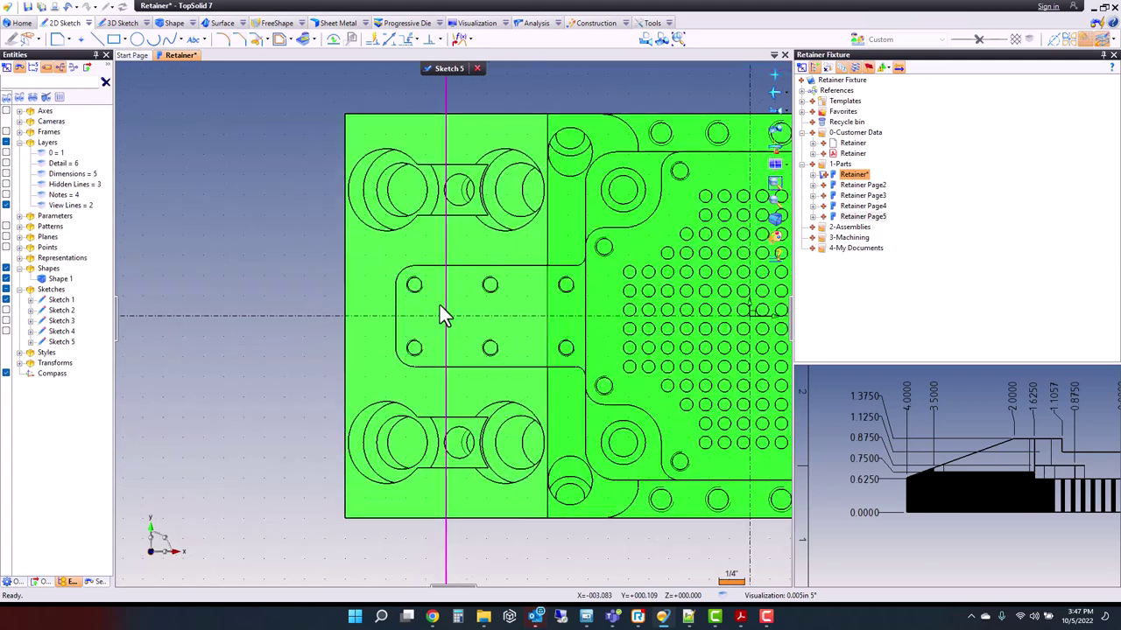
left_click_drag(446, 299, 395, 305)
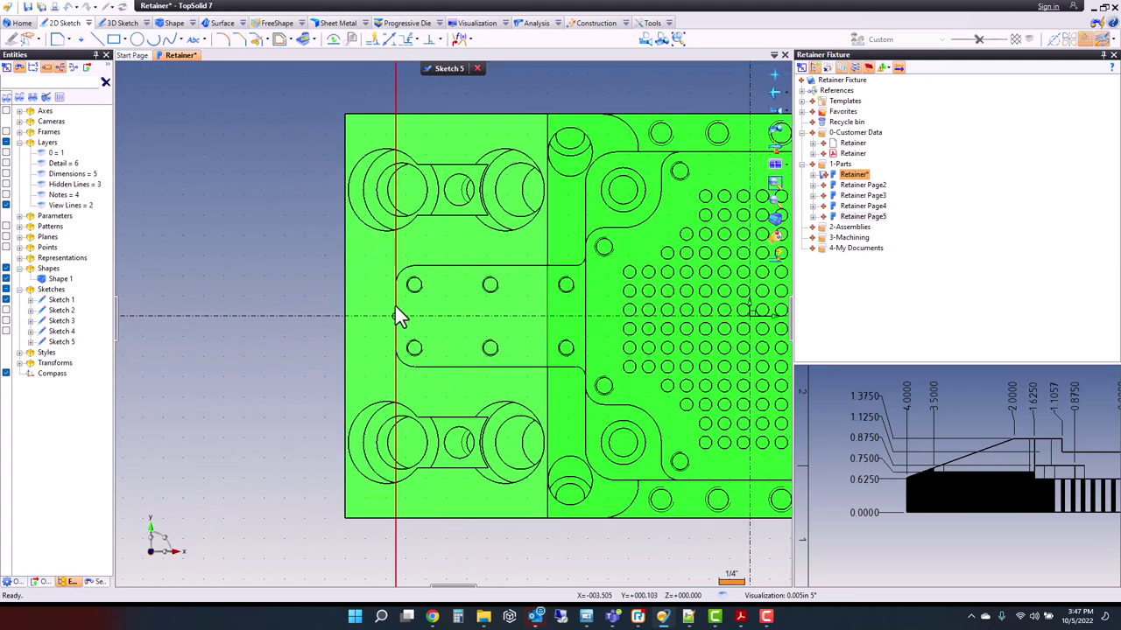
scroll(395, 306, "down", 3)
left_click_drag(445, 155, 432, 289)
left_click_drag(450, 469, 423, 338)
middle_click_drag(499, 433, 300, 438)
left_click_drag(707, 319, 560, 330)
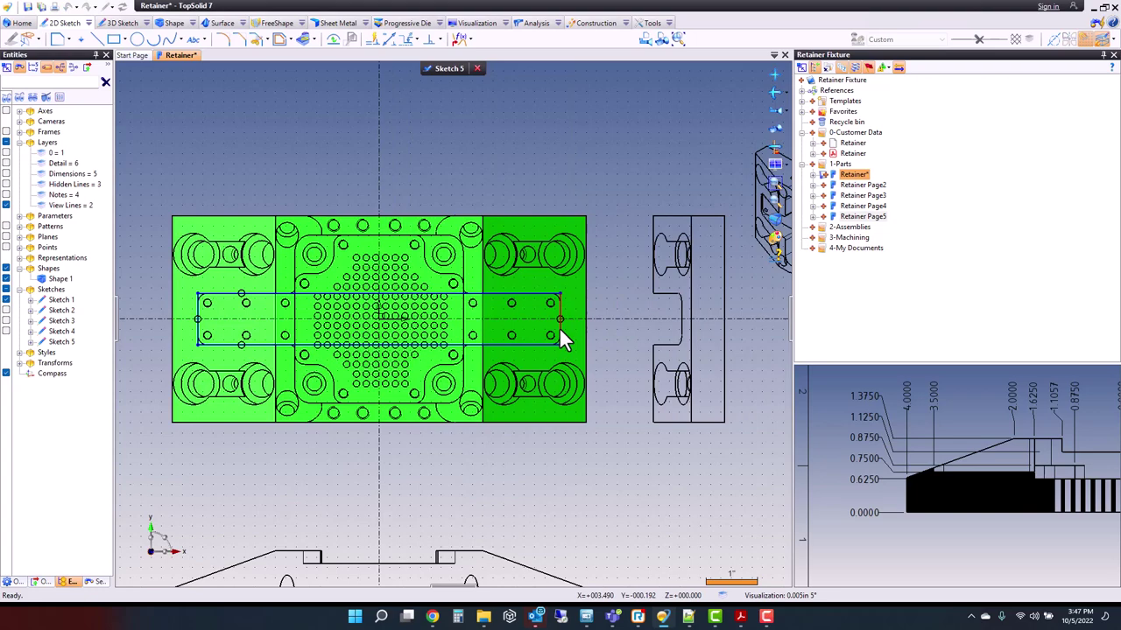
scroll(536, 352, "up", 4)
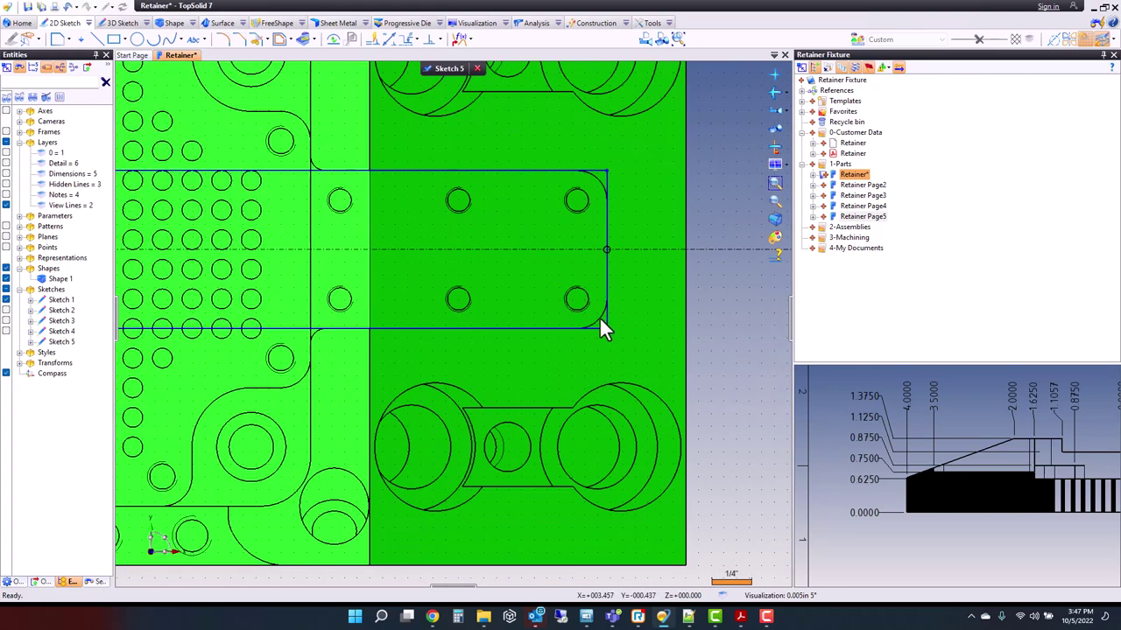
scroll(567, 255, "down", 4)
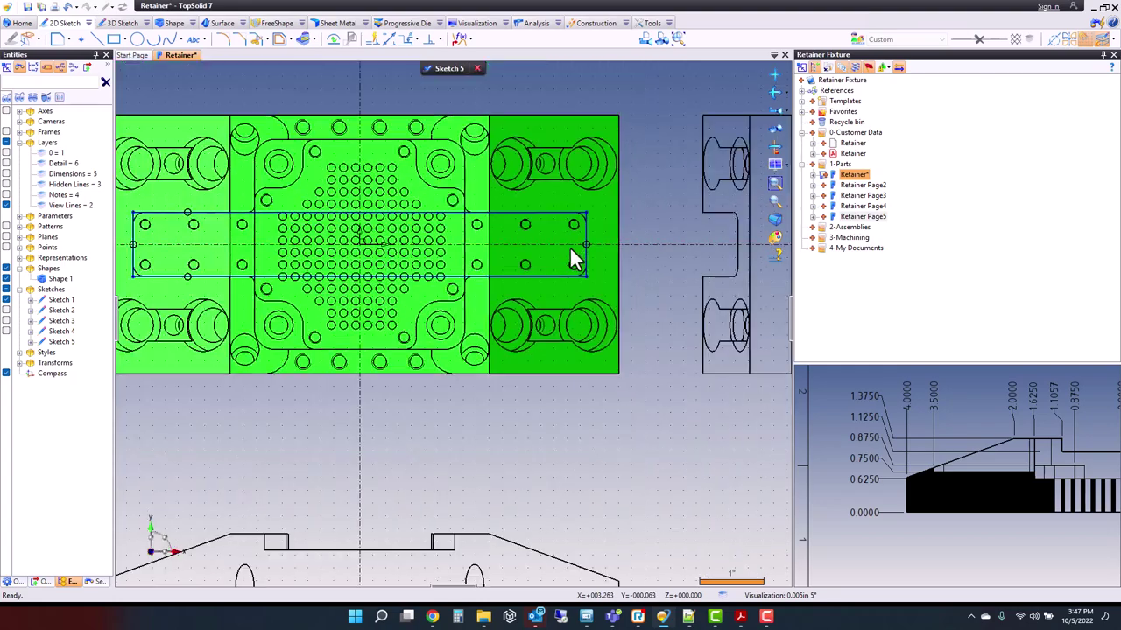
Step: Start a pocket from the long rectangle sketch and cut it 0.625 in deep into the block
right_click(514, 425)
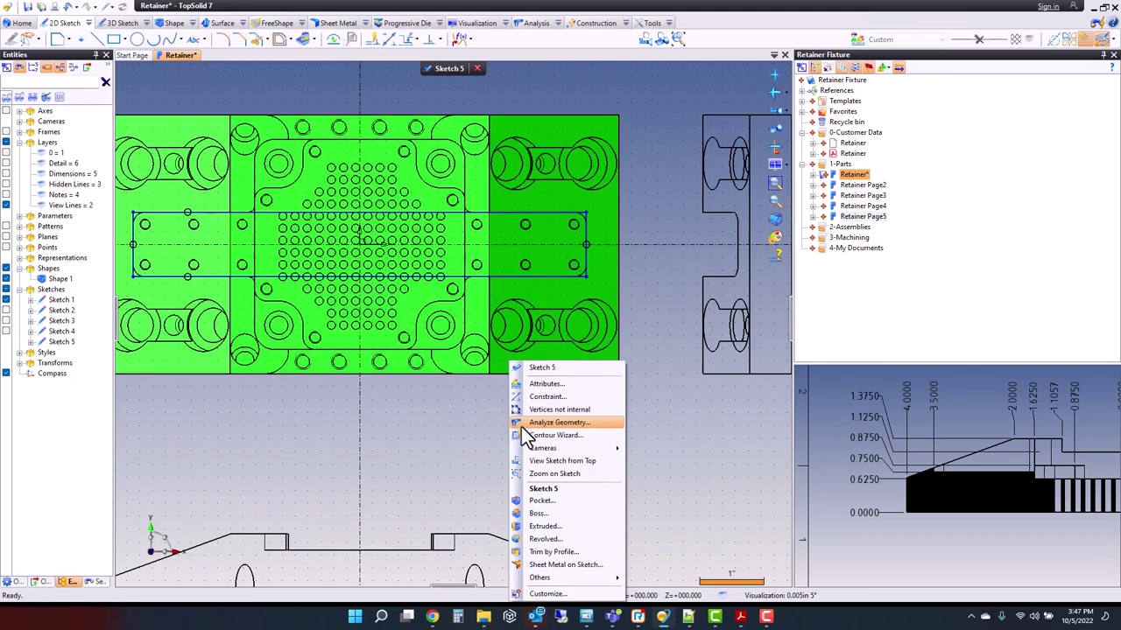
left_click(541, 500)
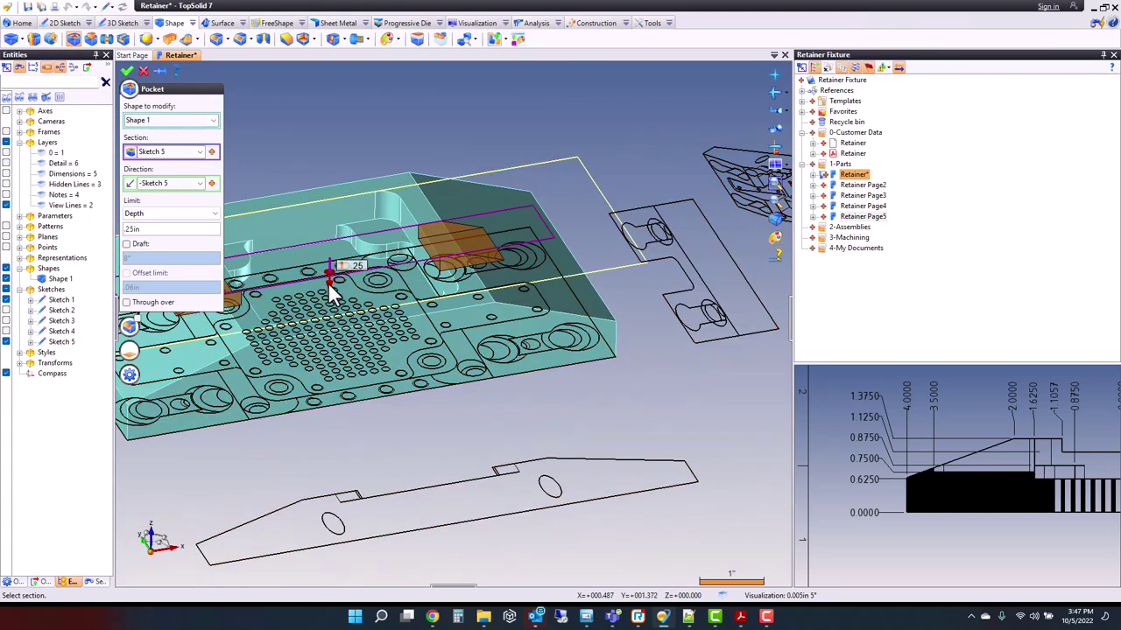
left_click_drag(330, 293, 331, 315)
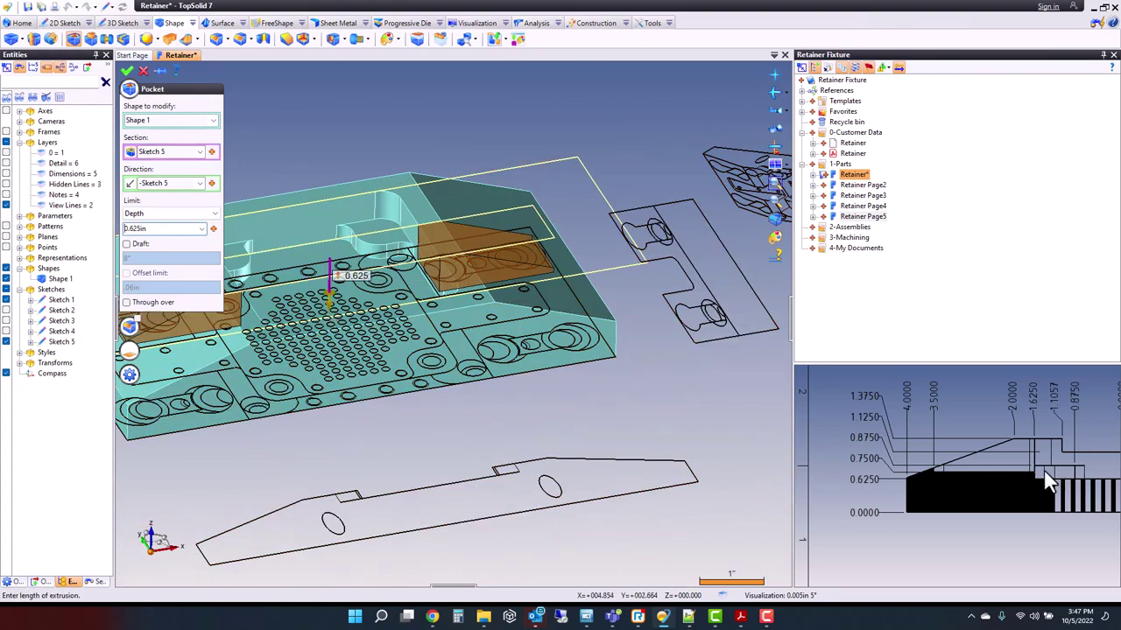
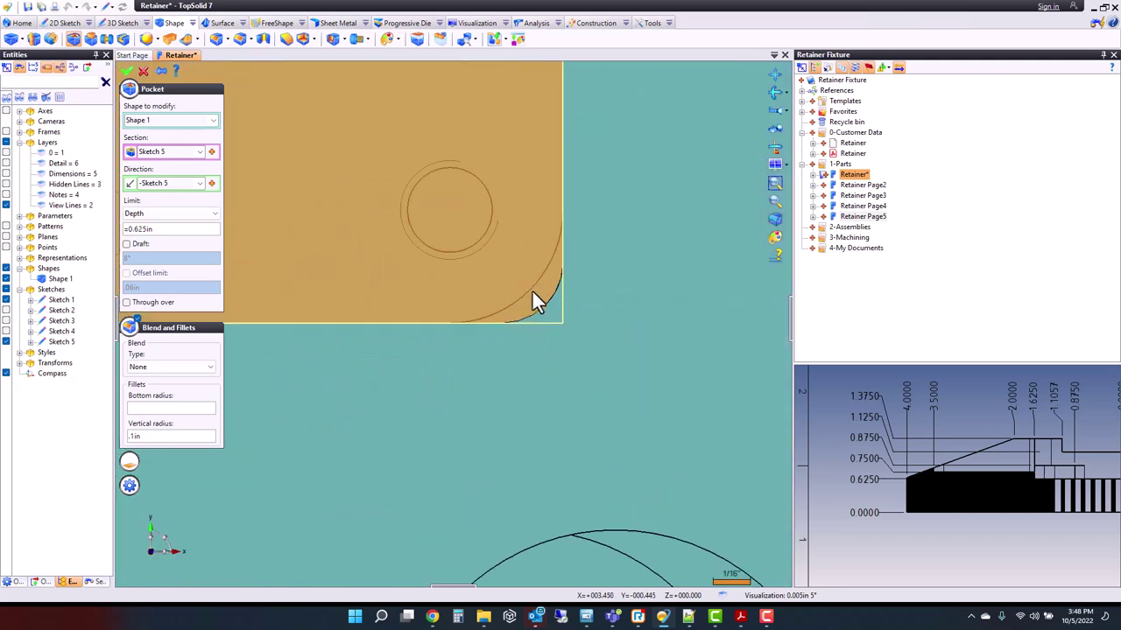
Step: Try vertical corner radii of .25, .1875 and .1 in on the slot pocket against the drawing's corner arc
left_click(145, 435)
type(".25")
key("Return")
left_click(146, 435)
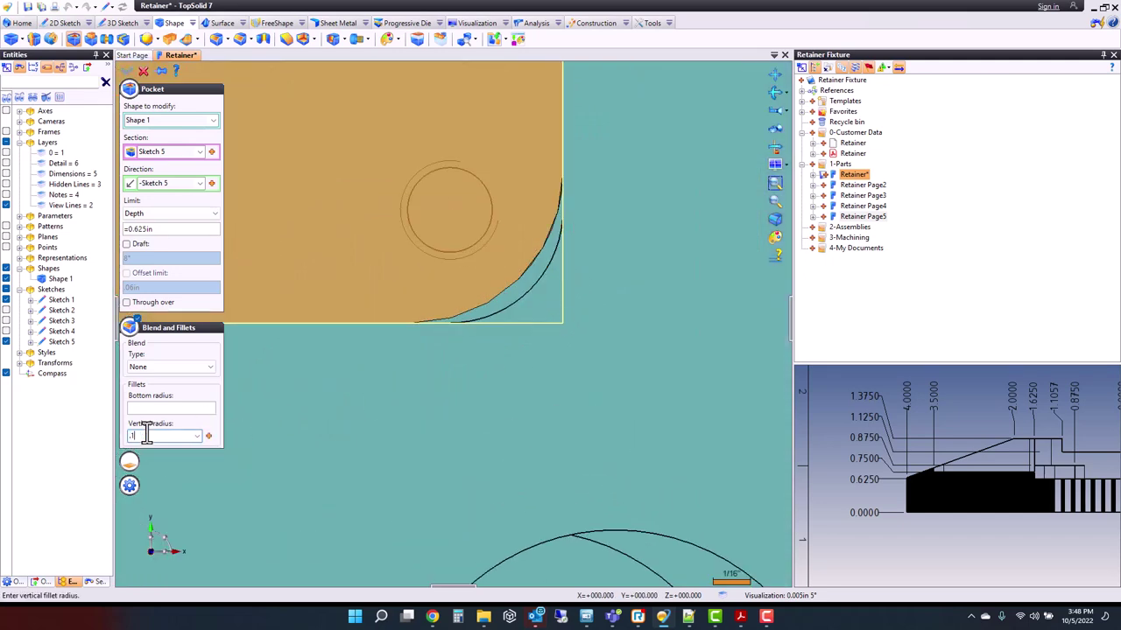
key("Return")
left_click(146, 435)
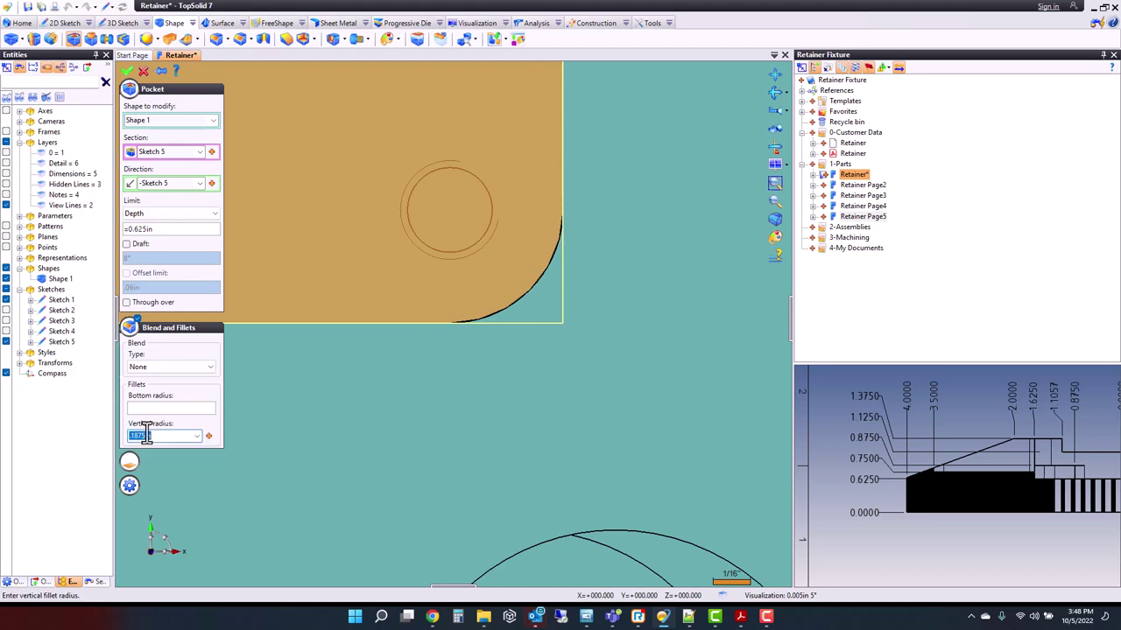
type(".1")
key("Return")
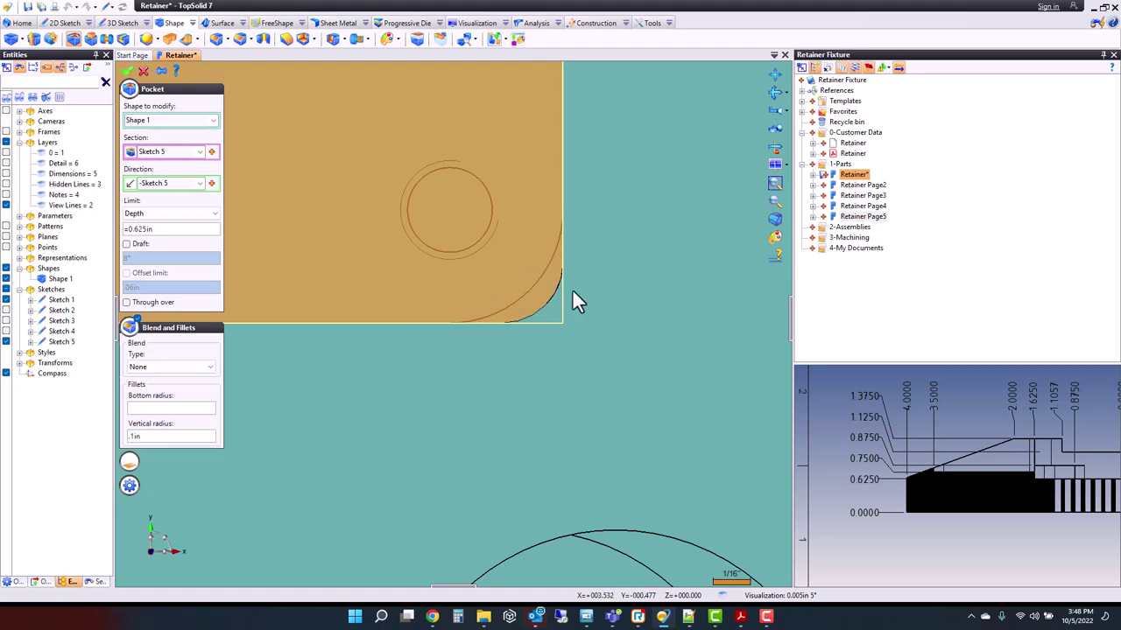
Step: Set the slot pocket's vertical radius to 0.1875 in and create the pocket
left_click(180, 435)
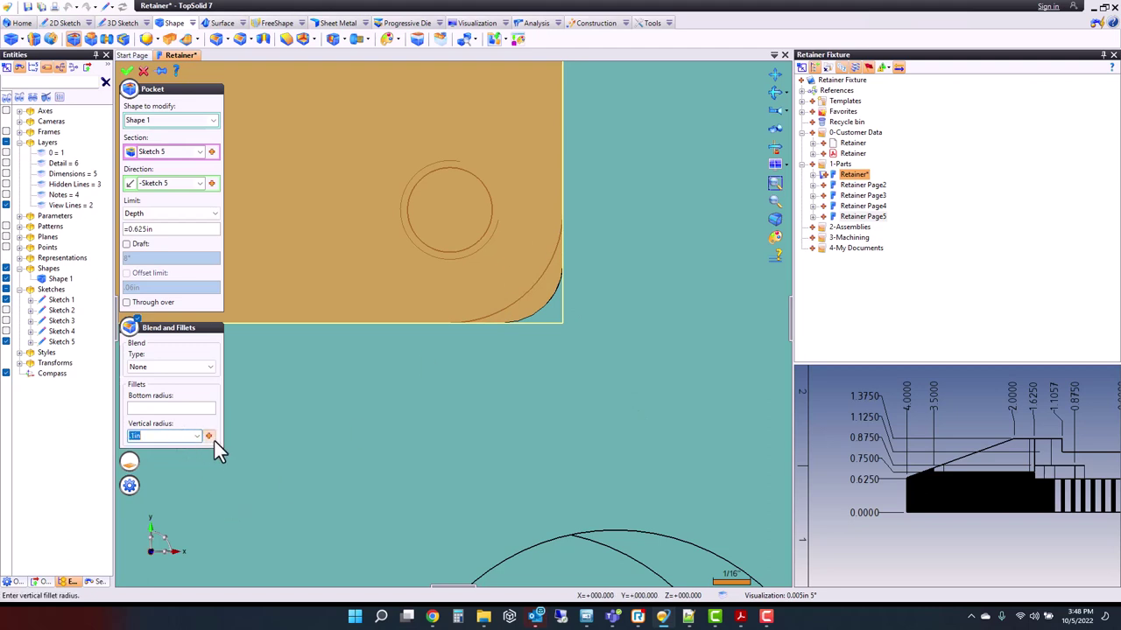
left_click(213, 440)
left_click(242, 420)
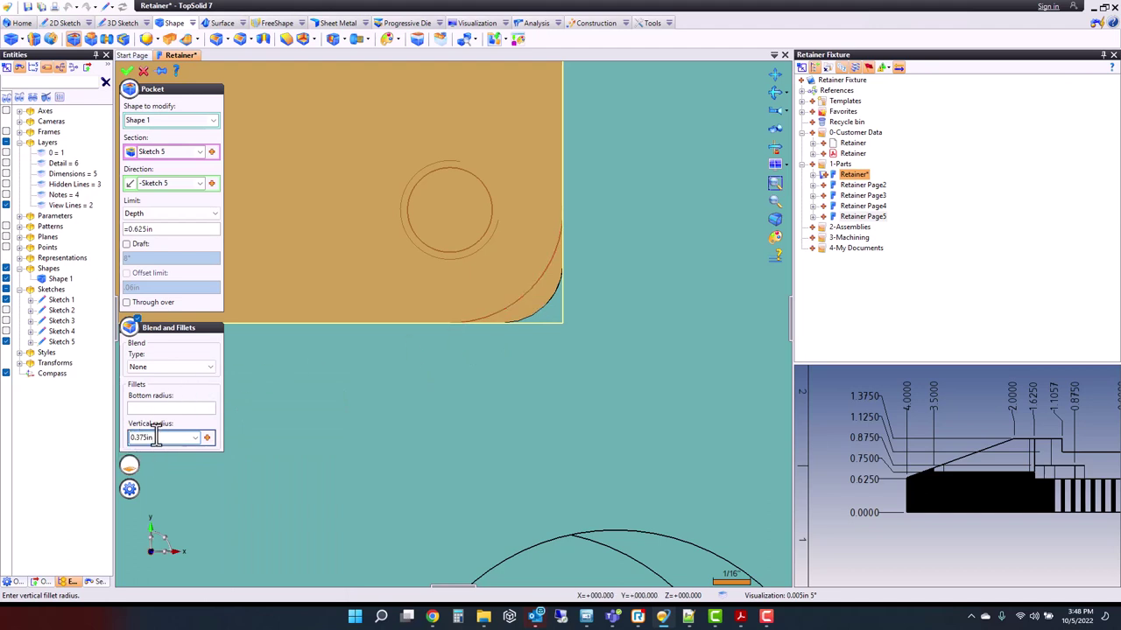
key("Return")
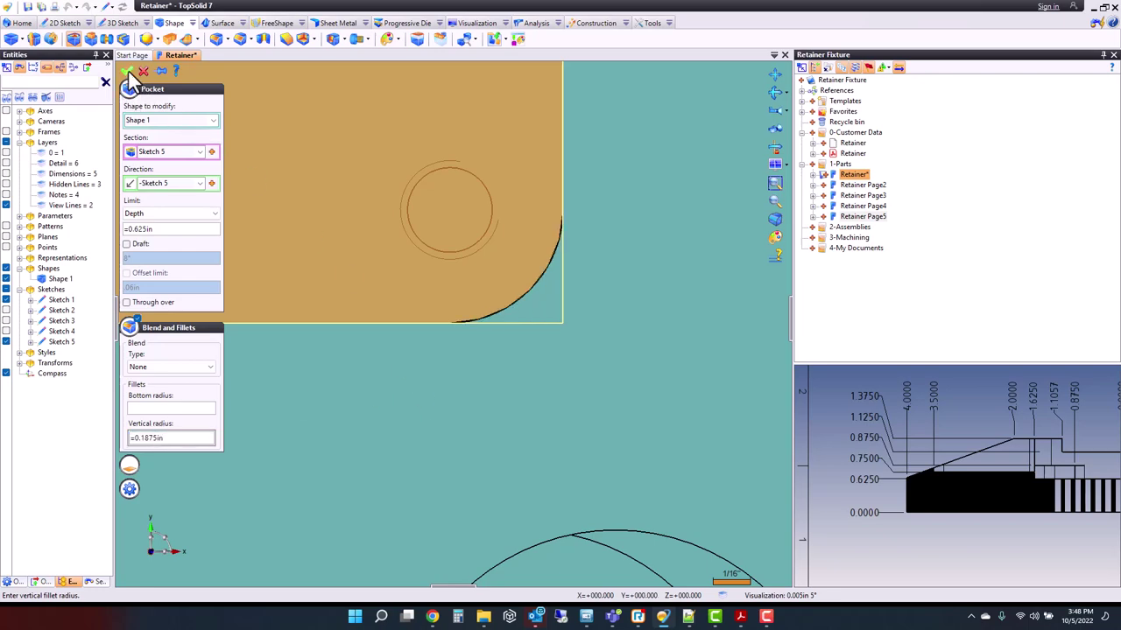
left_click(129, 74)
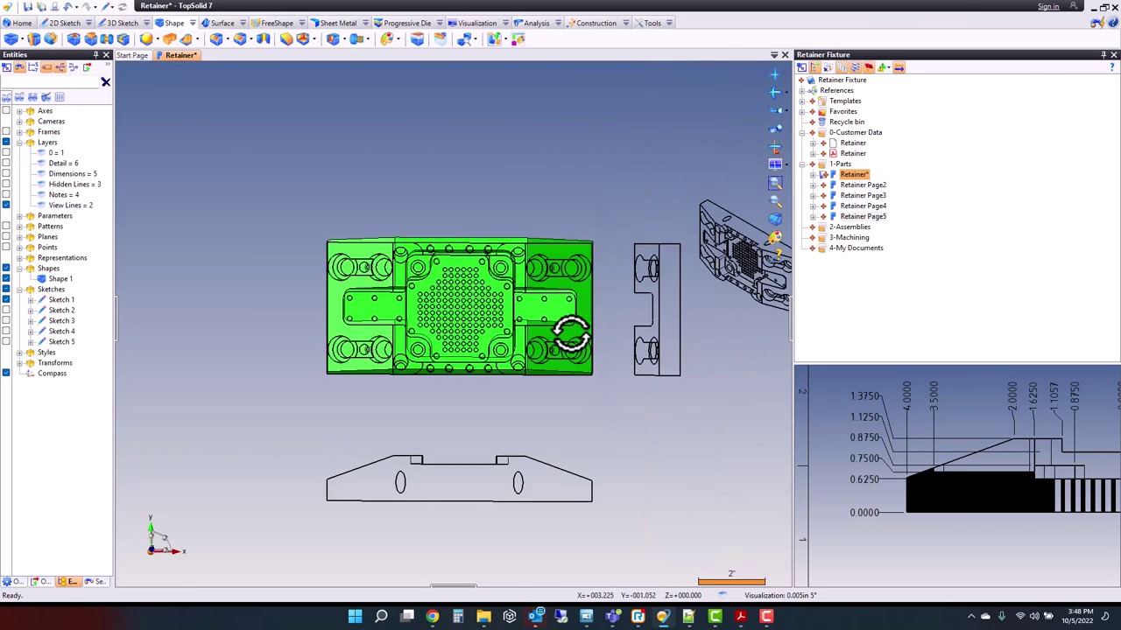
Step: Analyze the drawing's small corner arc where the long slot meets the central pocket and copy its radius
middle_click_drag(565, 263, 553, 307)
scroll(525, 315, "up", 8)
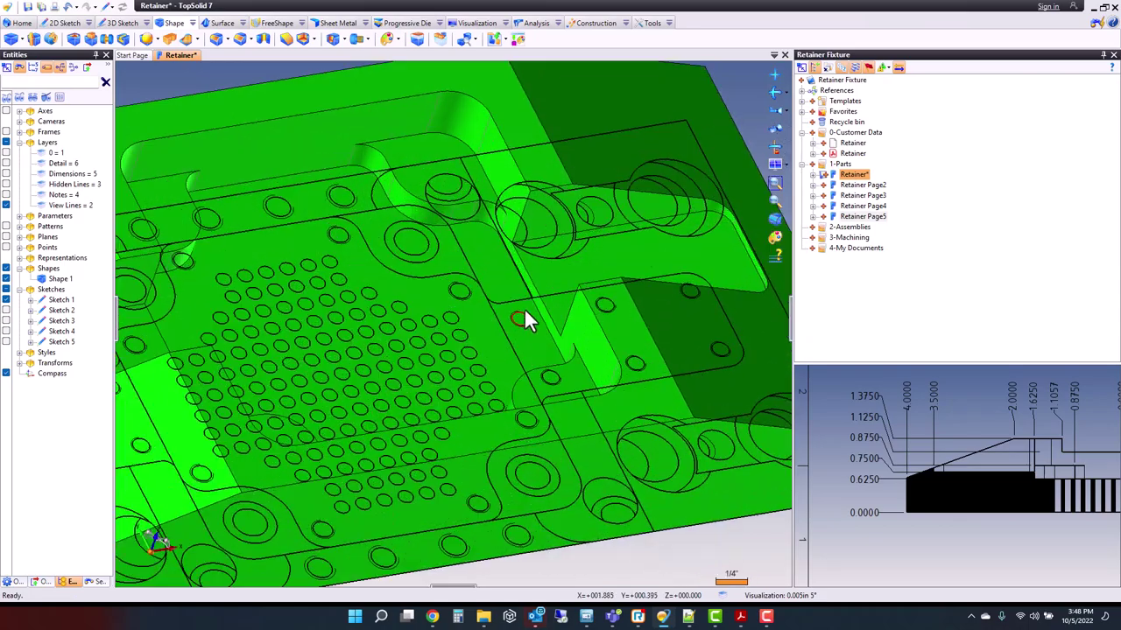
middle_click_drag(495, 368, 479, 334)
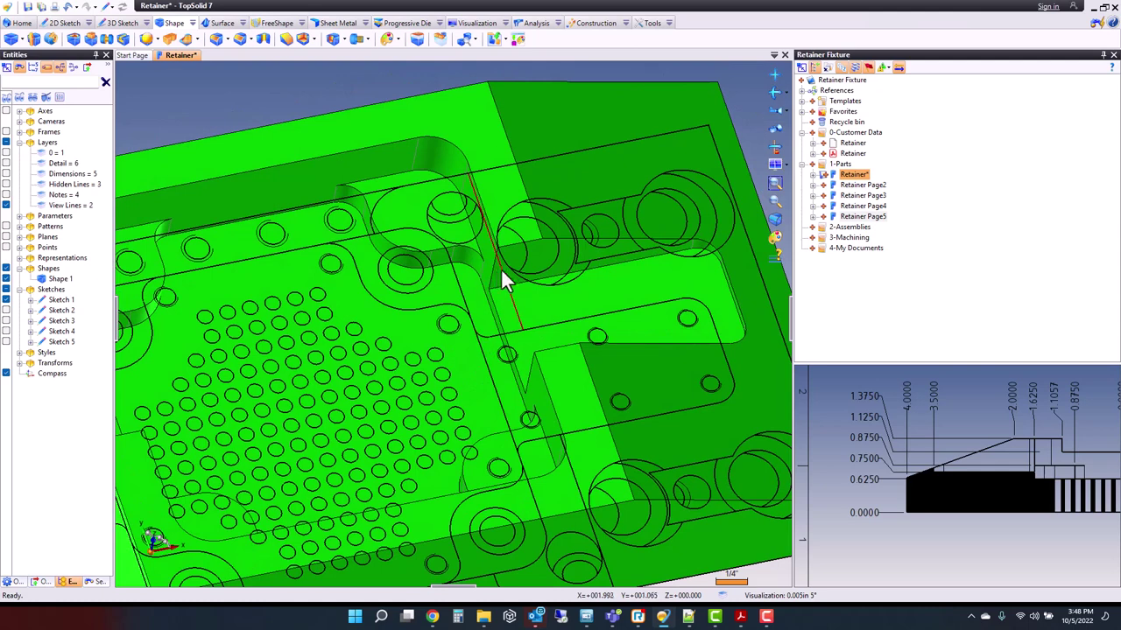
left_click(526, 24)
left_click(28, 42)
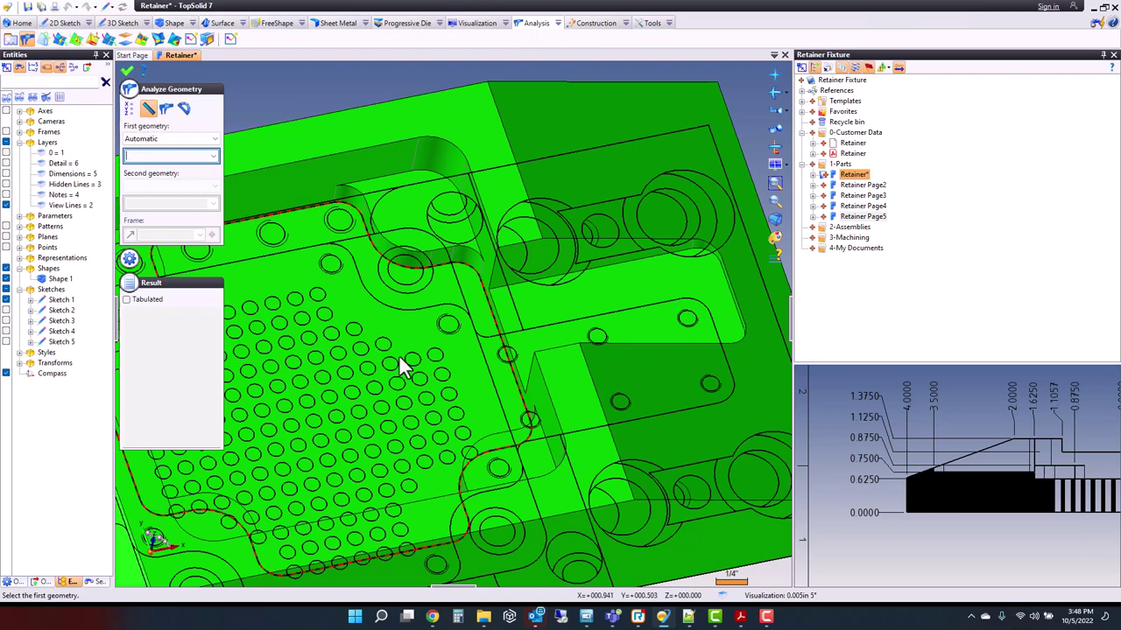
left_click(489, 344)
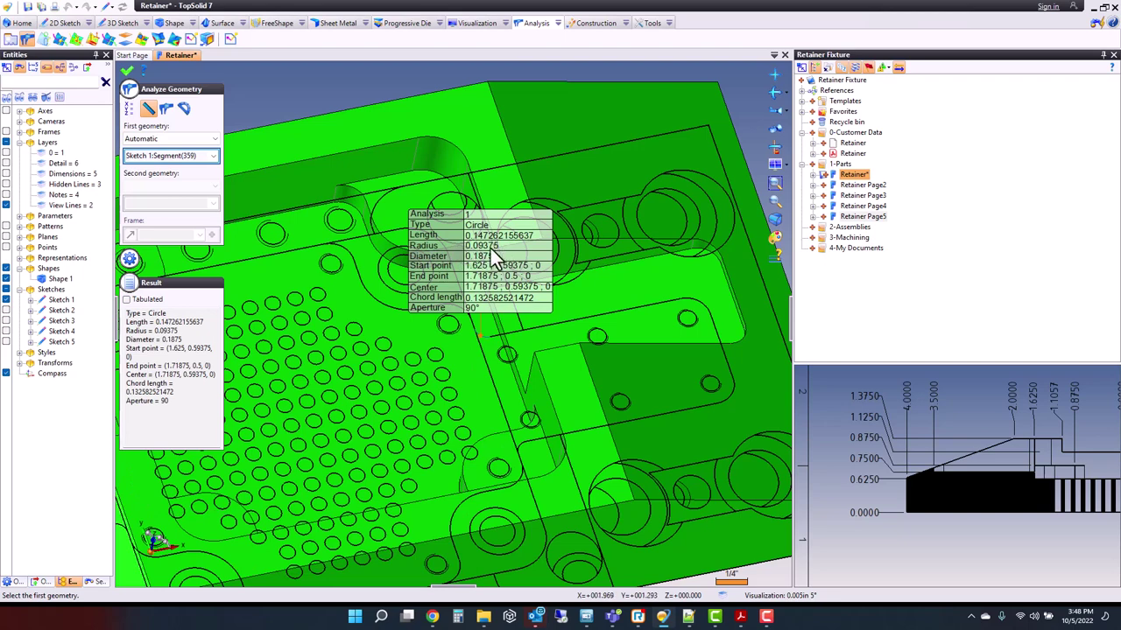
left_click(127, 299)
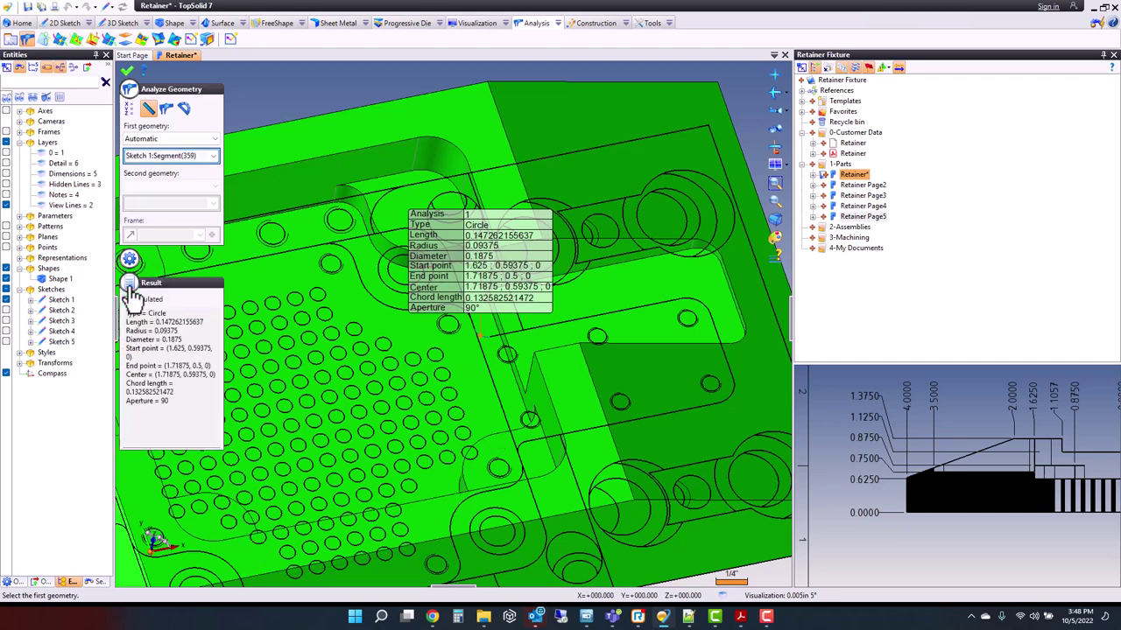
left_click_drag(185, 332, 161, 331)
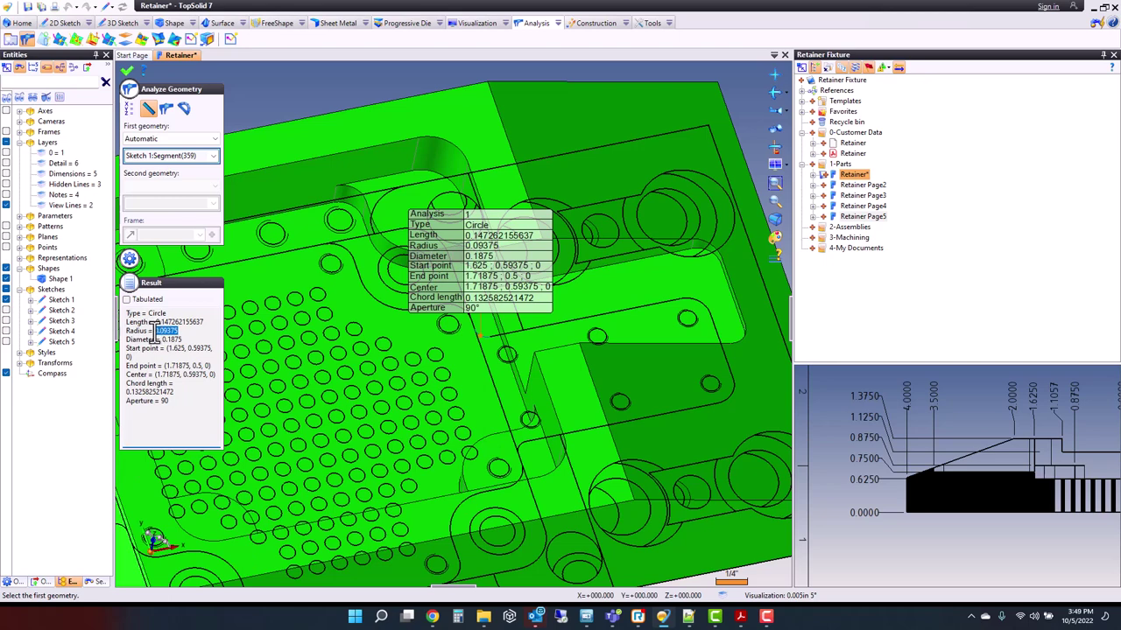
right_click(158, 332)
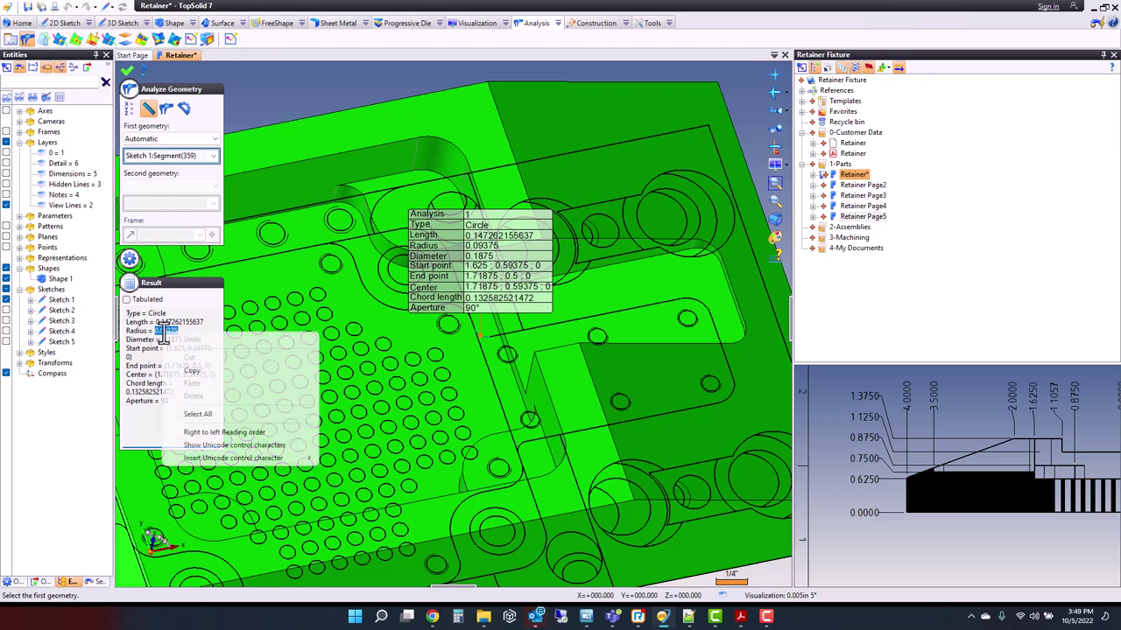
left_click(197, 374)
left_click(126, 71)
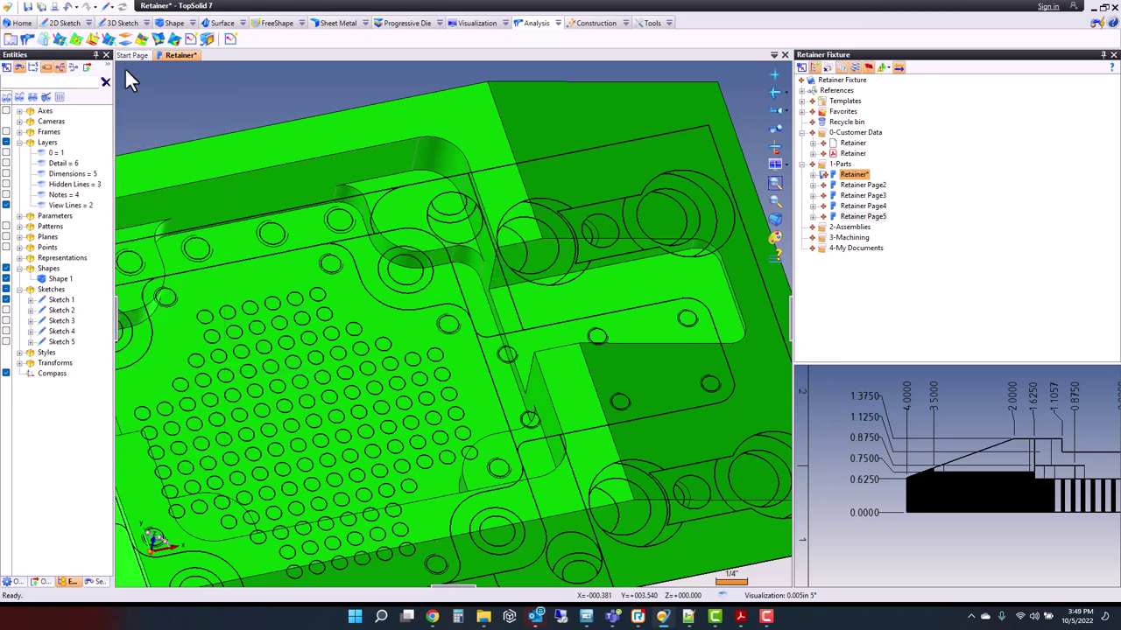
Step: Fillet the vertical edges where the long slot meets the central pocket with an identical radius of 0.09375 in
left_click(175, 23)
left_click(216, 40)
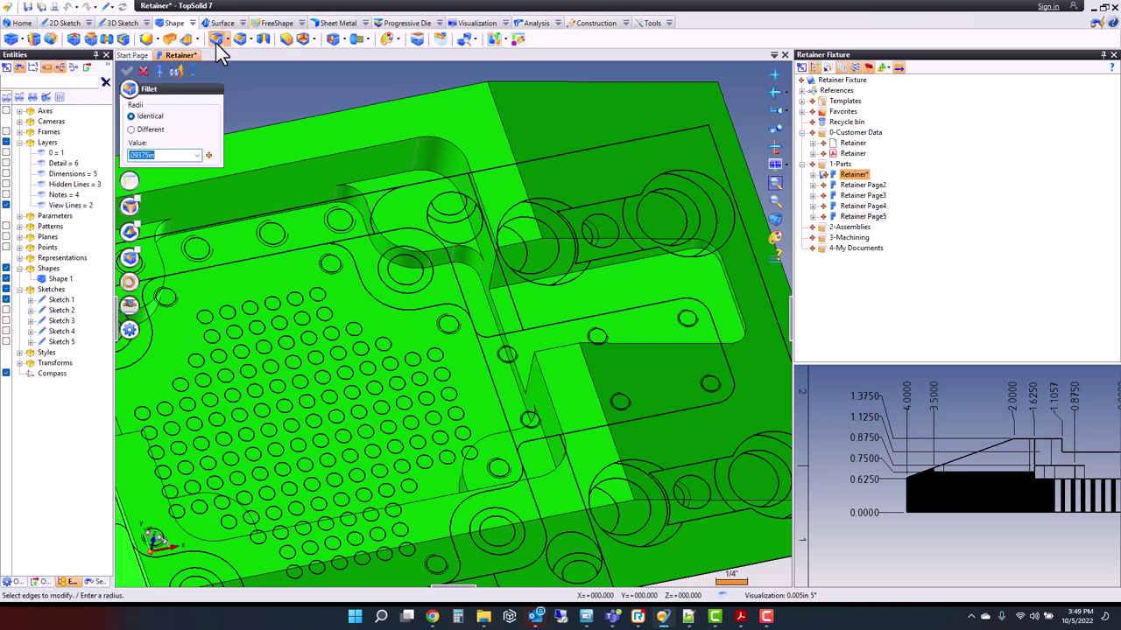
left_click_drag(164, 154, 116, 158)
key("Return")
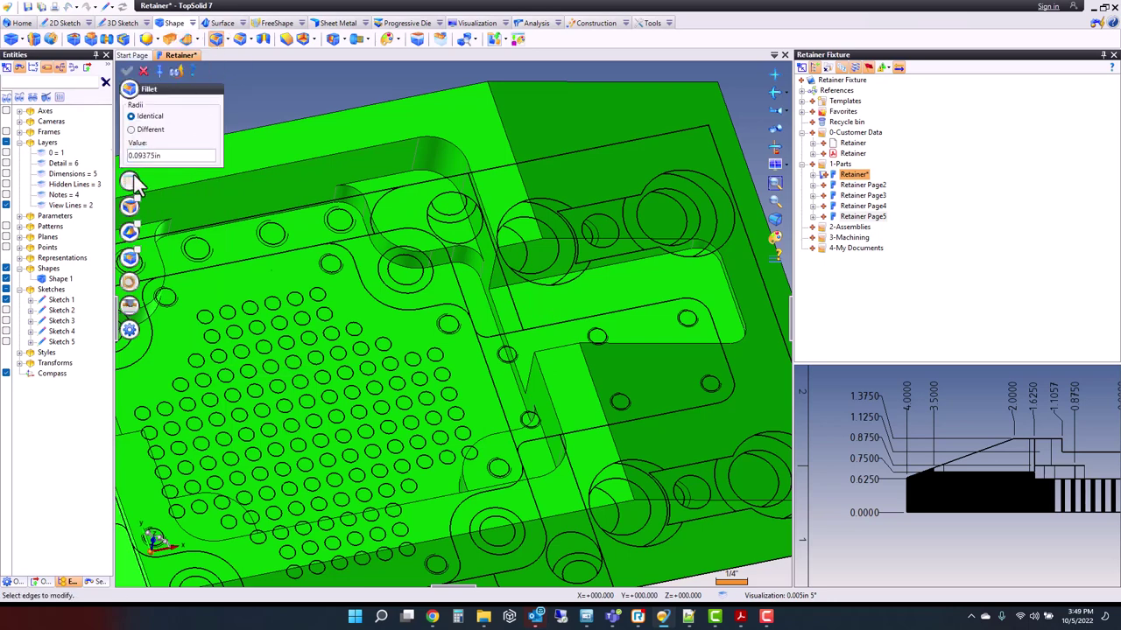
left_click(491, 272)
left_click(530, 367)
middle_click_drag(486, 368, 327, 322)
left_click(328, 323)
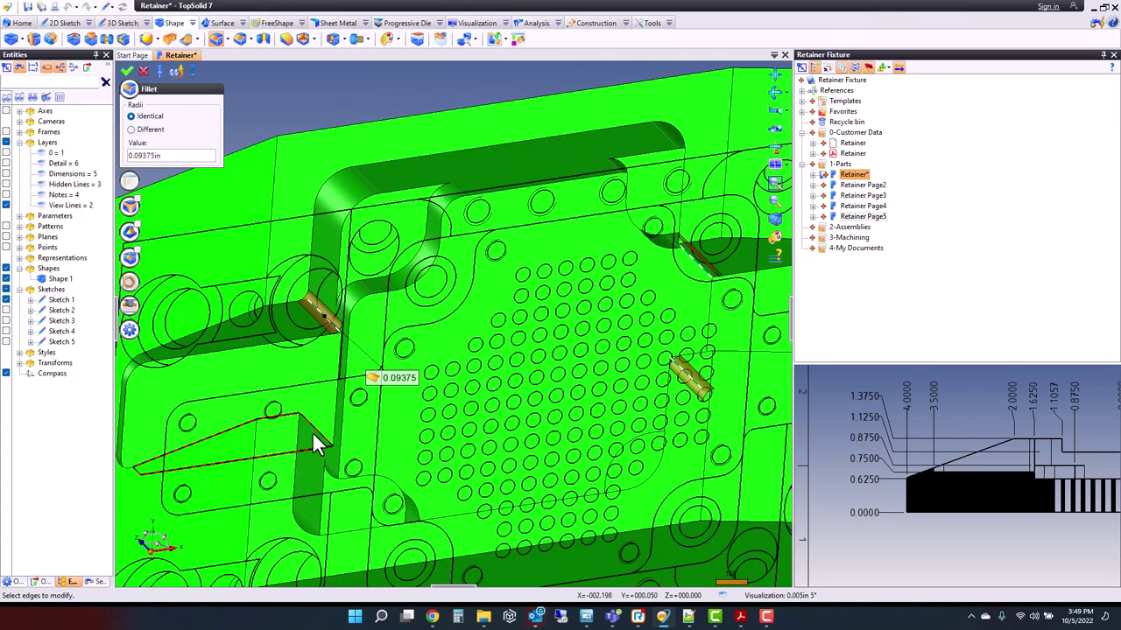
left_click(128, 70)
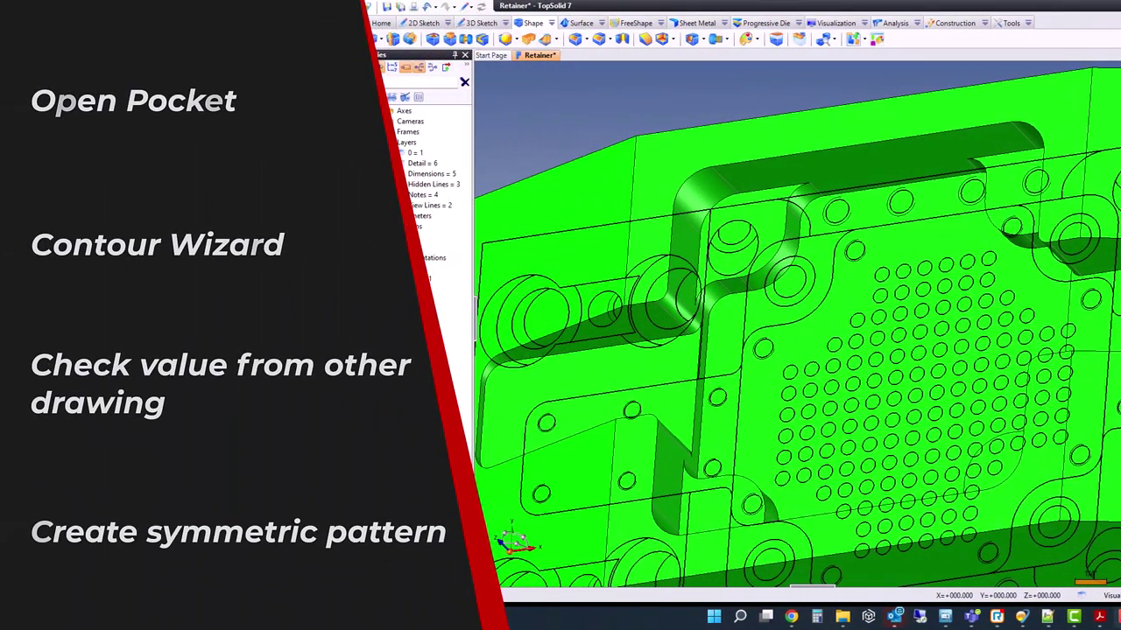
Step: Widen the graphics area and create a new sketch on the block's flat top face
scroll(788, 310, "down", 3)
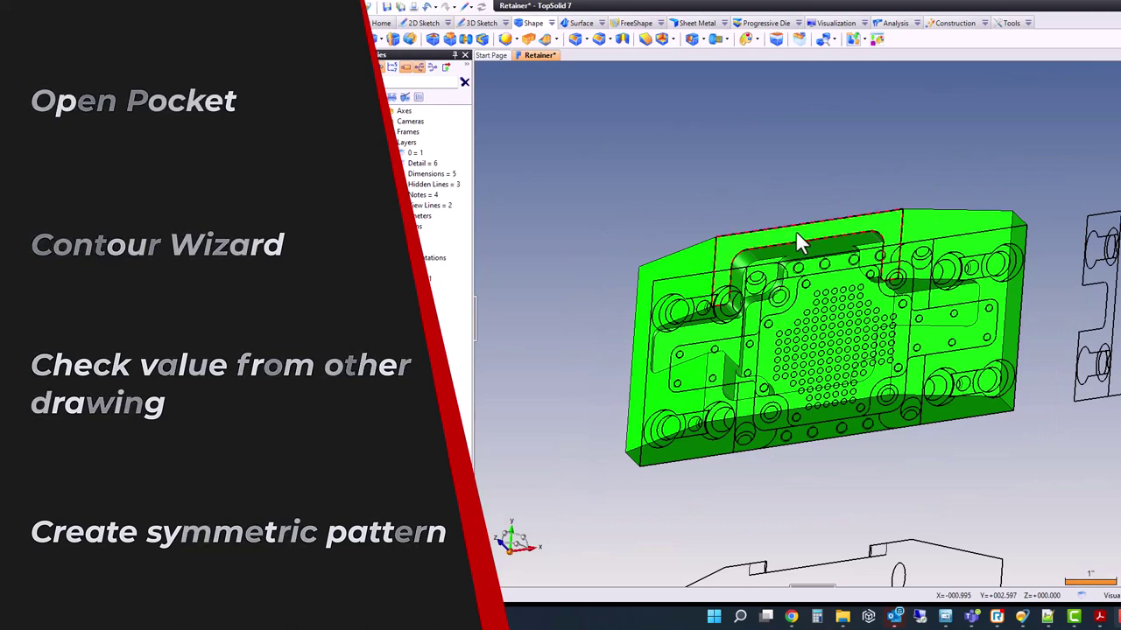
middle_click_drag(846, 422, 893, 433)
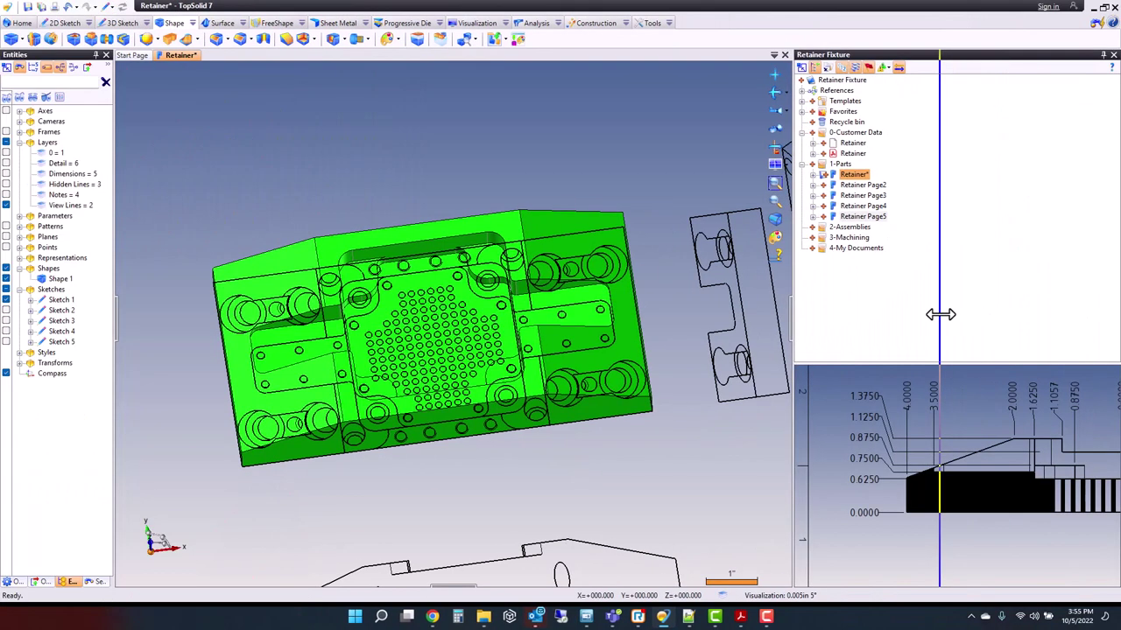
left_click_drag(796, 312, 941, 314)
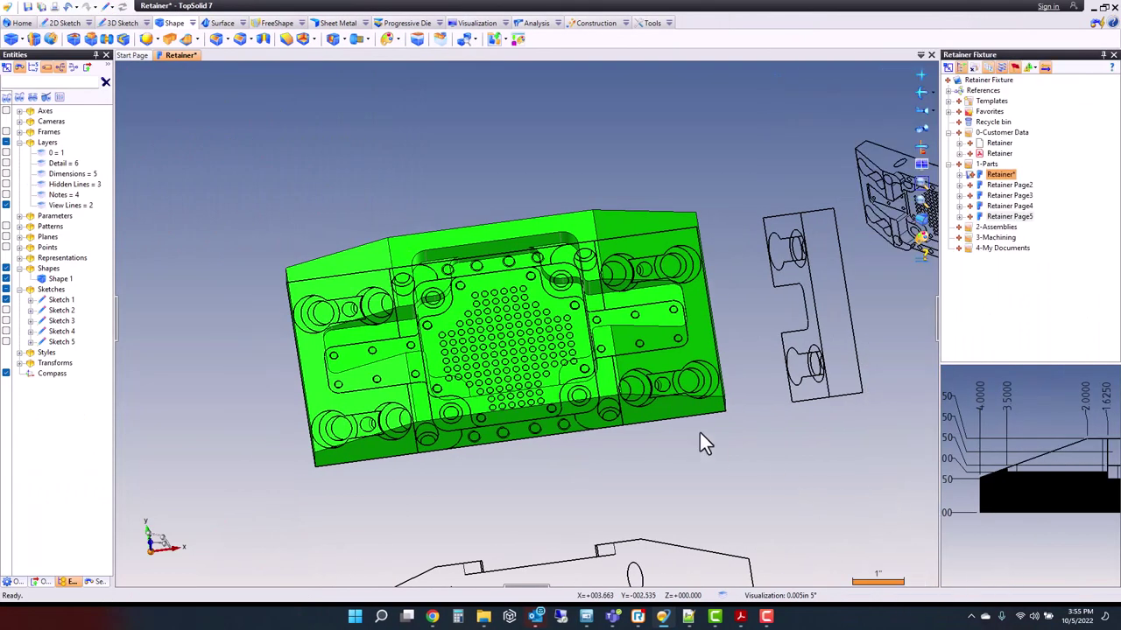
right_click(479, 235)
left_click(506, 260)
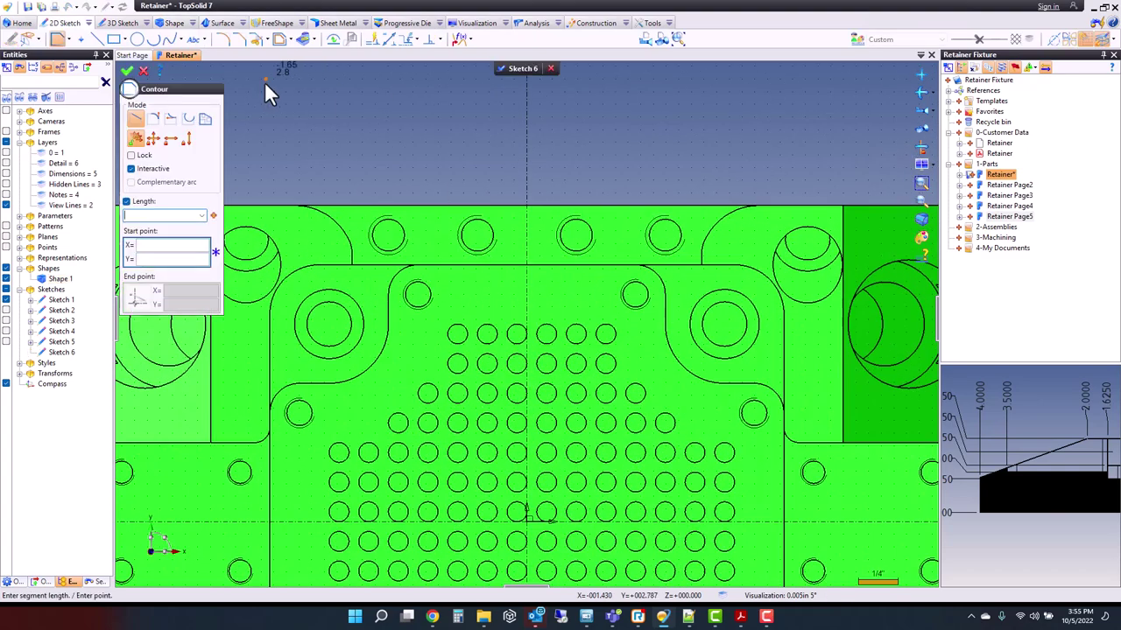
Step: Trace a closed contour with Contour Wizard along the pocket's long edge, the two corner arcs and the block's outer edge
left_click(53, 43)
left_click(81, 76)
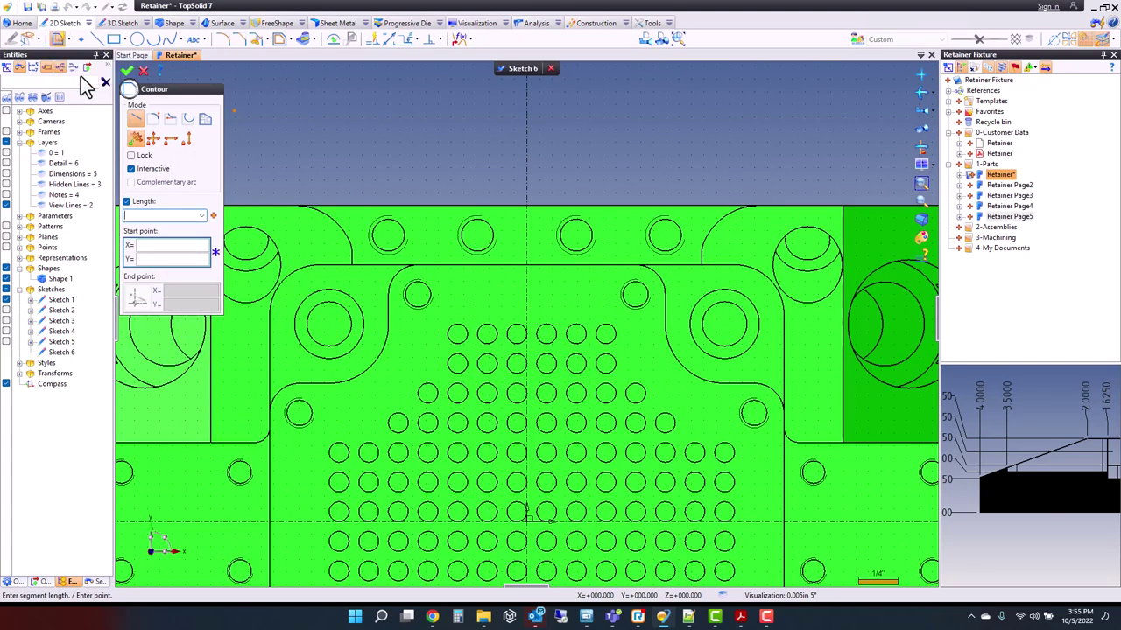
left_click(369, 265)
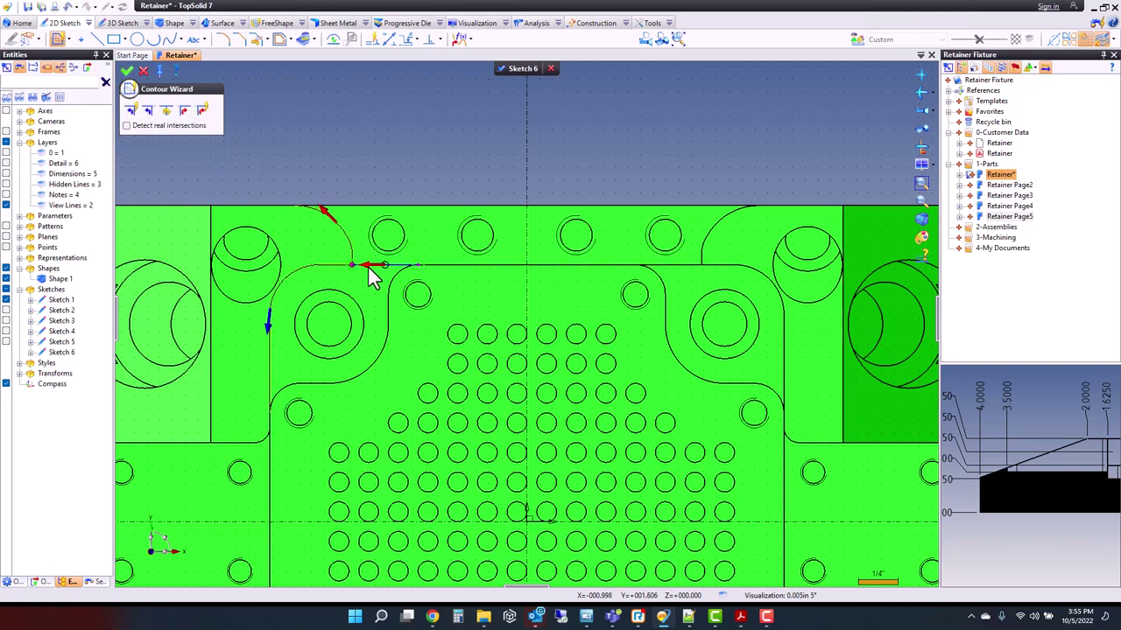
left_click(324, 215)
left_click(542, 208)
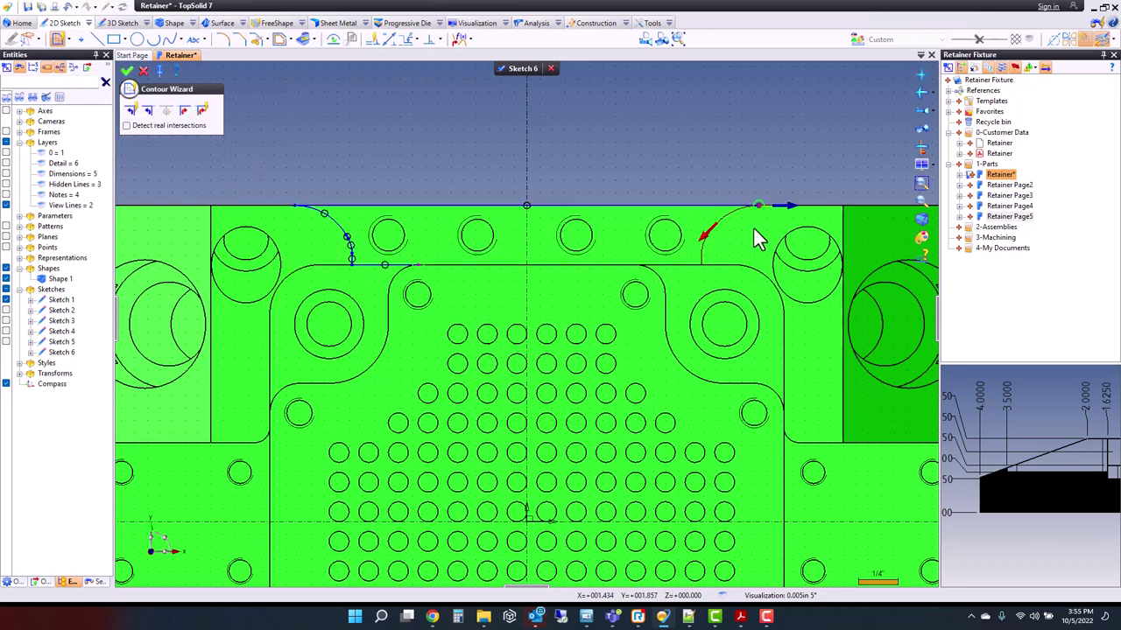
left_click(703, 242)
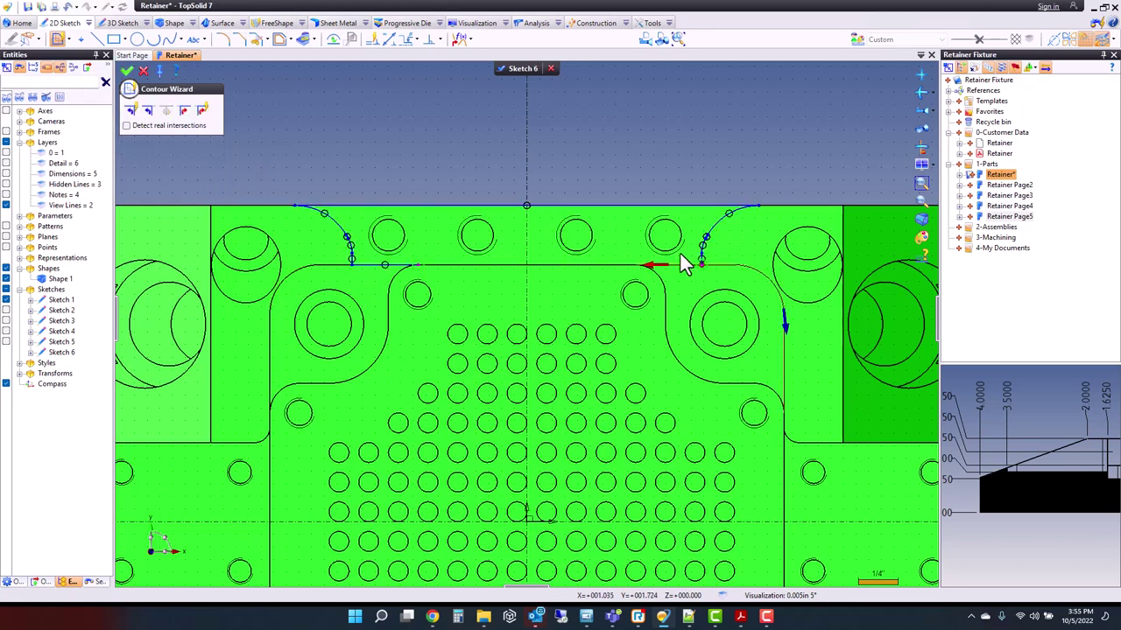
left_click(517, 264)
left_click(143, 70)
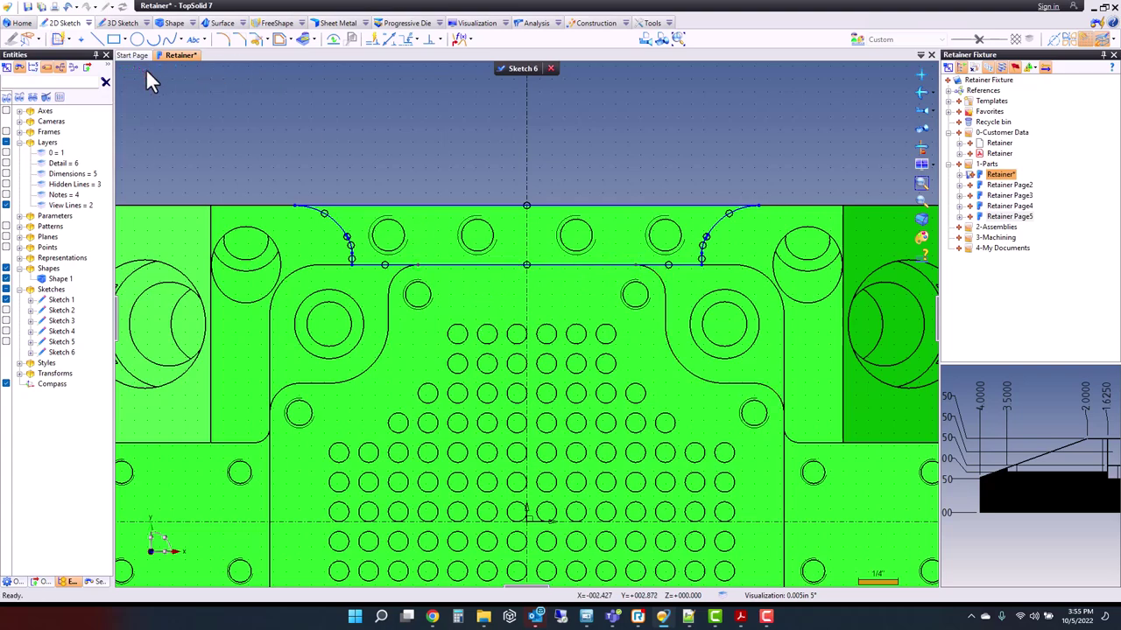
Step: Cut an open pocket .25 in deep from the traced contour at the block's long edge
right_click(377, 128)
left_click(405, 267)
mouse_move(547, 317)
middle_mouse_down()
mouse_move(546, 342)
mouse_move(546, 205)
mouse_move(523, 268)
mouse_move(447, 311)
mouse_move(390, 231)
mouse_move(333, 250)
mouse_move(378, 255)
mouse_move(150, 320)
middle_mouse_up()
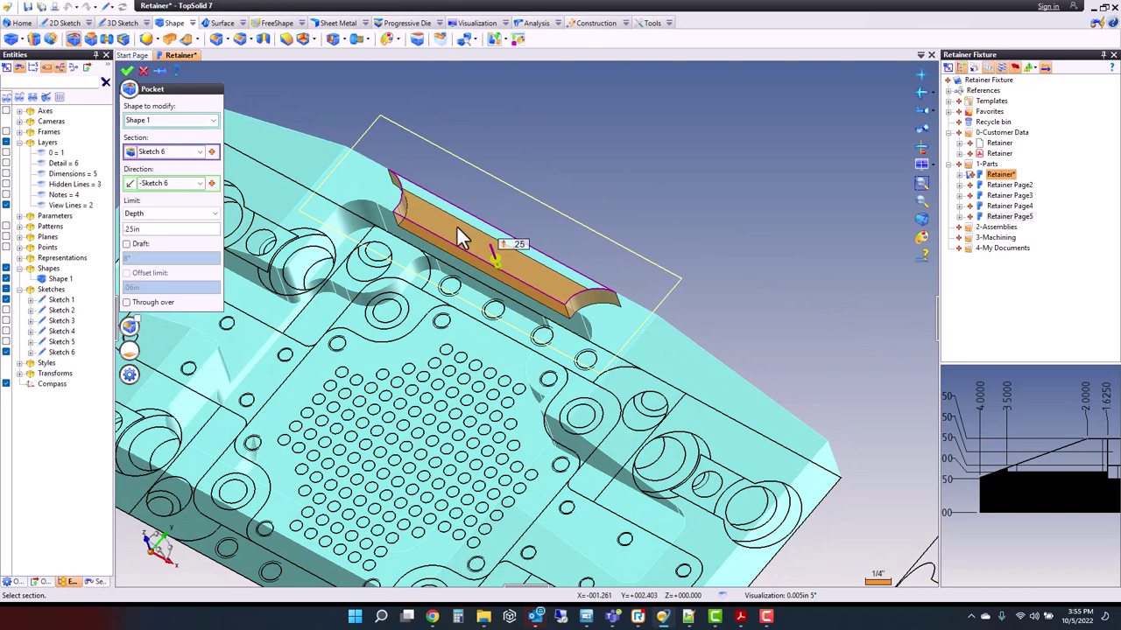
scroll(1038, 490, "down", 1)
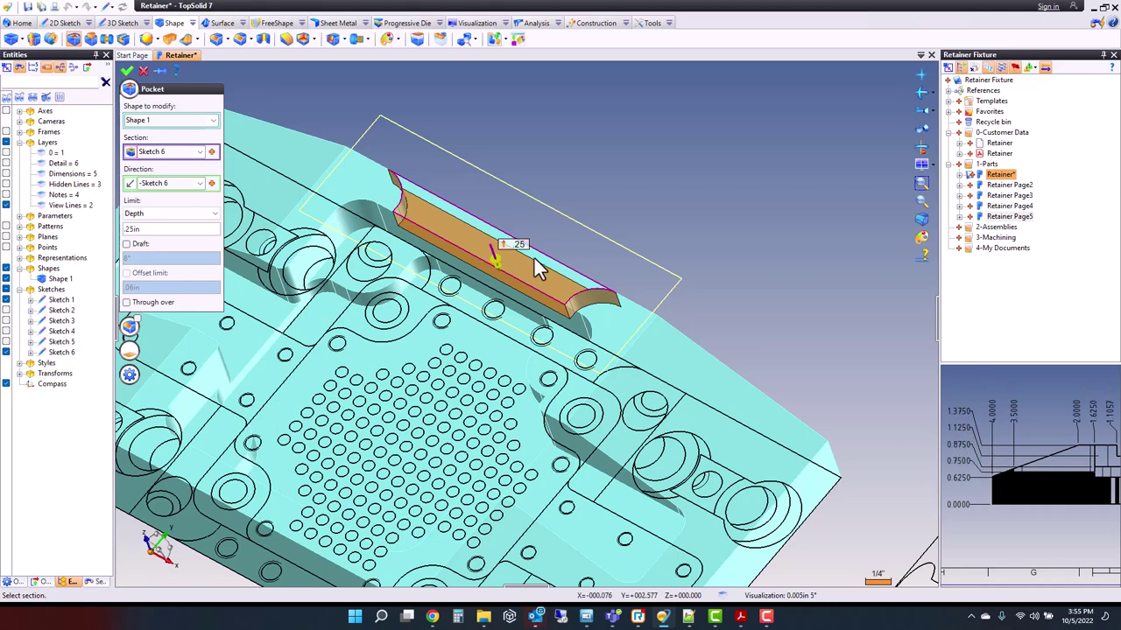
left_click(133, 71)
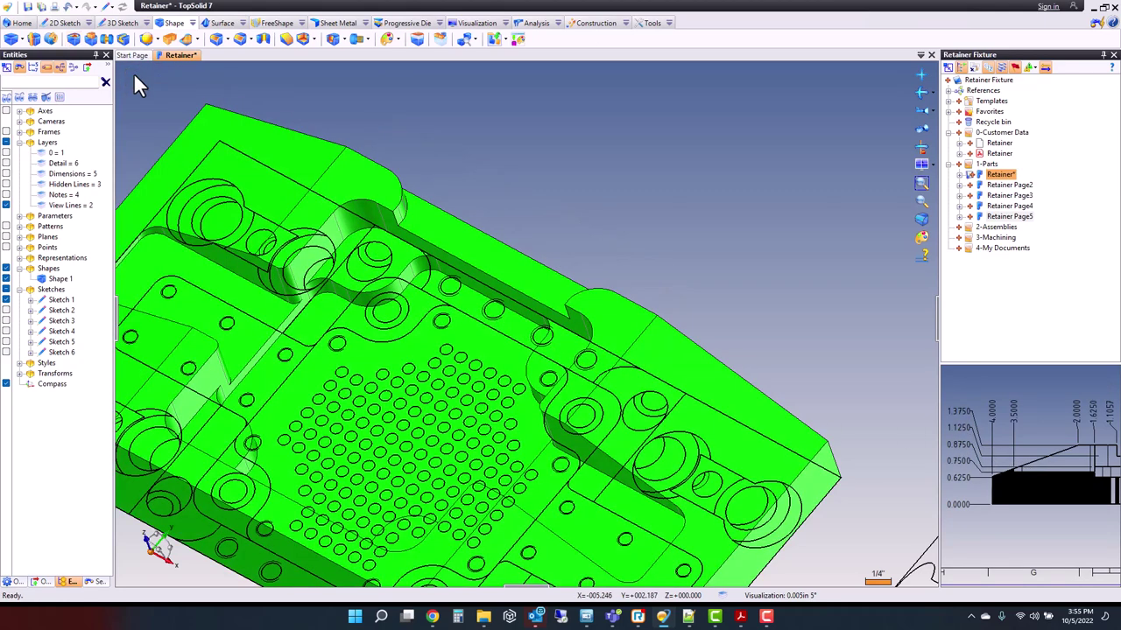
Step: Repeat the open edge pocket on the block's opposite side with a symmetrical single-plane pattern about the Absolute XZ Plane
middle_click_drag(391, 136, 543, 138)
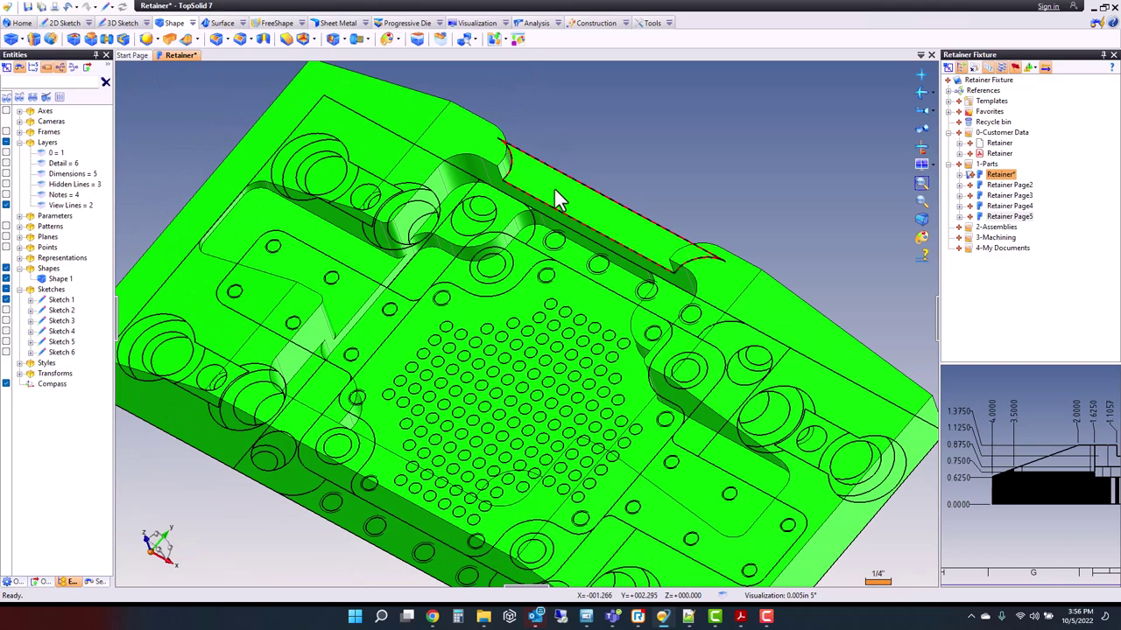
right_click(596, 210)
mouse_move(644, 386)
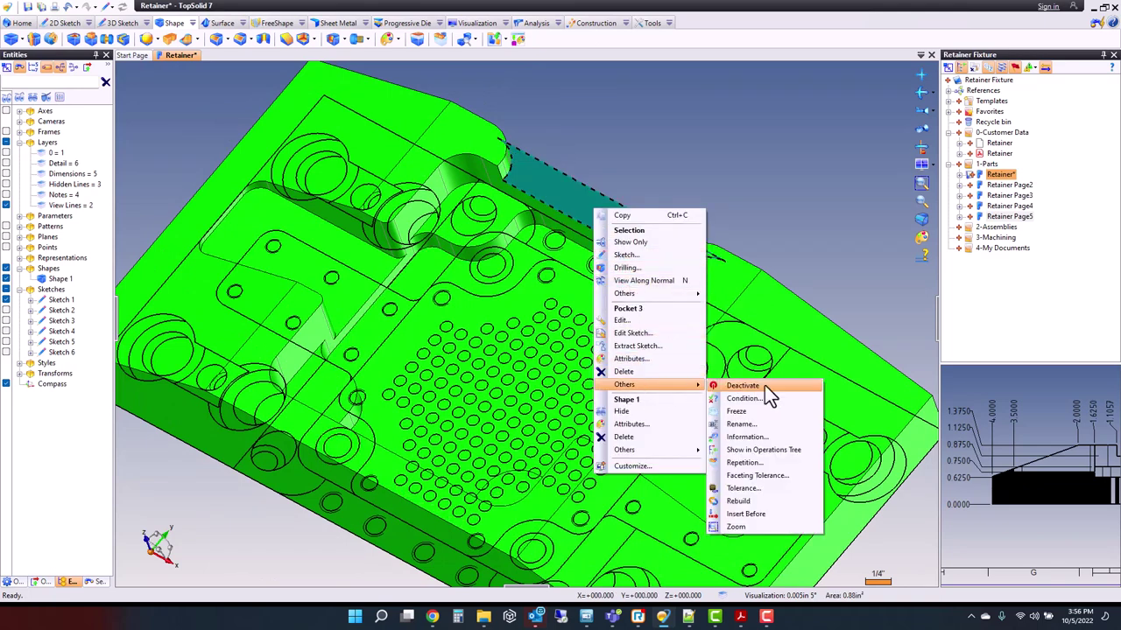
left_click(754, 462)
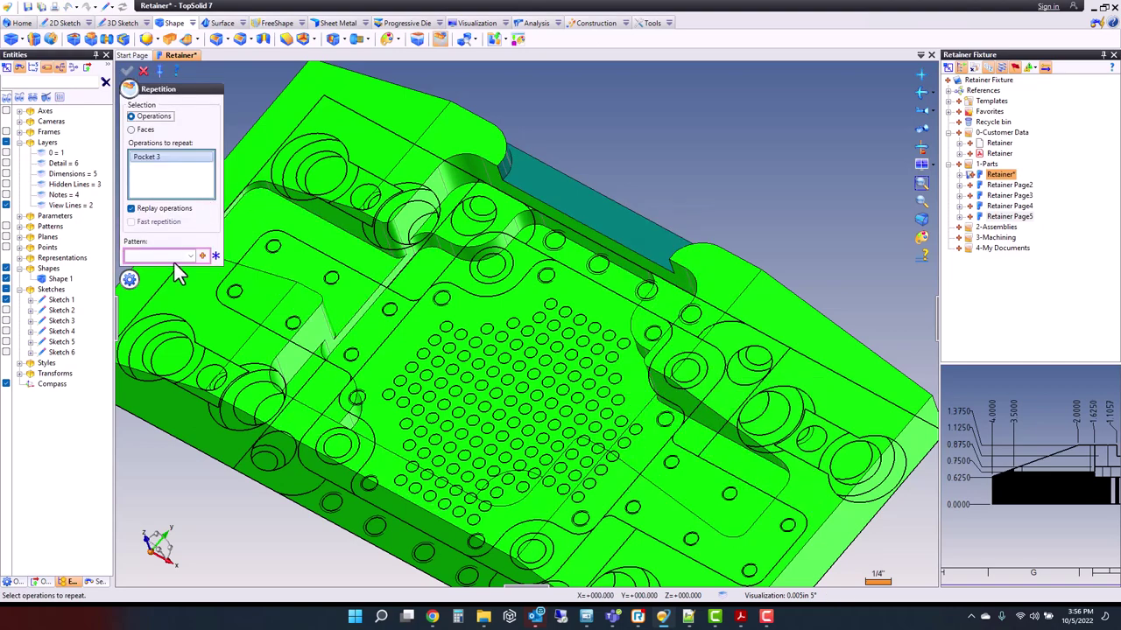
left_click(202, 256)
left_click(256, 419)
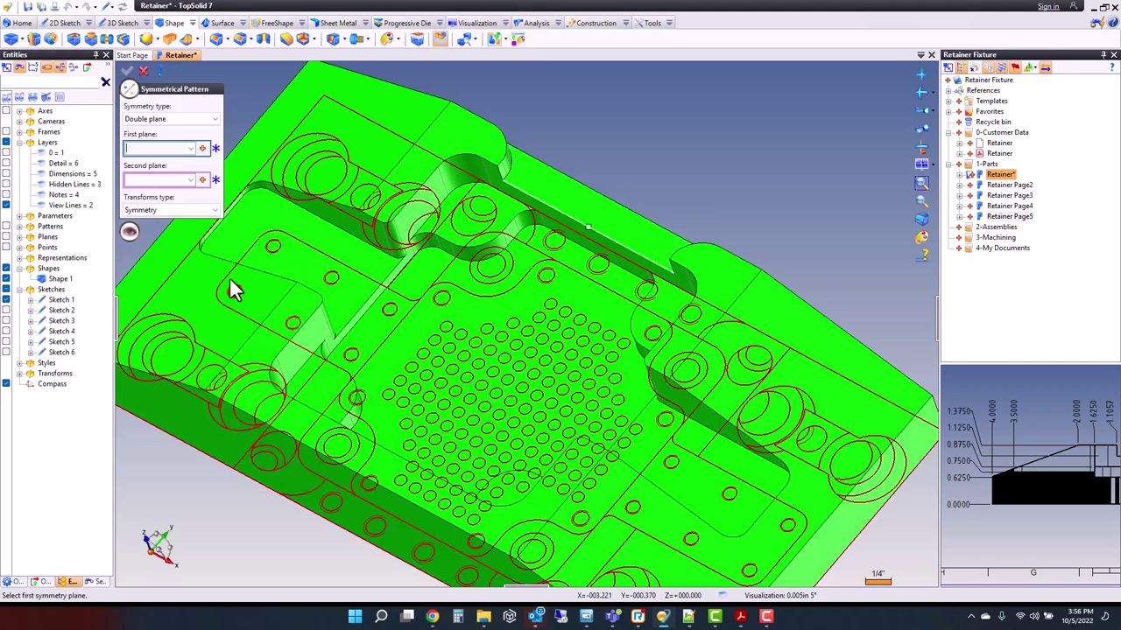
left_click(183, 116)
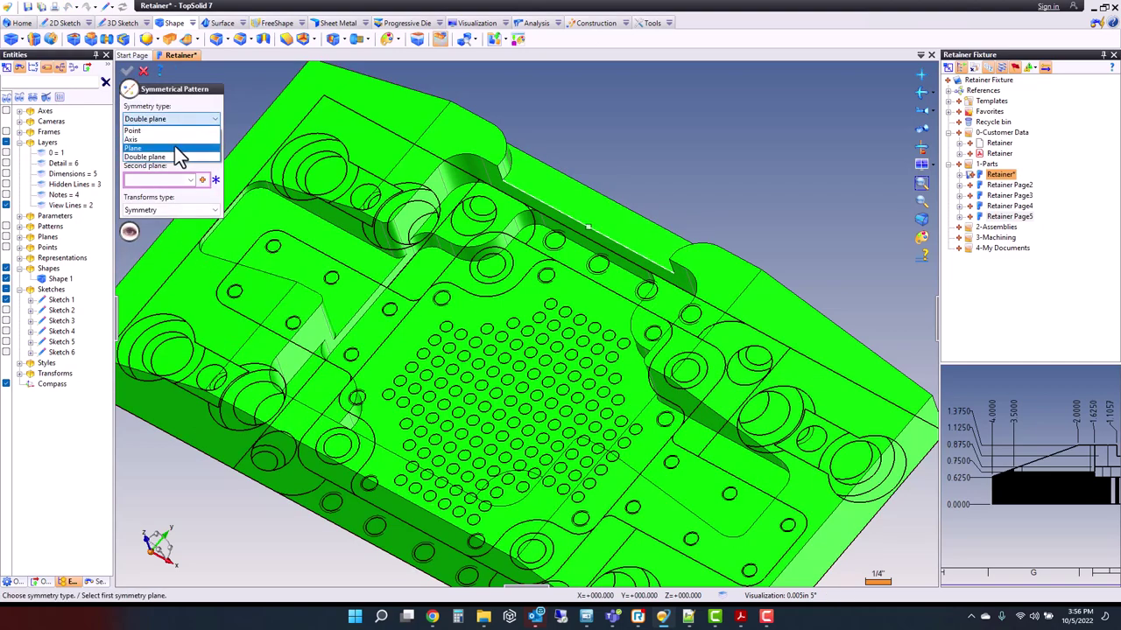
left_click(174, 146)
left_click(175, 146)
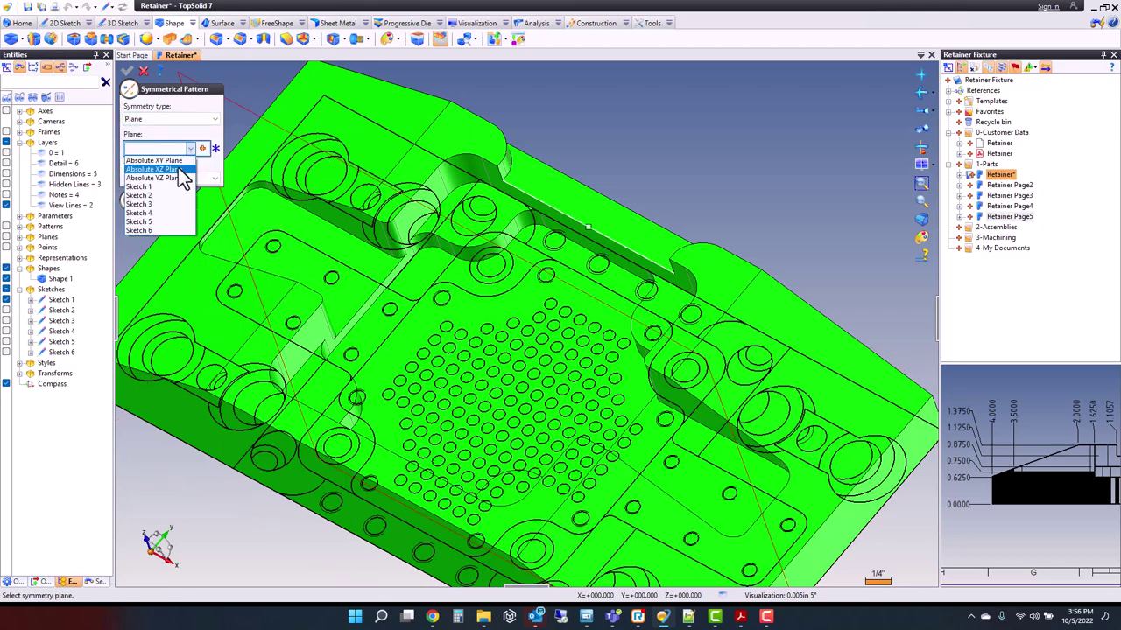
left_click(177, 167)
left_click(128, 71)
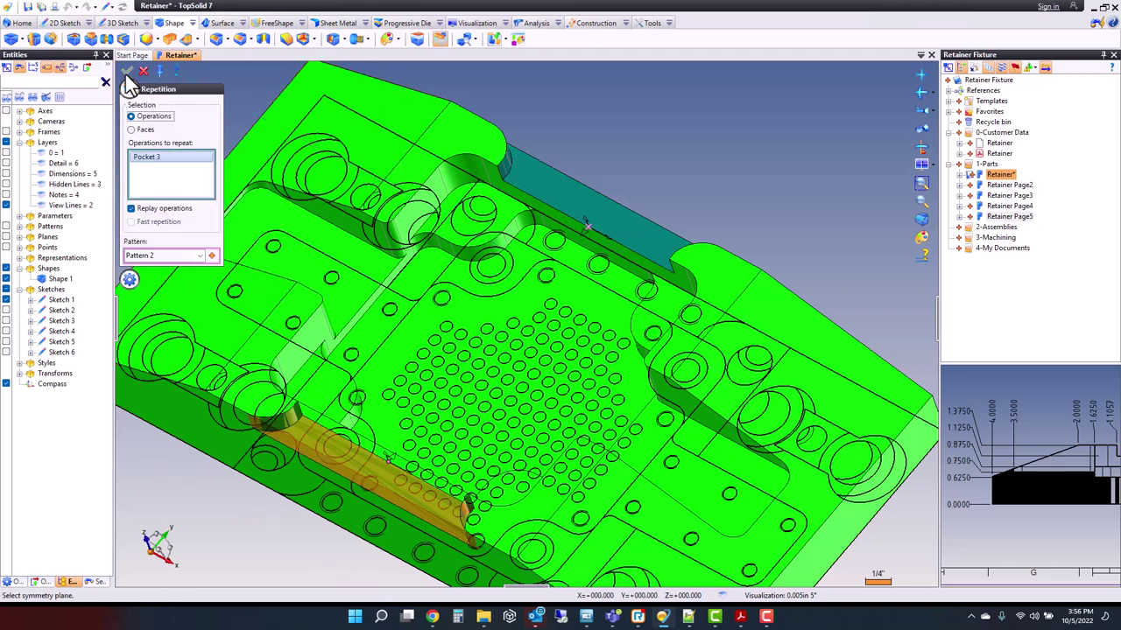
left_click(128, 73)
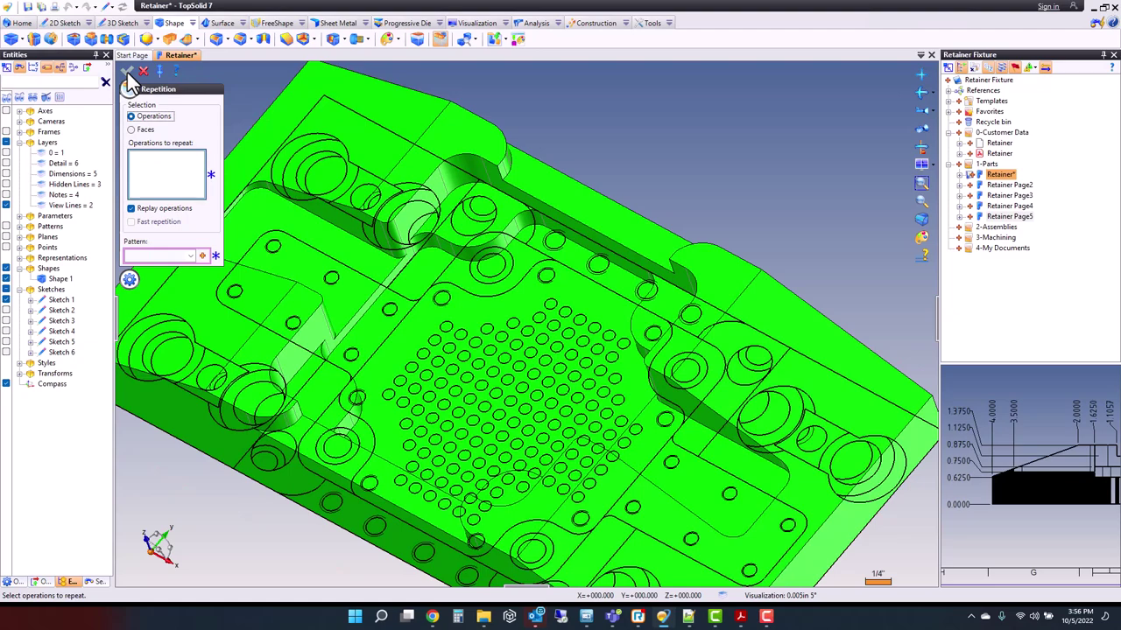
left_click(128, 74)
Step: Create a new sketch on the floor of the original open edge pocket
left_click(921, 110)
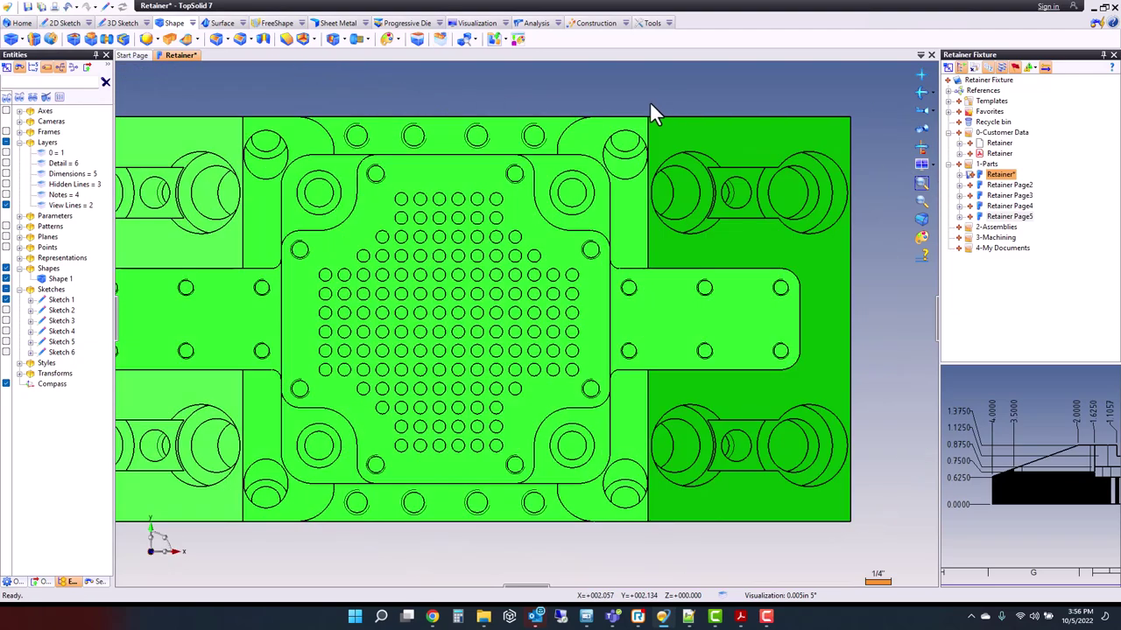
middle_click_drag(546, 487, 578, 438)
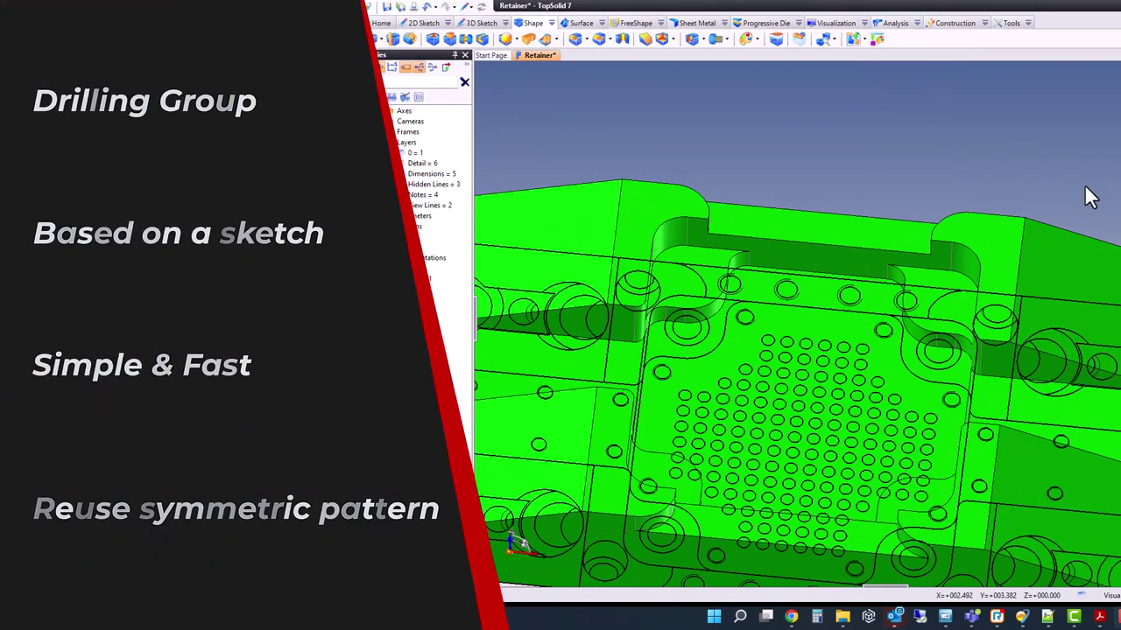
left_click(763, 227)
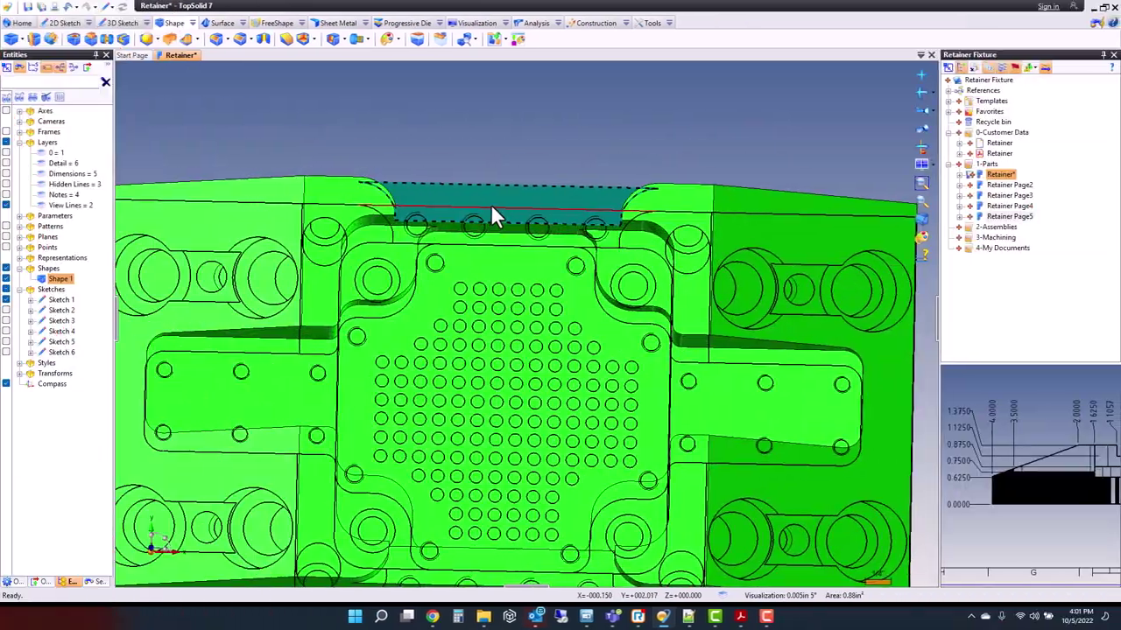
right_click(850, 206)
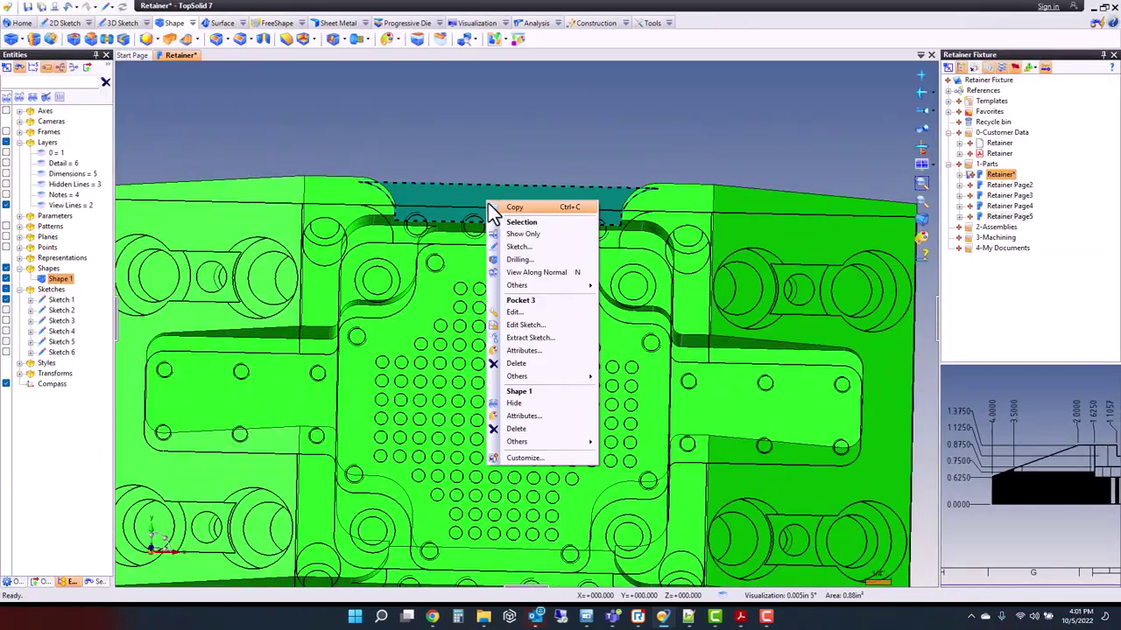
left_click(522, 245)
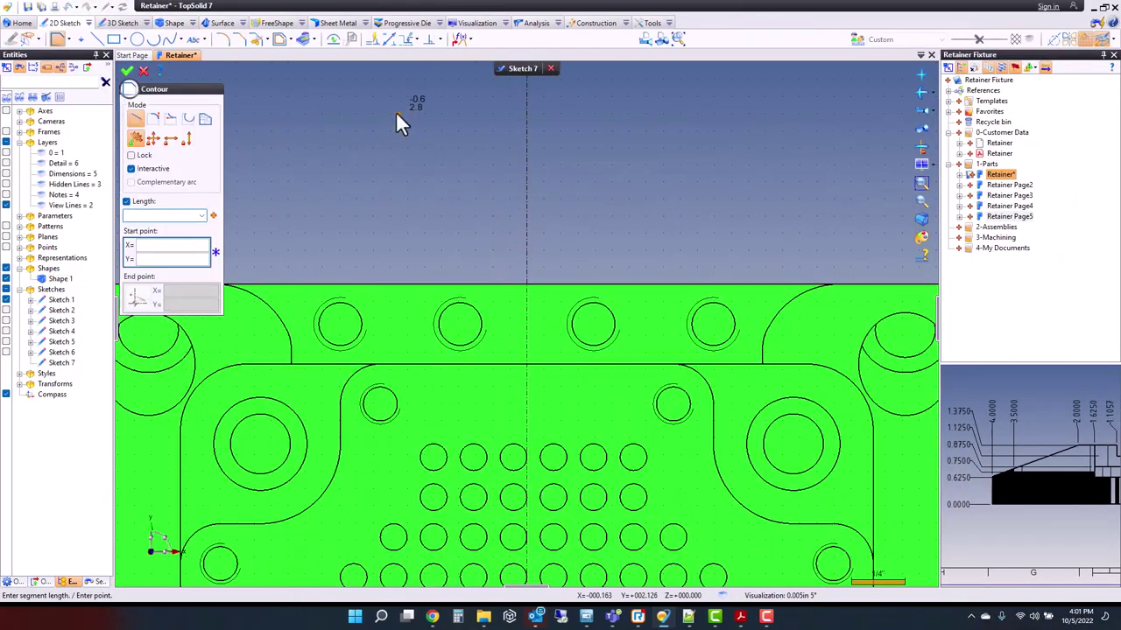
Step: Place four sketch points at the centers of the four hole circles along the open edge pocket
left_click(80, 39)
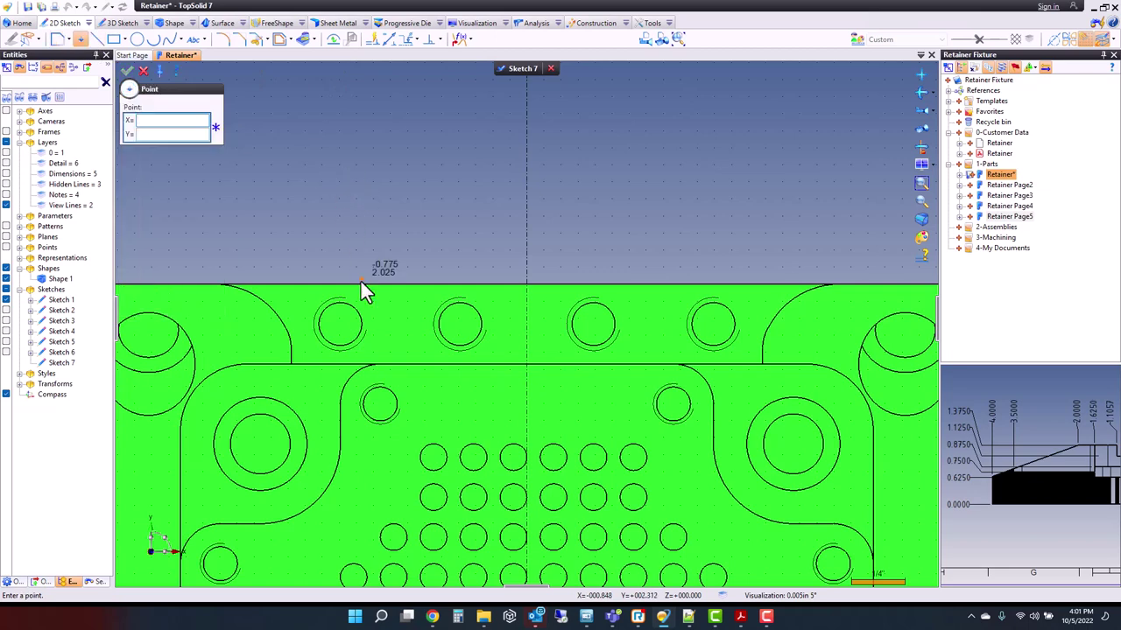
left_click(341, 342)
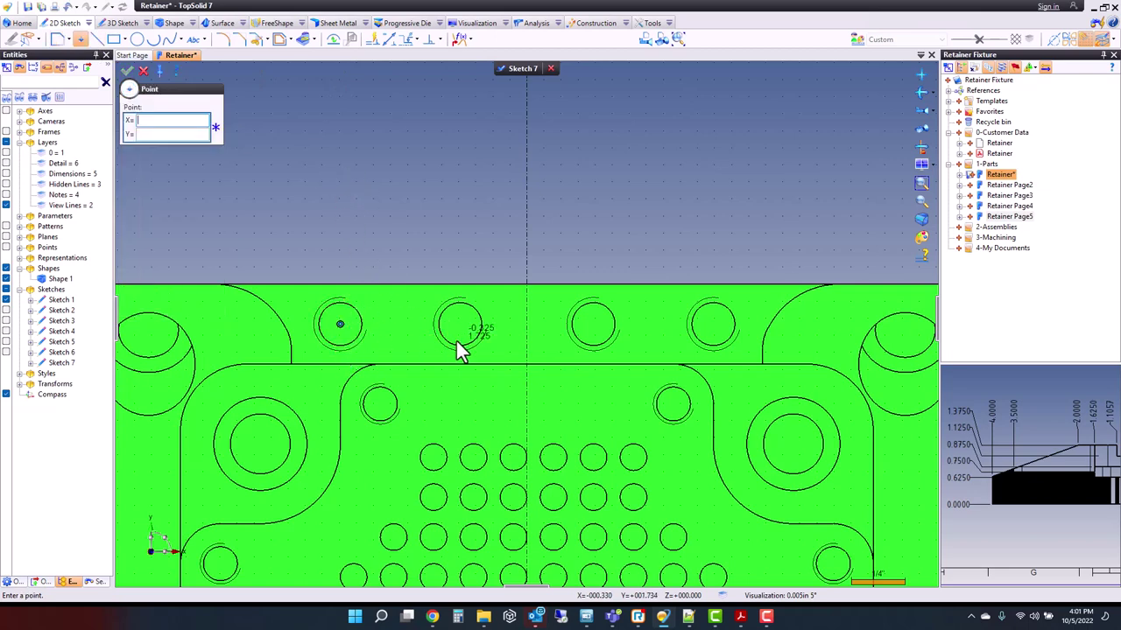
left_click(461, 333)
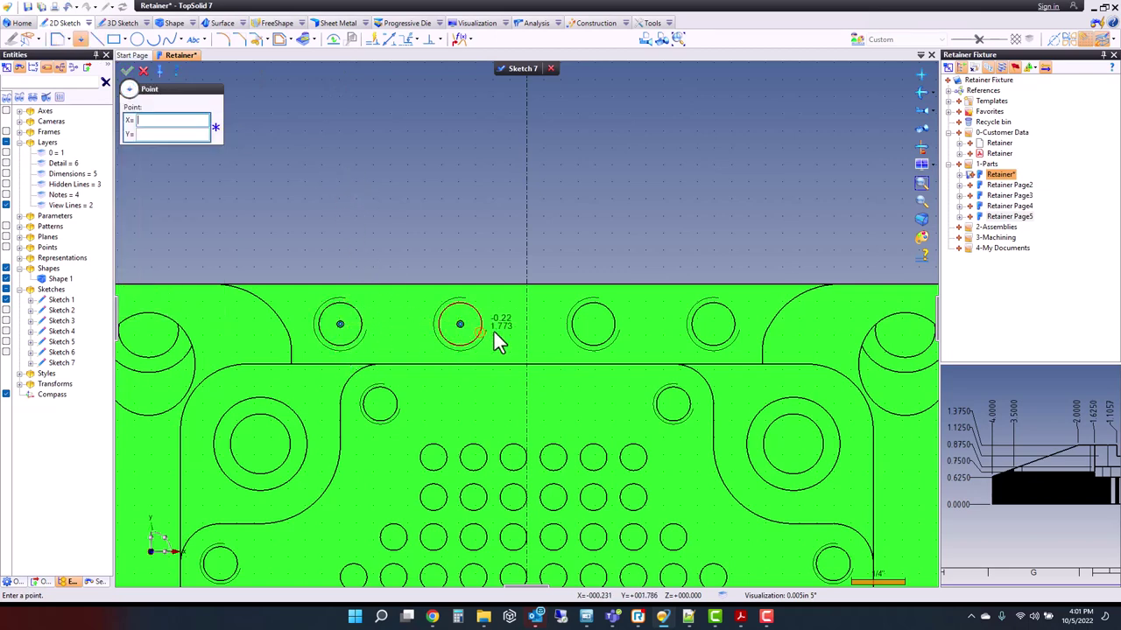
left_click(594, 331)
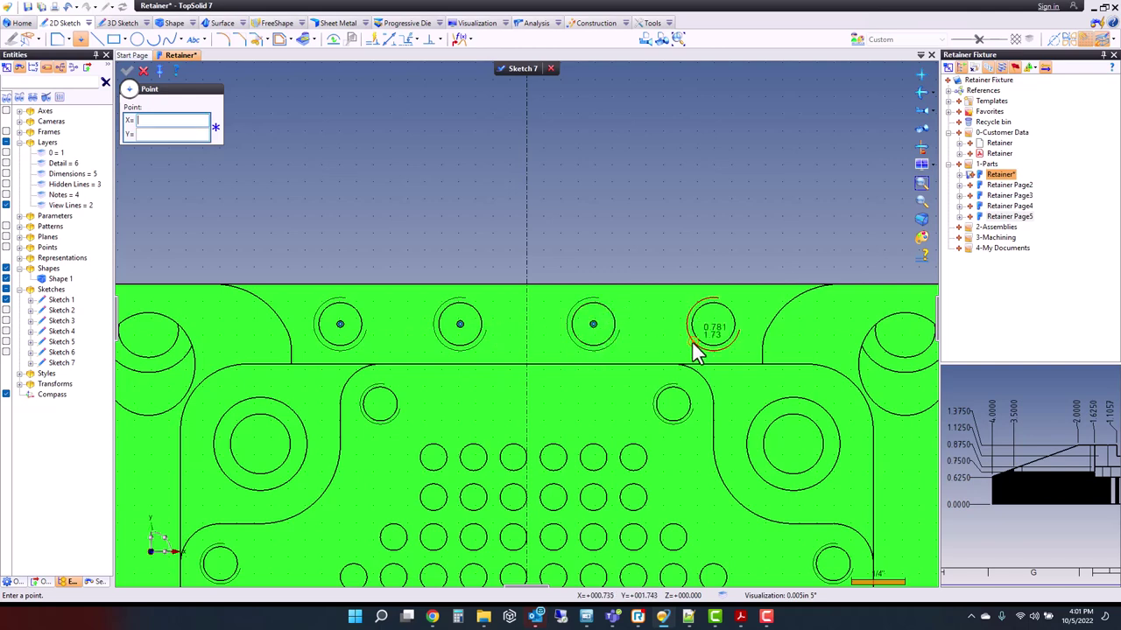
left_click(713, 327)
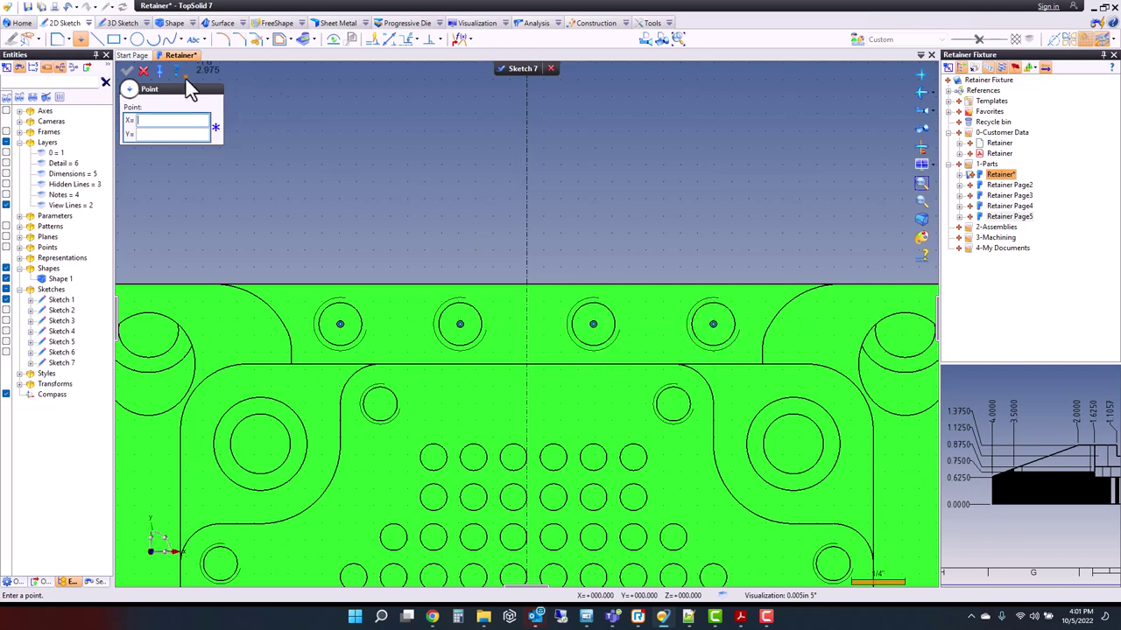
left_click(145, 73)
Step: Start a Drilling Group from the four-point sketch and display the Notes layer to read the edge holes' thread callout
right_click(445, 134)
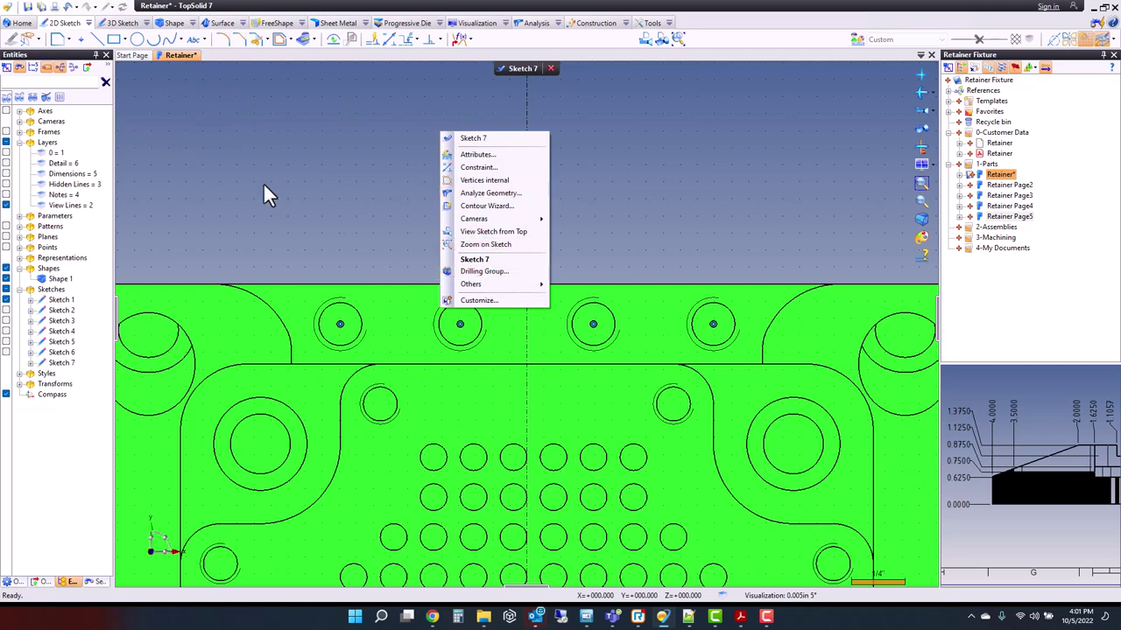
key("Escape")
left_click(181, 24)
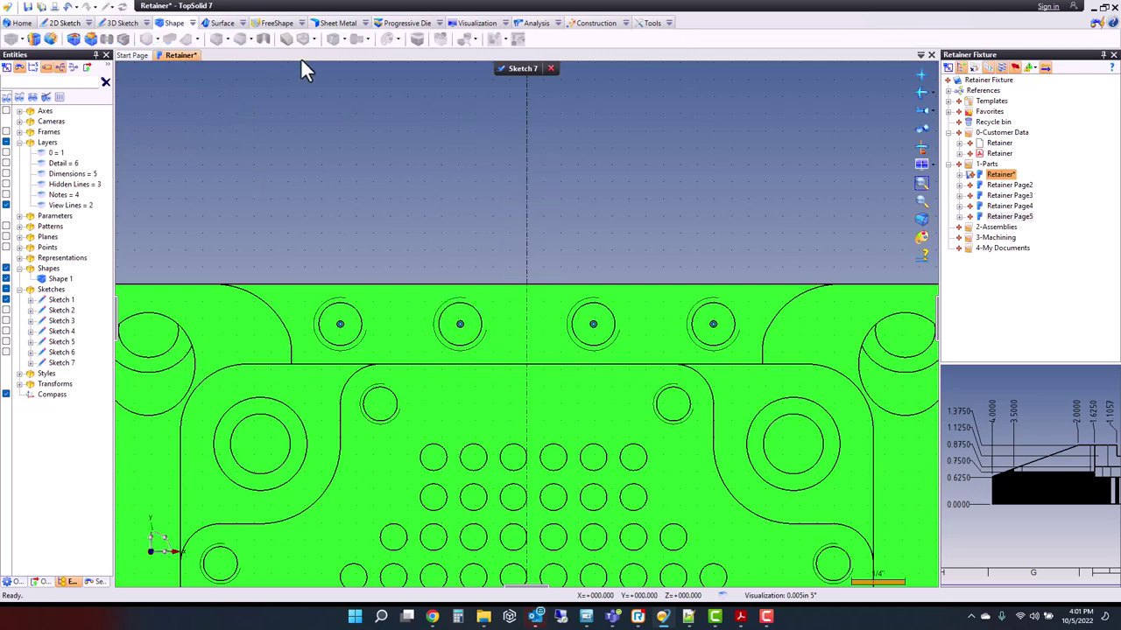
left_click(347, 45)
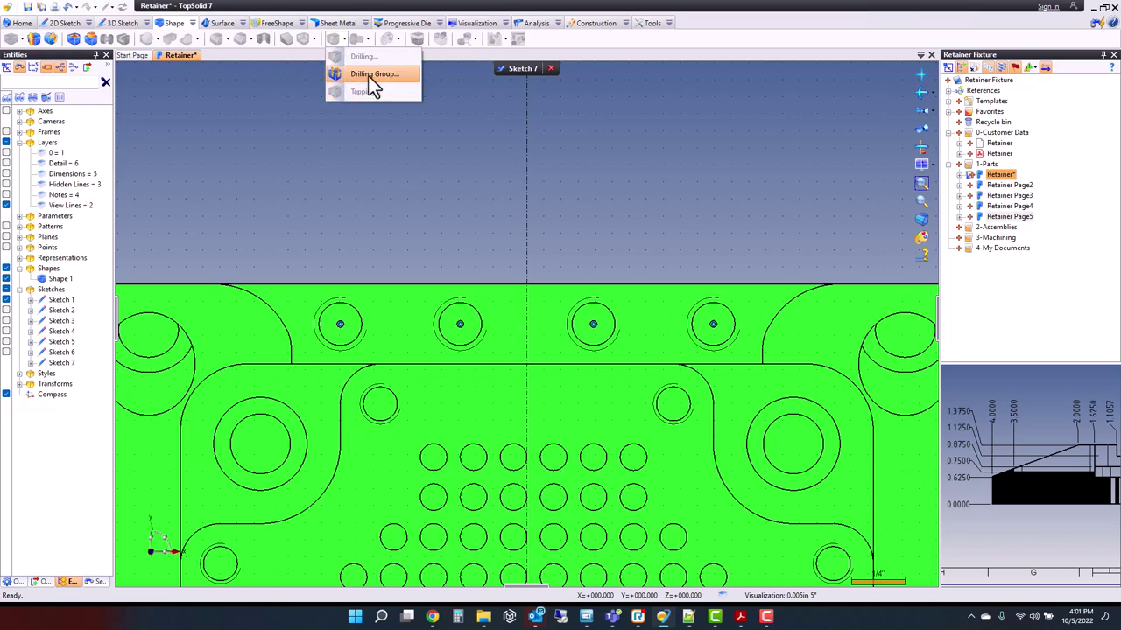
left_click(368, 75)
scroll(620, 207, "down", 5)
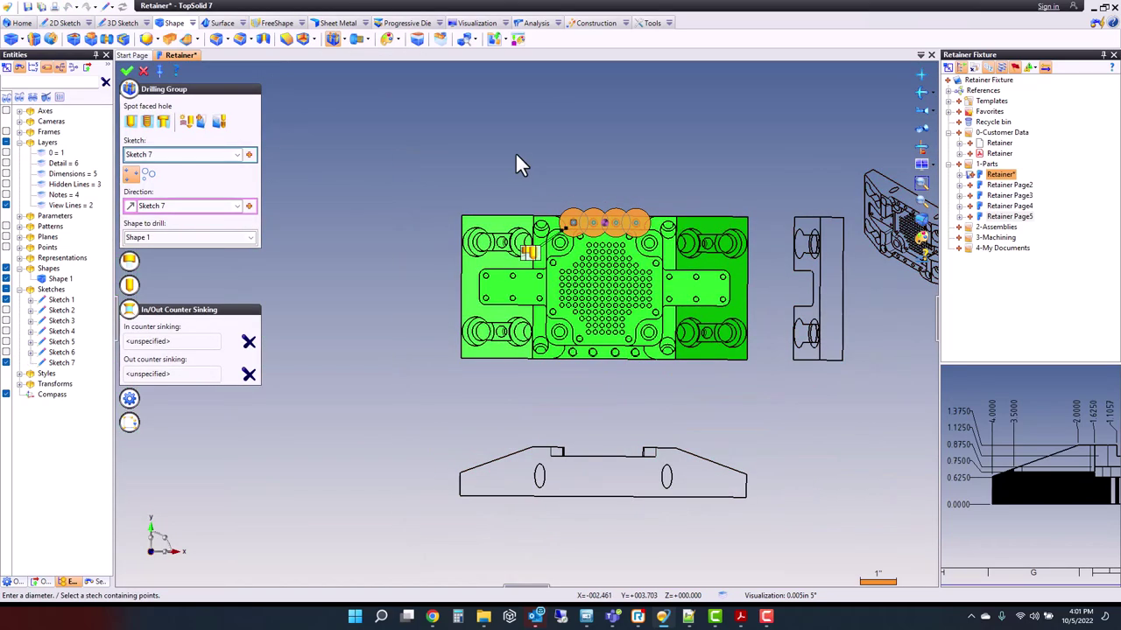
left_click(6, 194)
scroll(653, 395, "up", 6)
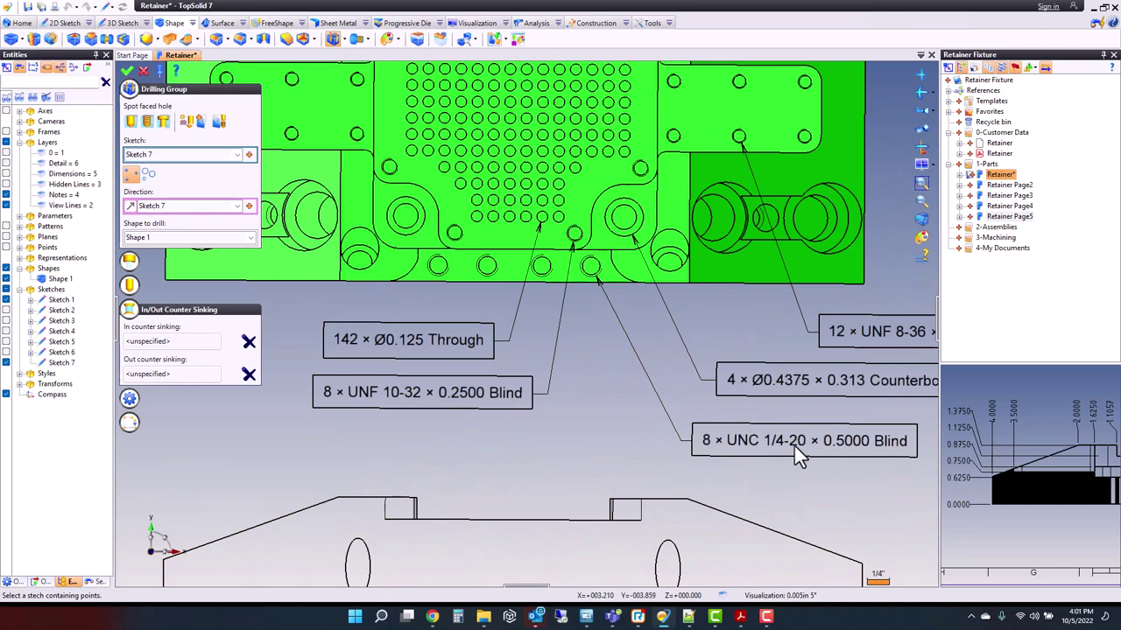
scroll(601, 442, "down", 5)
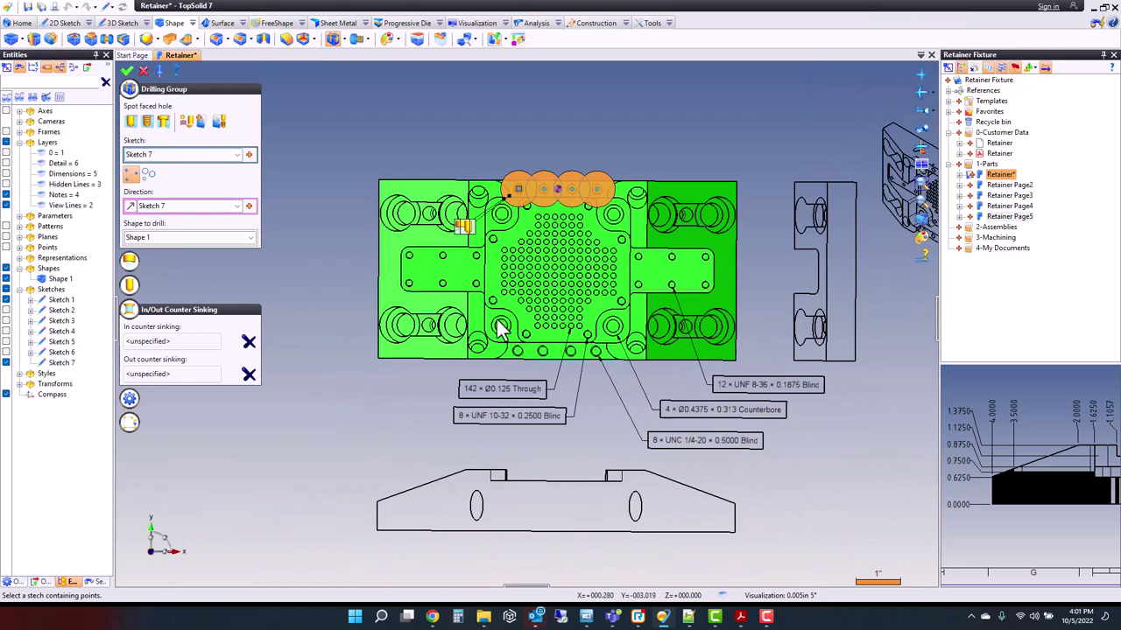
Step: Make the drilling group's holes tapped with the UNC 1/4-20 thread
left_click(145, 123)
middle_click_drag(482, 171, 525, 143)
scroll(552, 180, "up", 6)
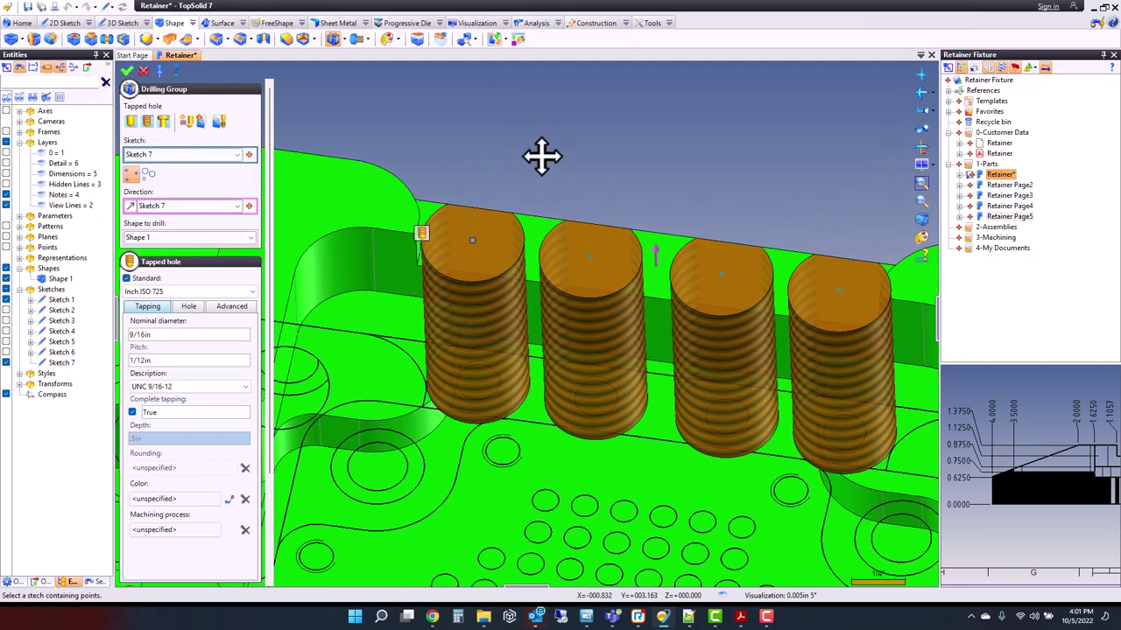
left_click(194, 386)
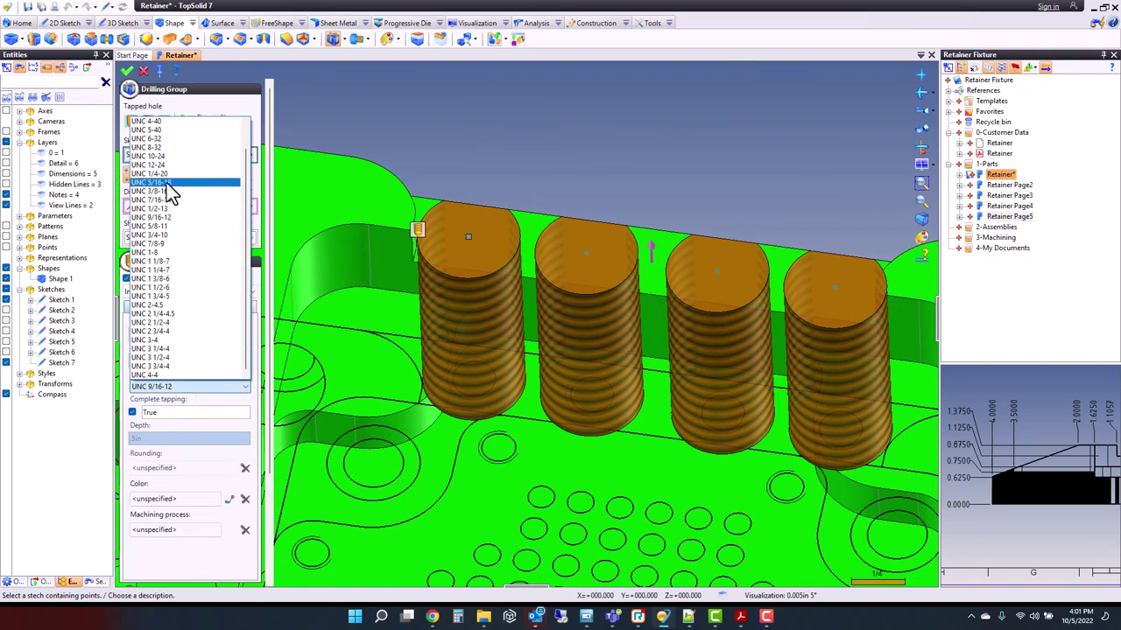
left_click(166, 174)
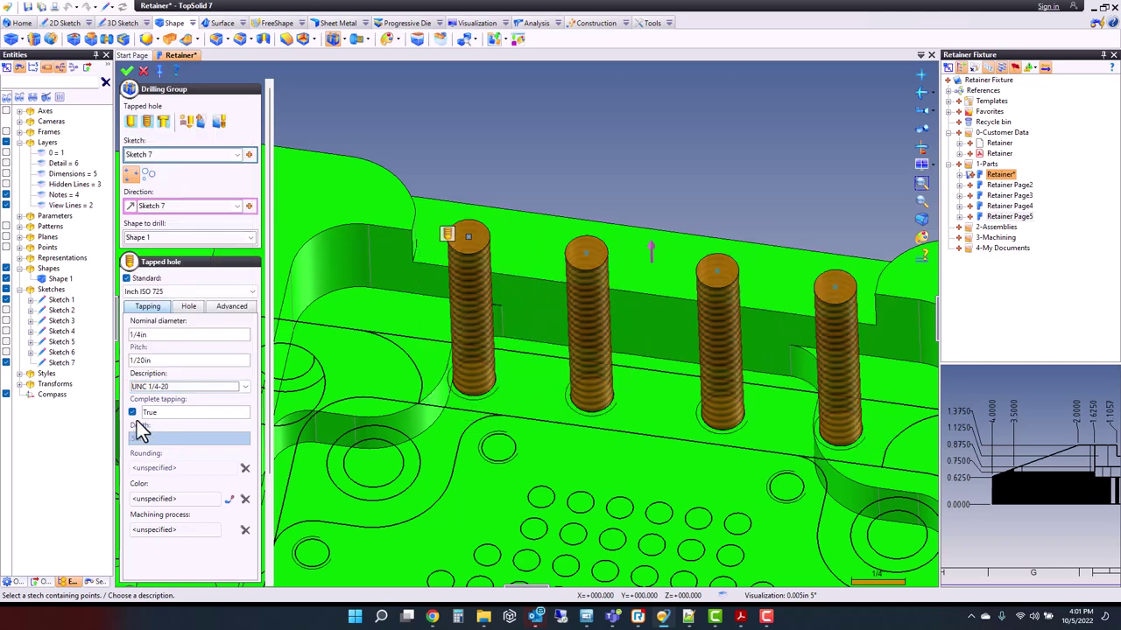
Step: Turn off complete tapping for a .5 in thread depth, make the holes blind, and create the drilling group
left_click(132, 411)
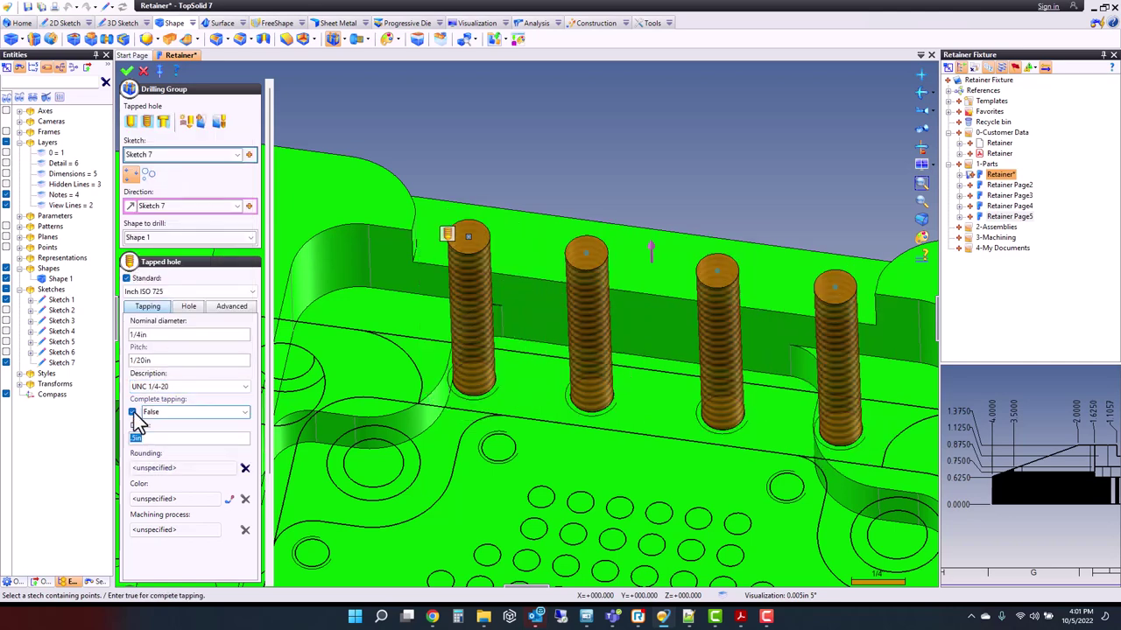
left_click(185, 307)
left_click(158, 364)
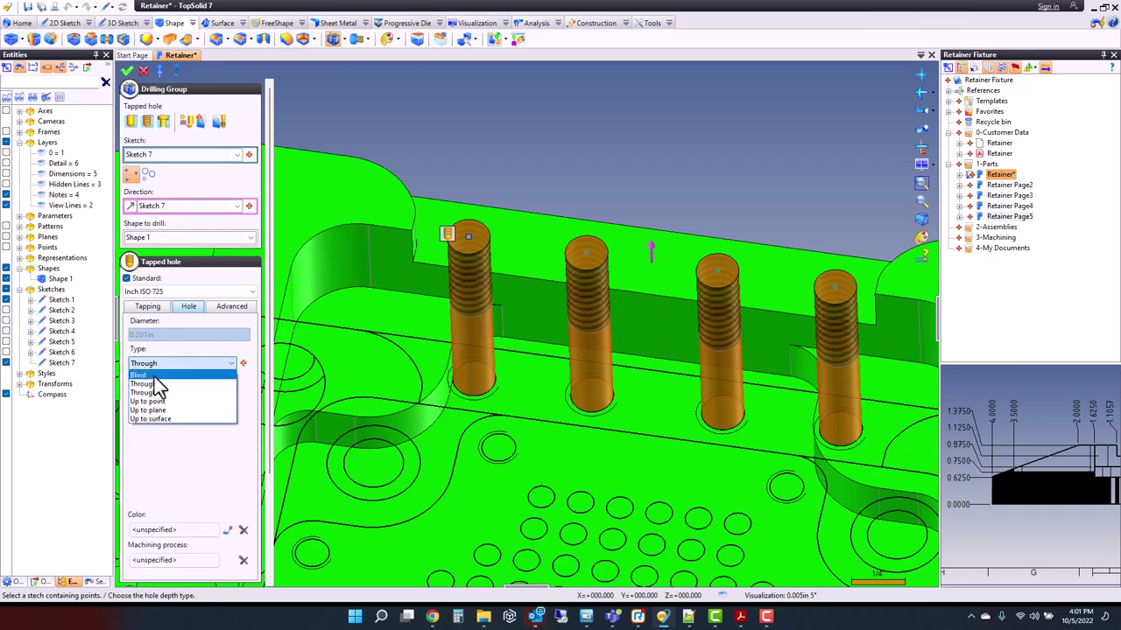
left_click(154, 376)
mouse_move(368, 377)
middle_mouse_down()
mouse_move(377, 289)
mouse_move(350, 368)
mouse_move(315, 315)
mouse_move(254, 263)
middle_mouse_up()
left_click(128, 70)
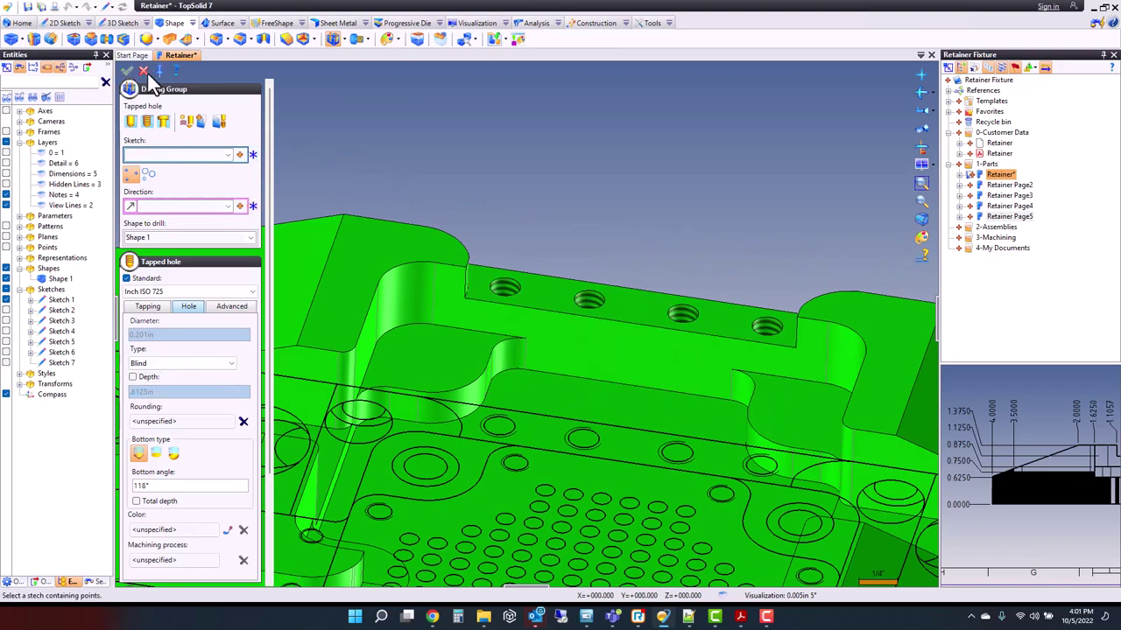
left_click(145, 71)
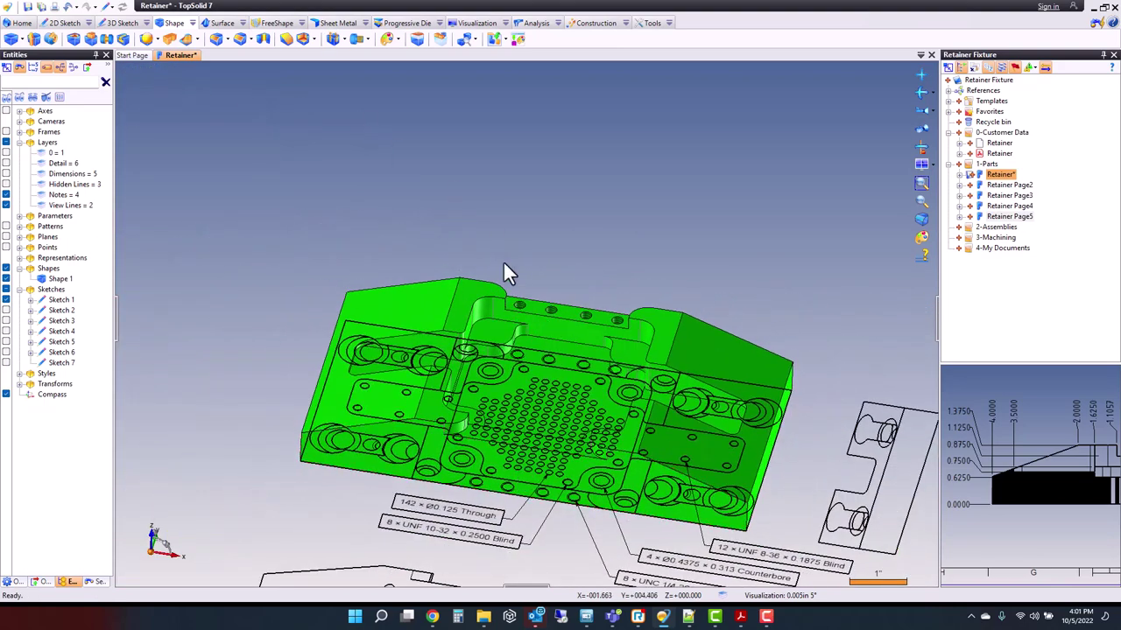
scroll(556, 304, "up", 3)
right_click(536, 300)
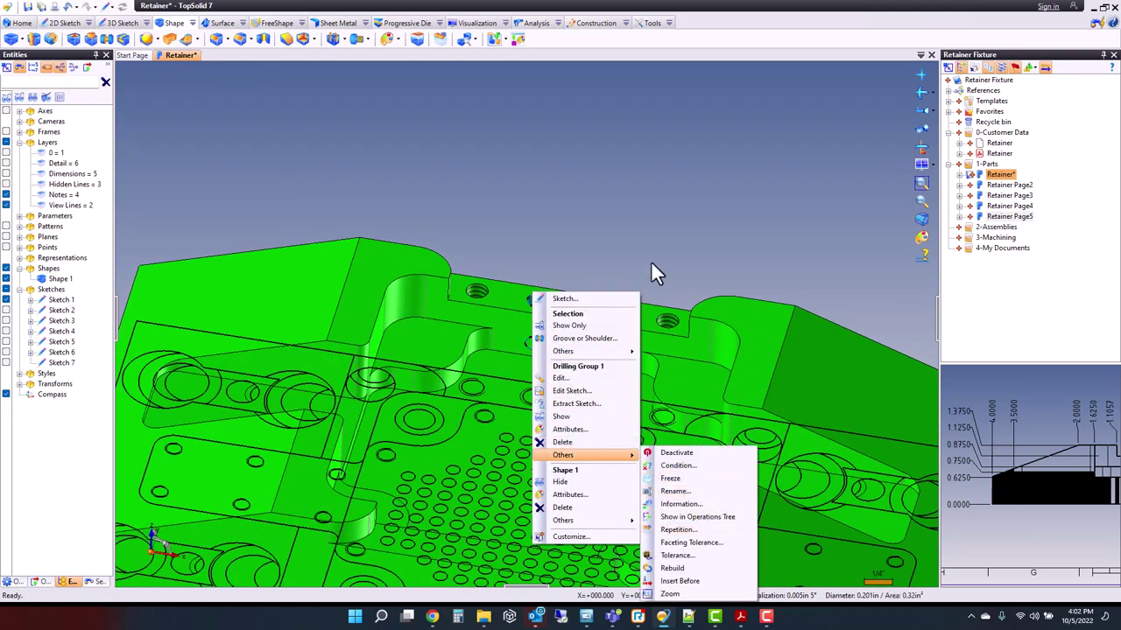
left_click(647, 214)
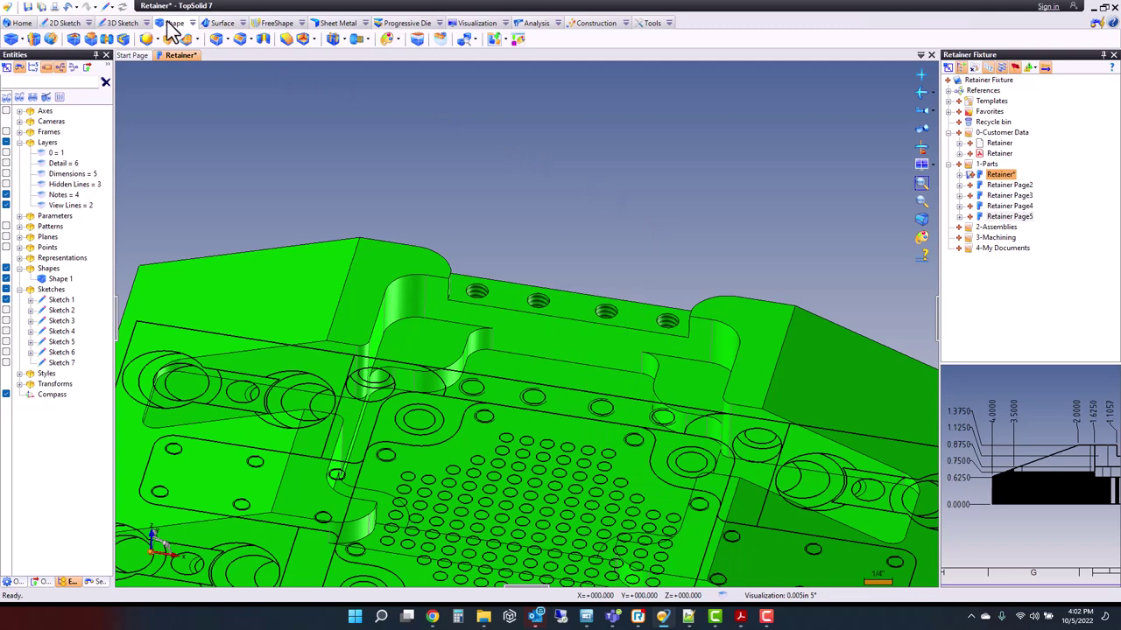
Step: Repeat the four-hole tapped drilling group using the opposite edge pocket's floor face as the pattern, with the drawing layers hidden
left_click(440, 44)
left_click(477, 290)
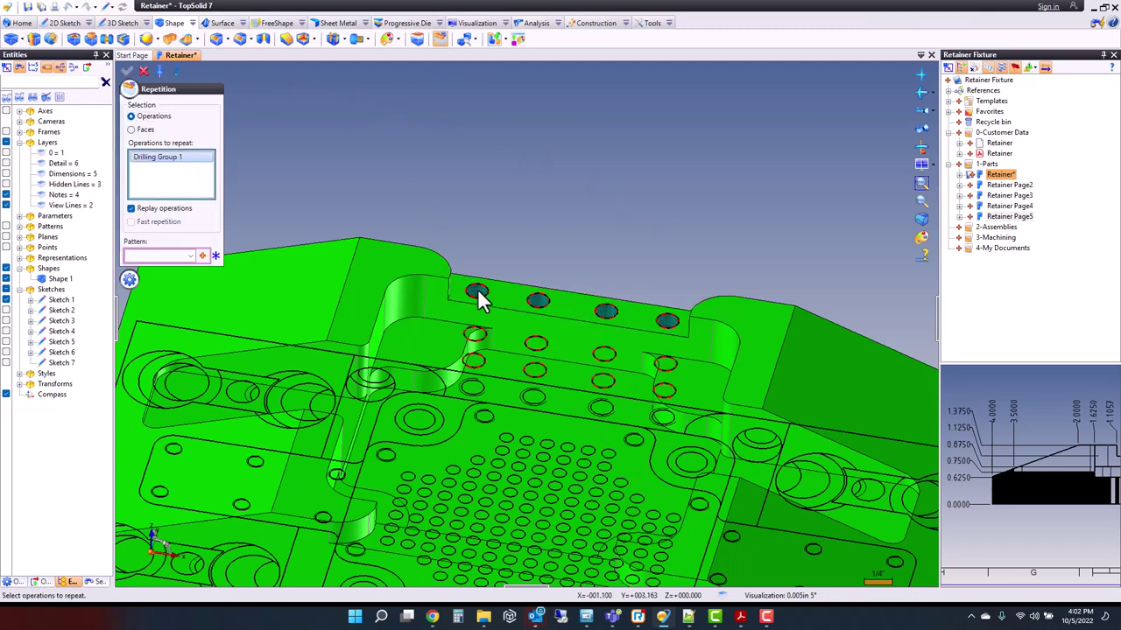
middle_click_drag(513, 195, 588, 62)
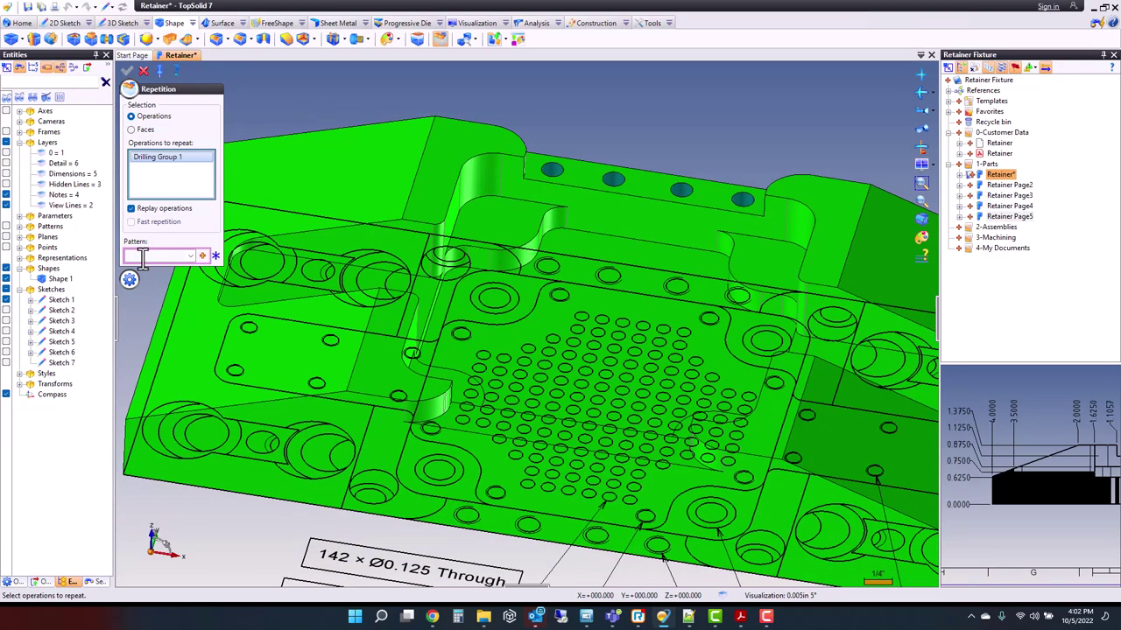
left_click(142, 256)
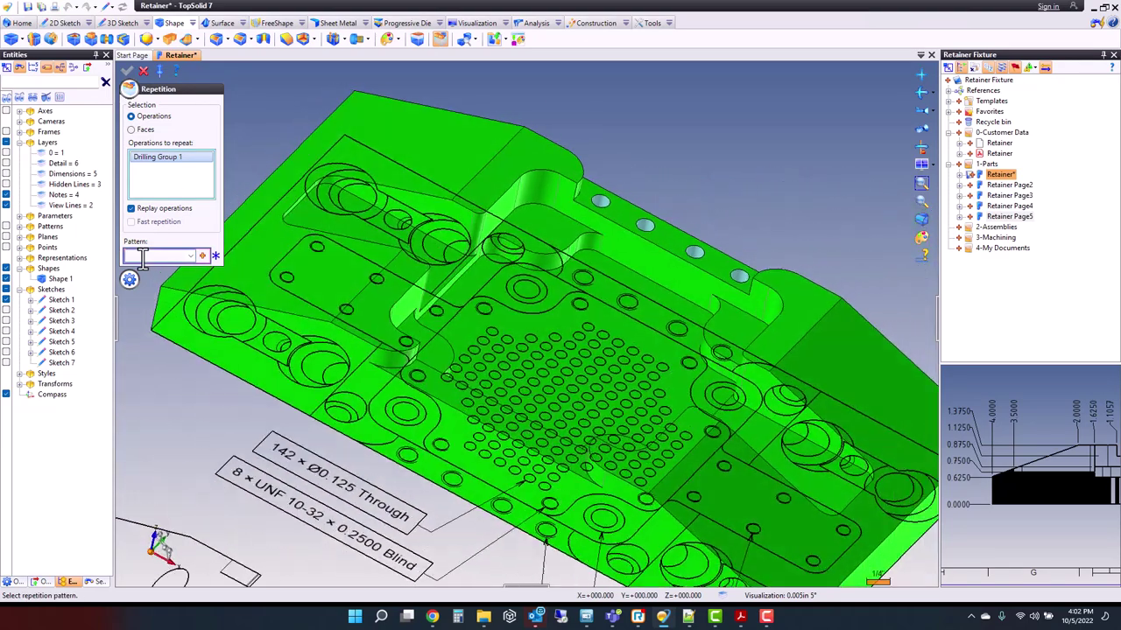
left_click(7, 143)
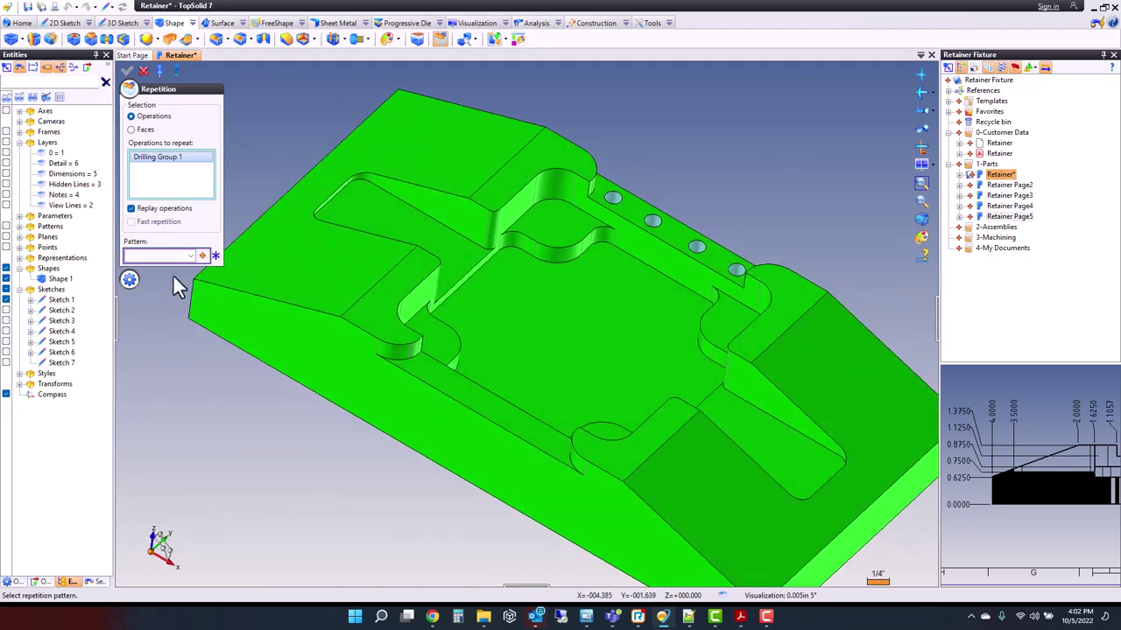
left_click(465, 393)
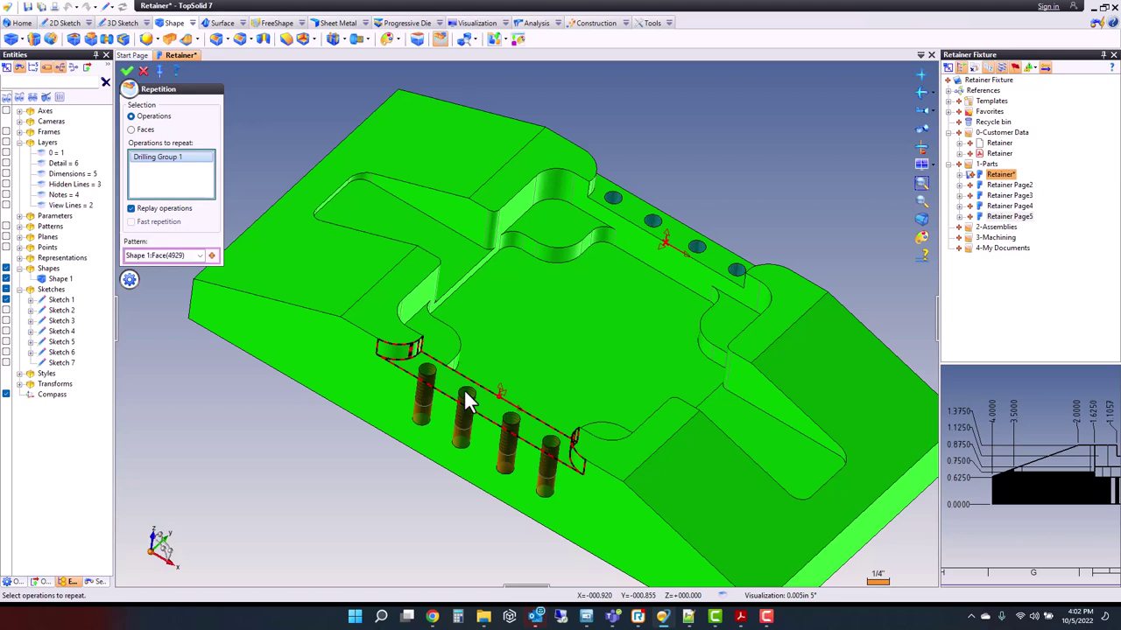
left_click(127, 73)
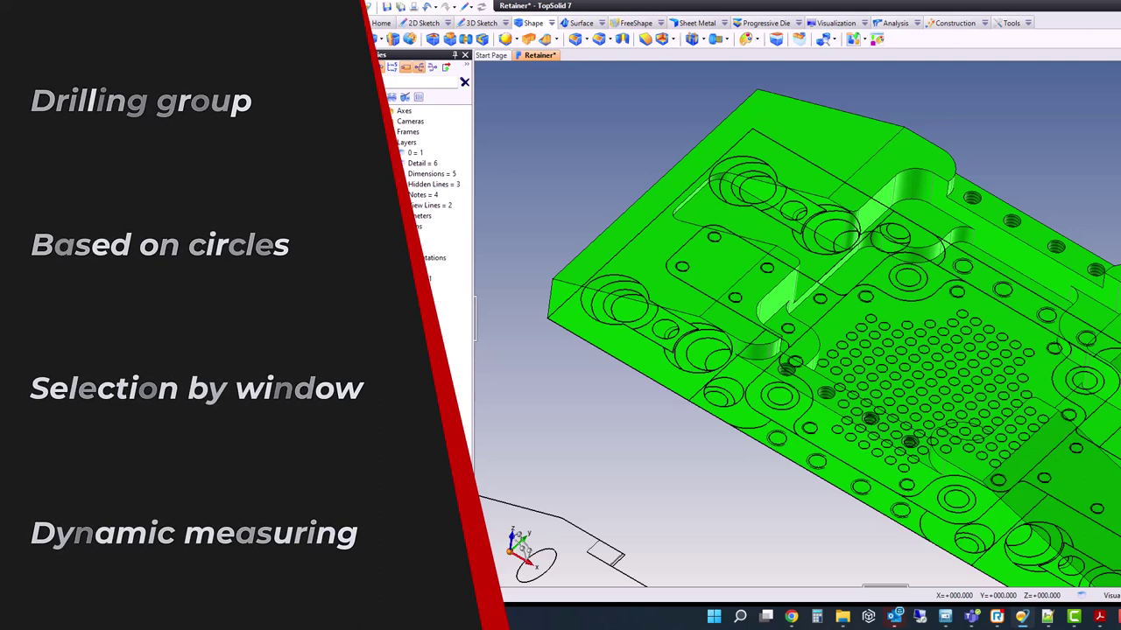
Step: Start a new sketch on the floor face of the central pocket
left_click(938, 310)
right_click(940, 311)
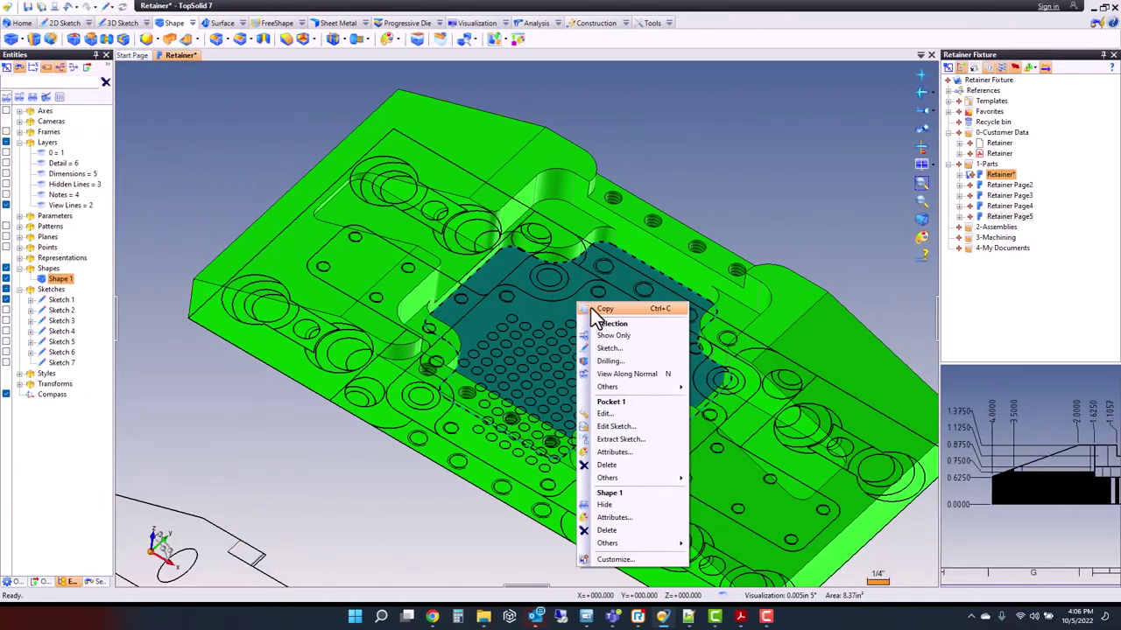
left_click(611, 348)
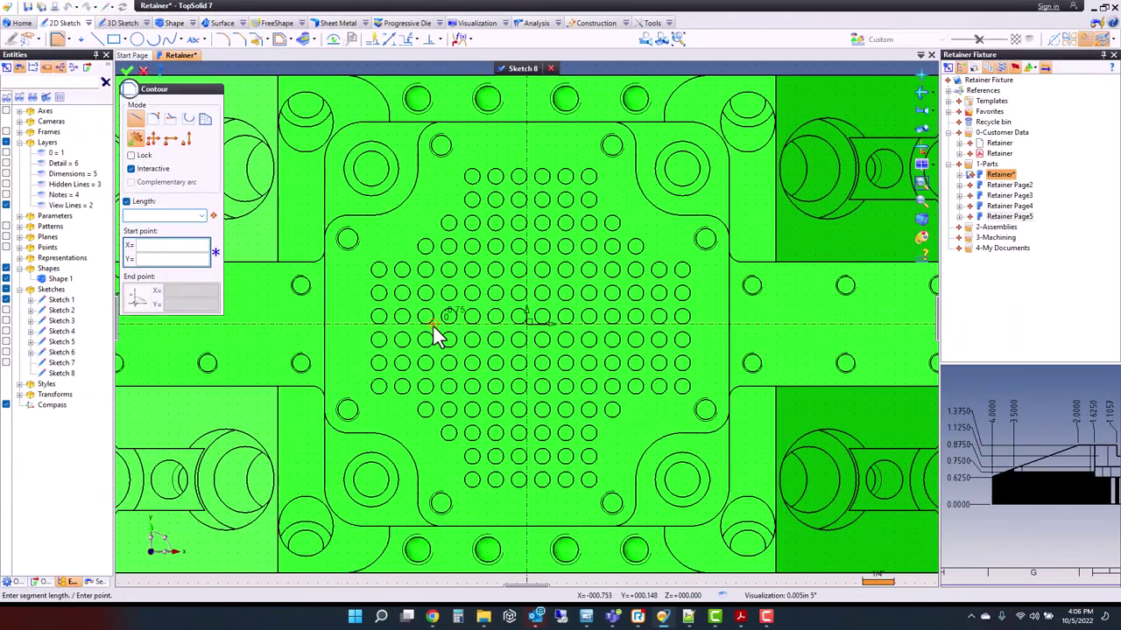
Step: Project all circles of the central hole grid from Sketch 1 into Sketch 8
left_click(143, 70)
left_click(305, 38)
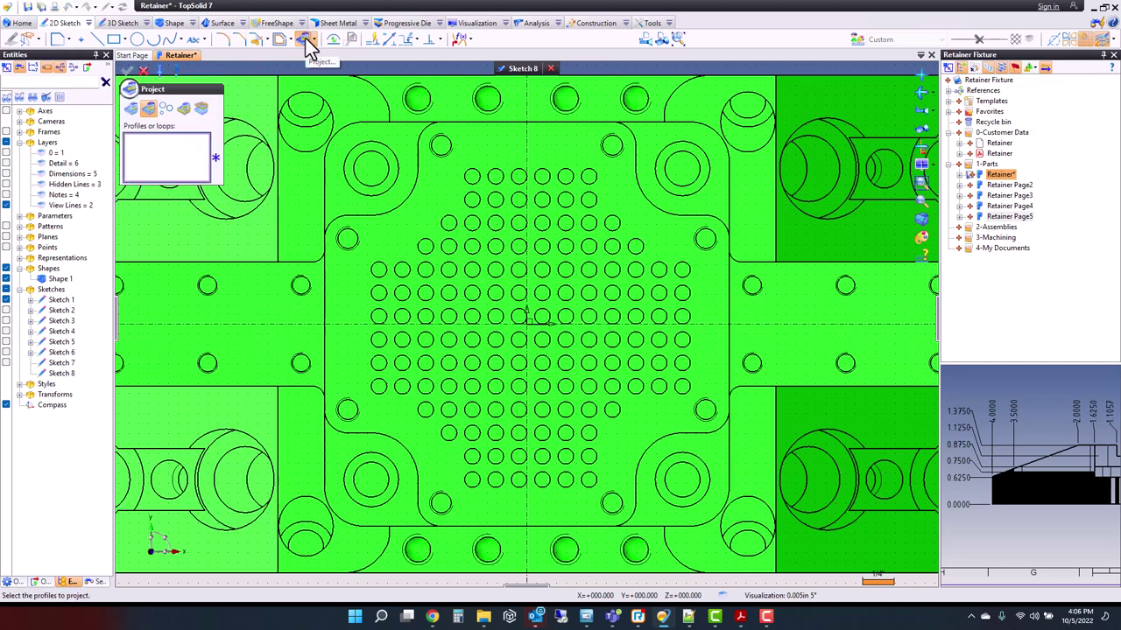
left_click_drag(533, 161, 604, 492)
left_click_drag(603, 205, 646, 429)
left_click_drag(650, 255, 697, 406)
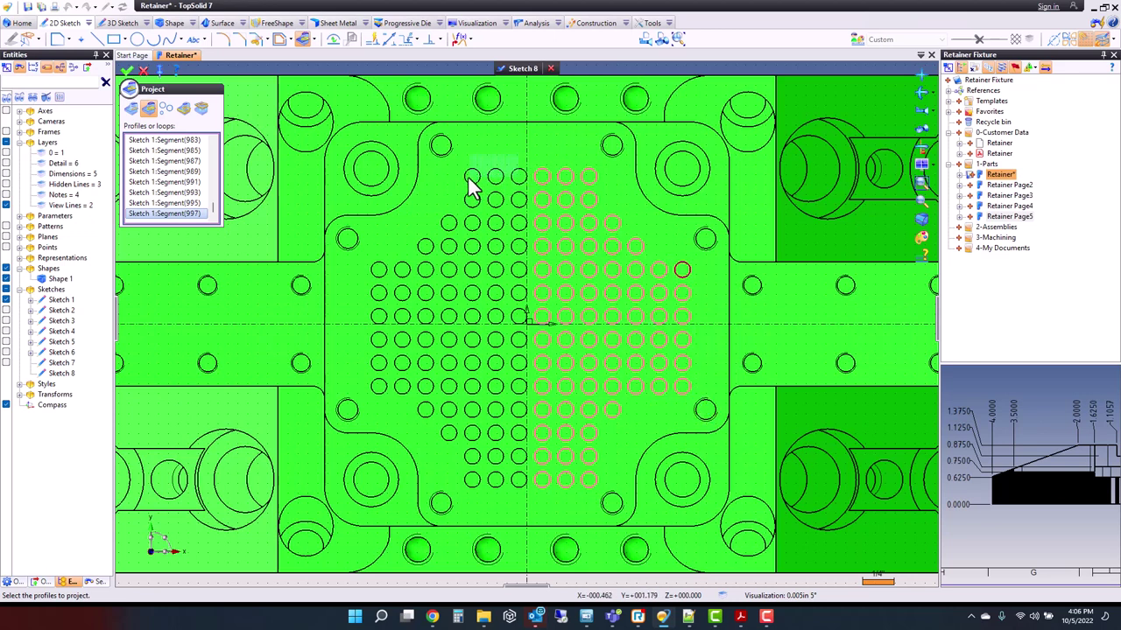
left_click_drag(468, 191, 468, 191)
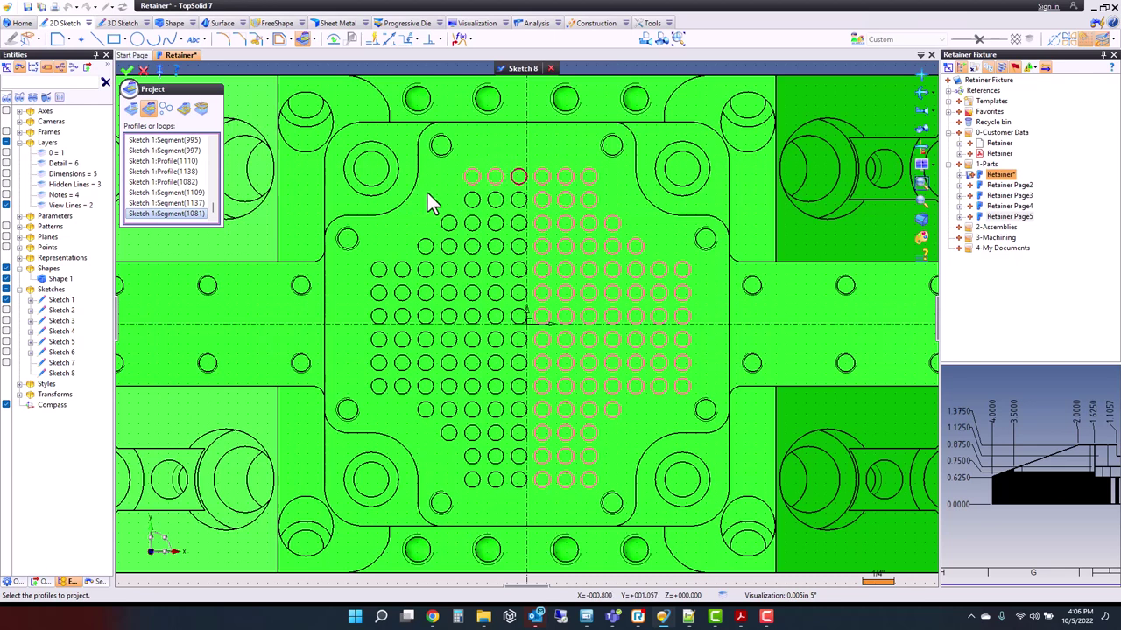
left_click_drag(516, 234, 531, 495)
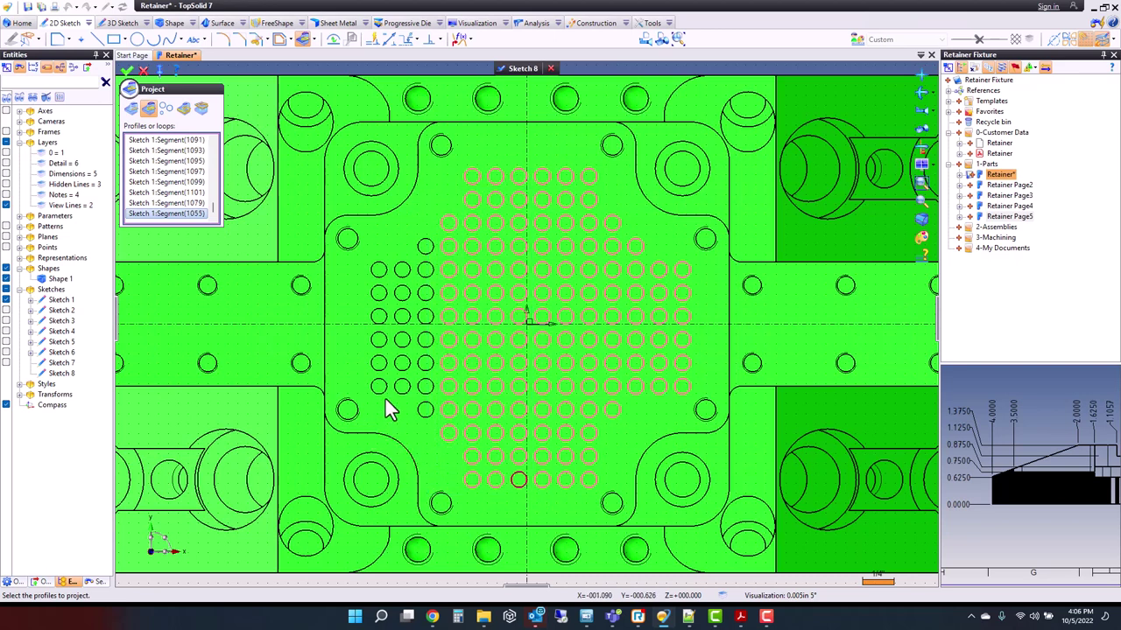
left_click_drag(438, 422, 436, 423)
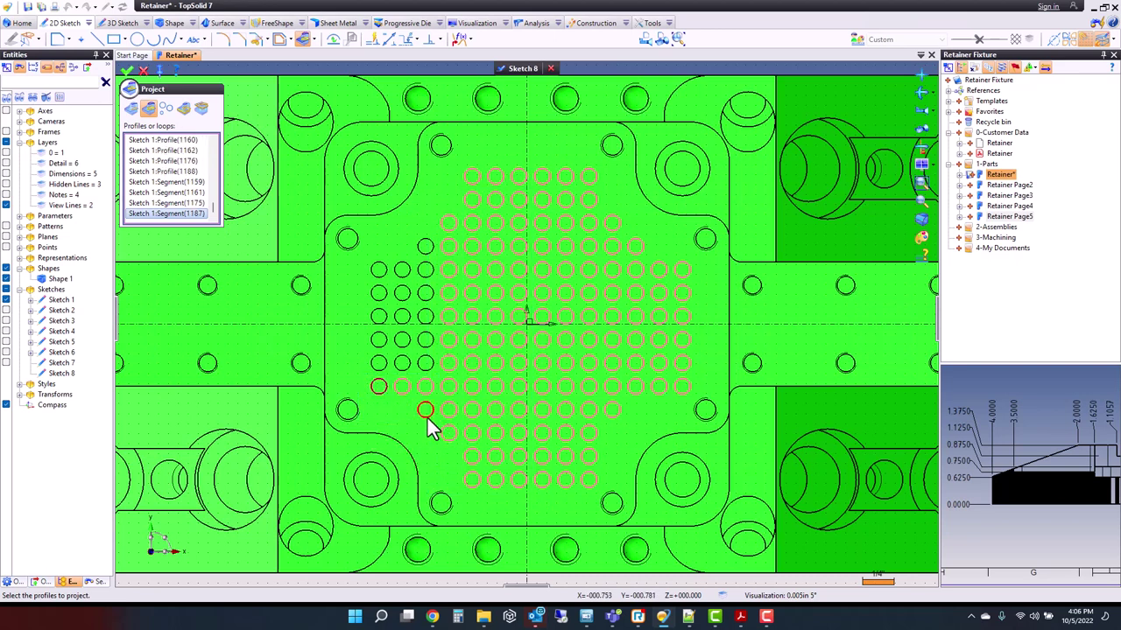
left_click_drag(363, 377, 439, 230)
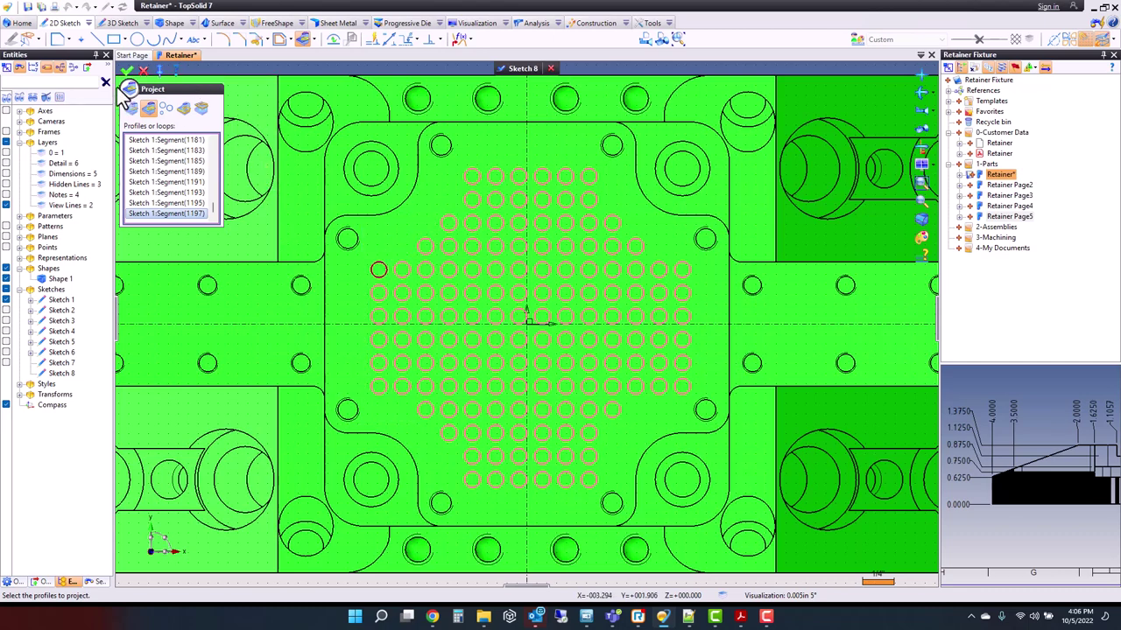
left_click(144, 71)
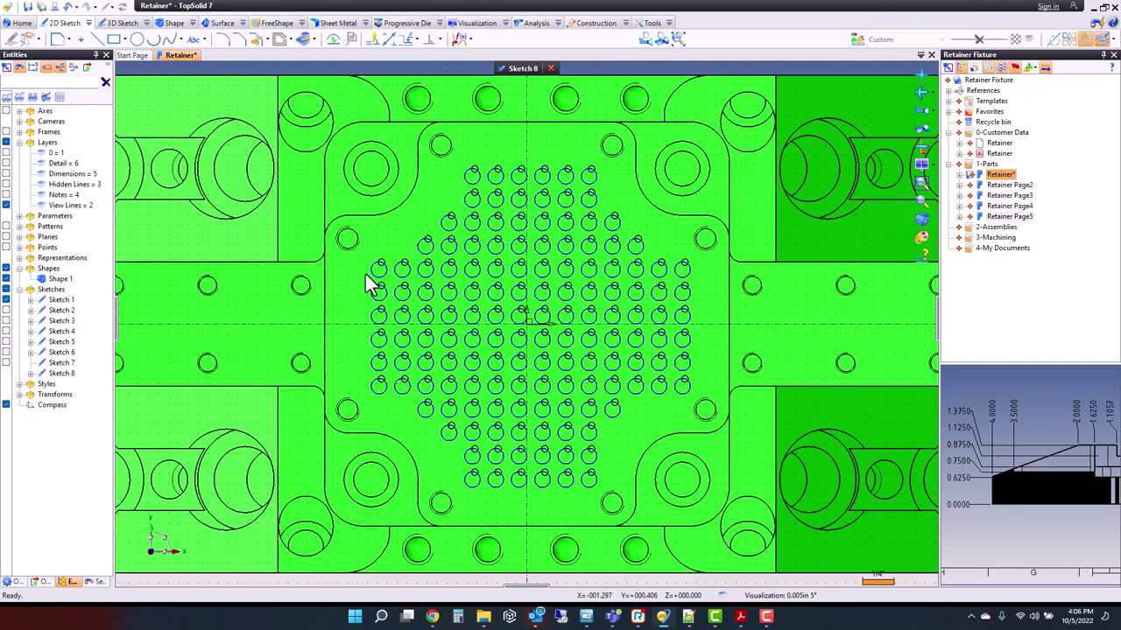
Step: Start a Drilling Group of plain holes in Shape 1, positioned by the circles of Sketch 8
scroll(426, 324, "down", 3)
right_click(398, 157)
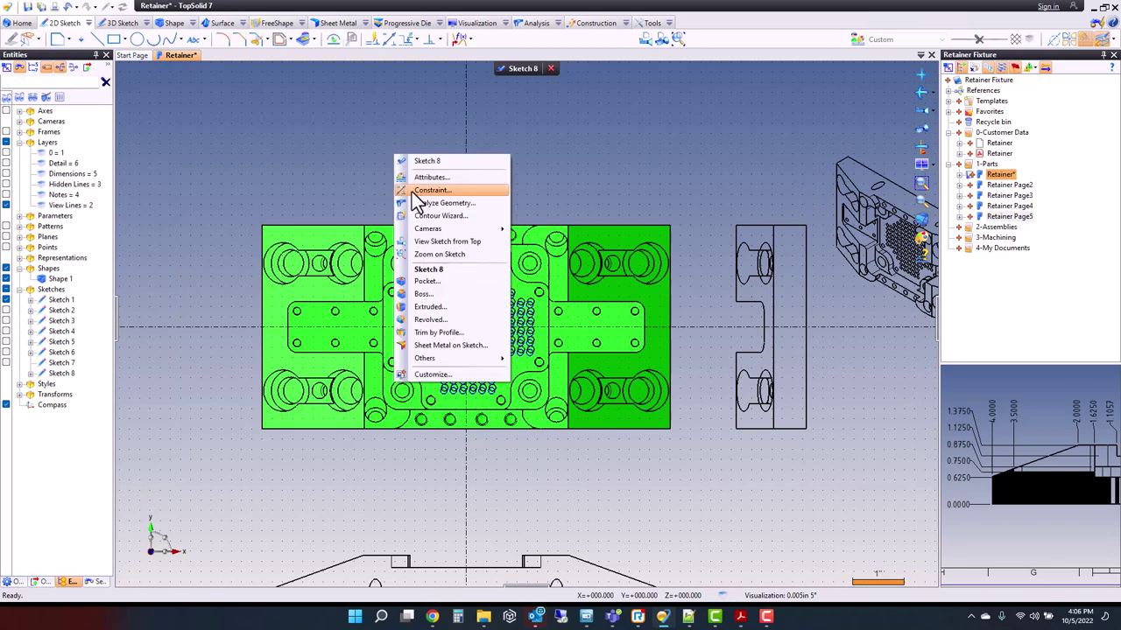
left_click(463, 91)
left_click(173, 23)
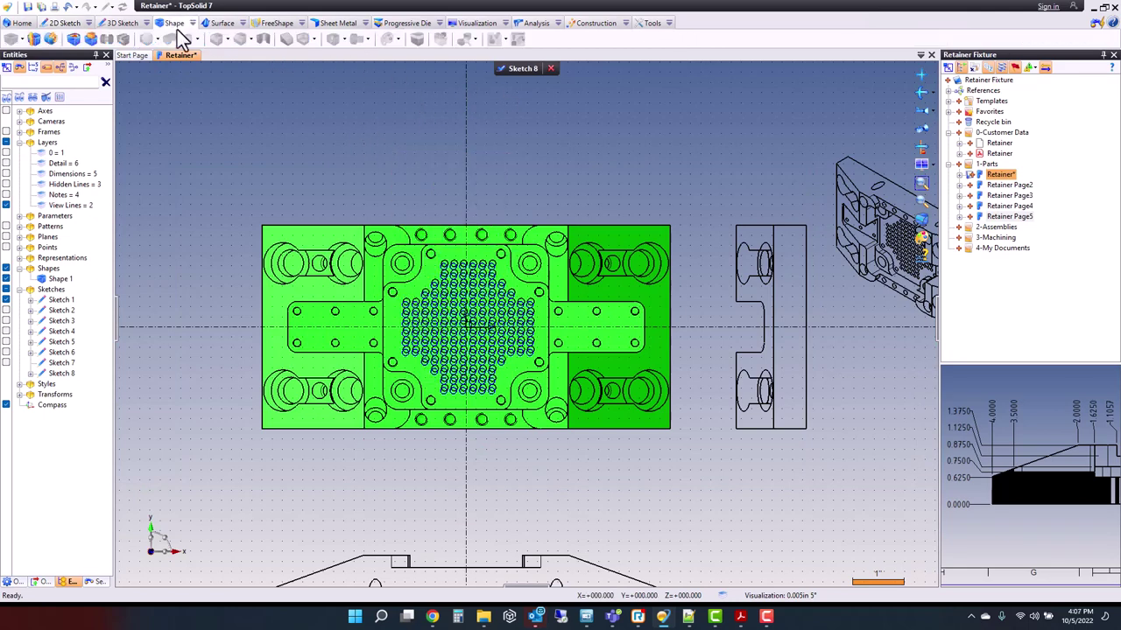
left_click(347, 44)
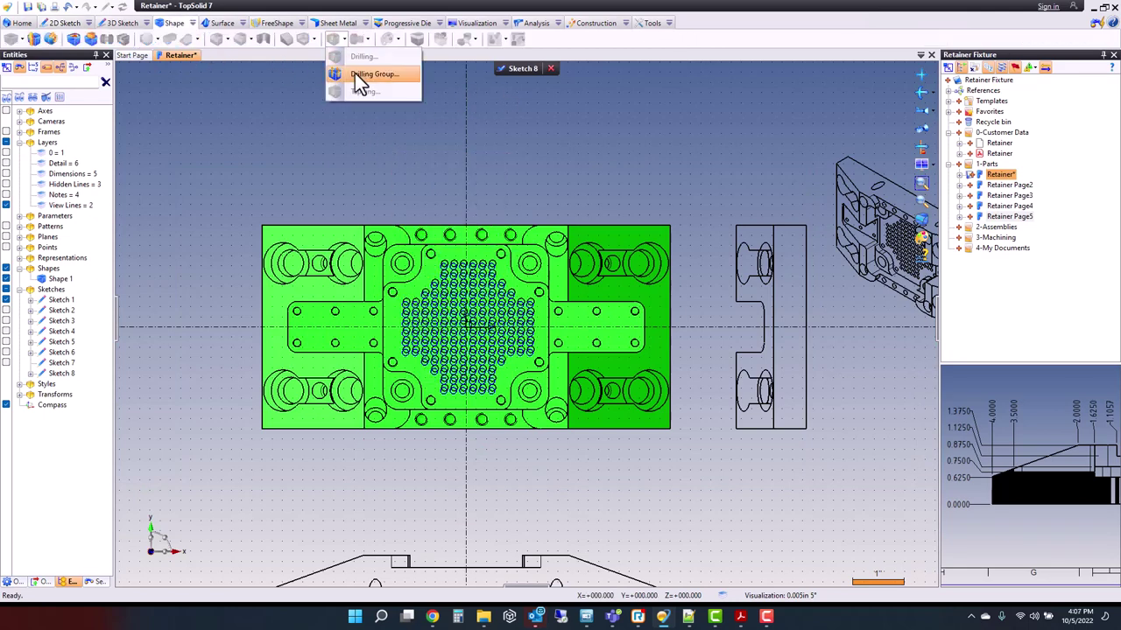
left_click(354, 73)
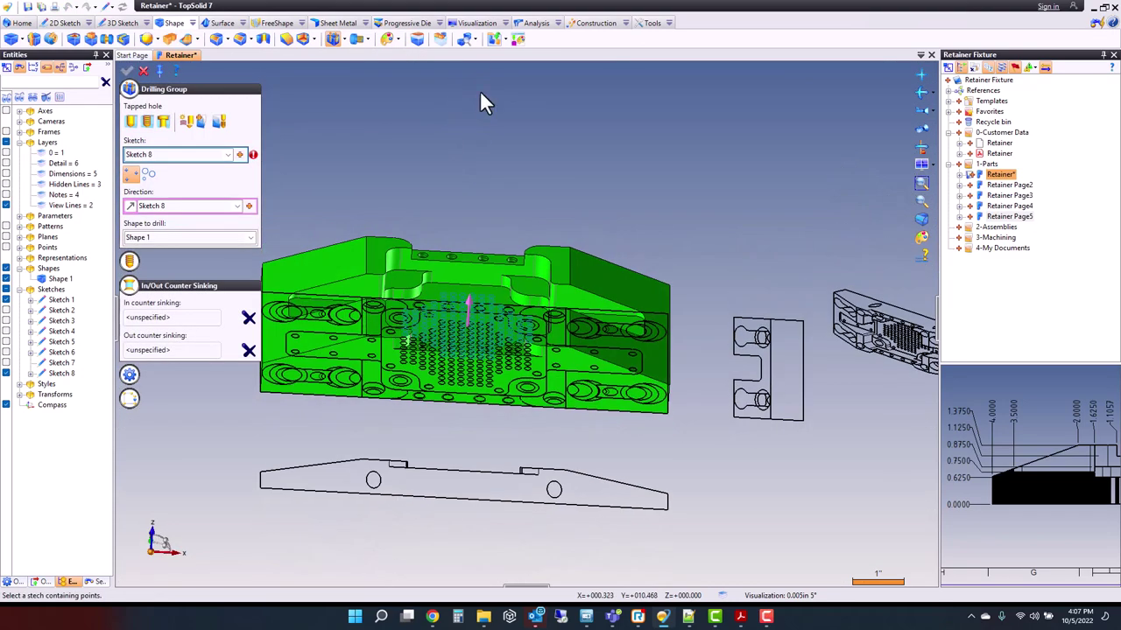
mouse_move(253, 156)
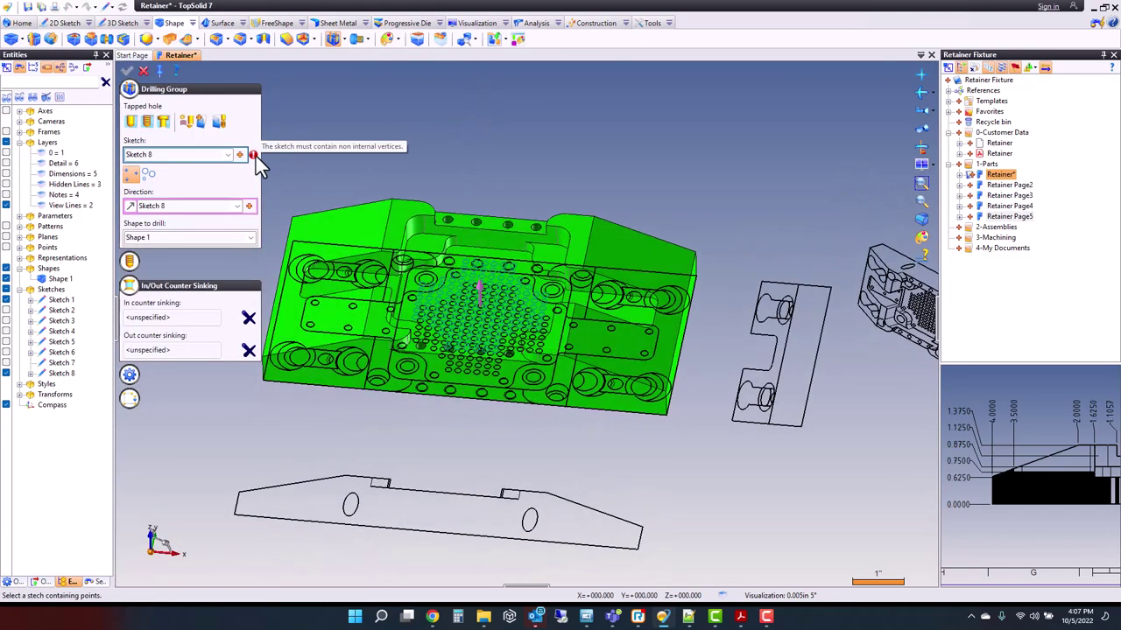
left_click(156, 177)
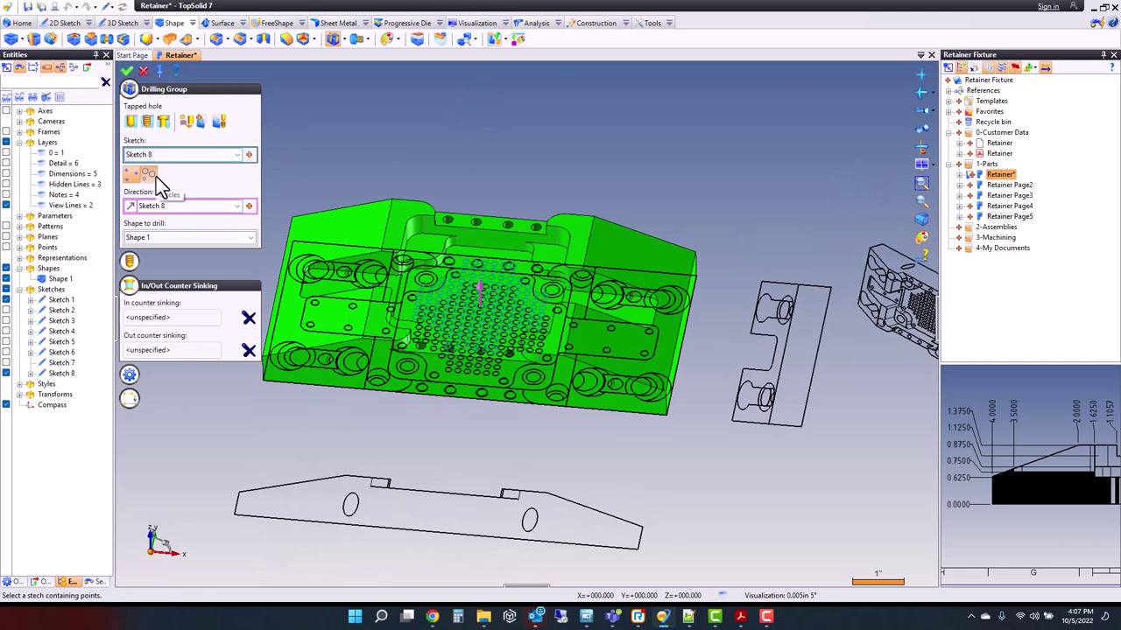
left_click(130, 122)
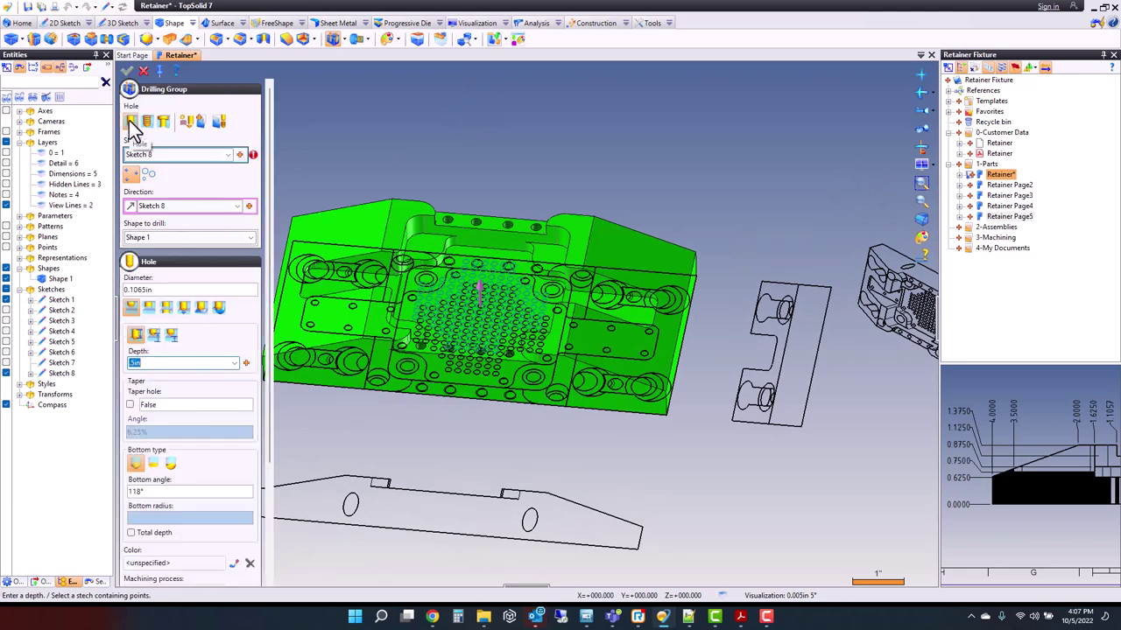
left_click(149, 176)
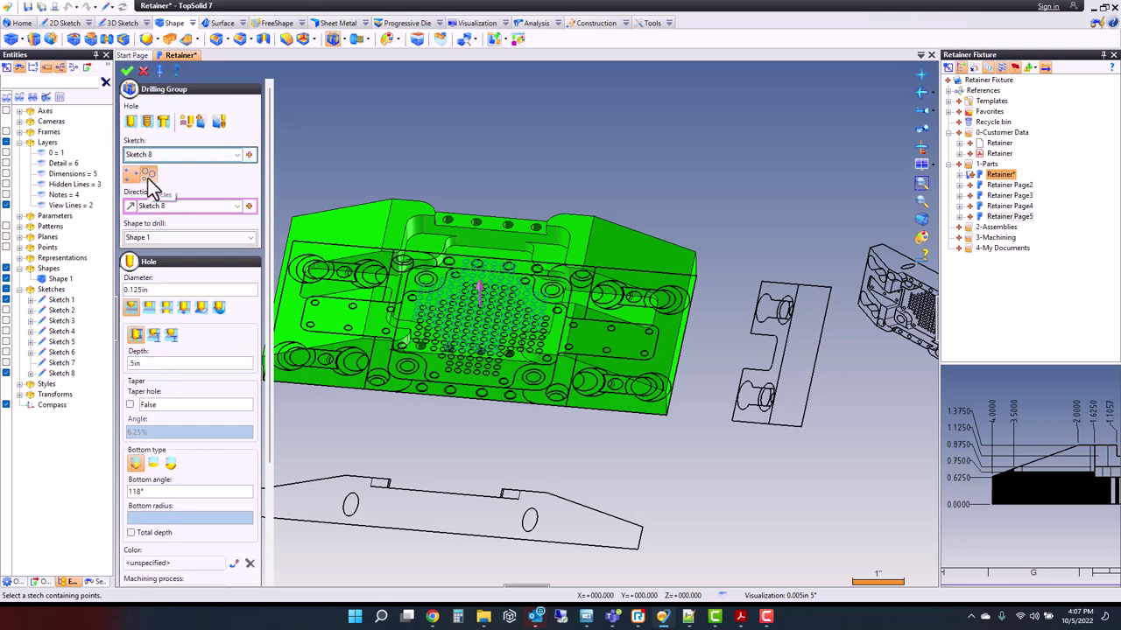
Step: Set the hole diameter to 0.125 in by measuring a grid circle, and drill the holes through the part
left_click(184, 289)
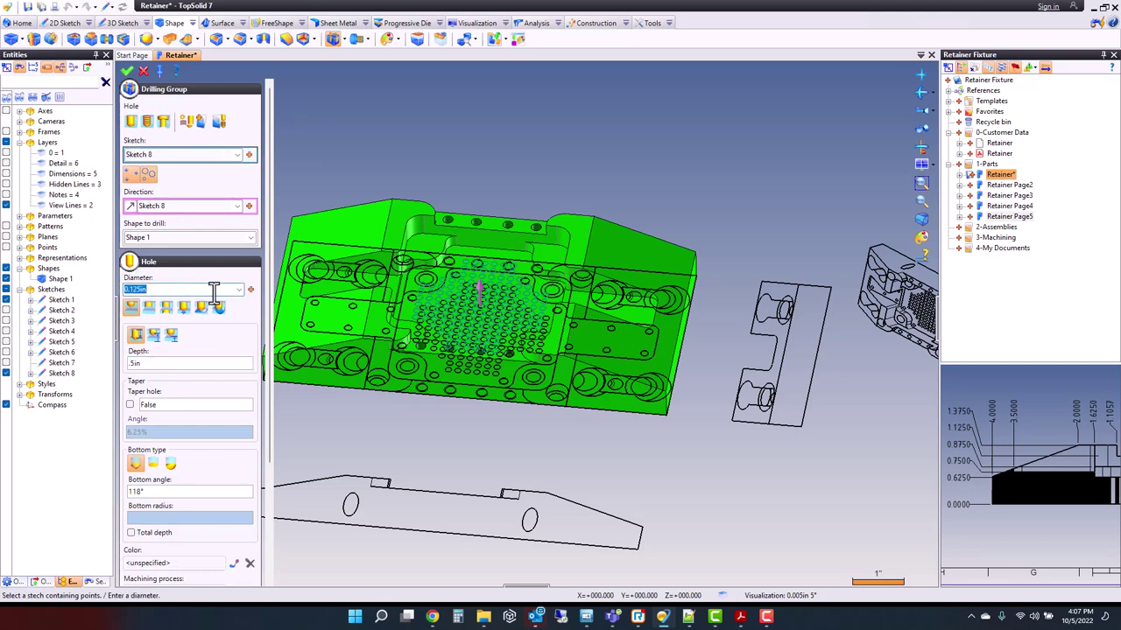
type(".")
key("Return")
left_click(250, 290)
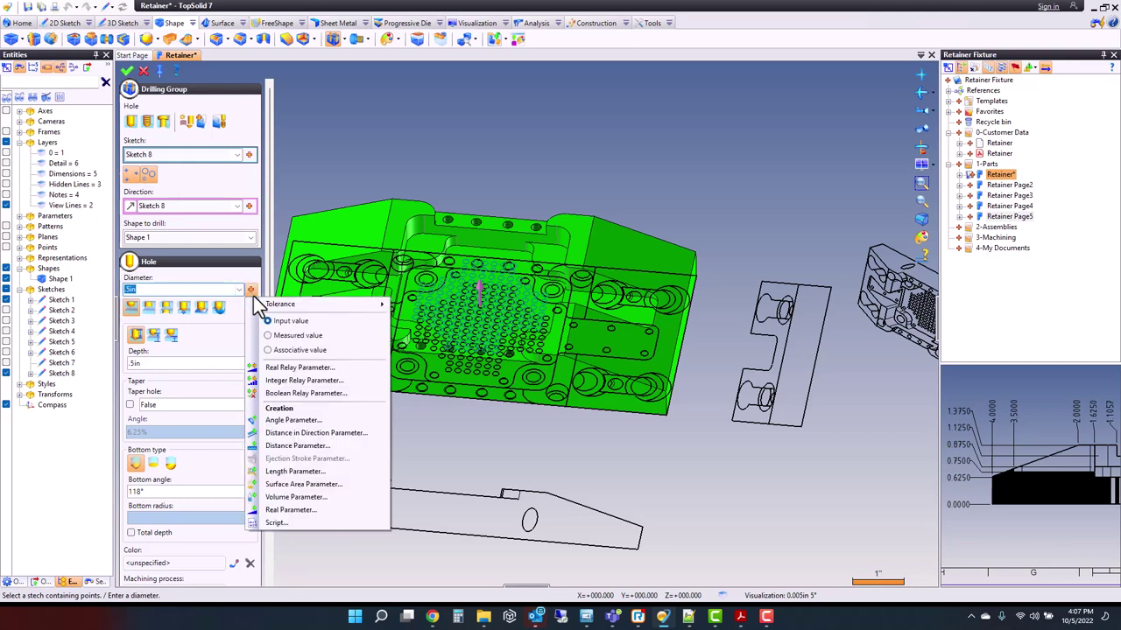
left_click(279, 335)
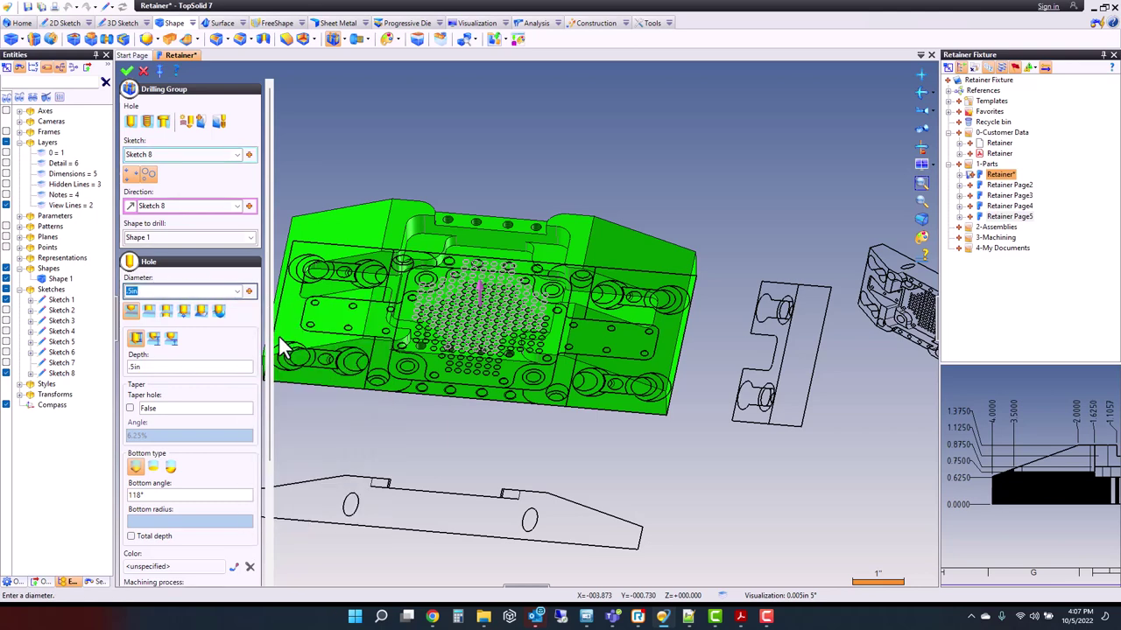
scroll(430, 322, "up", 5)
left_click(444, 308)
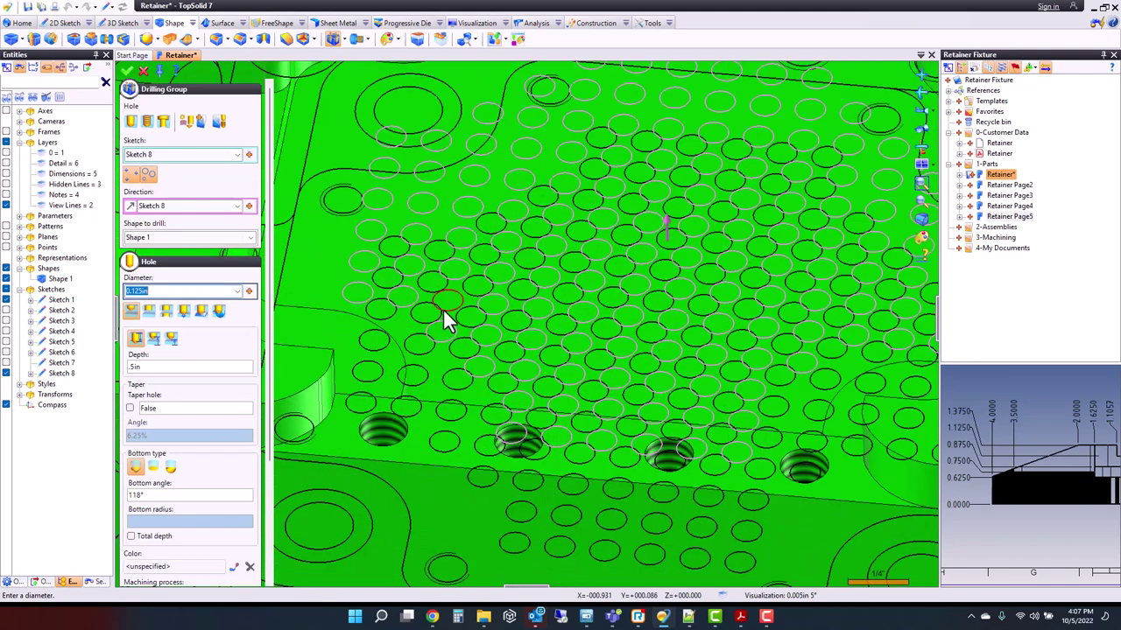
left_click(150, 311)
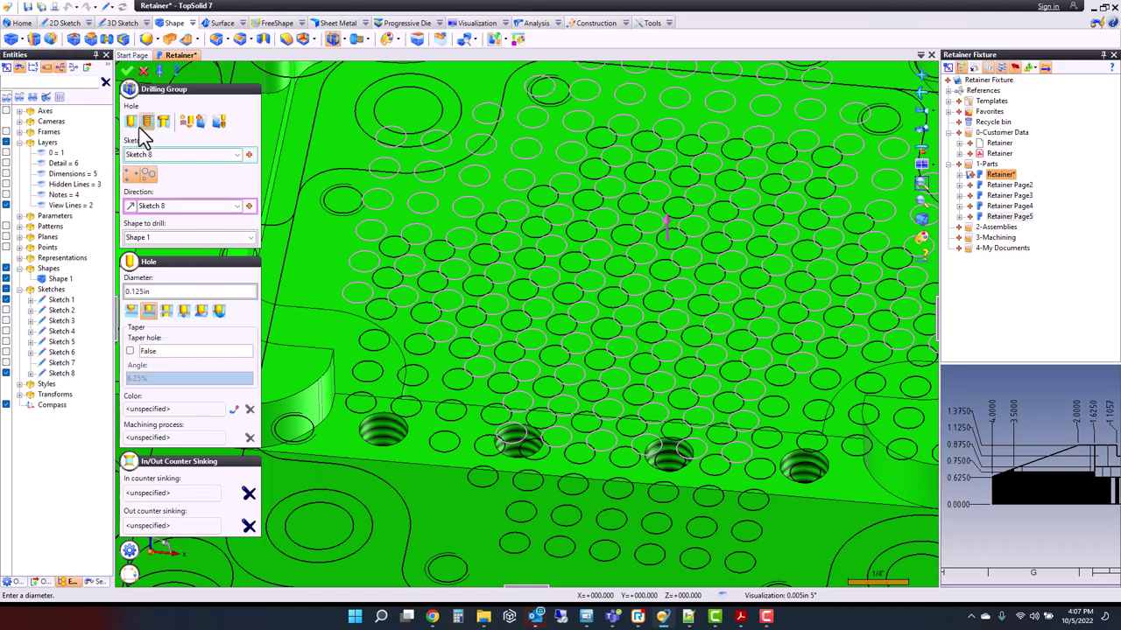
left_click(130, 77)
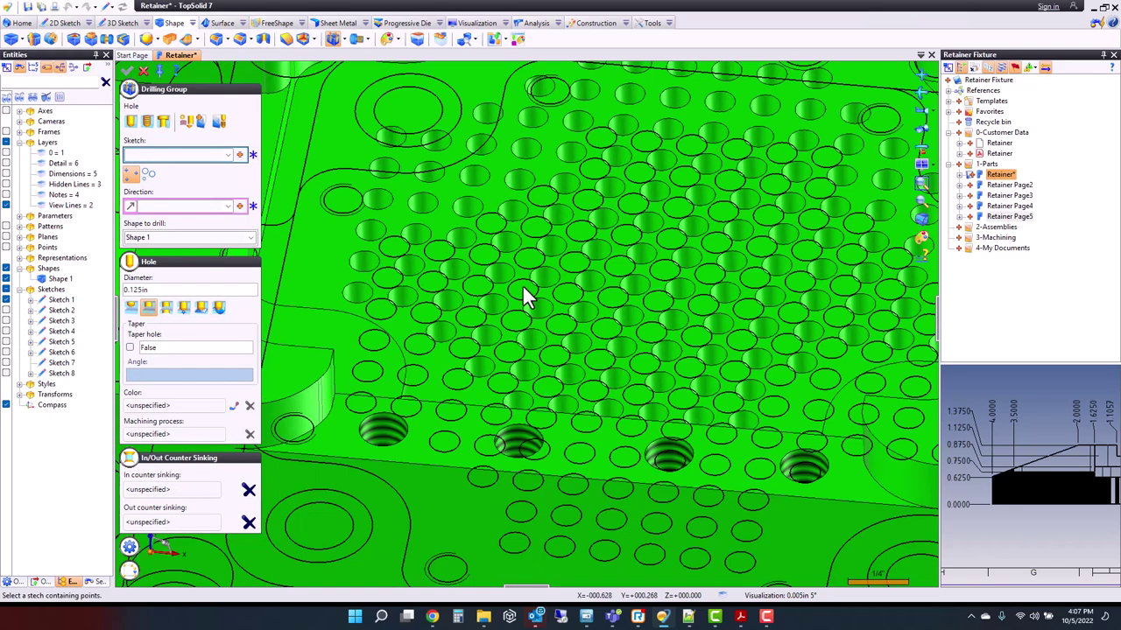
Step: Start a new 2D sketch on the part's face surrounding the central hole grid
scroll(522, 284, "down", 5)
mouse_move(533, 275)
middle_mouse_down()
mouse_move(553, 330)
mouse_move(481, 263)
mouse_move(95, 189)
middle_mouse_up()
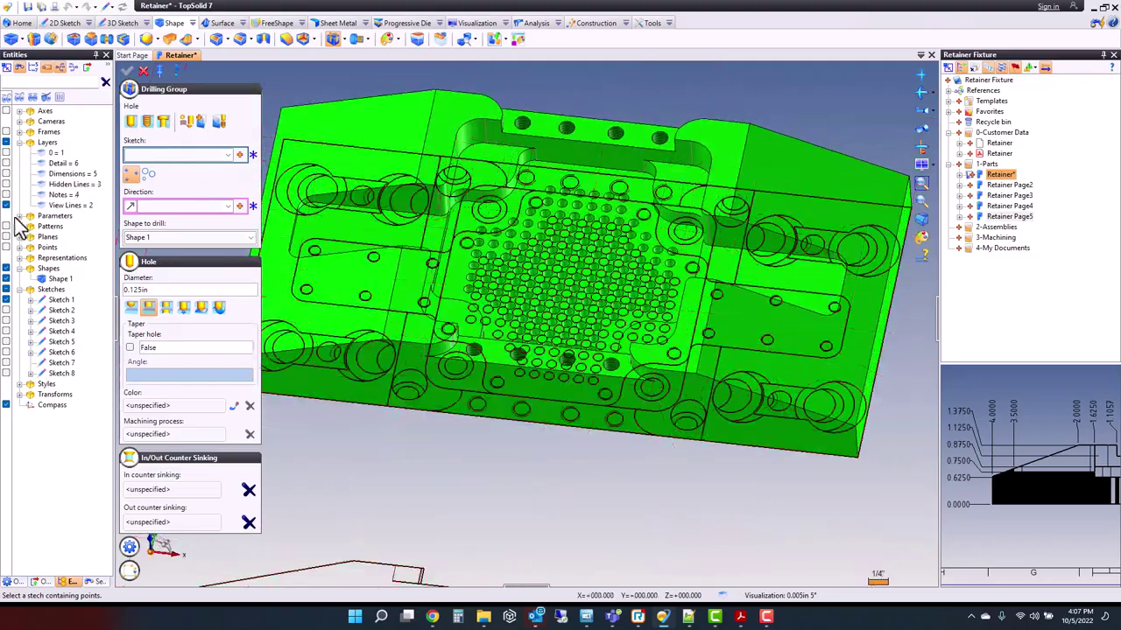
middle_click_drag(372, 306, 555, 300)
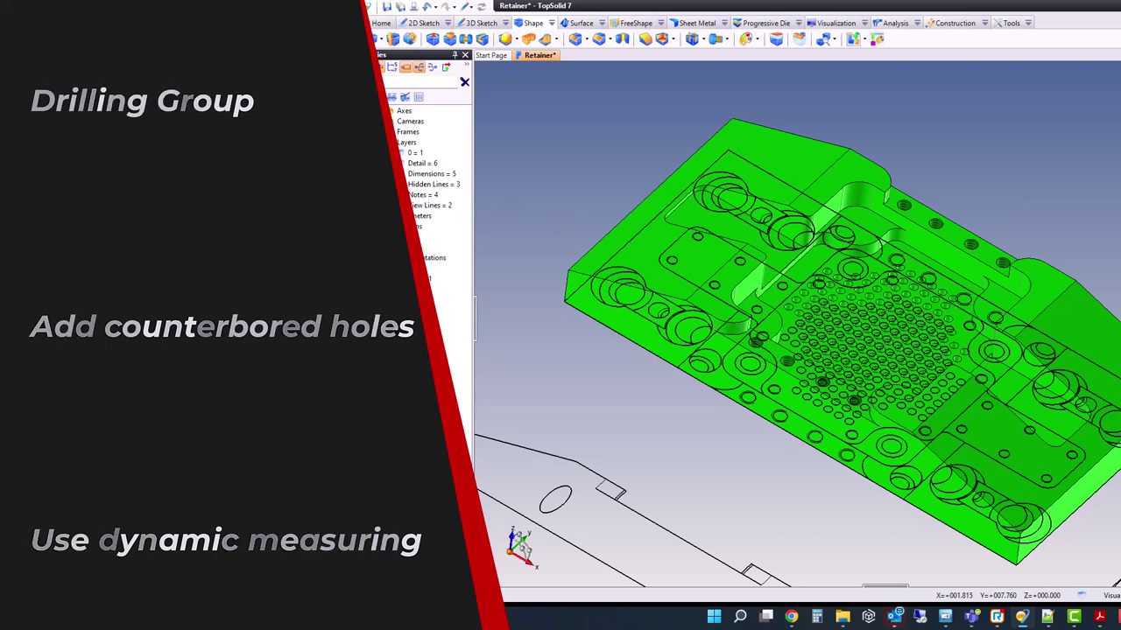
key("ctrl+t")
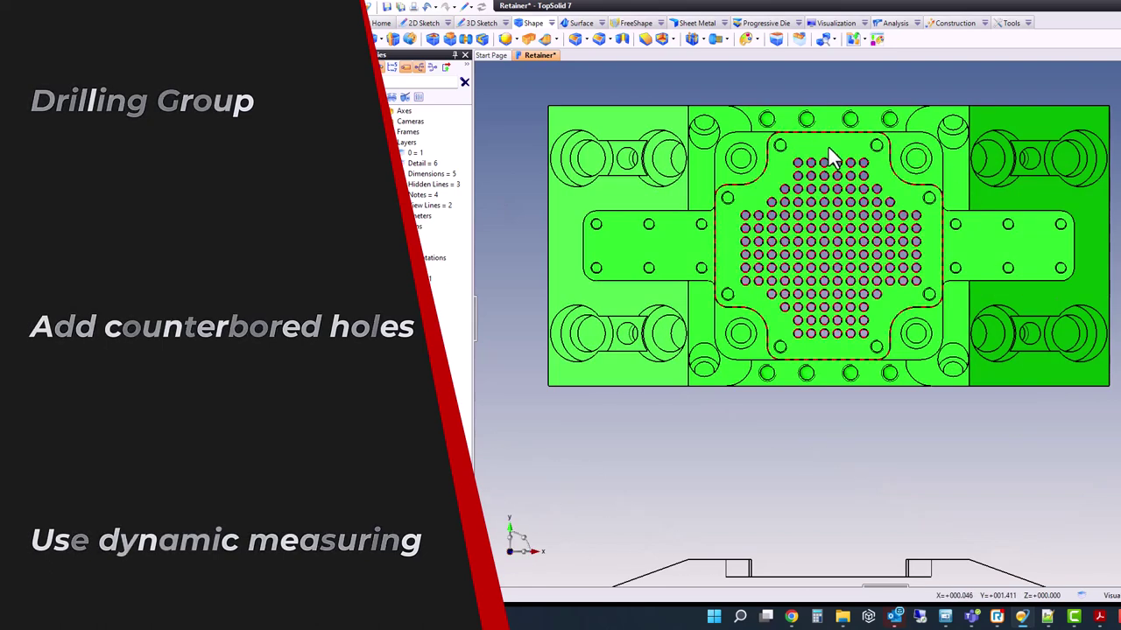
right_click(721, 173)
left_click(710, 206)
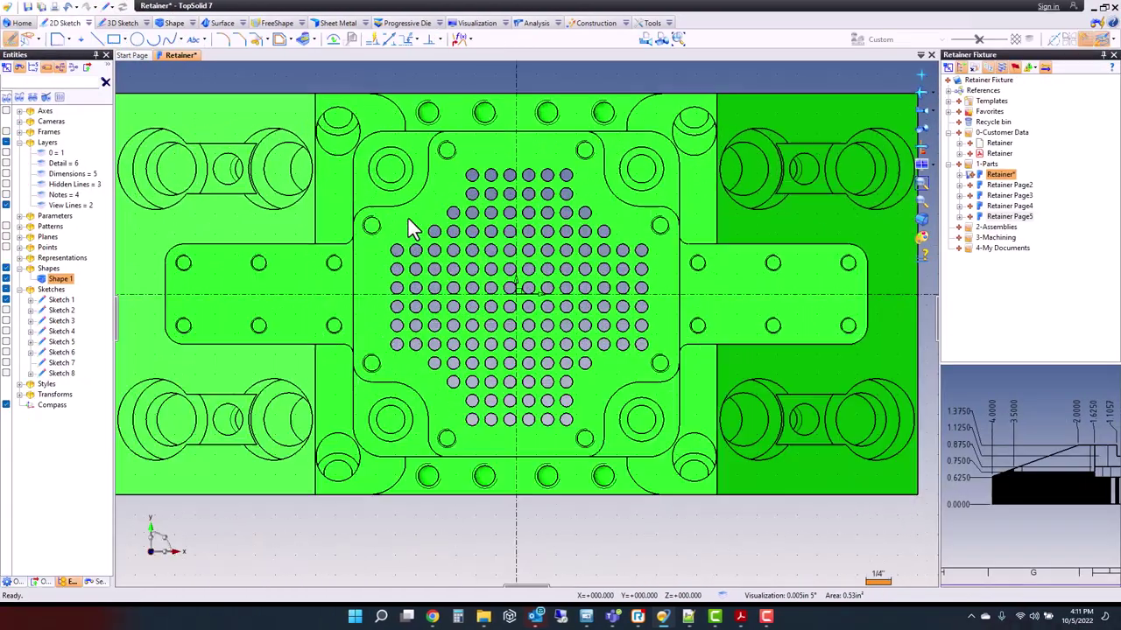
Step: Place sketch points at the centers of the four large concentric corner circles around the hole grid
left_click(80, 39)
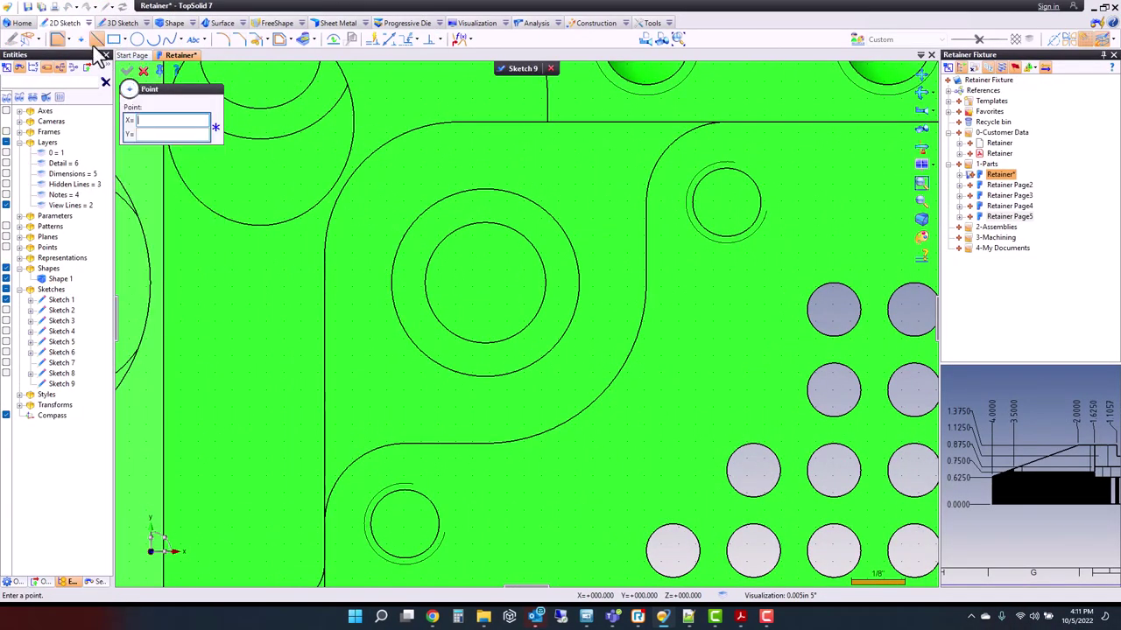
left_click(464, 338)
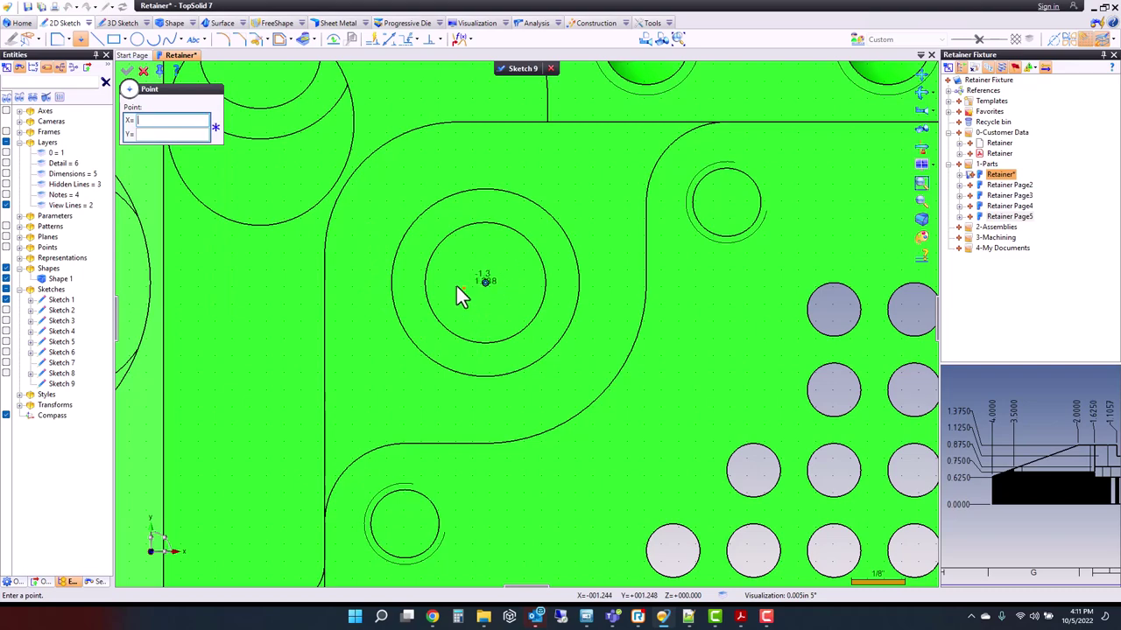
scroll(480, 287, "down", 3)
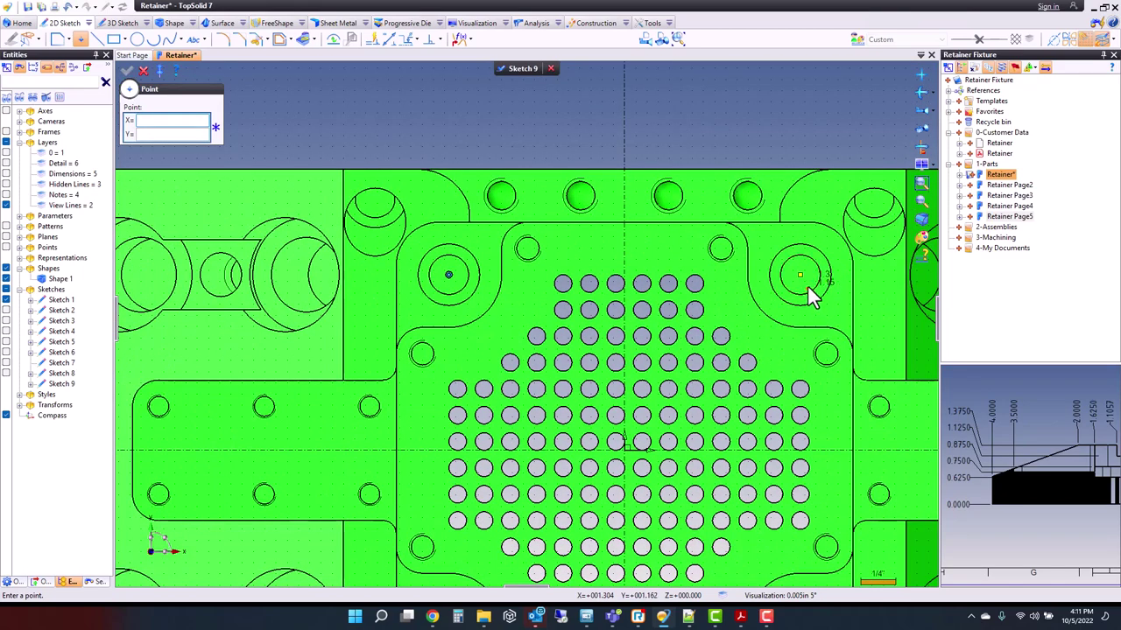
left_click(799, 276)
scroll(775, 298, "down", 3)
scroll(774, 462, "up", 3)
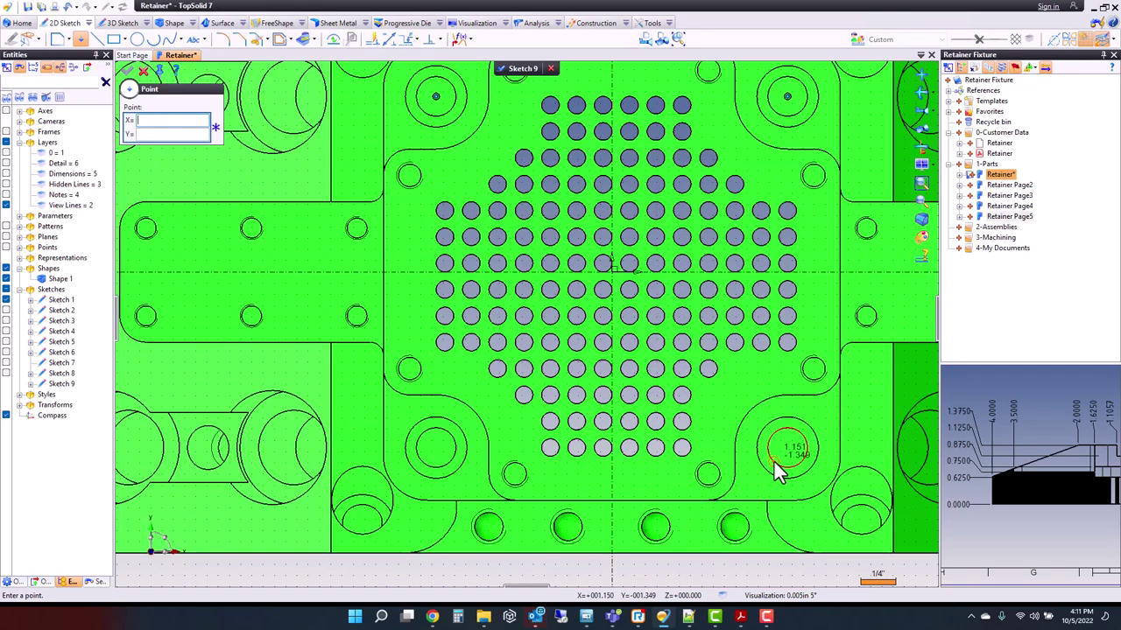
left_click(786, 446)
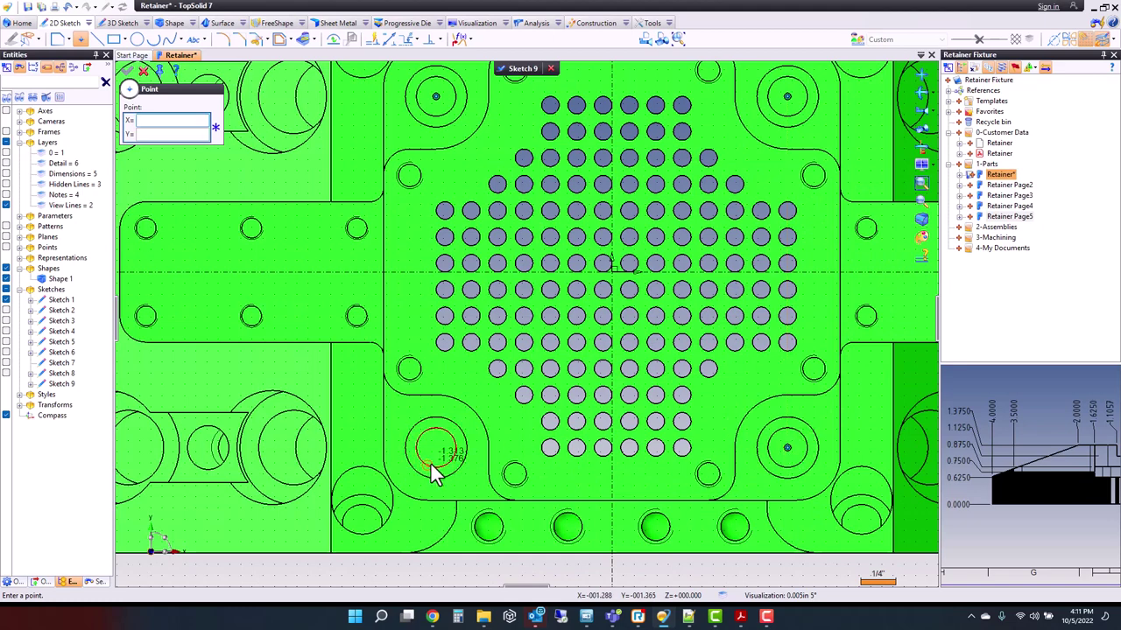
key("Escape")
Step: Start a Drilling Group on the points of Sketch 9 with the spot faced hole type
scroll(345, 305, "down", 3)
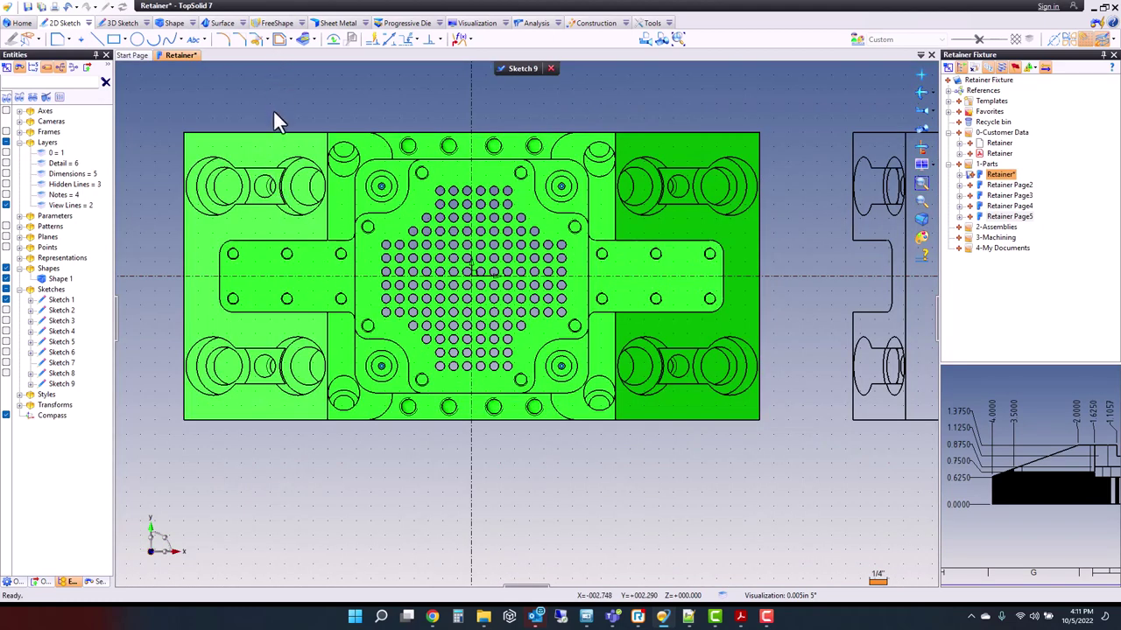
right_click(274, 114)
left_click(326, 252)
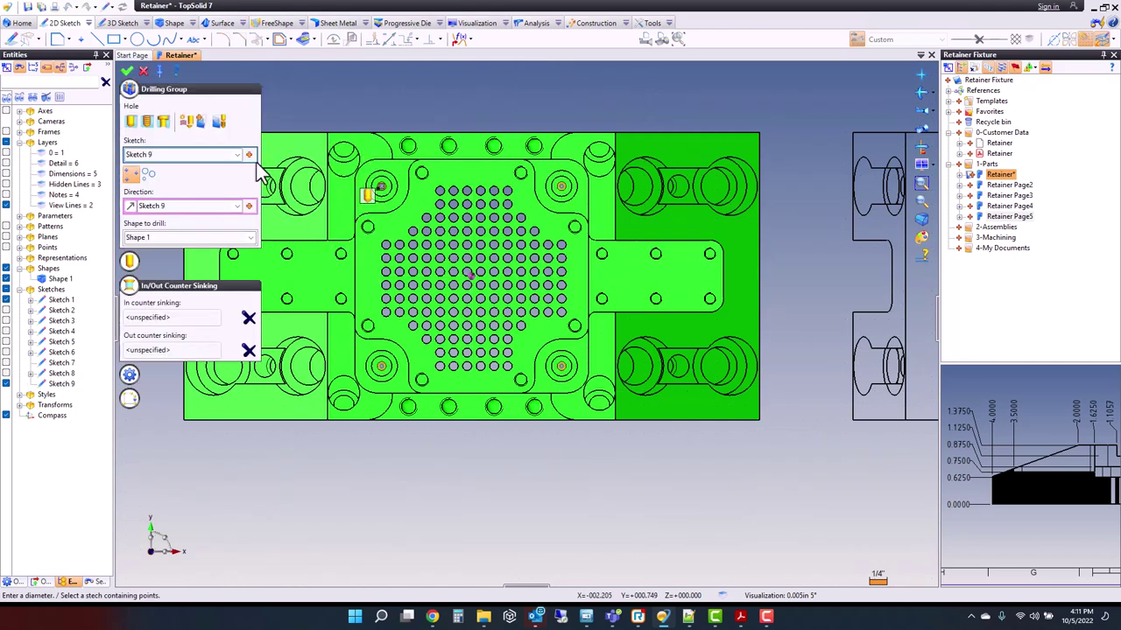
left_click(163, 122)
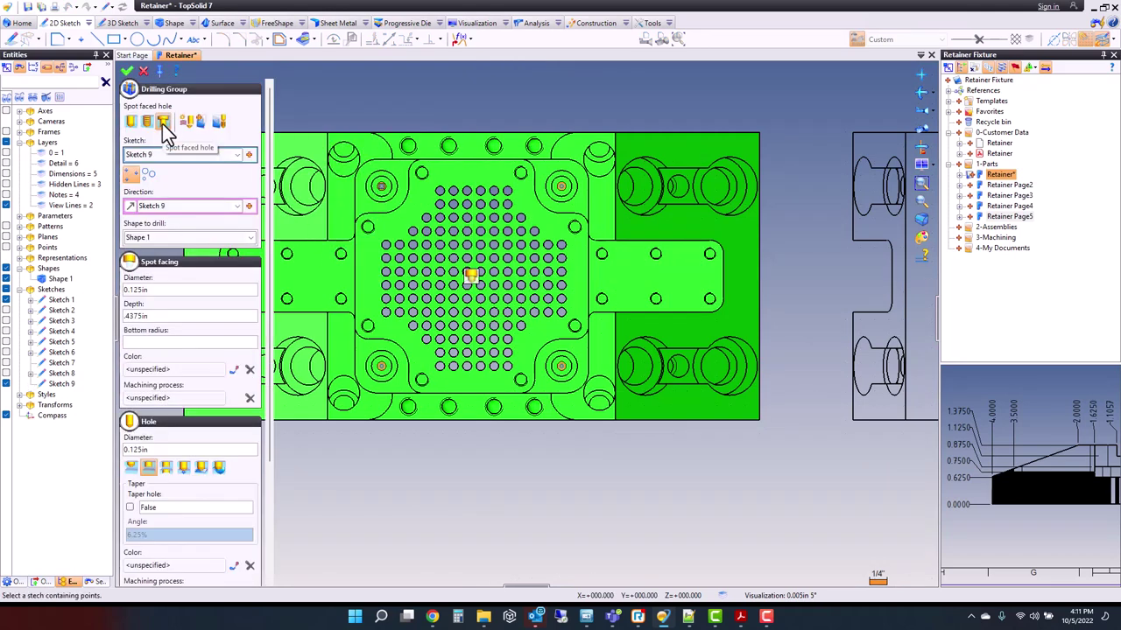
Step: Show the Notes layer and set the spot facing to 0.4375 in diameter and 0.3125 in depth
left_click(7, 195)
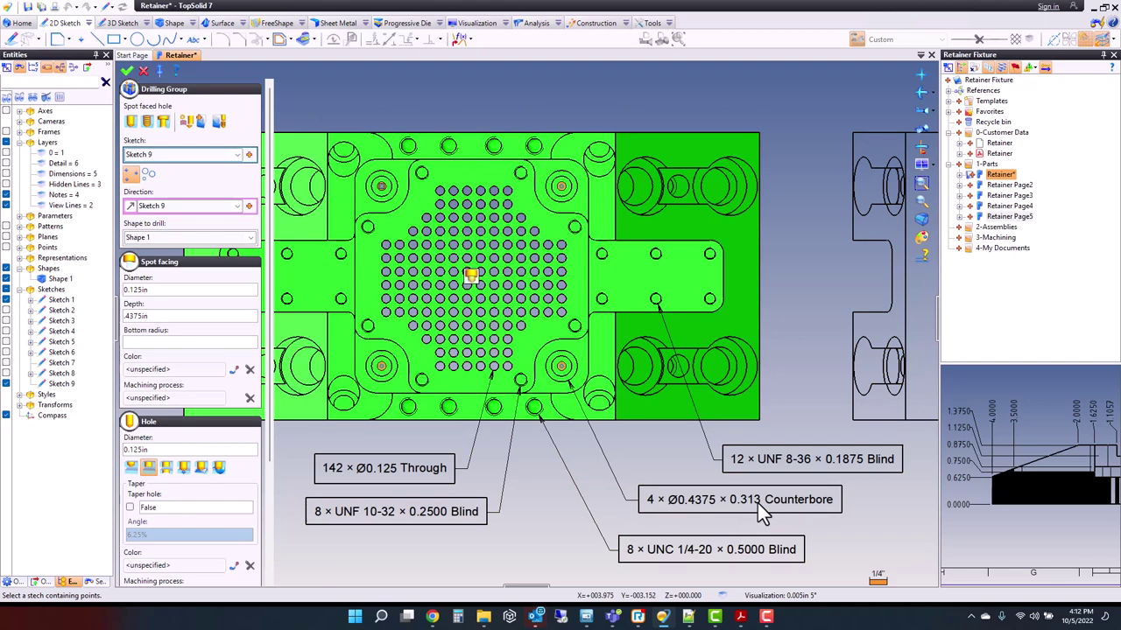
left_click(171, 293)
type(".4375")
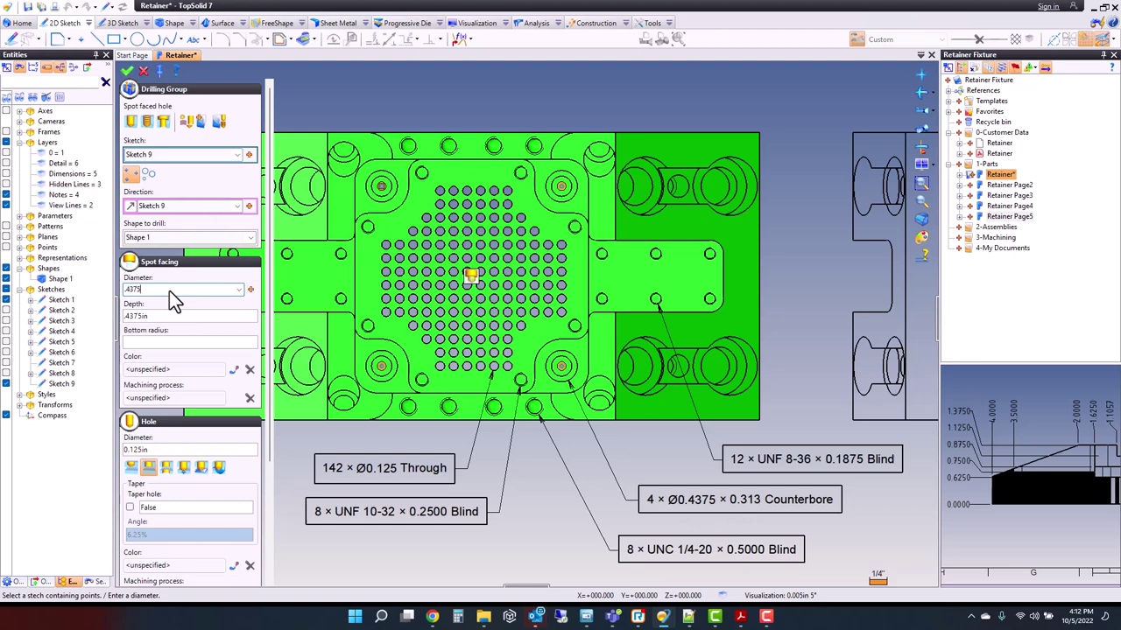
key("Return")
left_click(157, 316)
type(".3125")
key("Return")
Step: Set the hole diameter to 0.281 in by measuring a corner's inner circle, and create the four counterbored holes
left_click(164, 449)
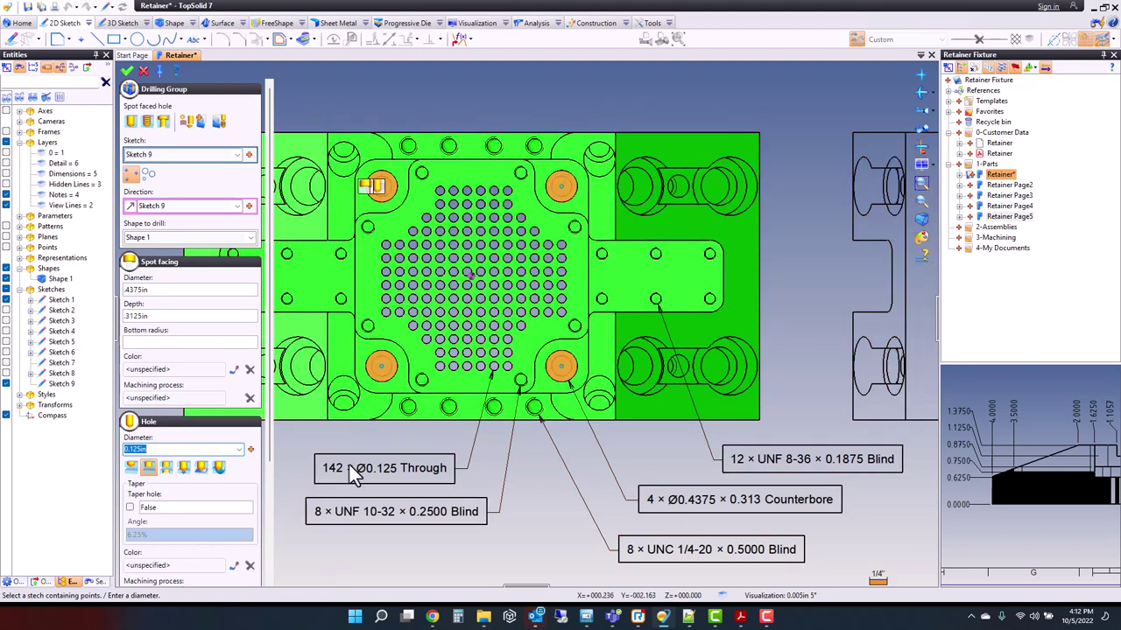
left_click(250, 449)
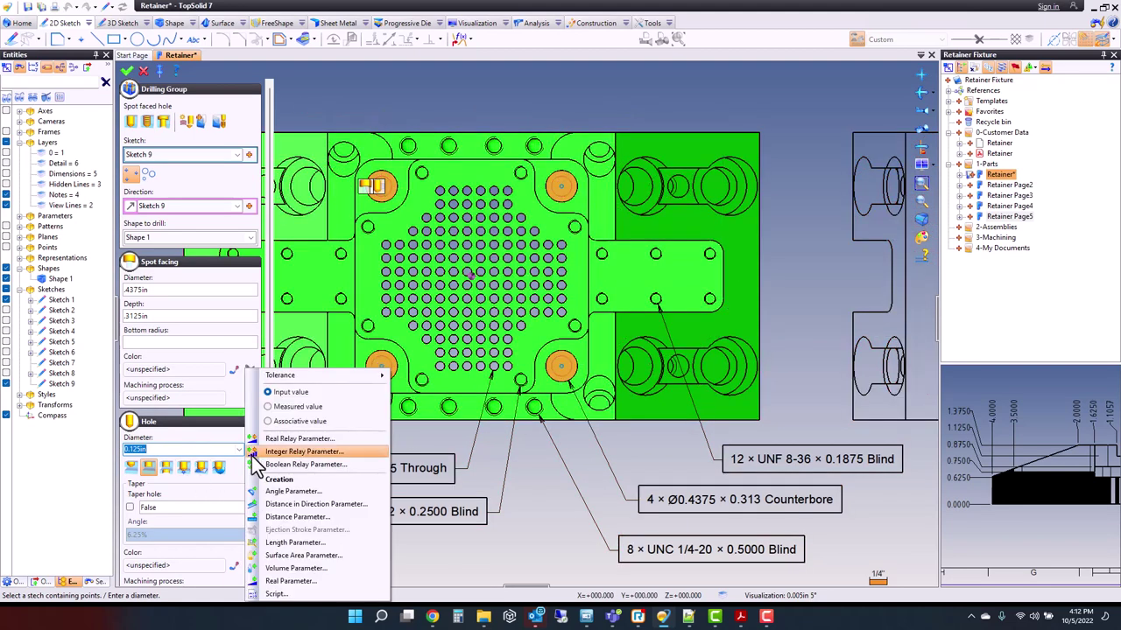
left_click(294, 411)
left_click(562, 378)
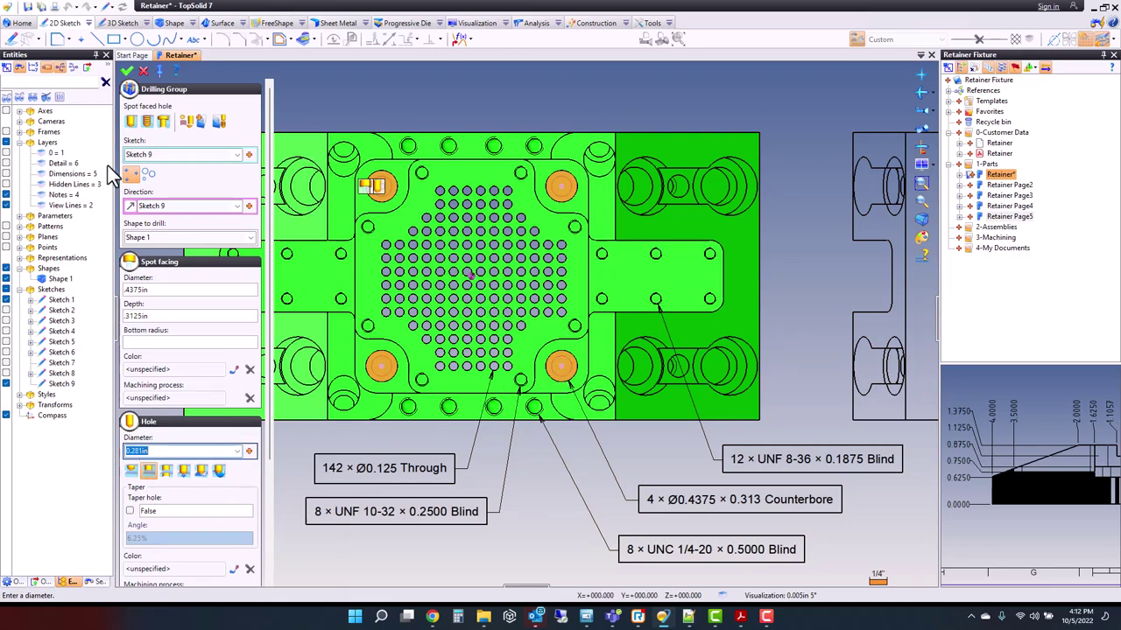
left_click(128, 71)
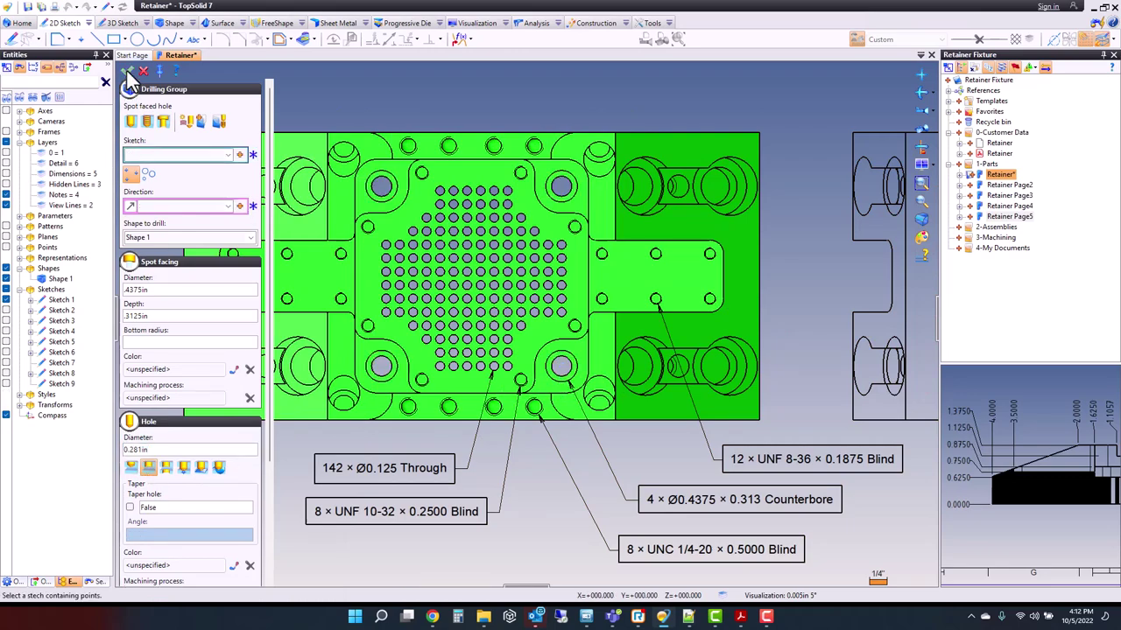
key("Home")
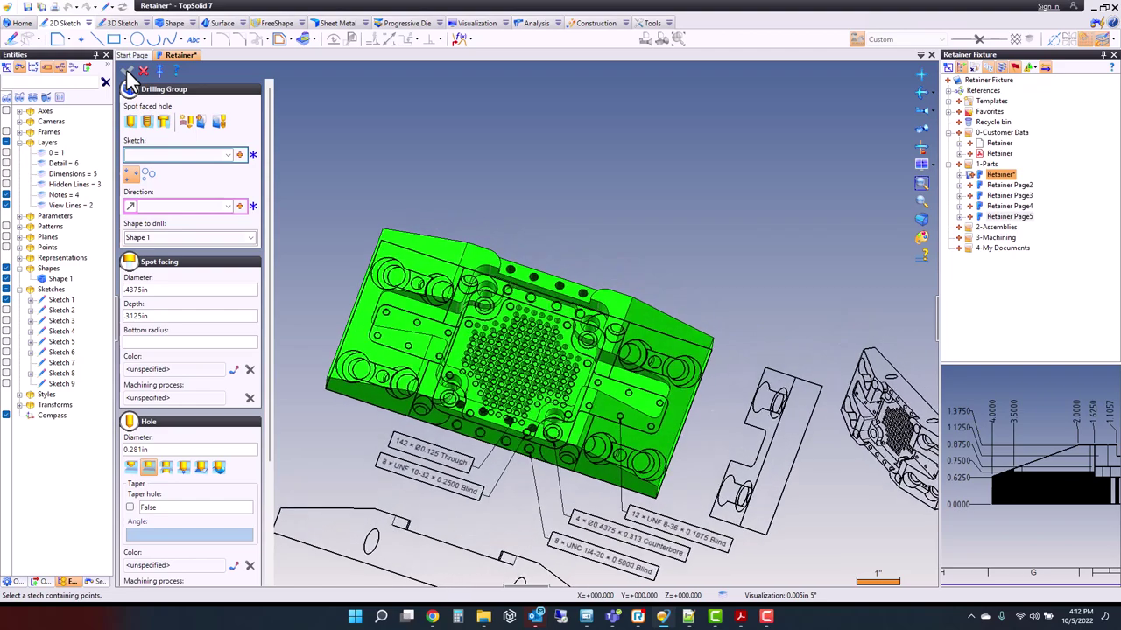
left_click(6, 205)
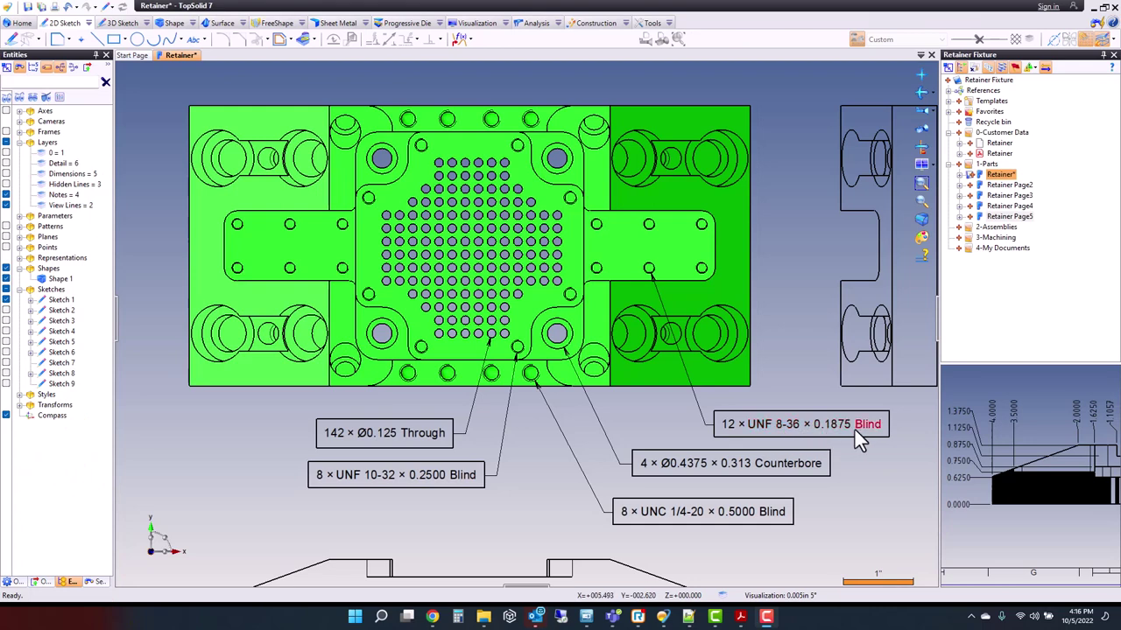
Step: Start a 2D sketch on the floor of the left-hand pocket and place points at the centers of its six hole circles
right_click(321, 245)
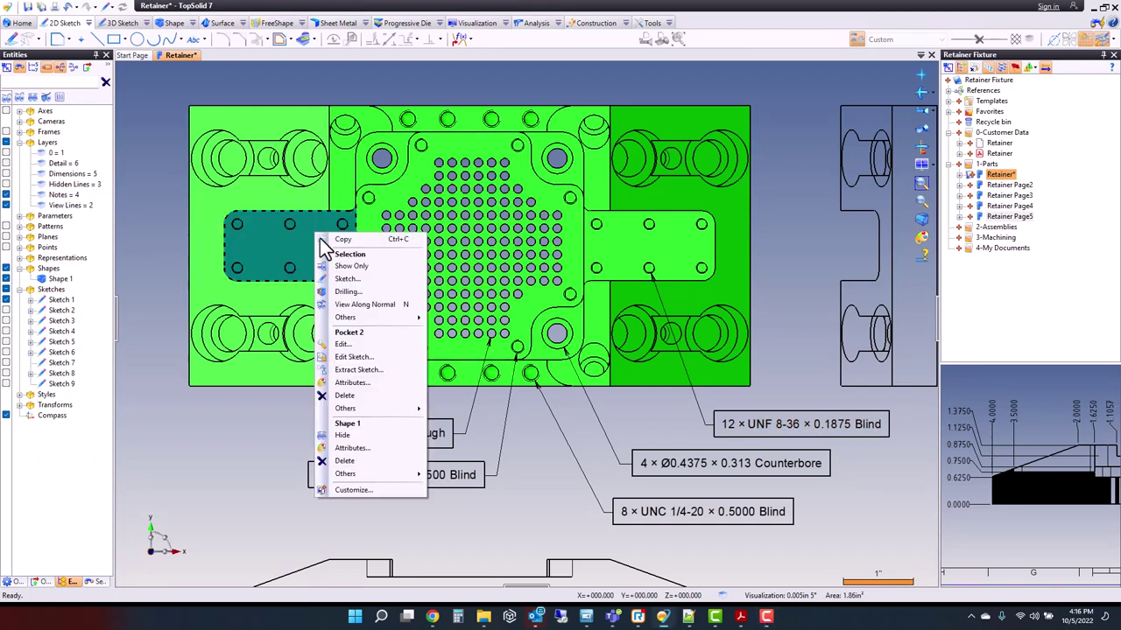
left_click(355, 291)
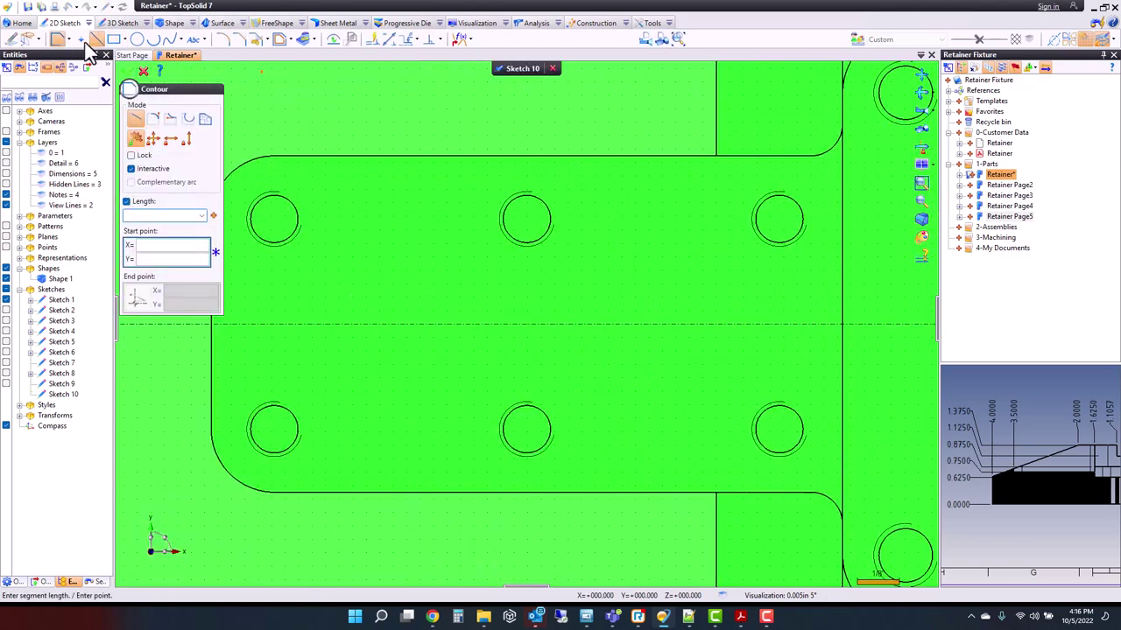
left_click(80, 39)
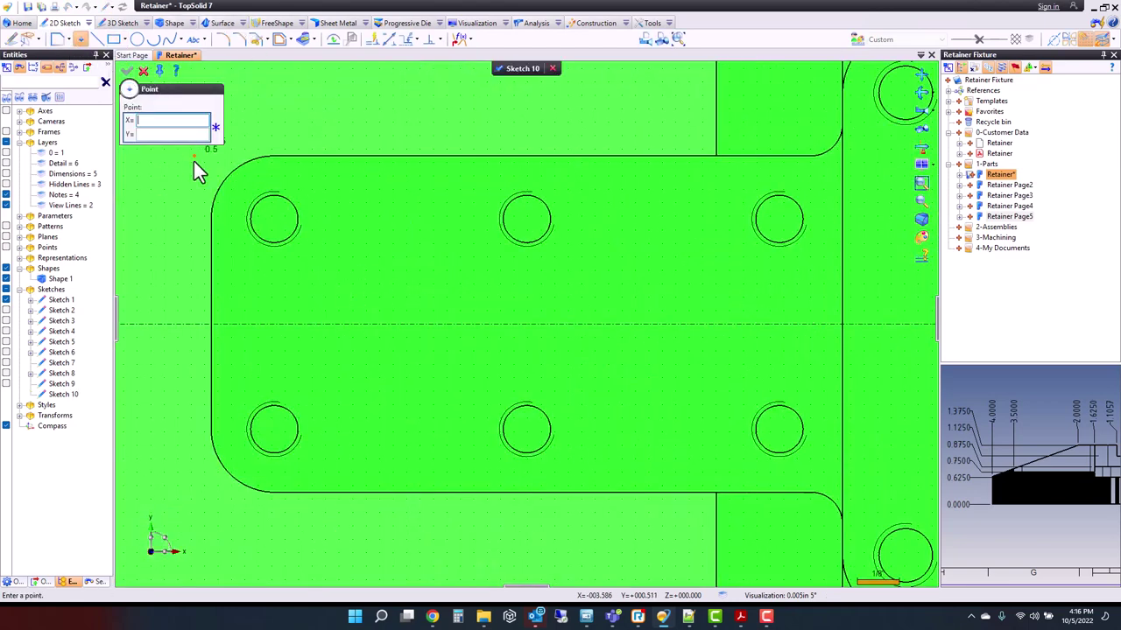
left_click(274, 219)
left_click(526, 218)
left_click(778, 227)
left_click(781, 438)
left_click(529, 439)
left_click(274, 432)
key("Escape")
Step: Start a Drilling Group on the six pocket points with the tapped hole type
scroll(401, 363, "down", 5)
middle_click_drag(418, 374, 158, 226)
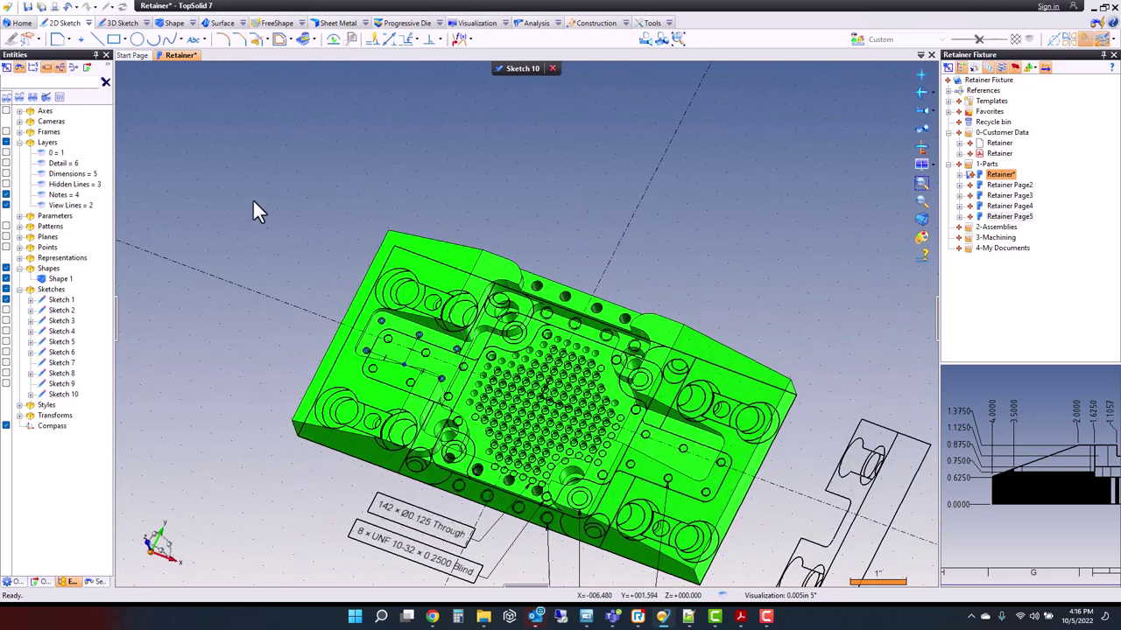
scroll(263, 209, "down", 2)
right_click(301, 178)
left_click(358, 314)
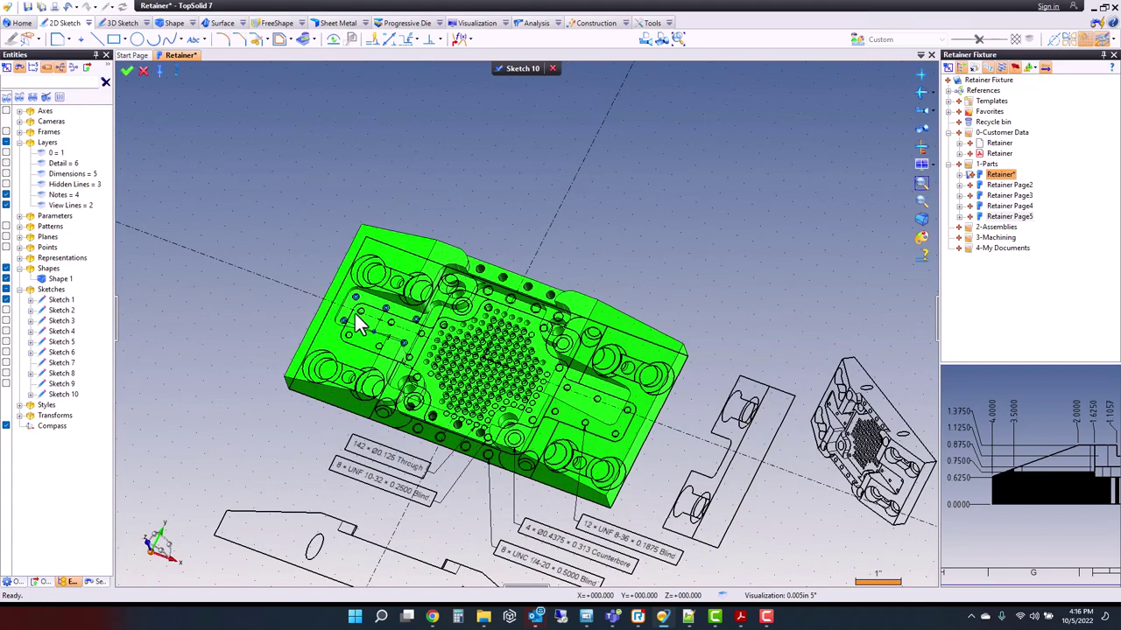
left_click(149, 121)
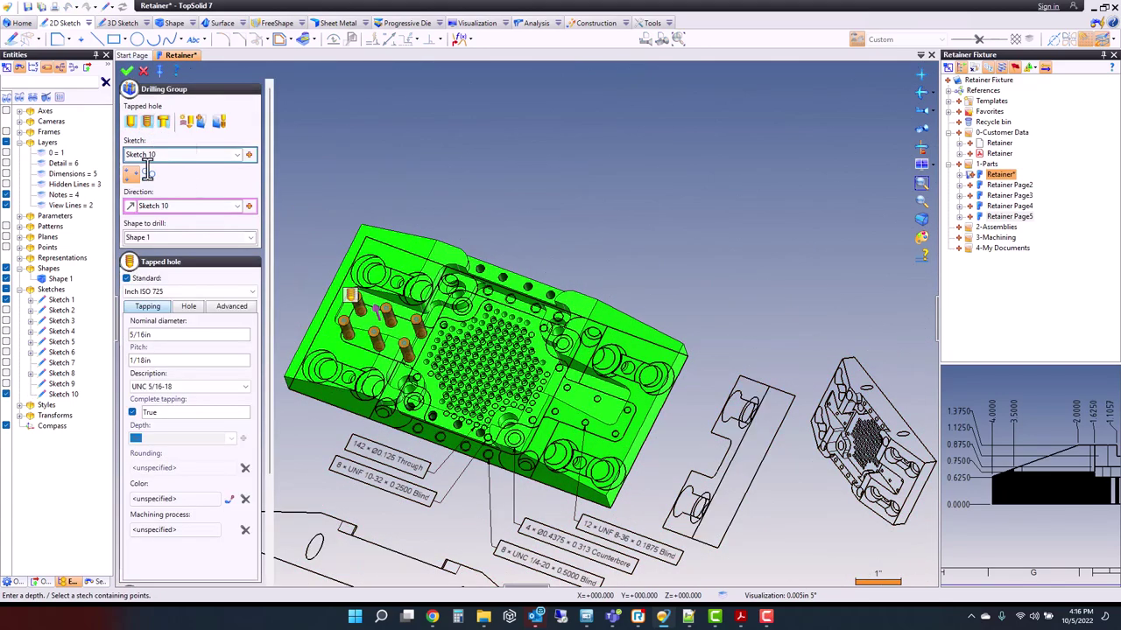
Step: Set the tapping to Inch Fine ISO 725, UNF 8-36, with complete tapping off and a depth of 0.1875 in
left_click(171, 291)
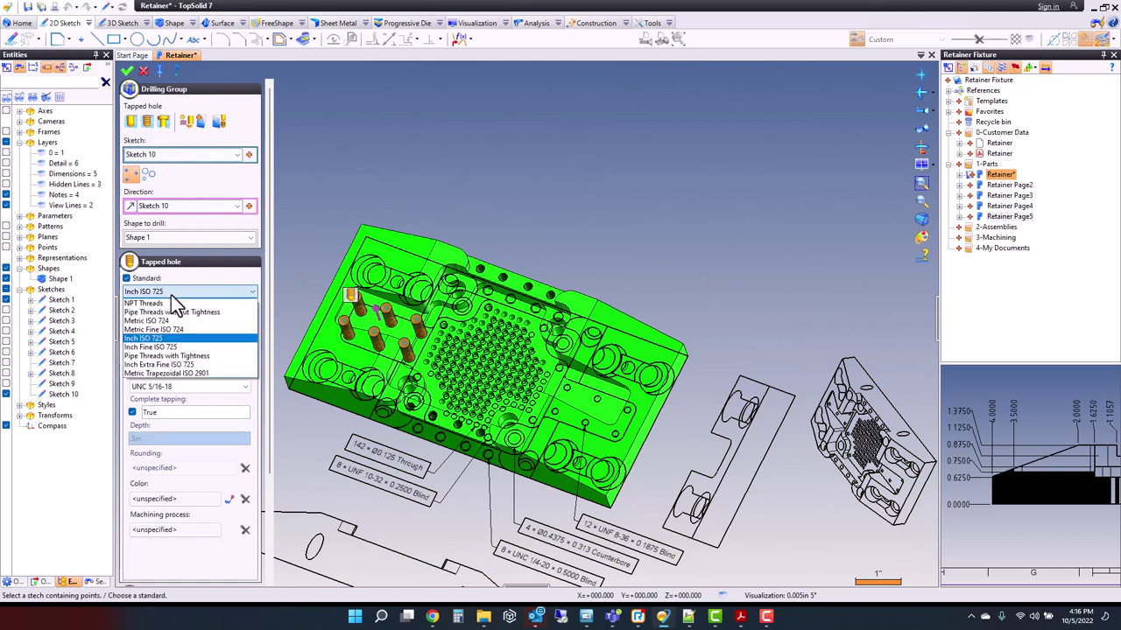
left_click(161, 347)
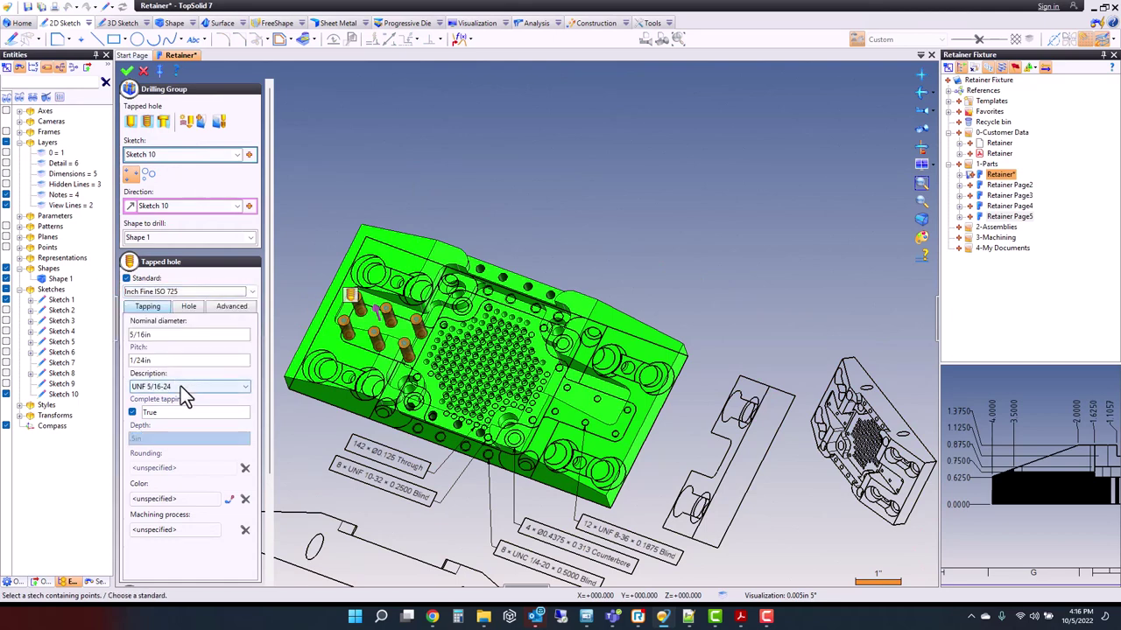
left_click(180, 386)
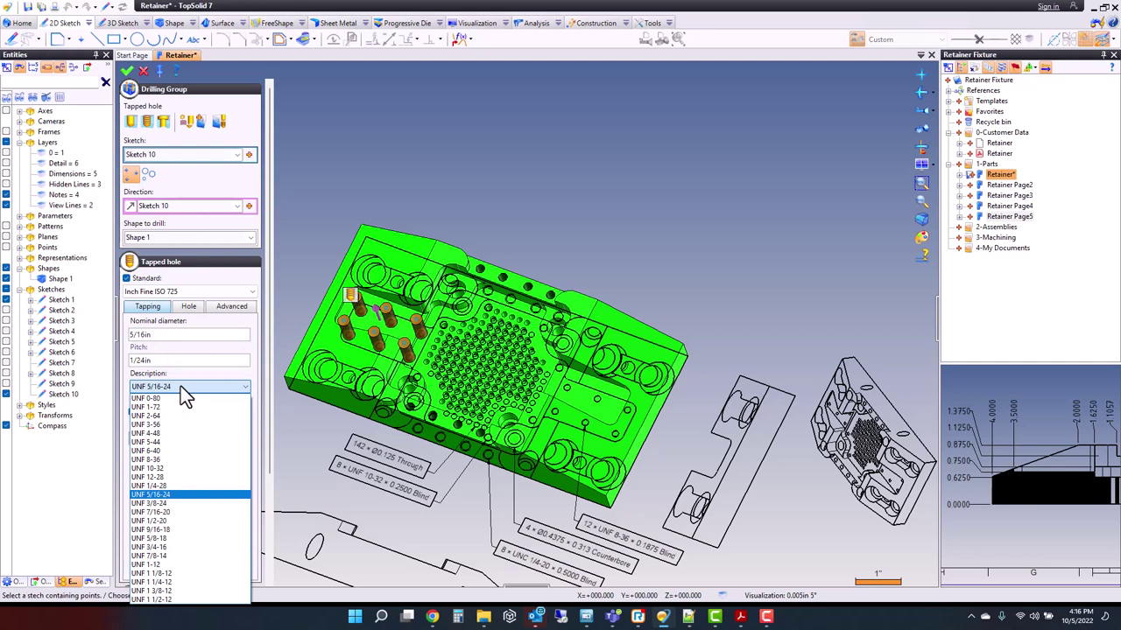
left_click(189, 458)
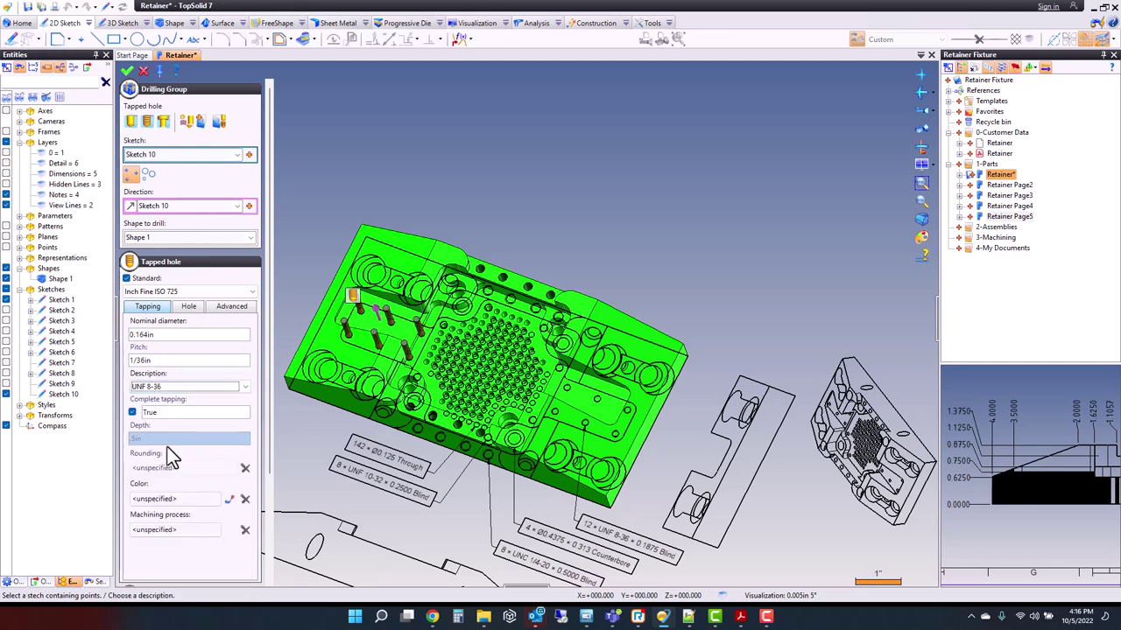
left_click(132, 413)
left_click(178, 439)
type(".1875")
key("Return")
Step: Make the drilled holes blind with the manual hole depth turned off, and create the tapped holes
left_click(188, 306)
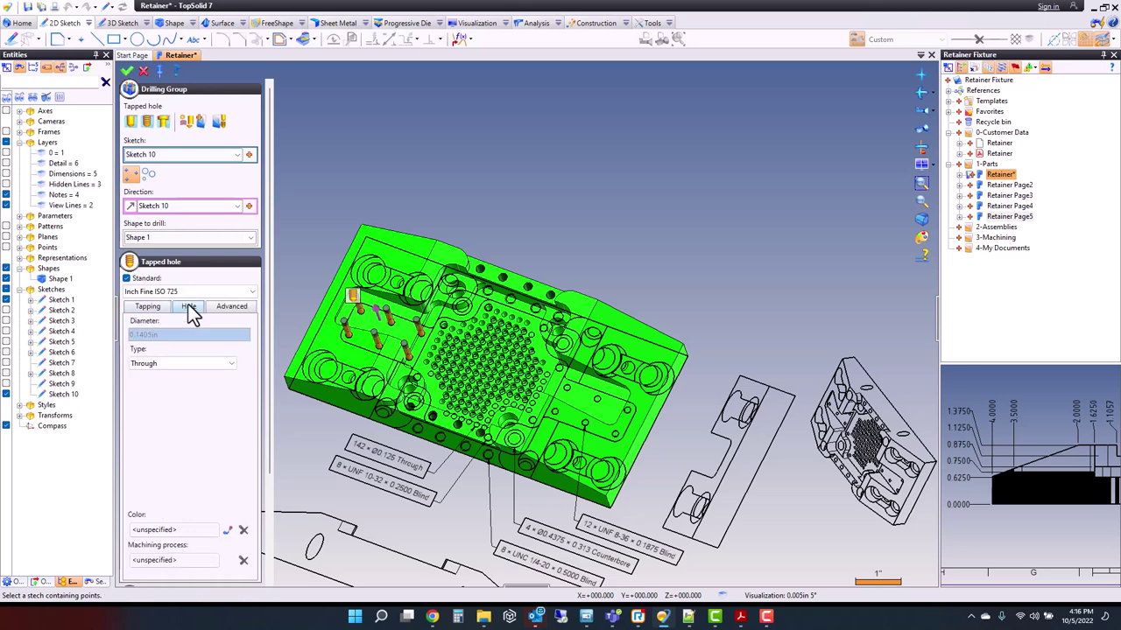
left_click(145, 363)
left_click(140, 375)
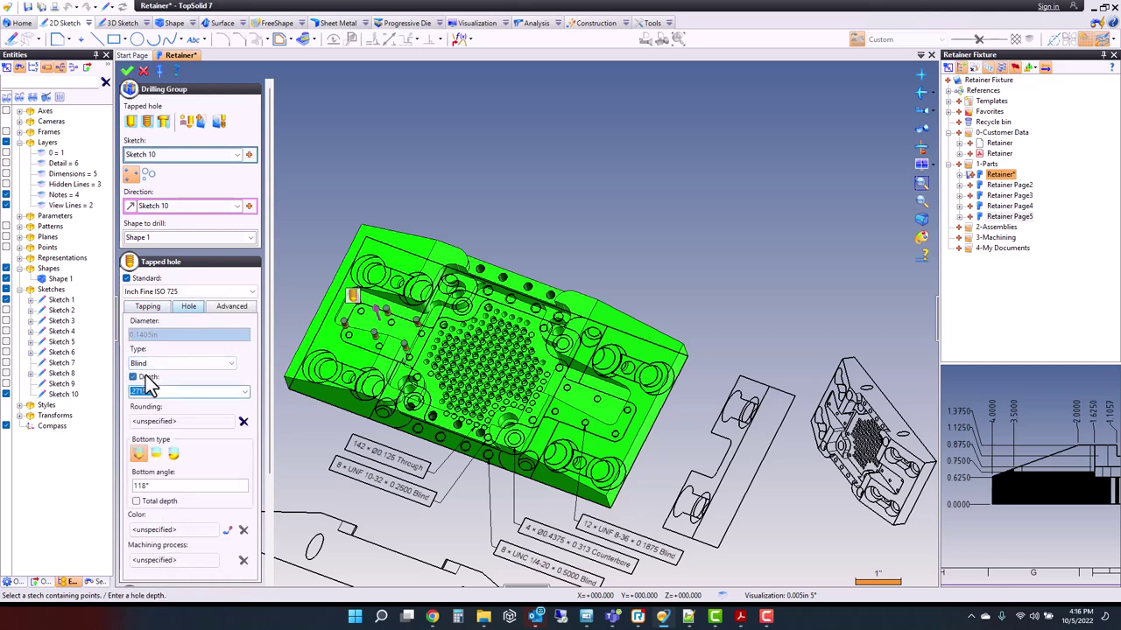
left_click(140, 377)
middle_click_drag(293, 351, 262, 306)
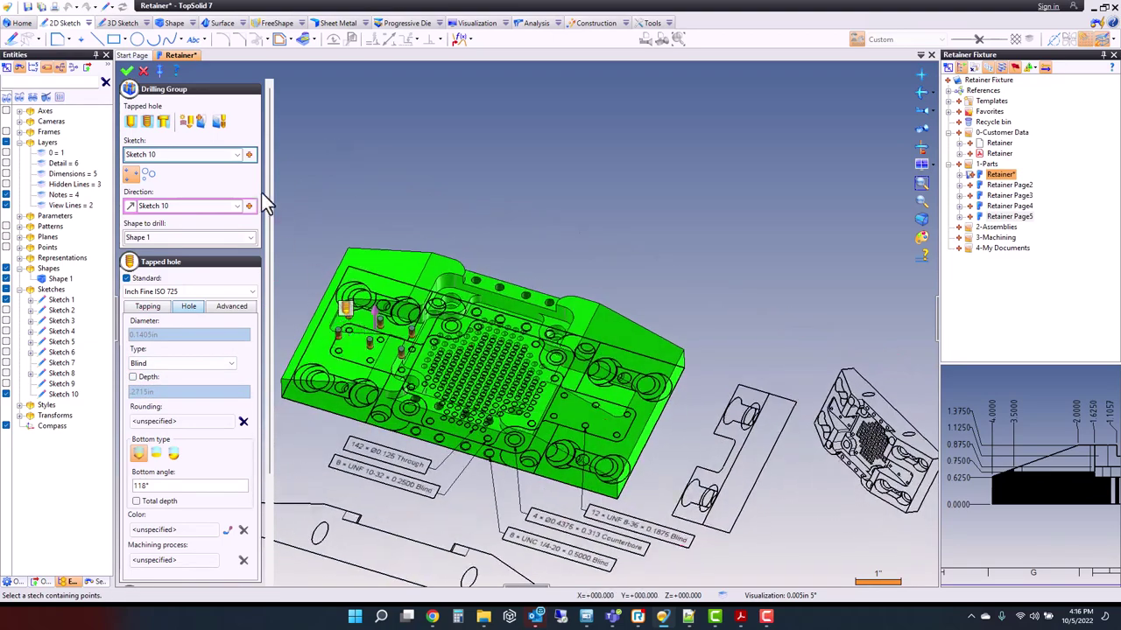
left_click(128, 72)
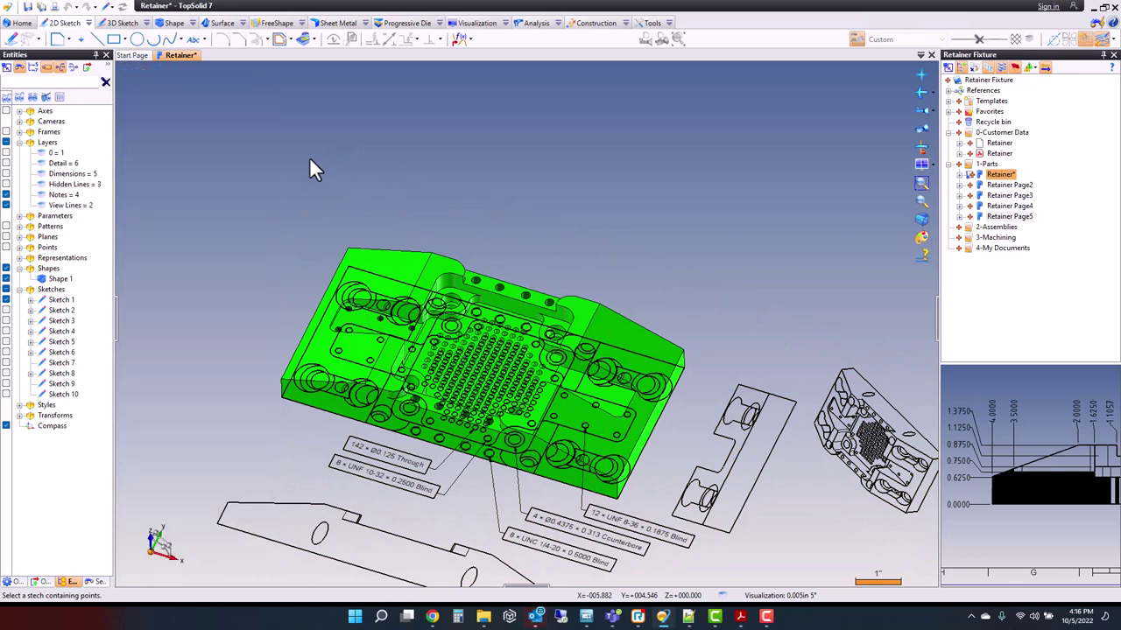
Step: Hide the Notes and View Lines layers
left_click(7, 195)
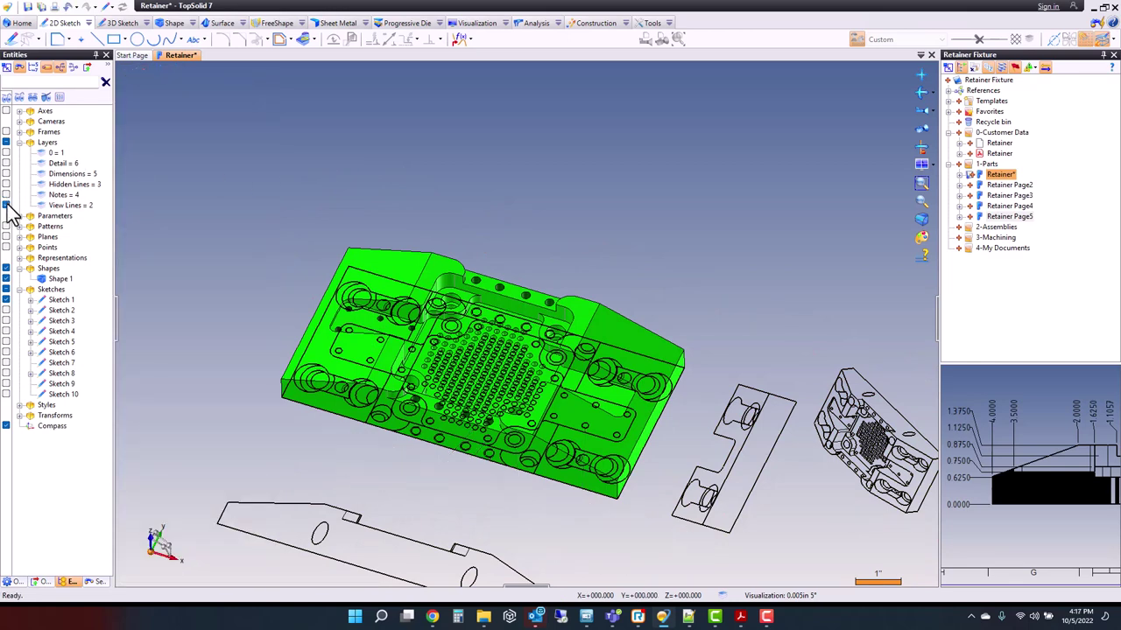
left_click(6, 205)
scroll(368, 316, "up", 5)
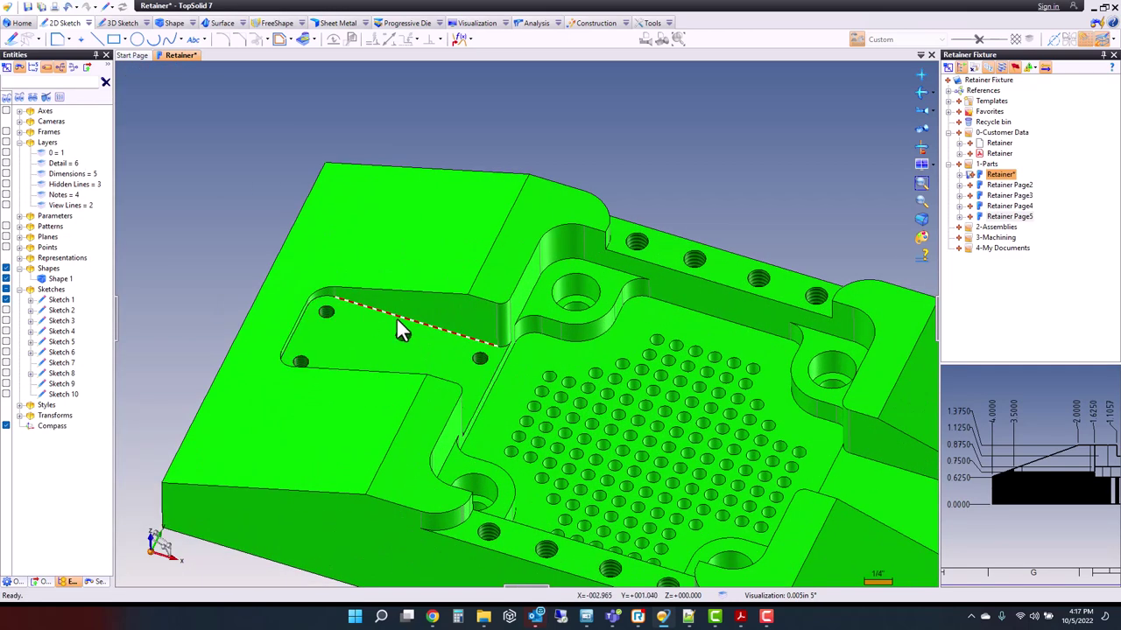
Step: Repeat the pocket's tapped drilling group in the opposite pocket using a symmetrical pattern about the Absolute YZ Plane
right_click(402, 342)
mouse_move(453, 490)
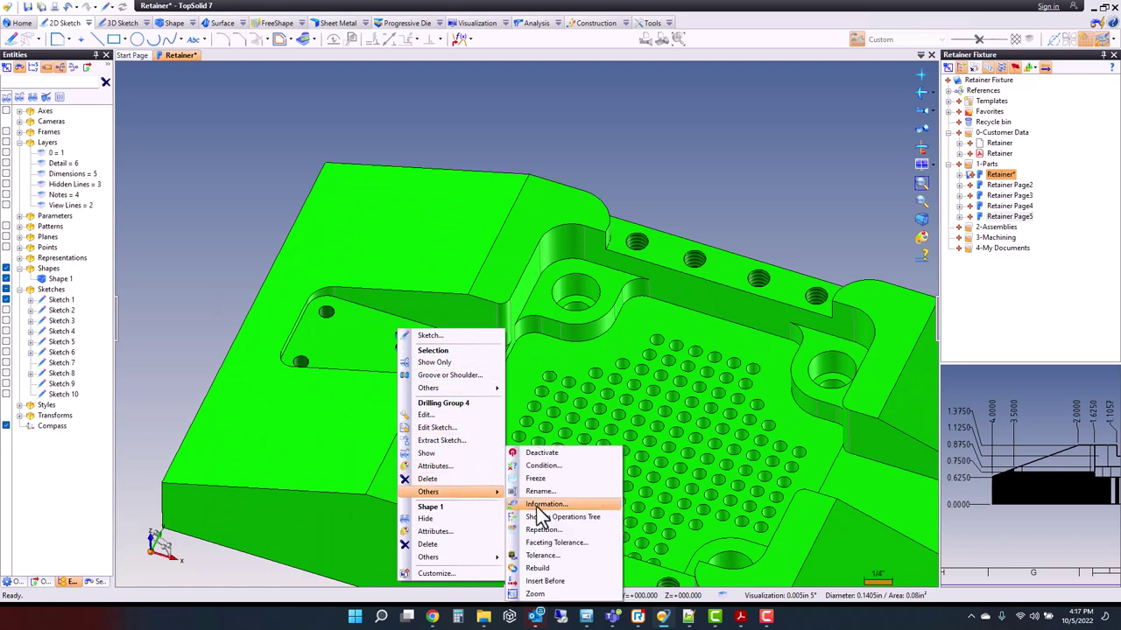
left_click(563, 530)
left_click(193, 256)
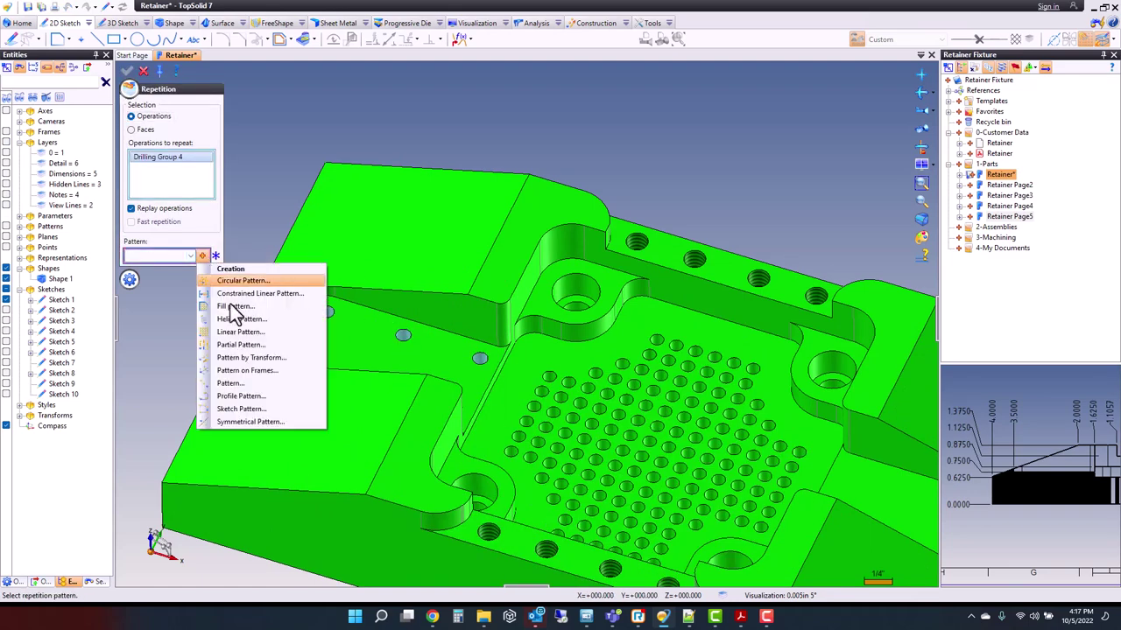
left_click(261, 421)
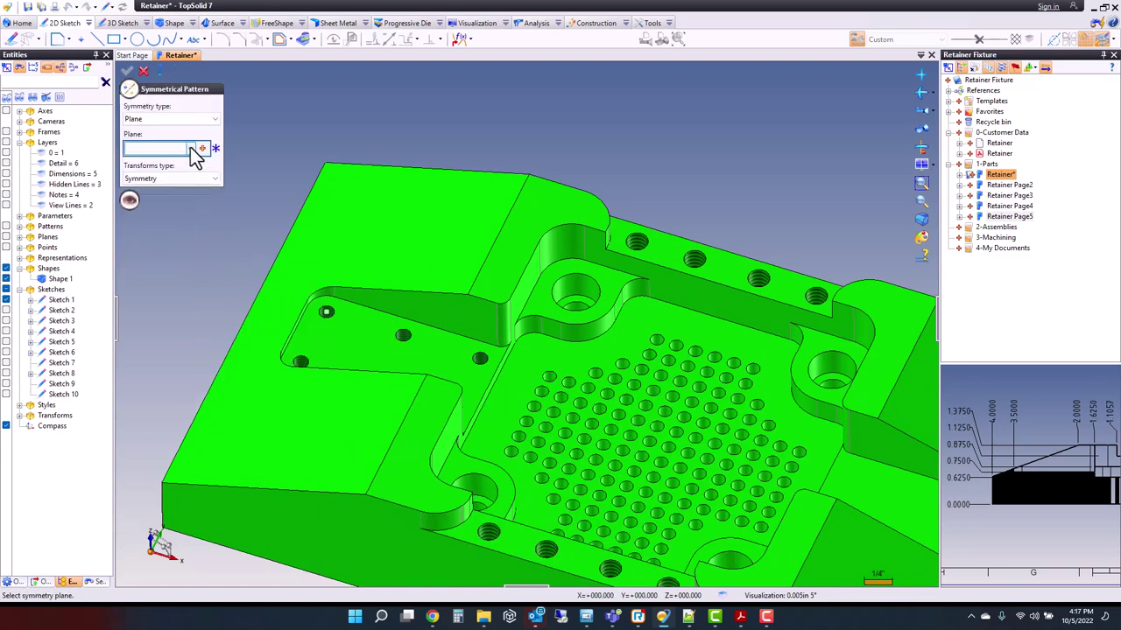
left_click(189, 148)
left_click(175, 179)
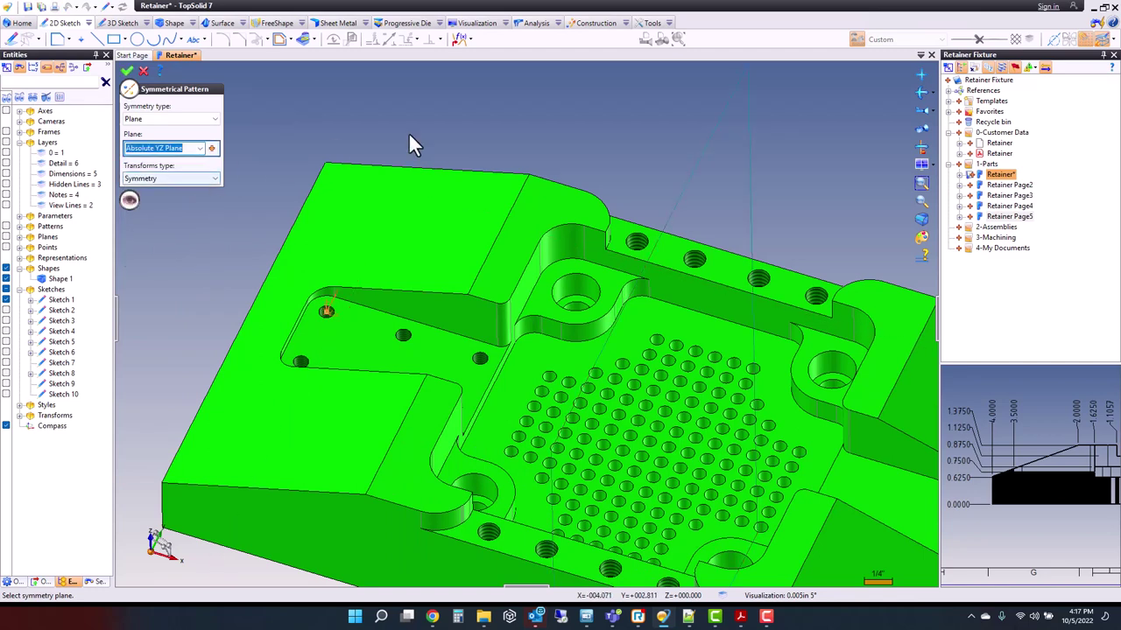
left_click(128, 72)
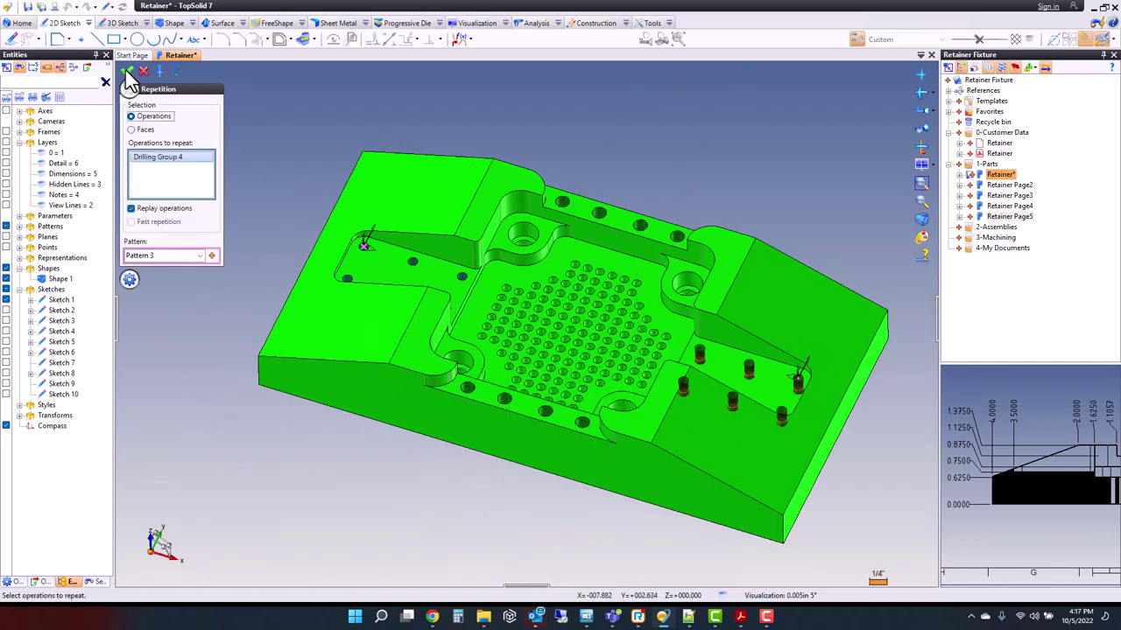
key("Escape")
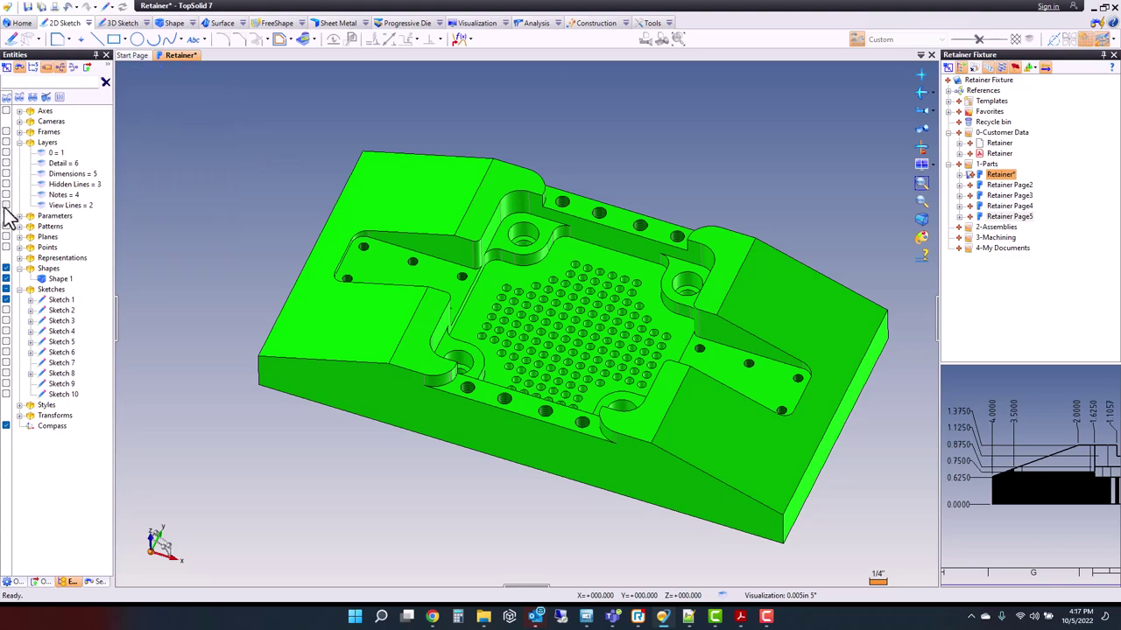
Step: Show the View Lines layer and check the mirrored tapped holes against the drawing's hole circles from above
left_click(6, 205)
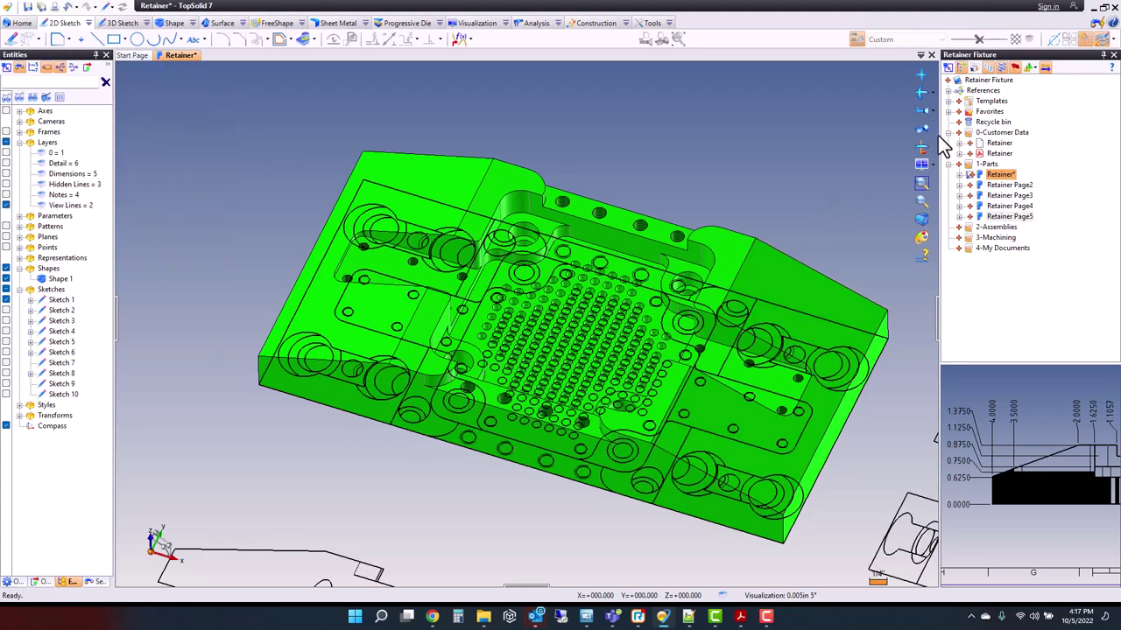
left_click(921, 111)
scroll(783, 288, "up", 5)
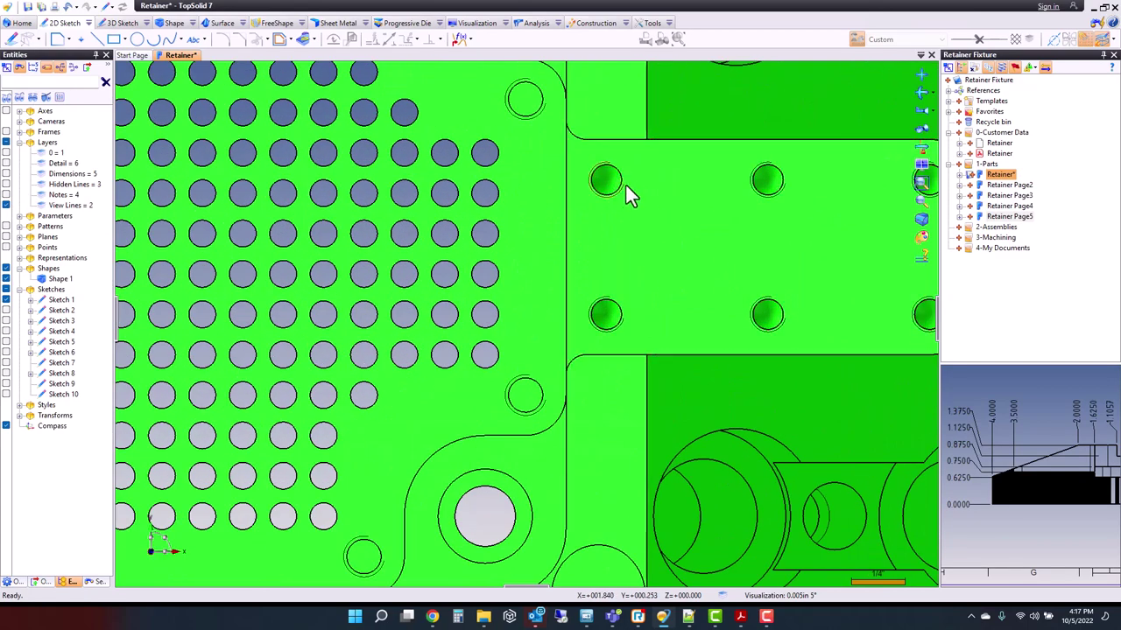
scroll(598, 262, "down", 6)
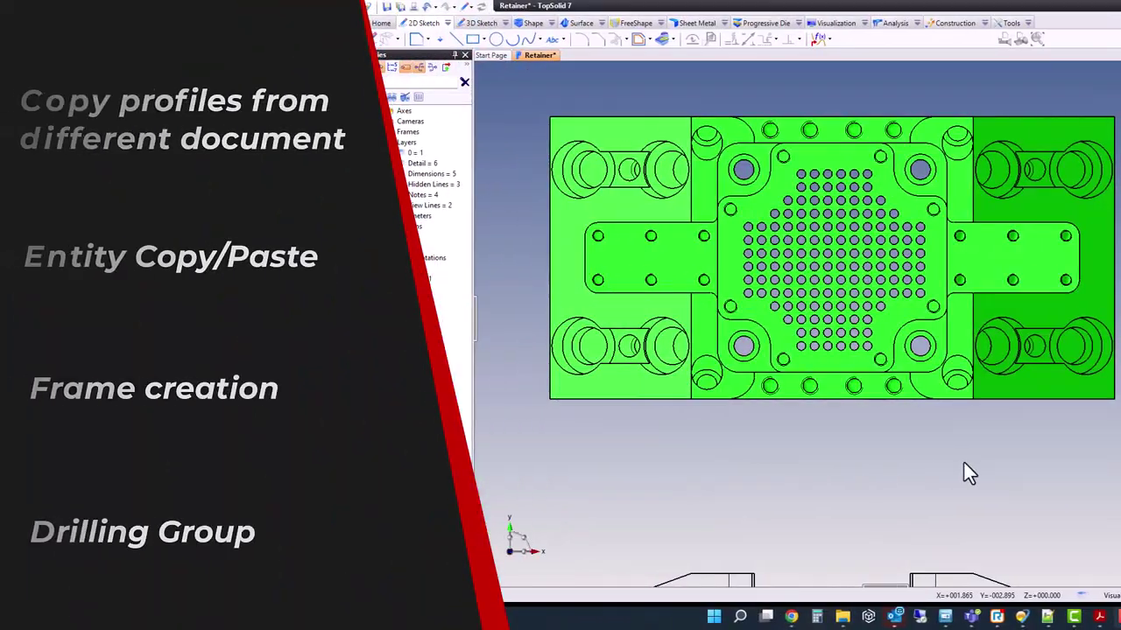
middle_click_drag(963, 461, 855, 445)
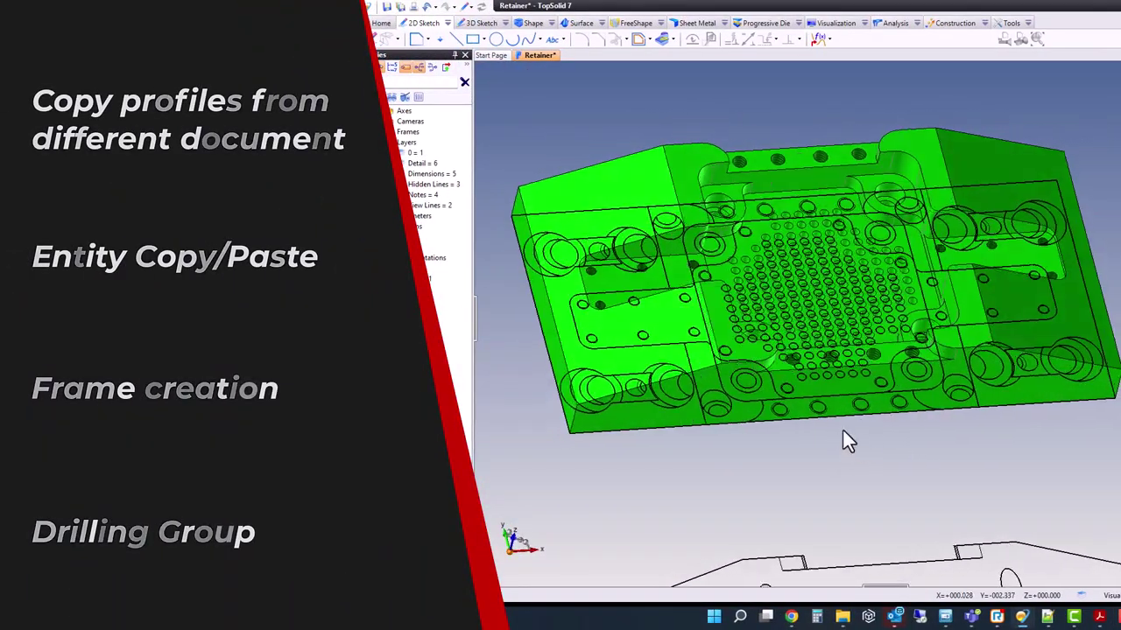
scroll(1026, 442, "down", 3)
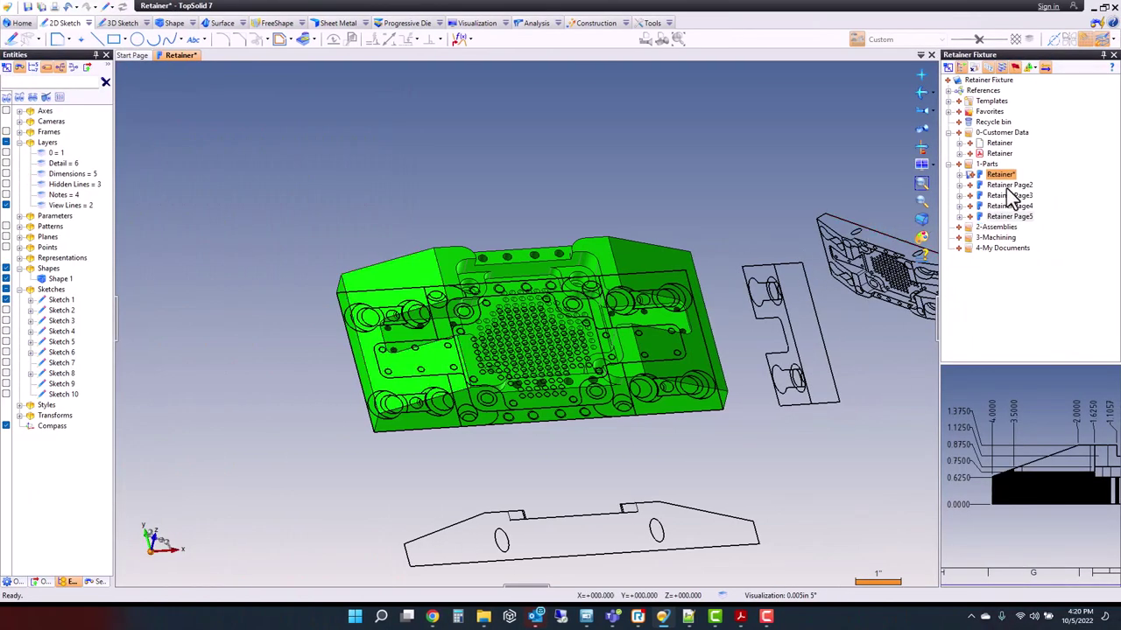
Step: Open the Retainer Page3 document from the project's 1-Parts folder
left_click(1010, 195)
double_click(1012, 198)
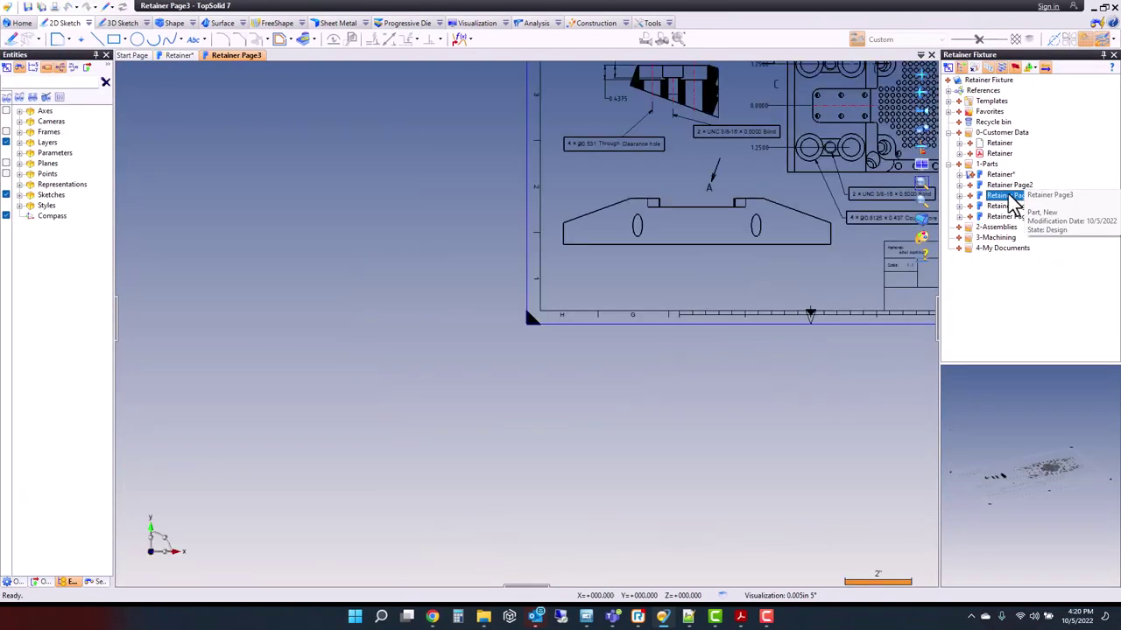
scroll(282, 363, "down", 2)
scroll(636, 206, "up", 5)
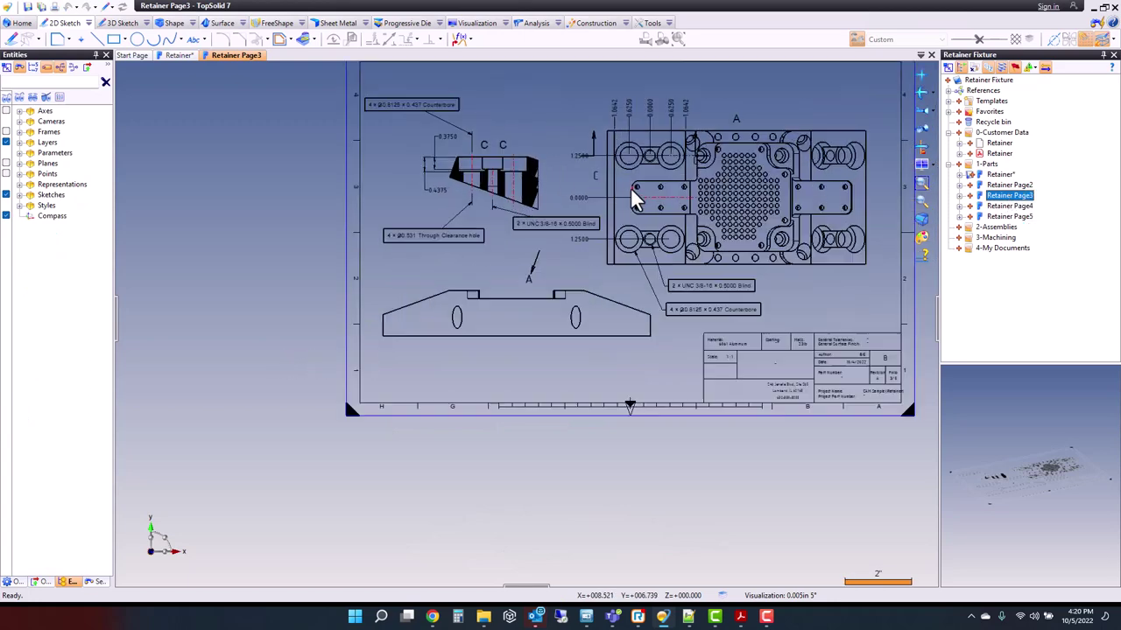
middle_click_drag(637, 214, 643, 246)
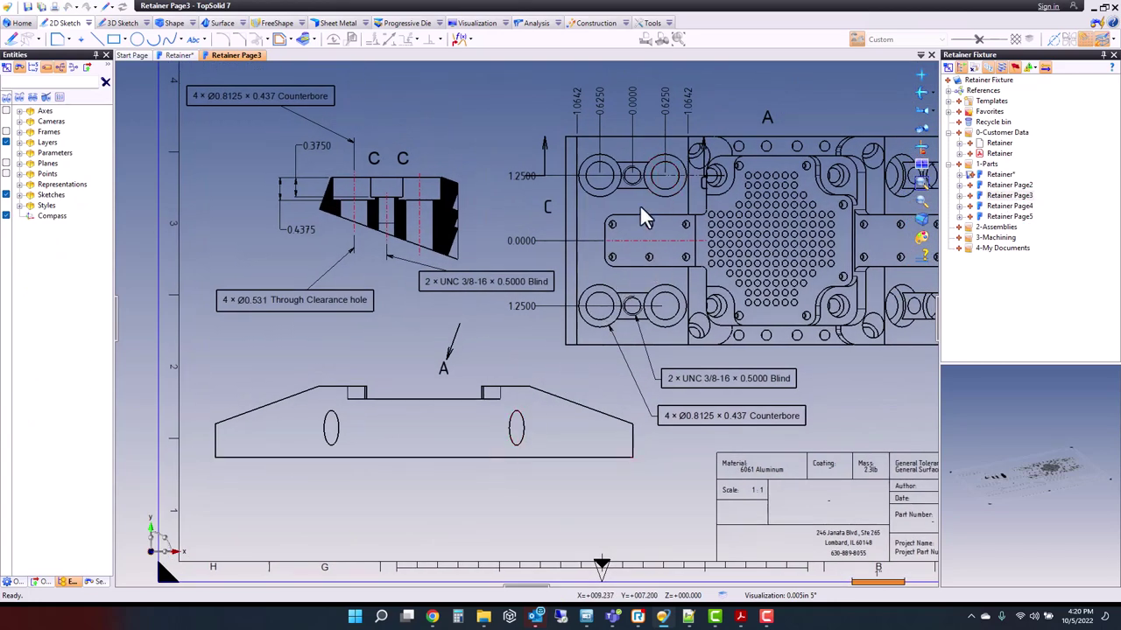
Step: Hide the 0, Dimensions, Hatching and Notes layers so only the View Lines layer is displayed
left_click(21, 143)
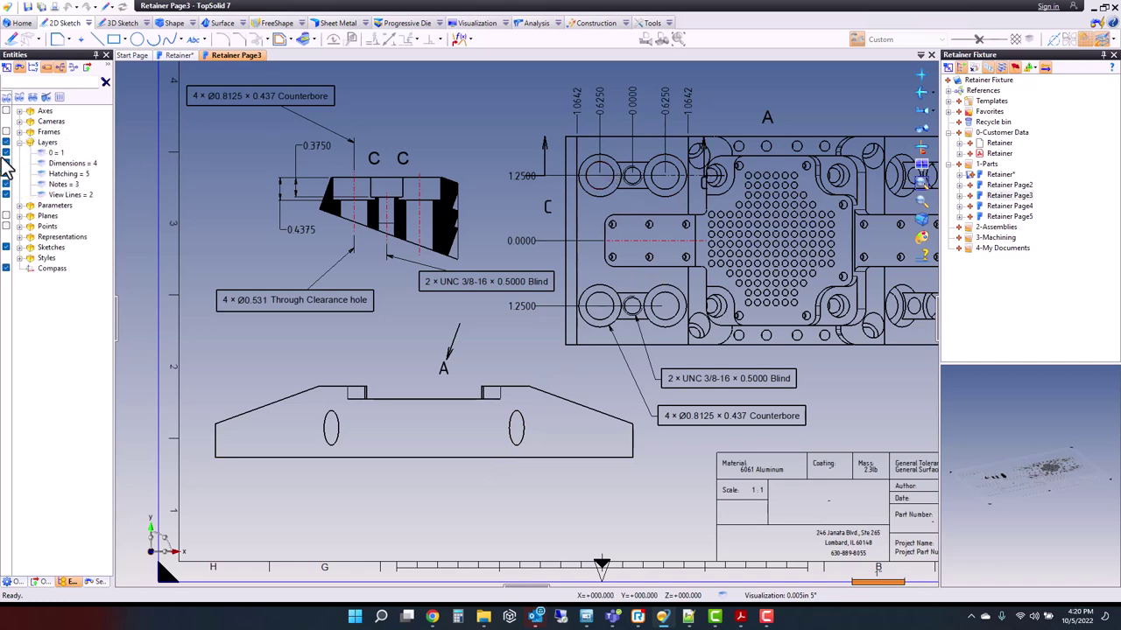
left_click(6, 152)
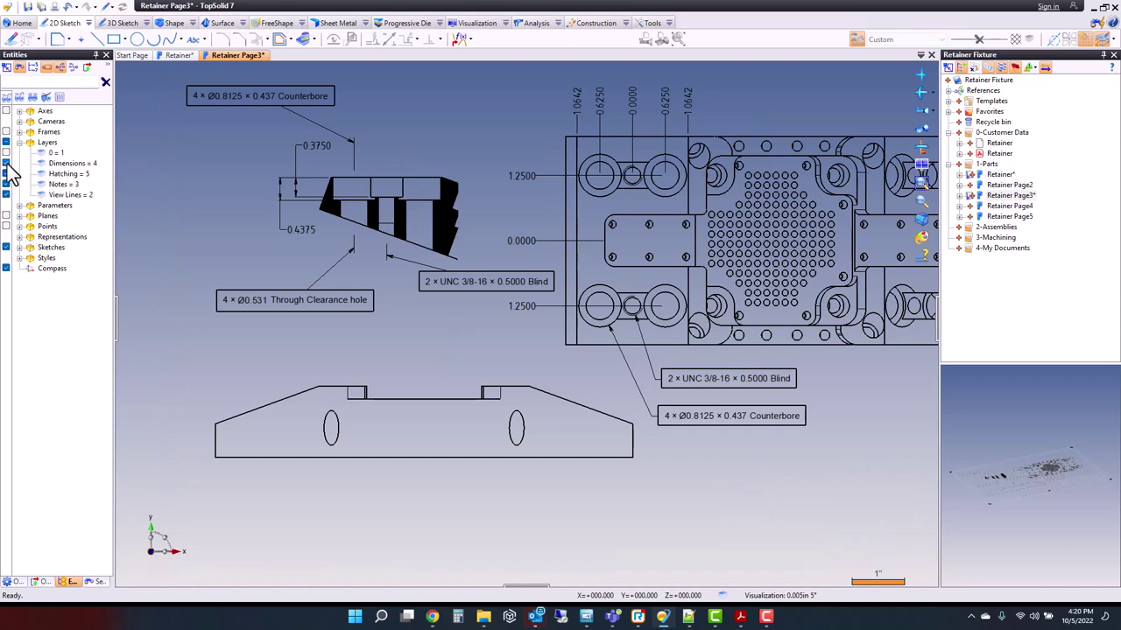
left_click(6, 163)
left_click(6, 173)
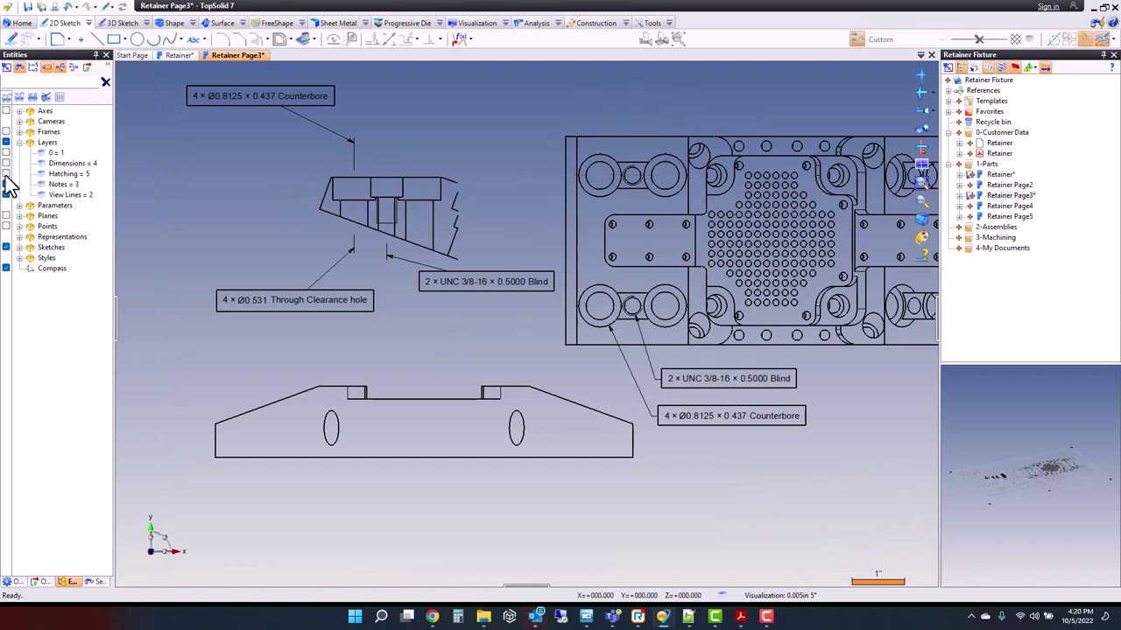
left_click(6, 184)
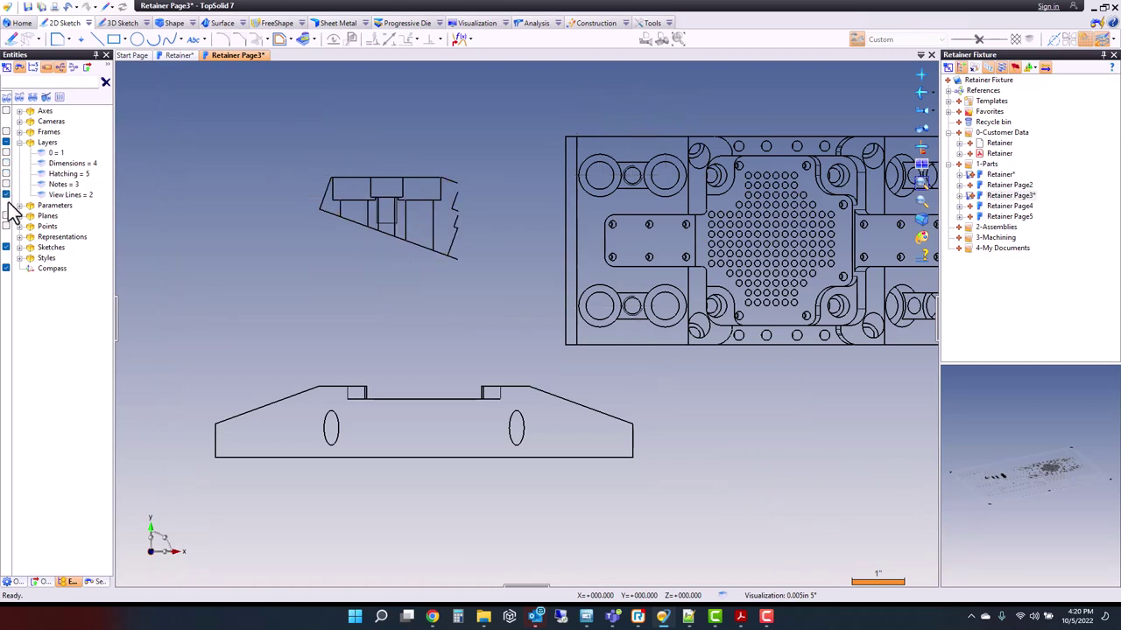
Step: Start a new 2D sketch on the proposed Sketch 1 support plane with the Absolute Origin Point and Absolute Y Axis
middle_click_drag(531, 357, 428, 350)
right_click(428, 350)
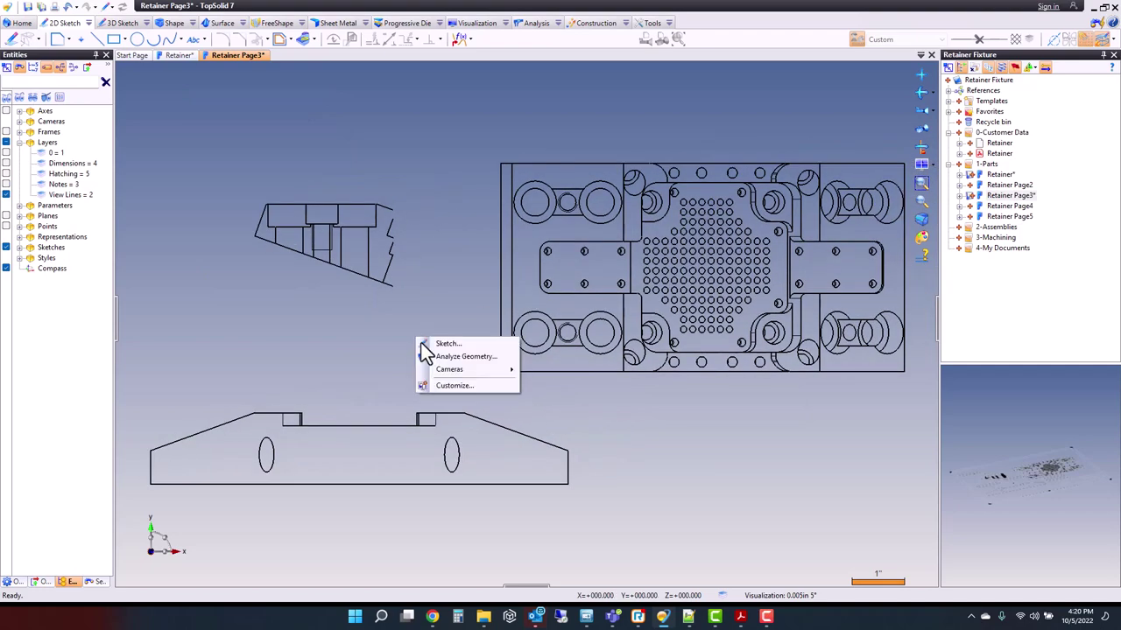
left_click(442, 344)
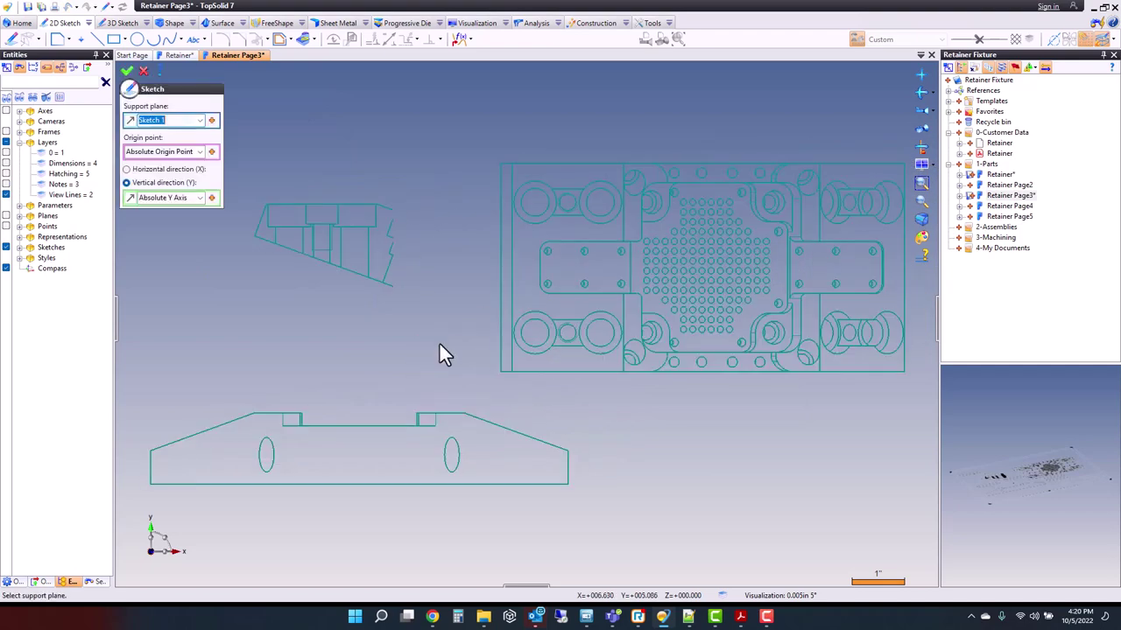
left_click(128, 72)
scroll(563, 257, "up", 5)
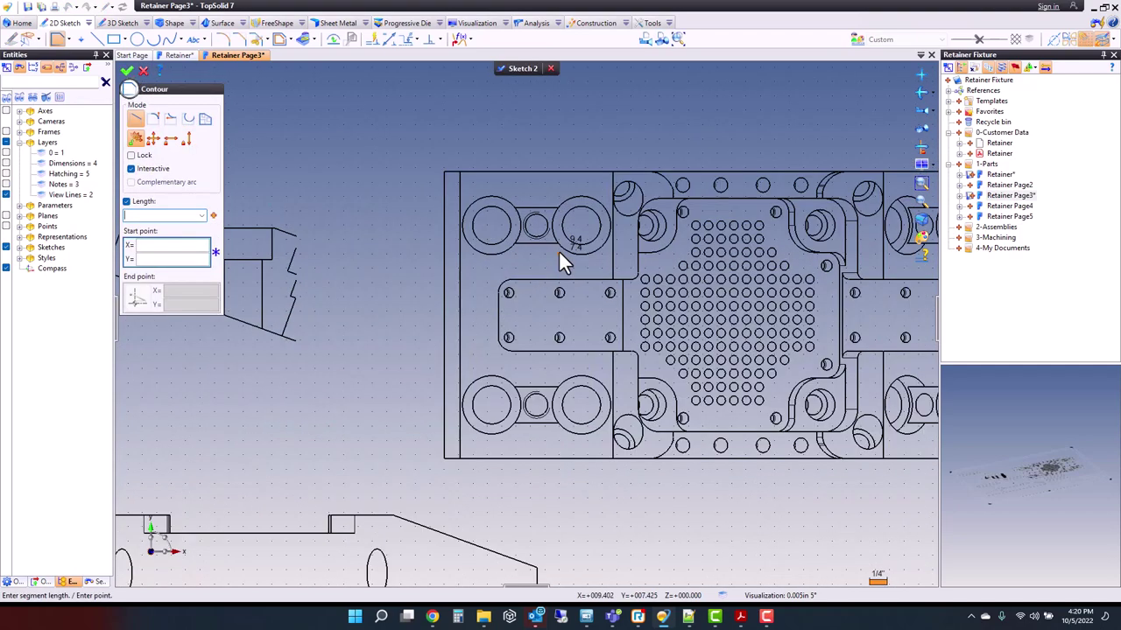
Step: Project both counterbore and tapped-hole groups at the plate's left end into the sketch, and finish the sketch
left_click(305, 40)
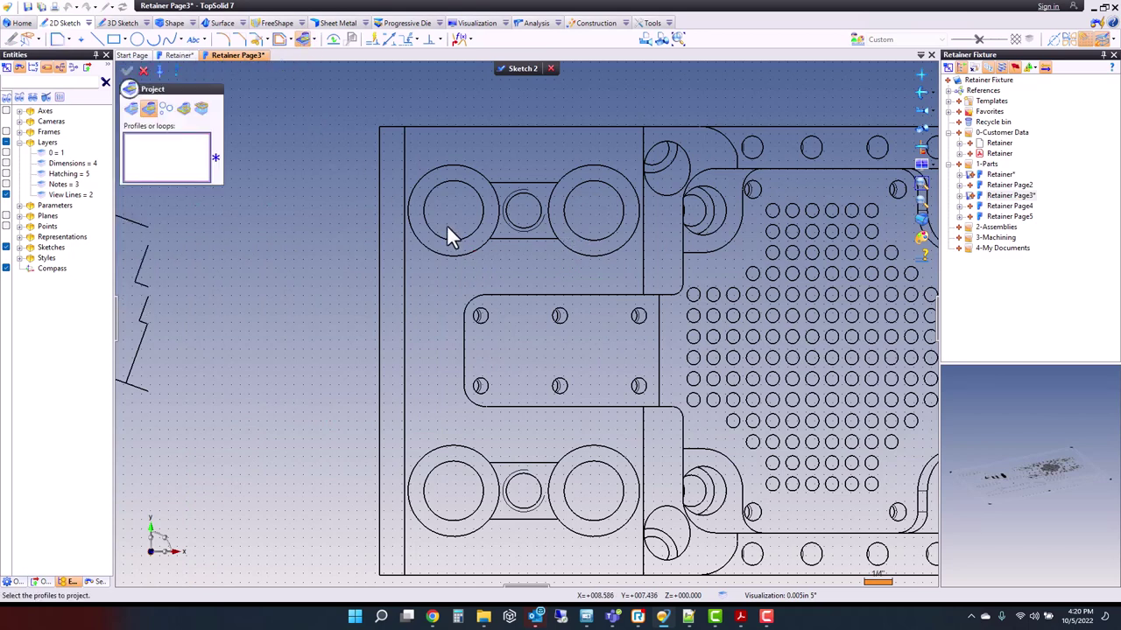
left_click_drag(391, 147, 642, 264)
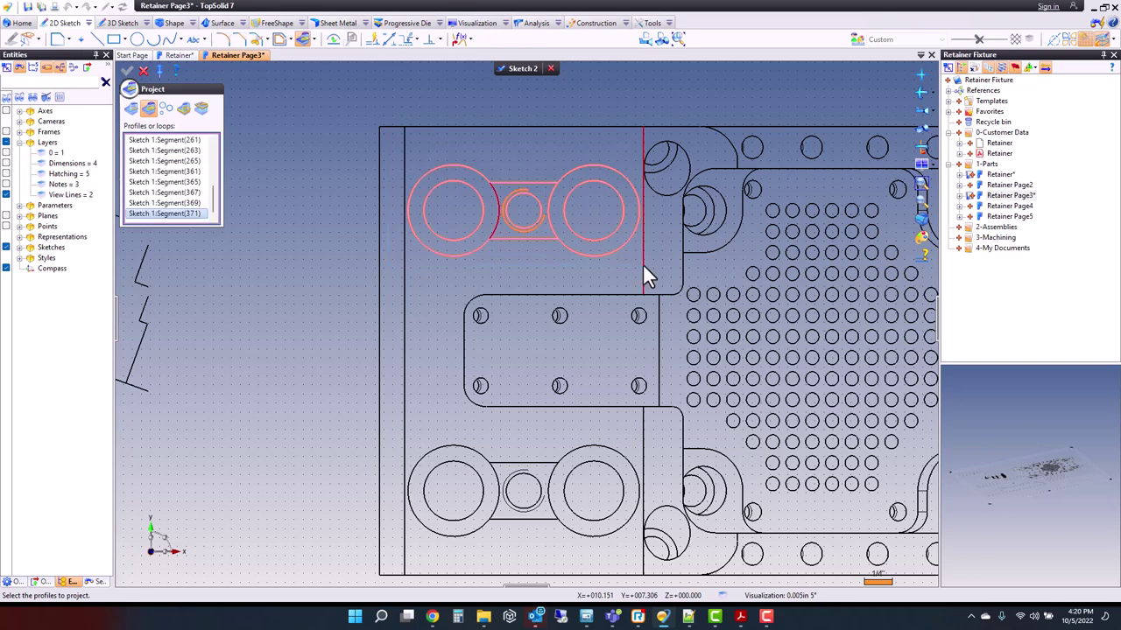
scroll(490, 260, "down", 4)
scroll(434, 350, "up", 3)
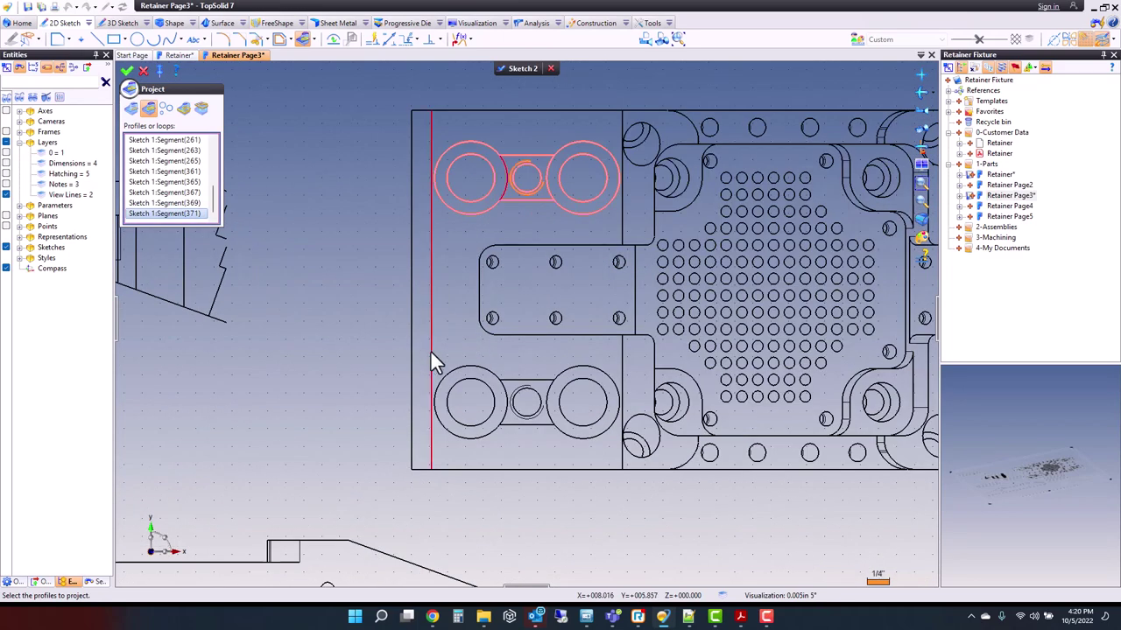
left_click_drag(421, 356, 621, 453)
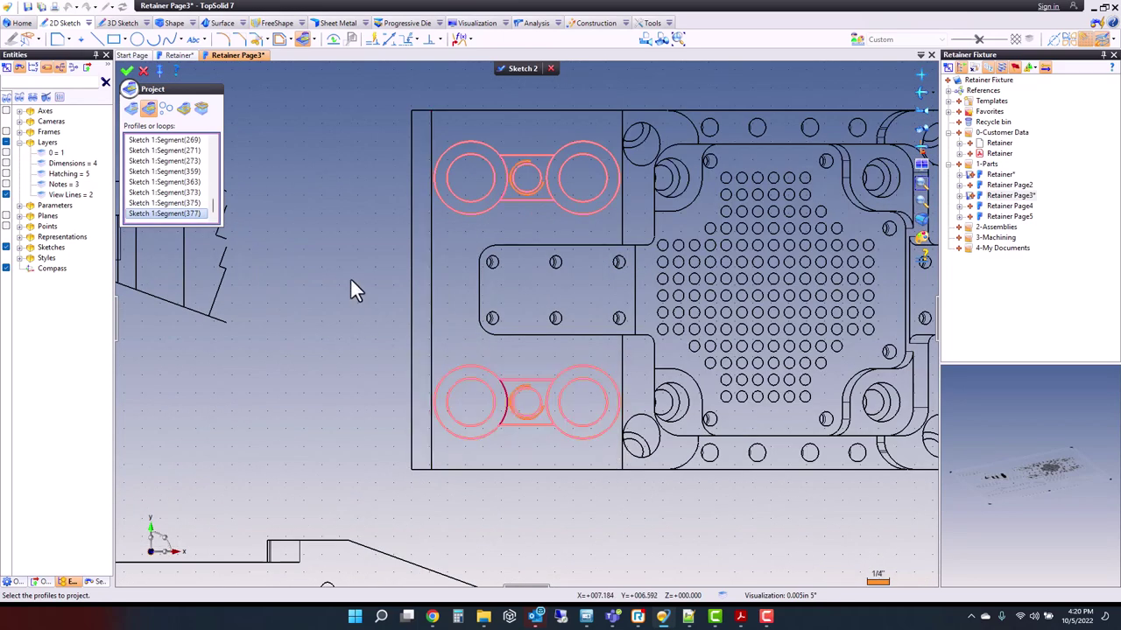
right_click(325, 254)
left_click(336, 259)
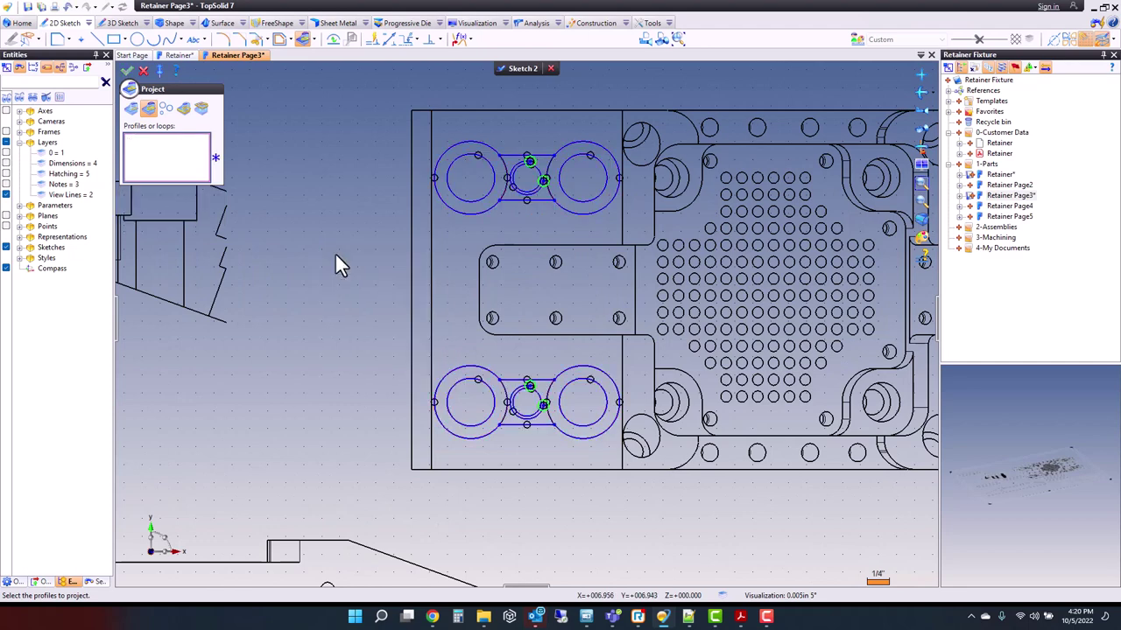
left_click(517, 70)
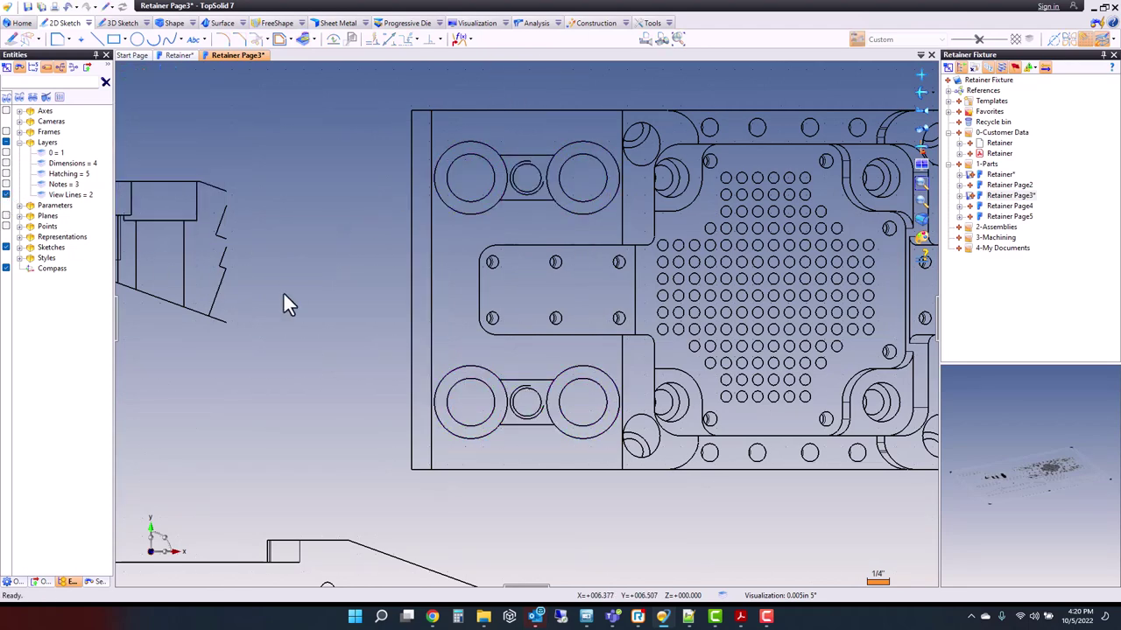
Step: Start a frame by point and two directions, with its origin where the inner vertical line meets the plate's lower edge
left_click(594, 26)
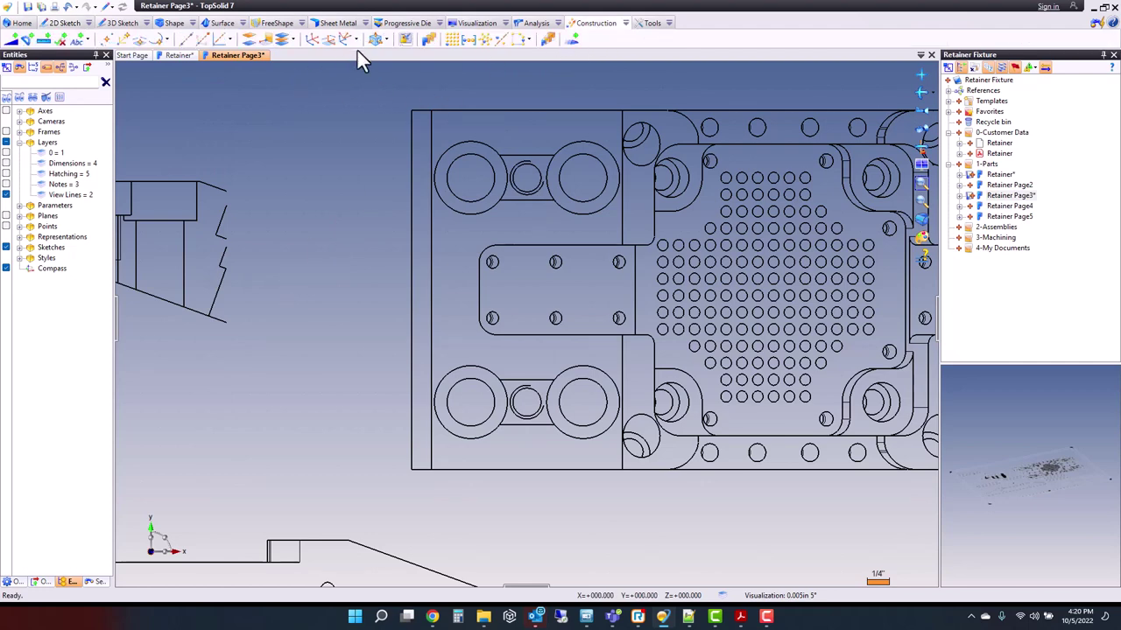
left_click(349, 39)
left_click(392, 91)
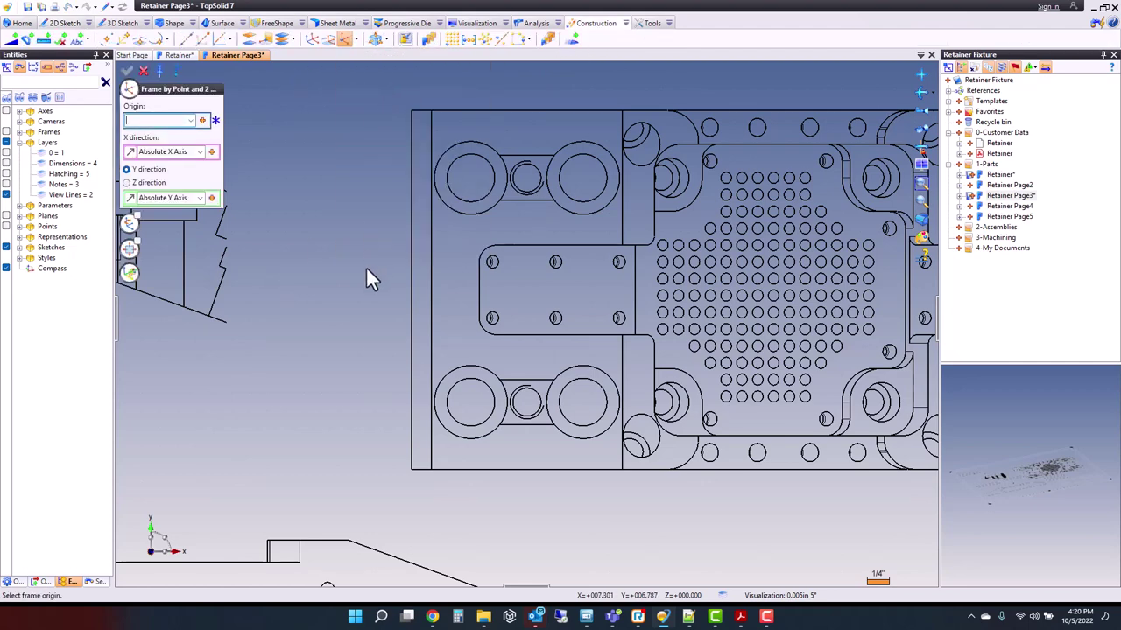
left_click(202, 120)
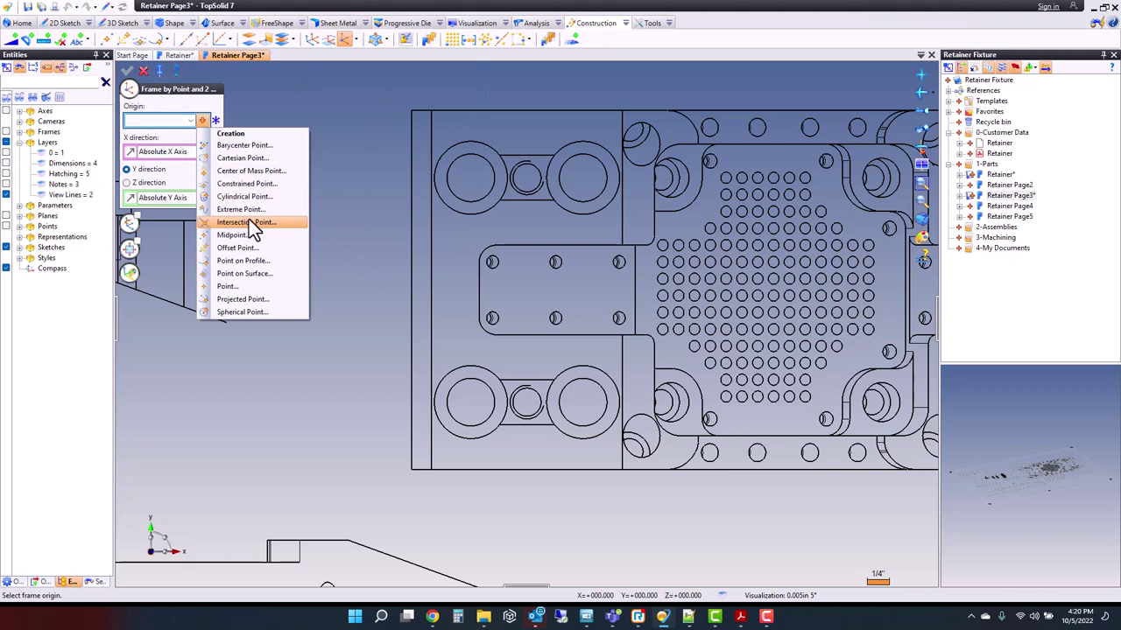
left_click(248, 223)
left_click(432, 431)
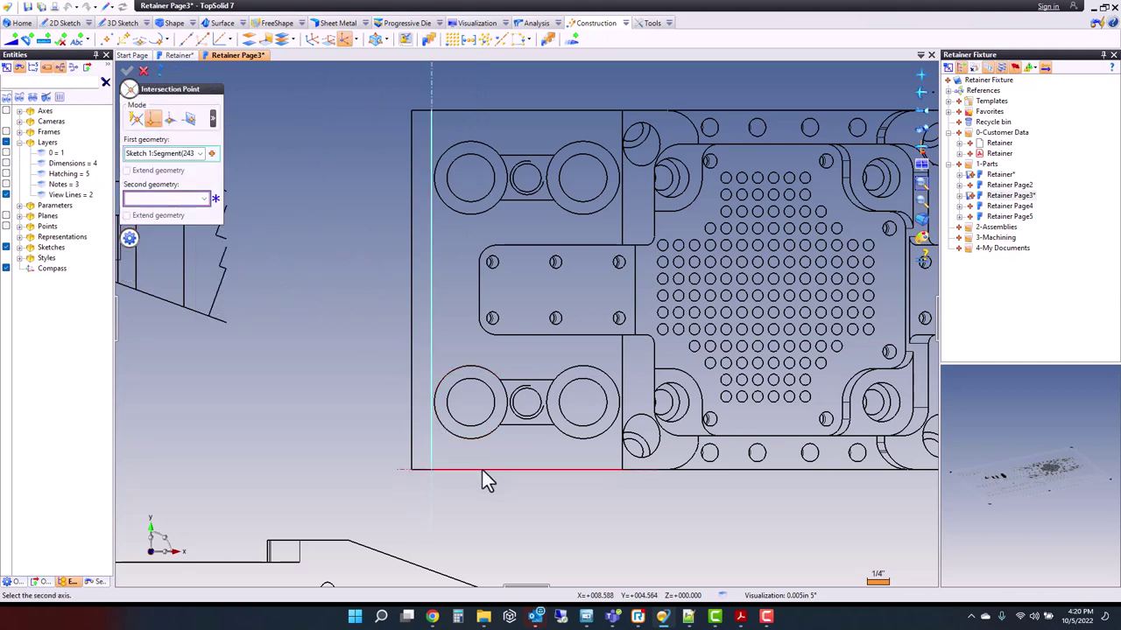
left_click(482, 470)
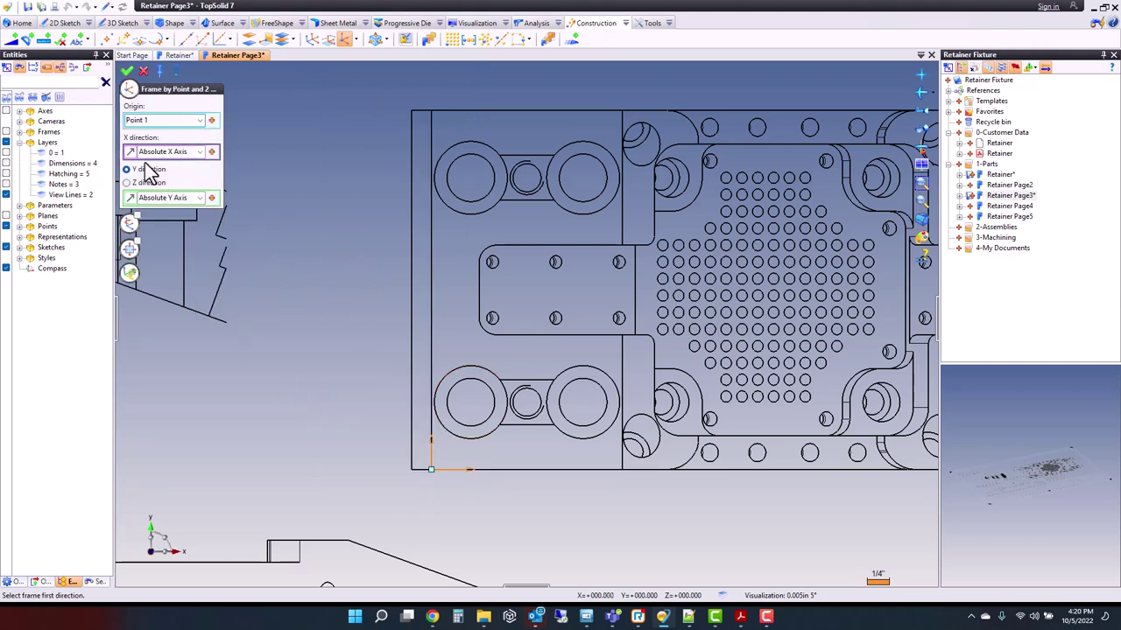
Step: Align the frame's X direction with the plate's lower edge and Y direction with the inner vertical line, and create it
left_click(540, 470)
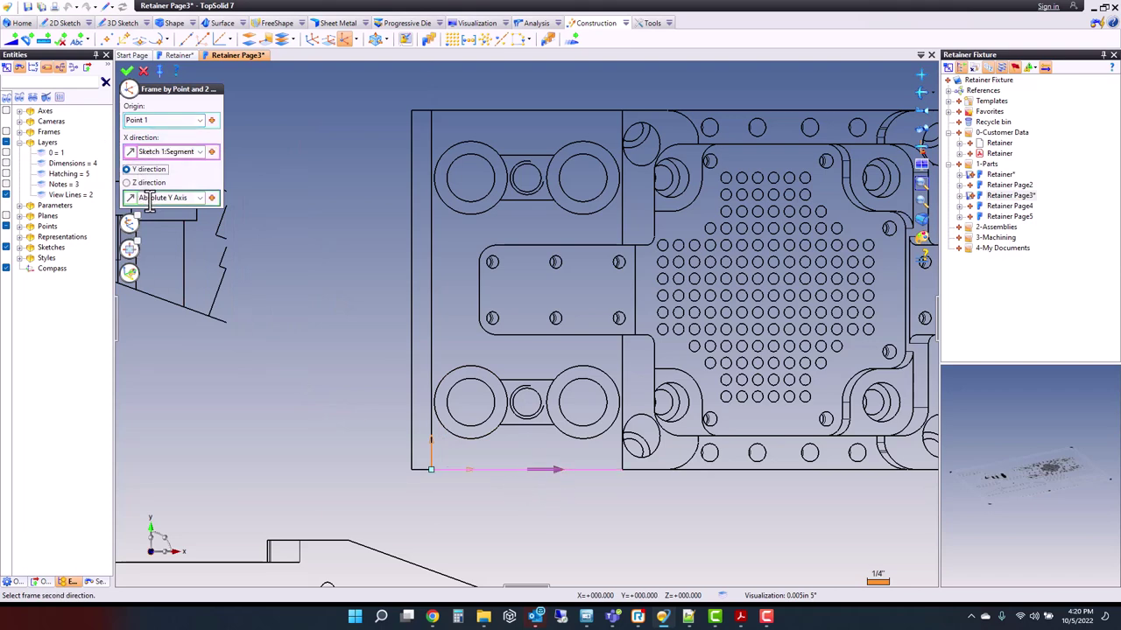
left_click(430, 401)
right_click(329, 378)
left_click(332, 389)
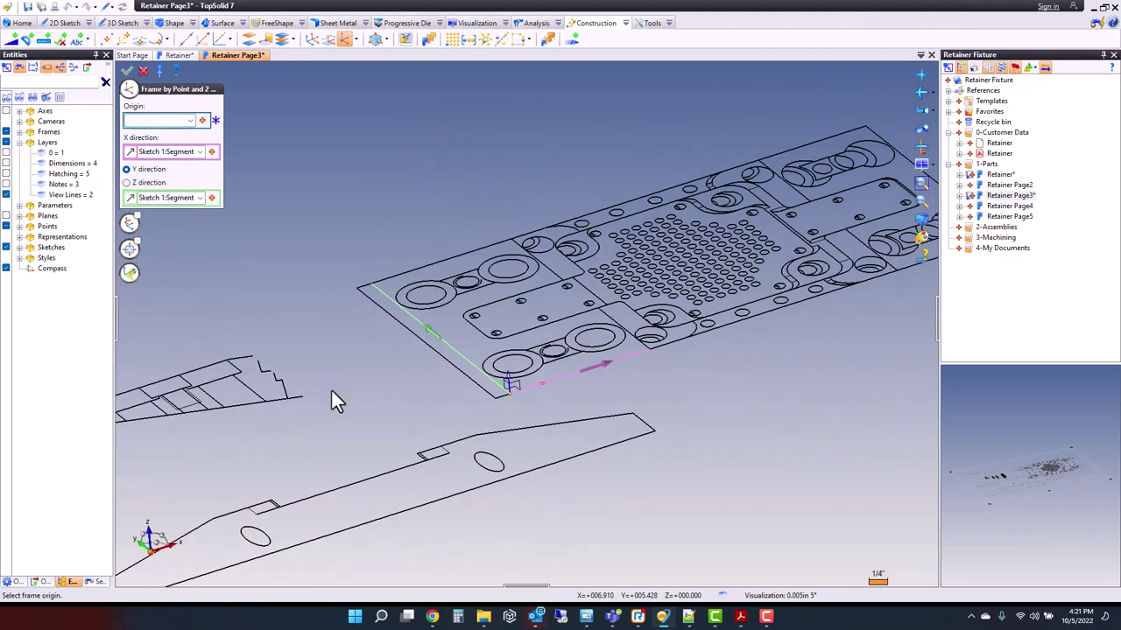
left_click(144, 71)
Step: Hide Sketch 1 and copy Sketch 2 as an entity, using Frame 1 as the reference frame
left_click(19, 247)
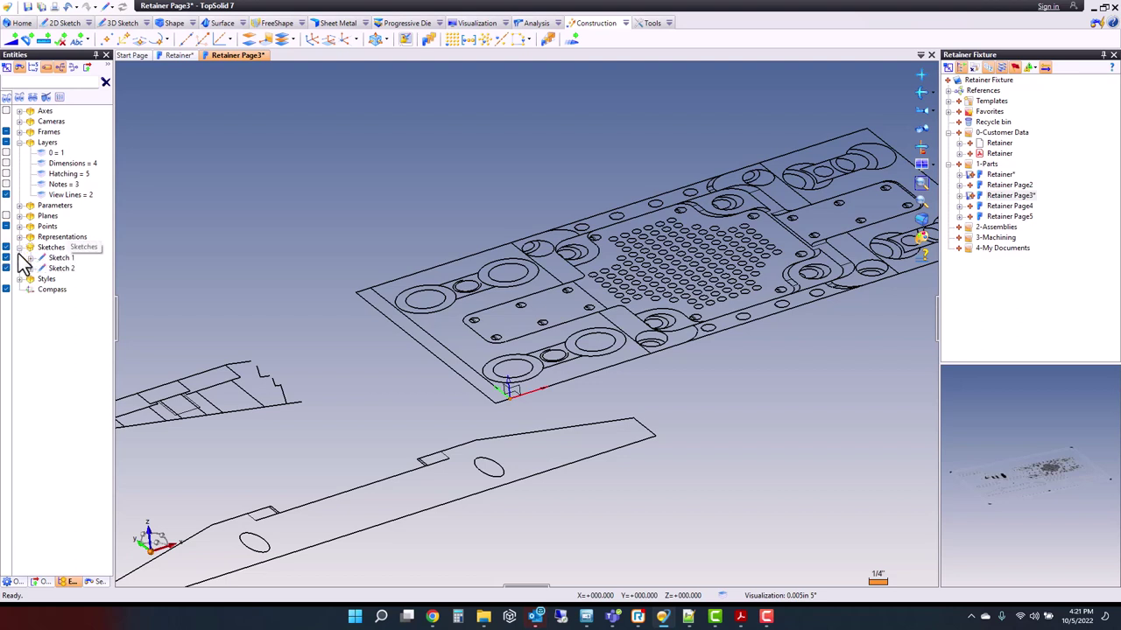
left_click(6, 267)
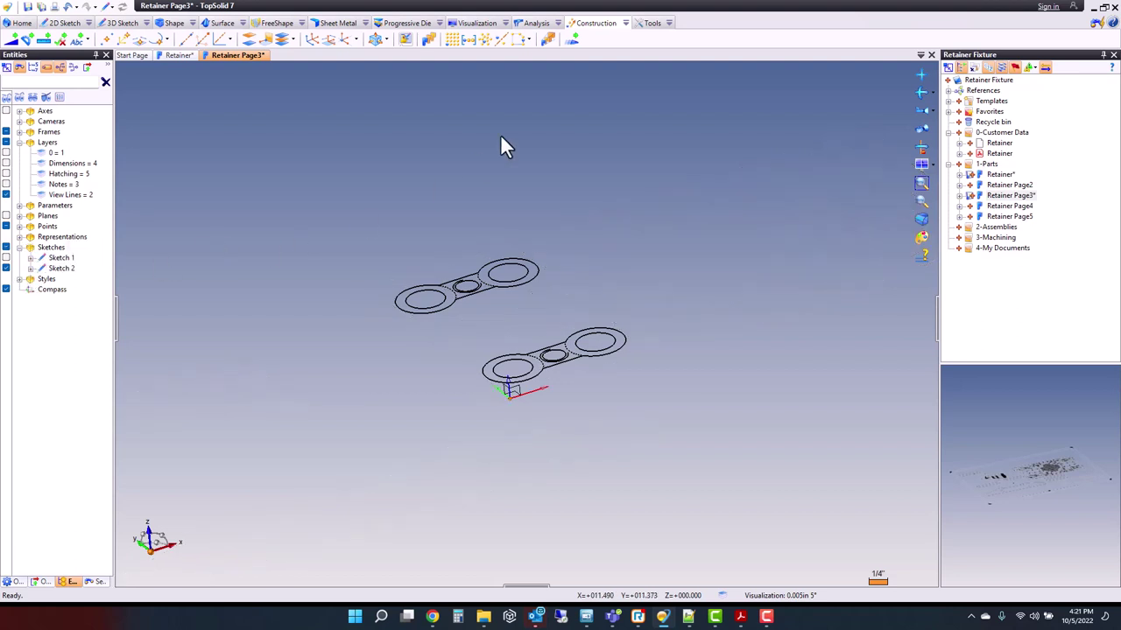
left_click(652, 24)
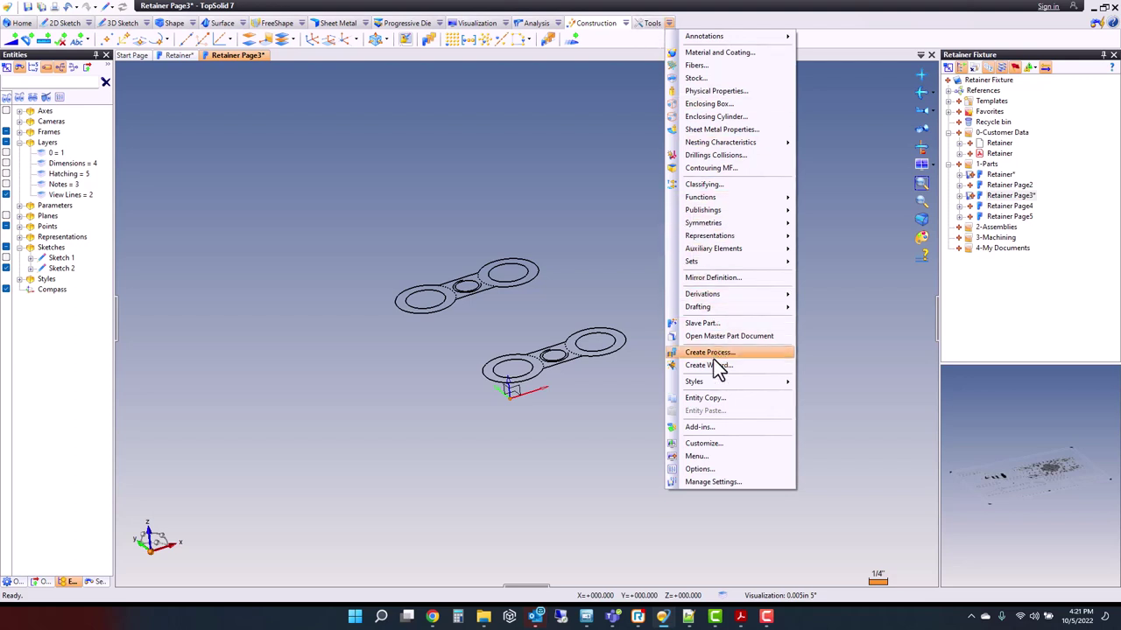
left_click(719, 399)
left_click(614, 353)
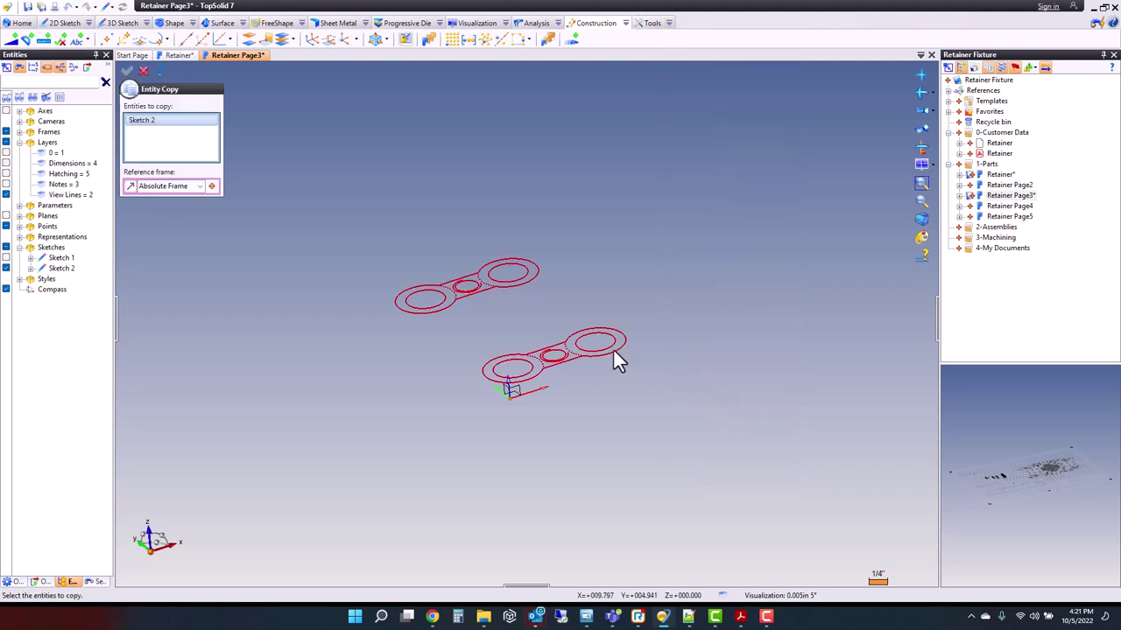
left_click(175, 188)
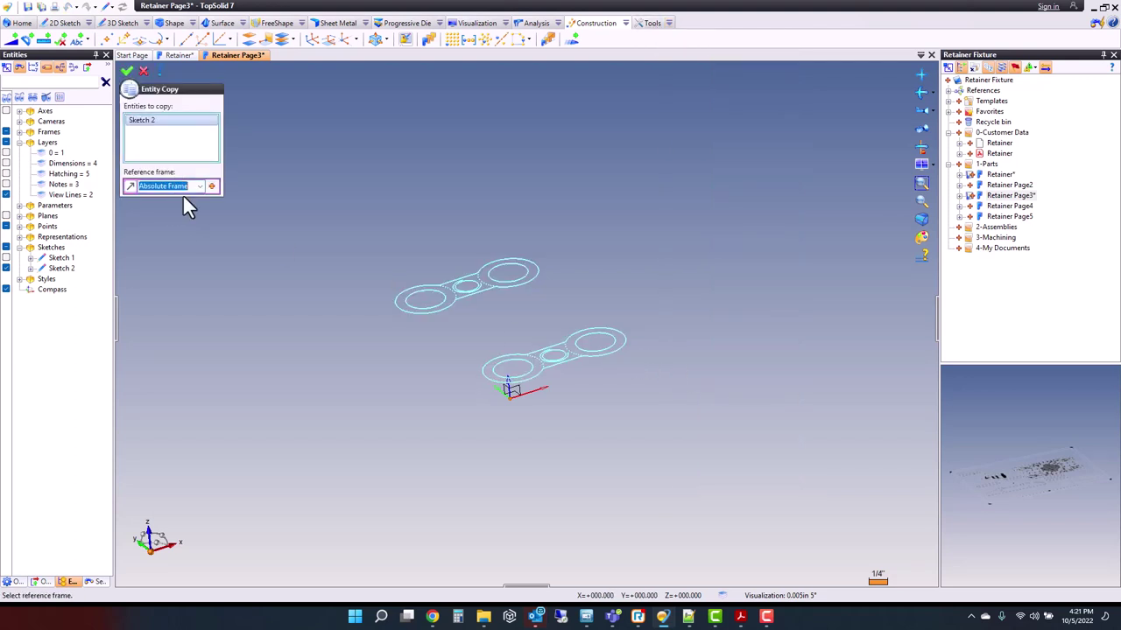
left_click(522, 392)
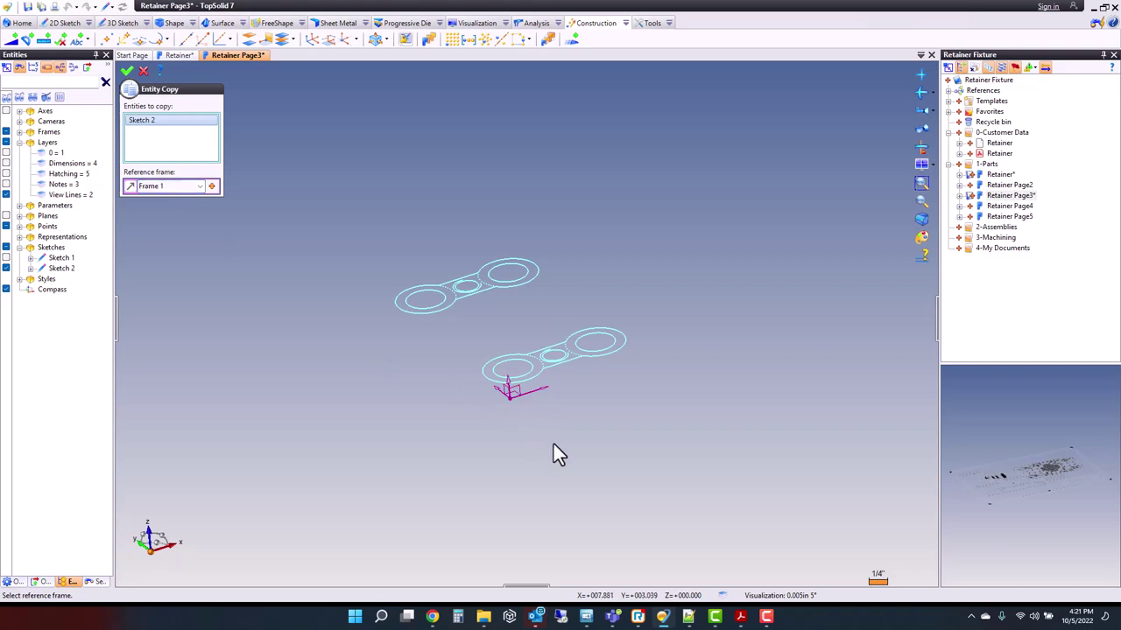
left_click(128, 70)
Step: In the Retainer part, hide View Lines and create a frame at the sloped face's lower front corner with X along its sloped edge and Y absolute
left_click(176, 56)
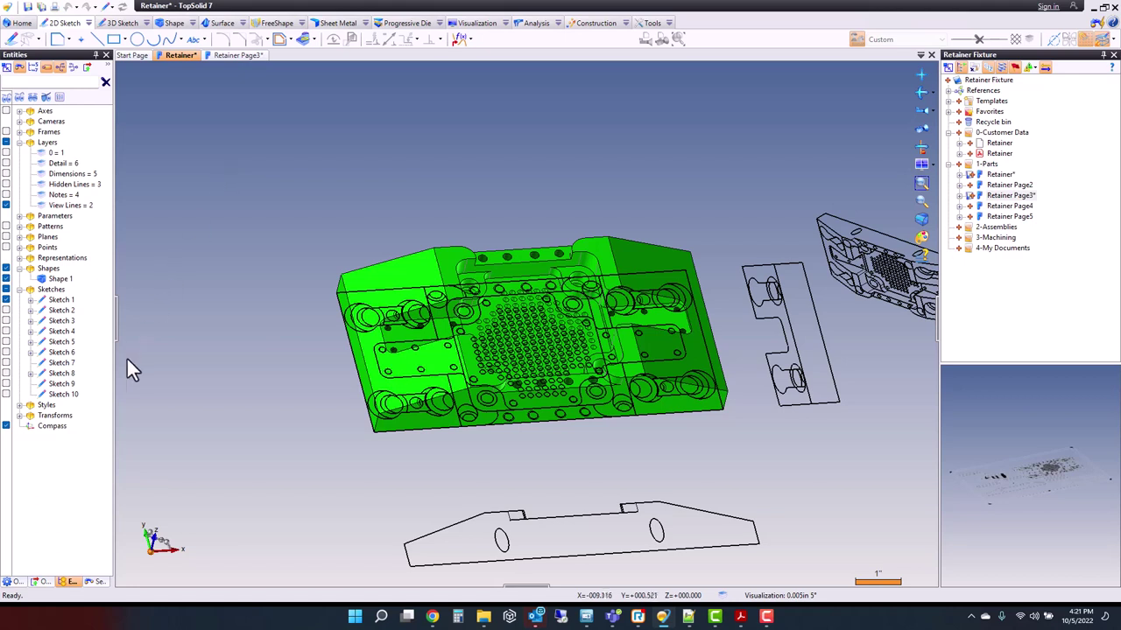
left_click(6, 204)
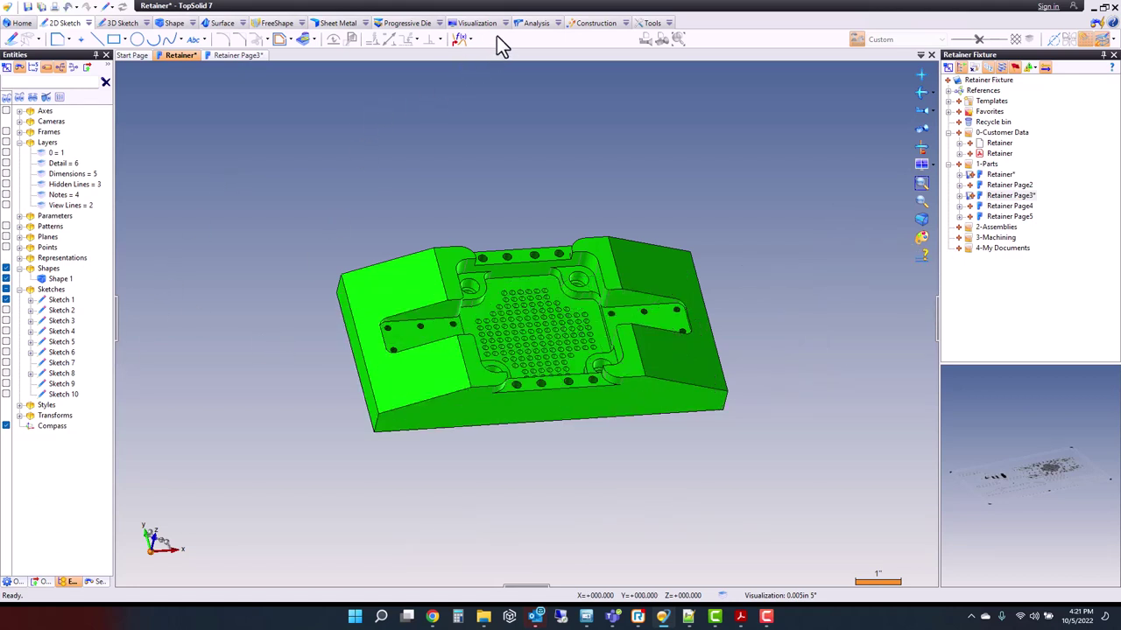
left_click(591, 22)
left_click(345, 41)
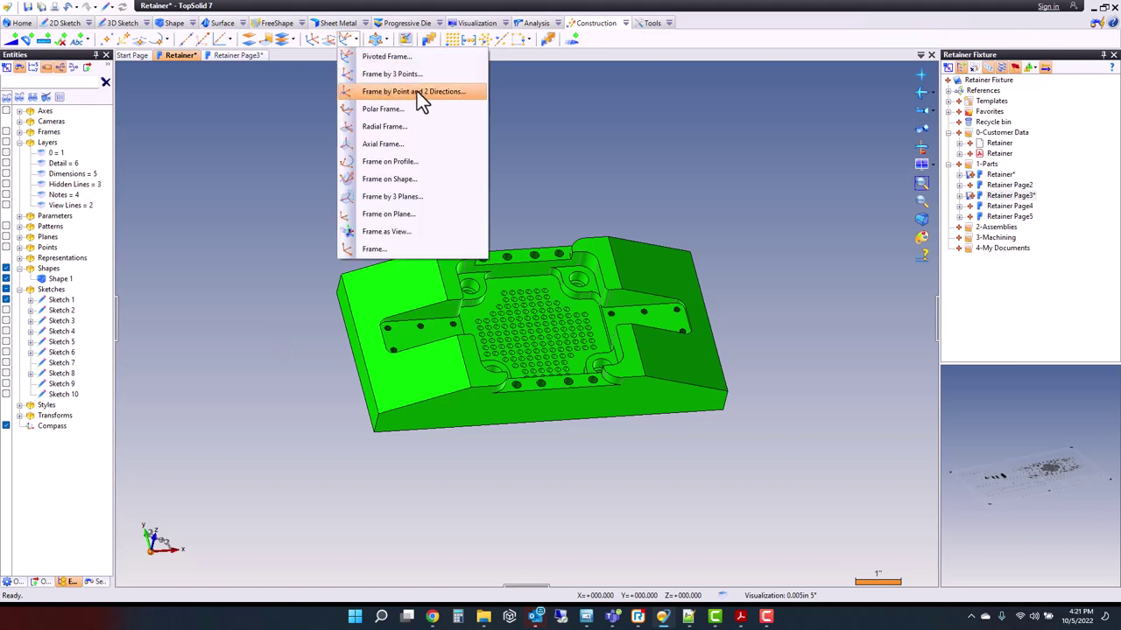
left_click(417, 91)
left_click(376, 416)
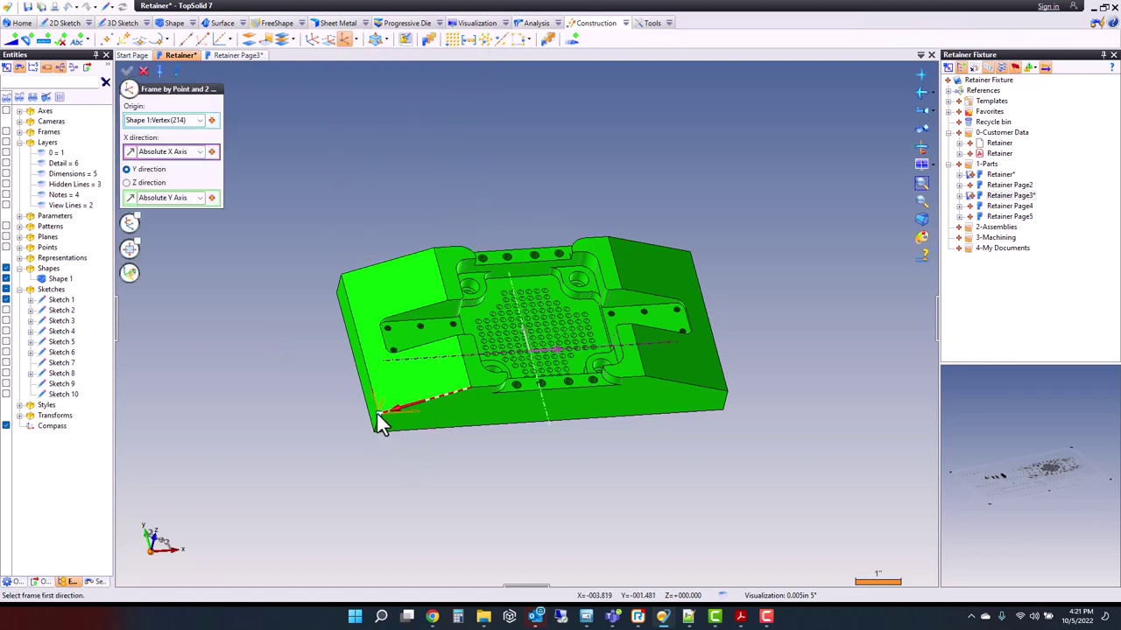
left_click(423, 400)
mouse_move(302, 385)
middle_mouse_down()
mouse_move(318, 363)
mouse_move(303, 341)
mouse_move(314, 380)
middle_mouse_up()
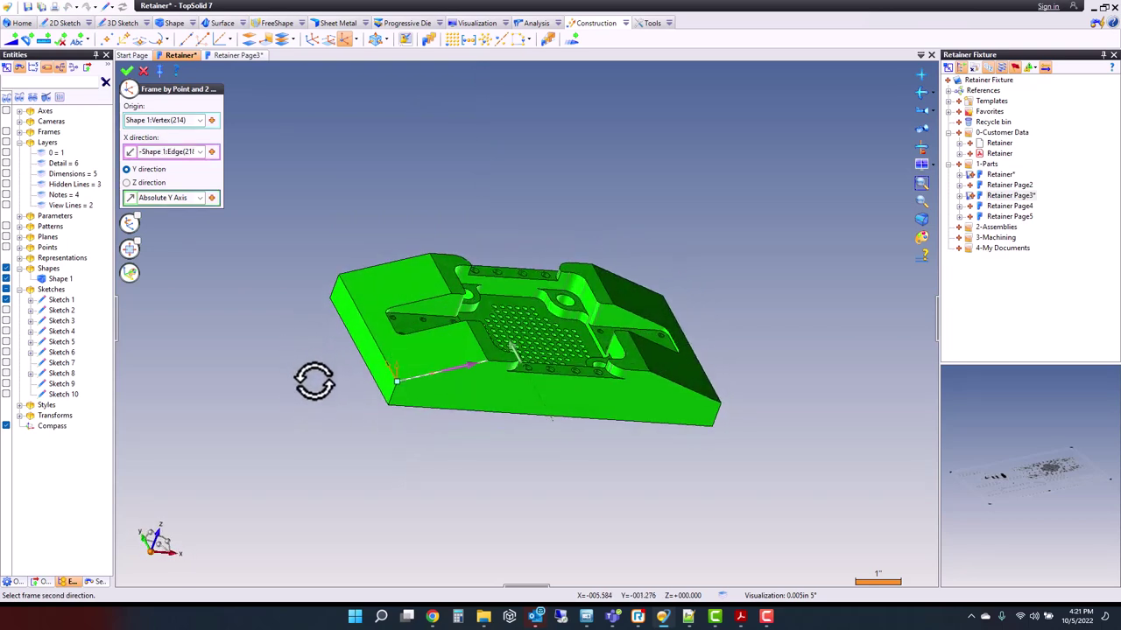
left_click(144, 71)
left_click(145, 72)
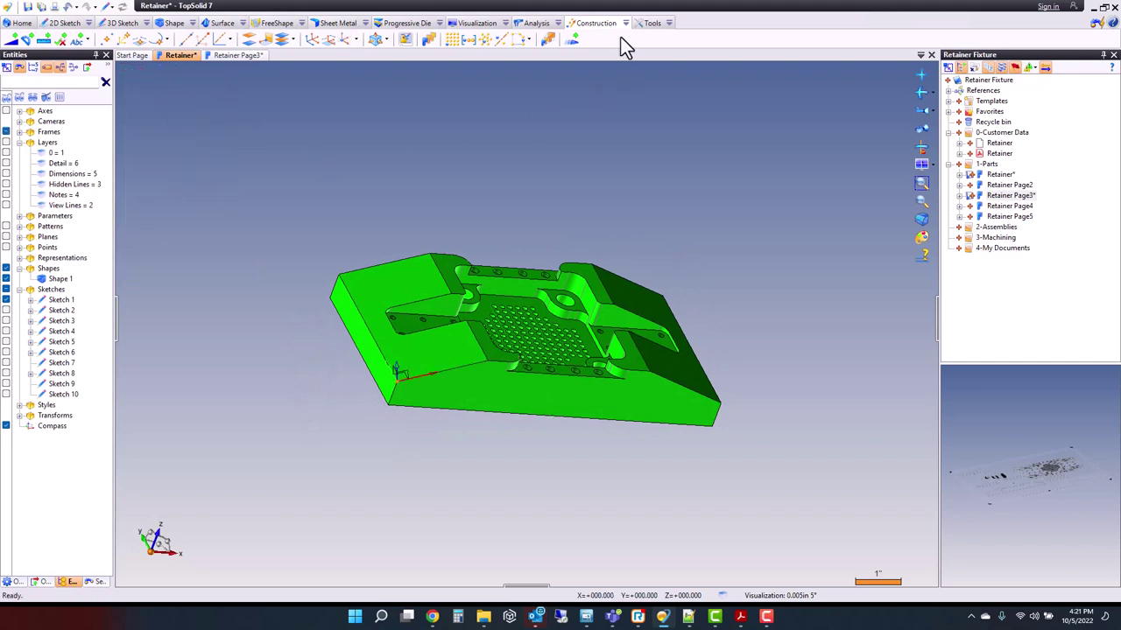
Step: Paste the copied Sketch 2 onto the sloped face, using the frame at its lower front corner as the reference frame
left_click(645, 24)
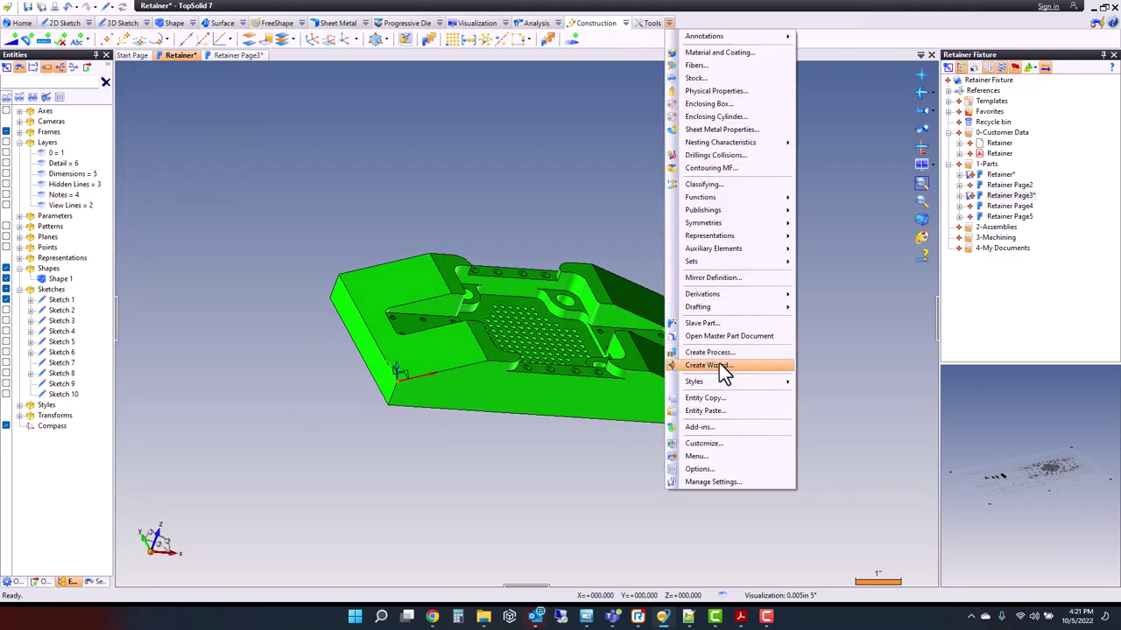
left_click(724, 410)
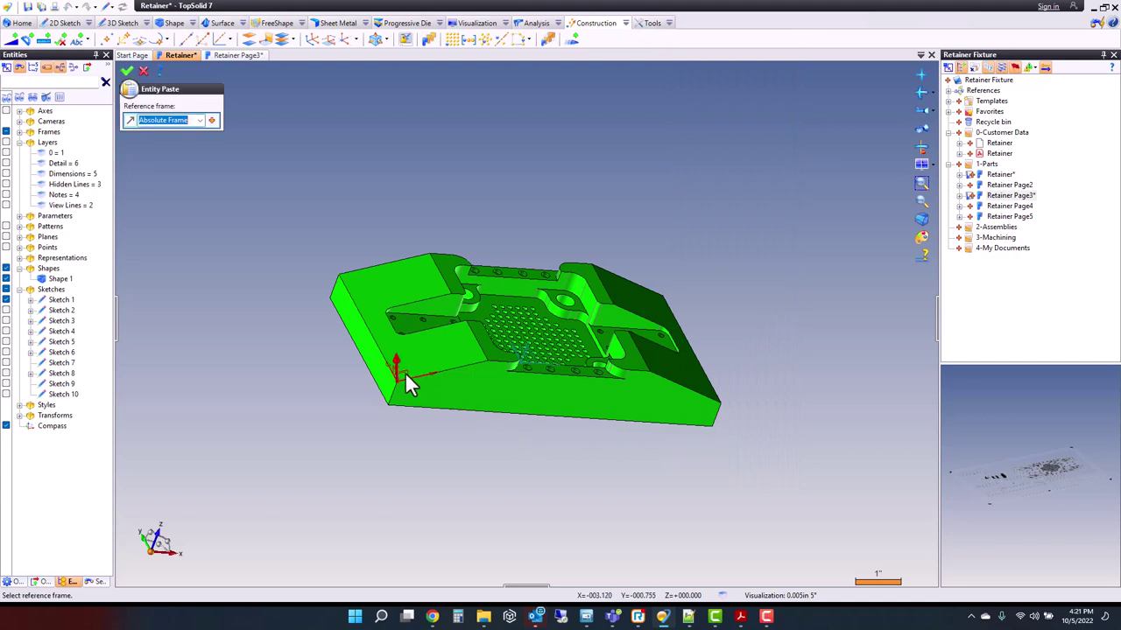
left_click(126, 71)
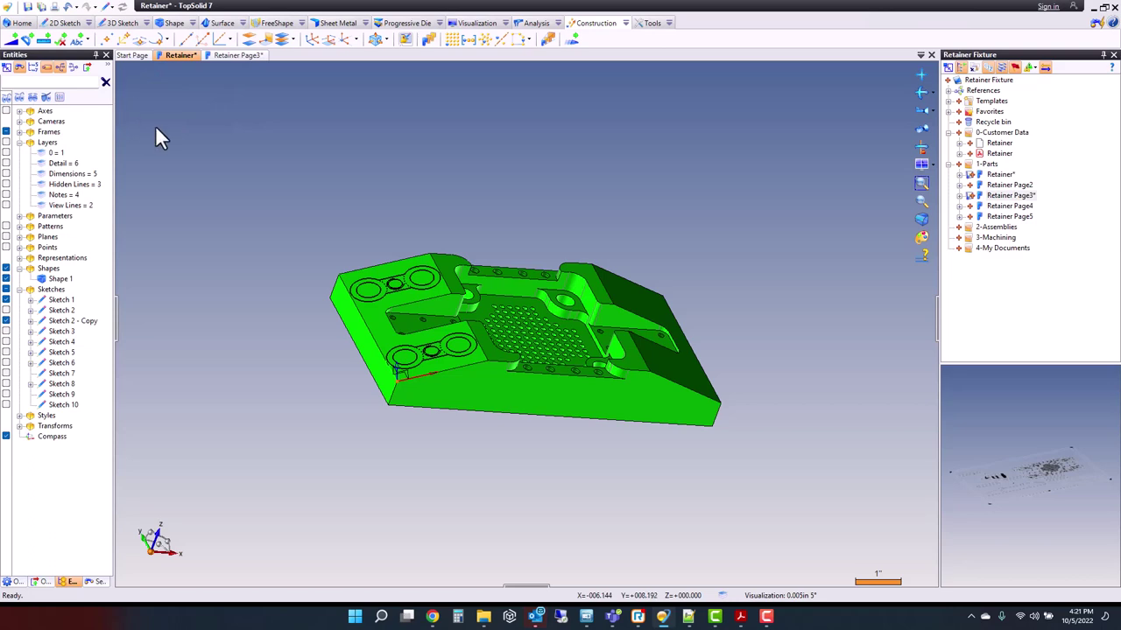
scroll(297, 385, "up", 5)
mouse_move(290, 405)
middle_mouse_down()
mouse_move(237, 408)
mouse_move(292, 403)
middle_mouse_up()
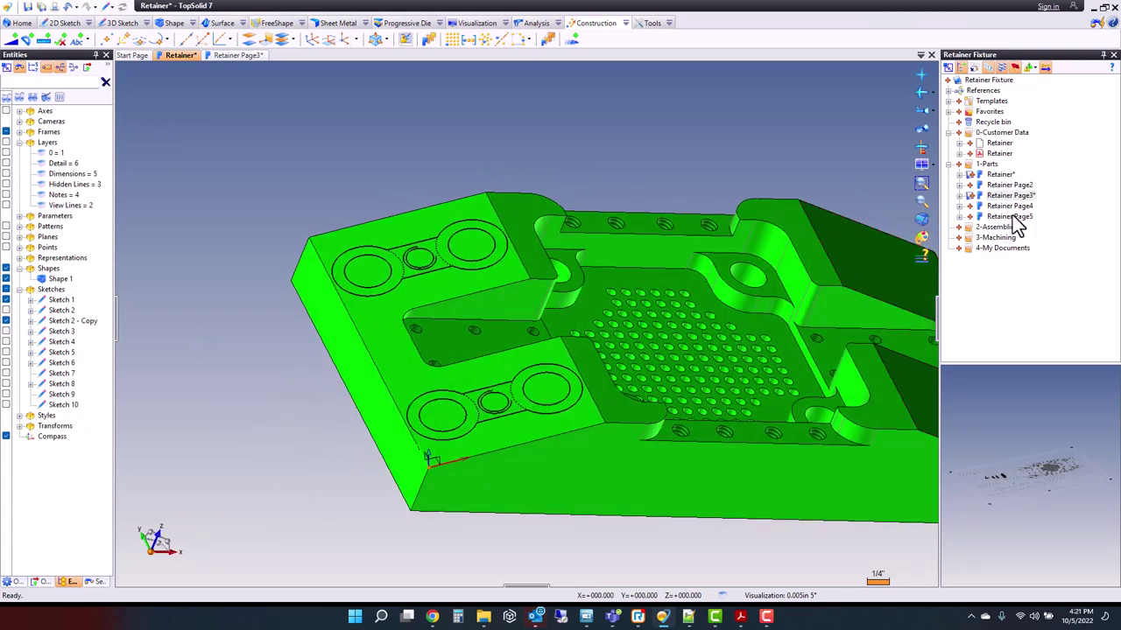
Step: Preview Retainer Page3 in an enlarged pane and examine its counterbore, clearance-hole and tapped-hole callouts
left_click(1008, 197)
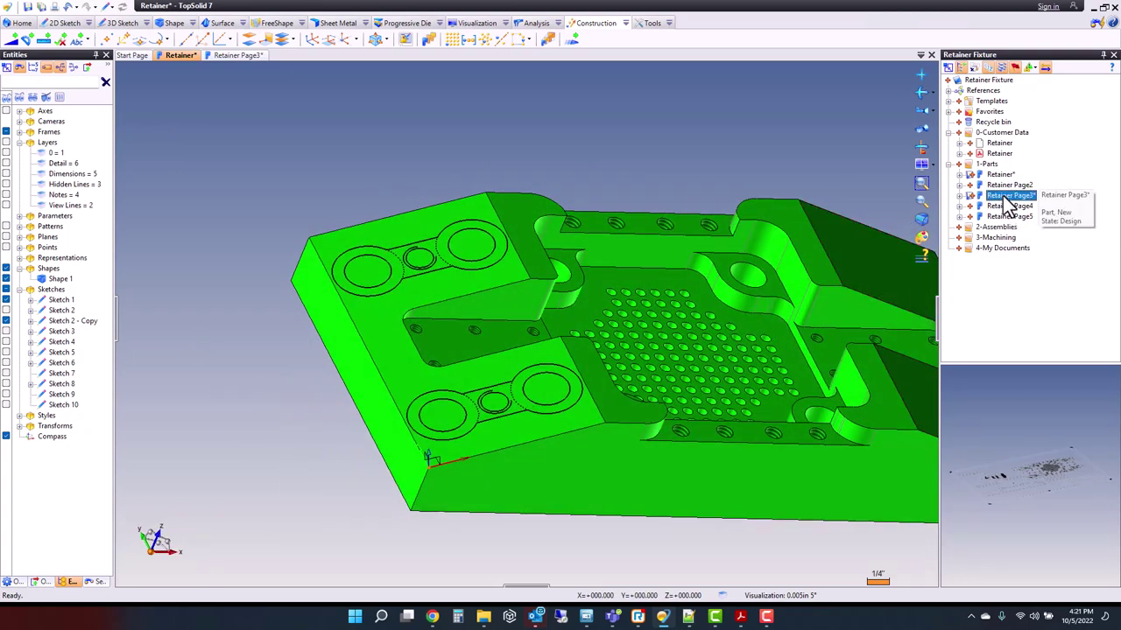
left_click(1043, 463)
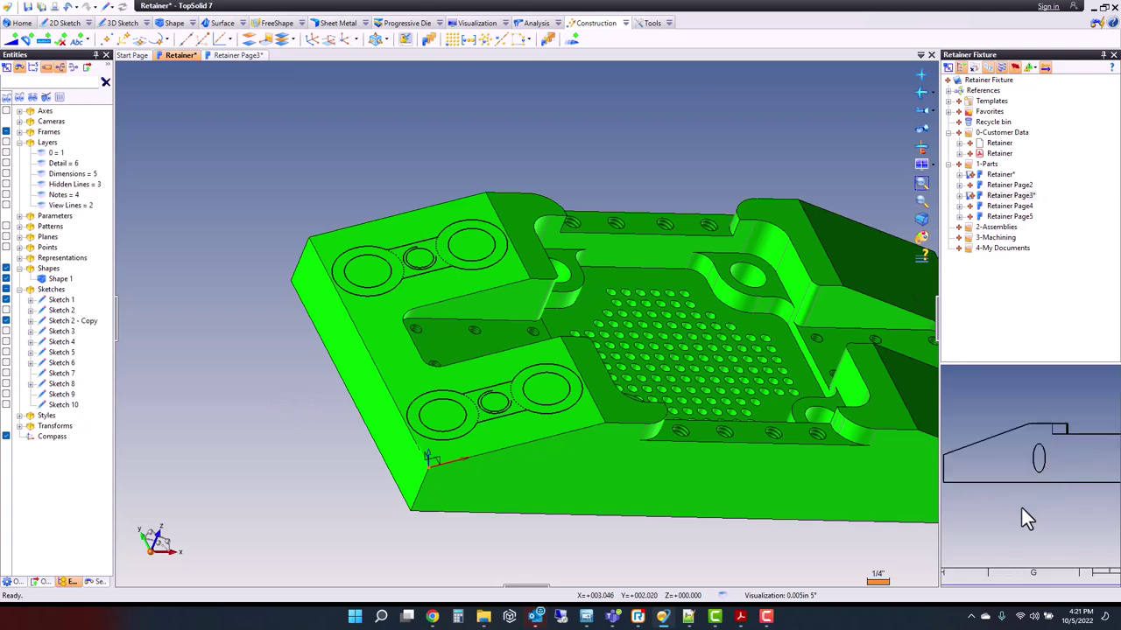
scroll(1020, 472, "down", 2)
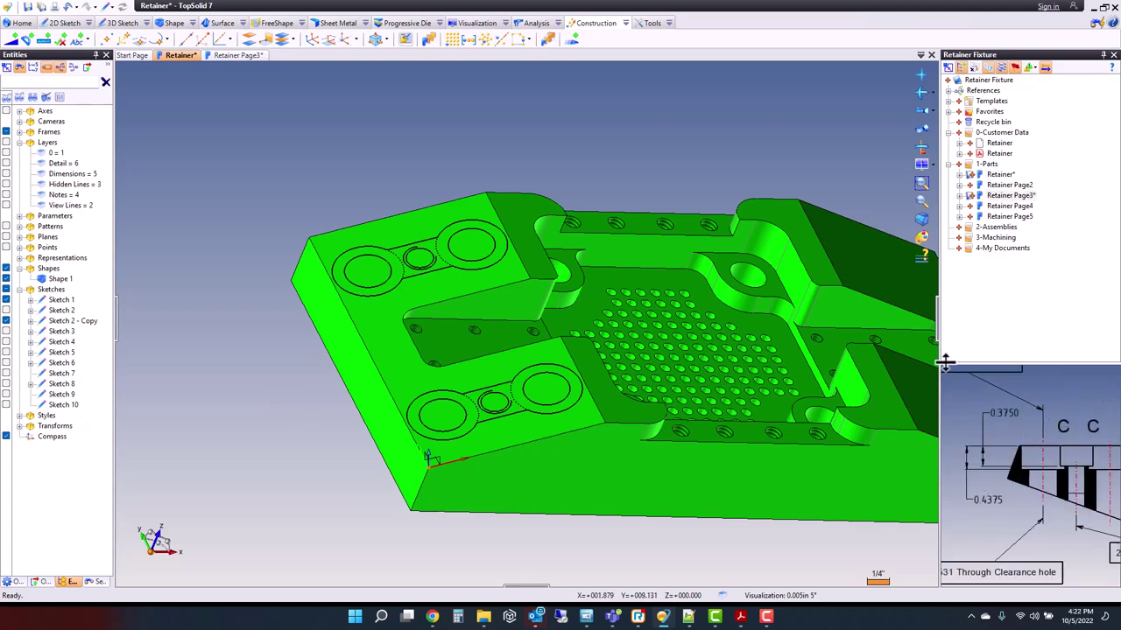
left_click_drag(943, 337, 827, 342)
scroll(971, 488, "down", 3)
left_click_drag(910, 451, 893, 443)
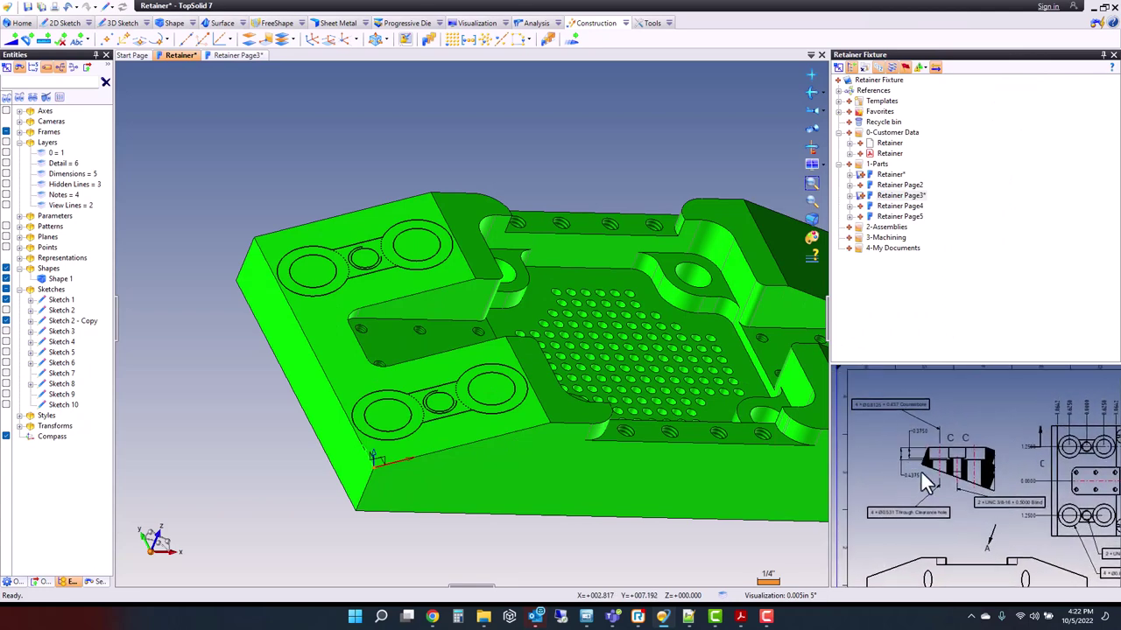
scroll(927, 479, "up", 1)
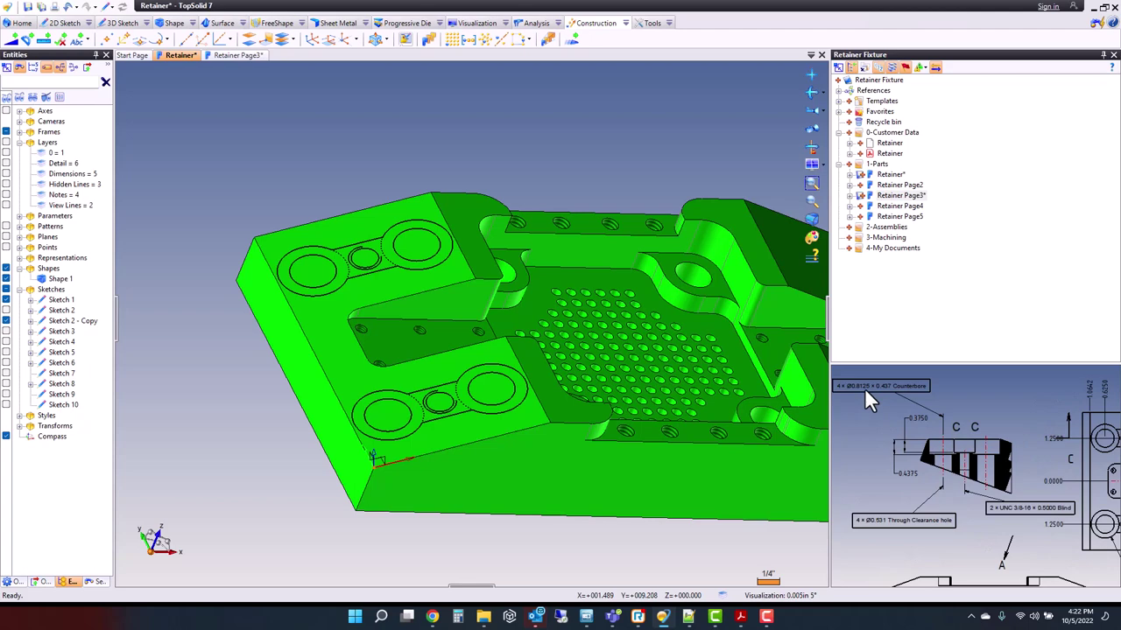
Step: Create a sketch on the sloped face with a point at the centre of each of the four counterbore circles
right_click(322, 306)
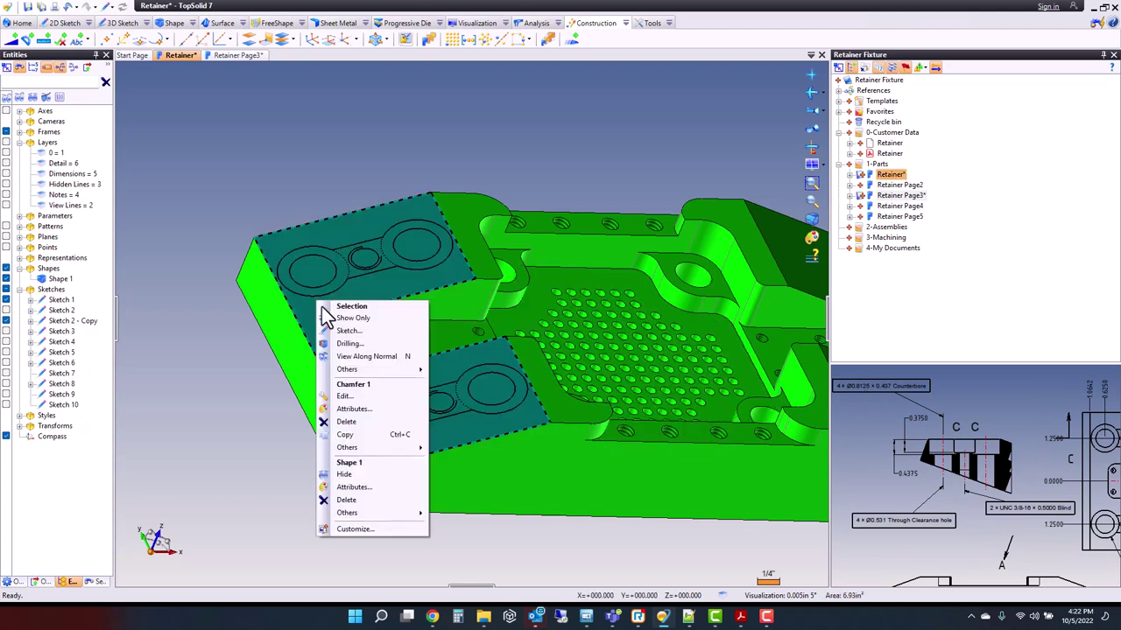
left_click(354, 331)
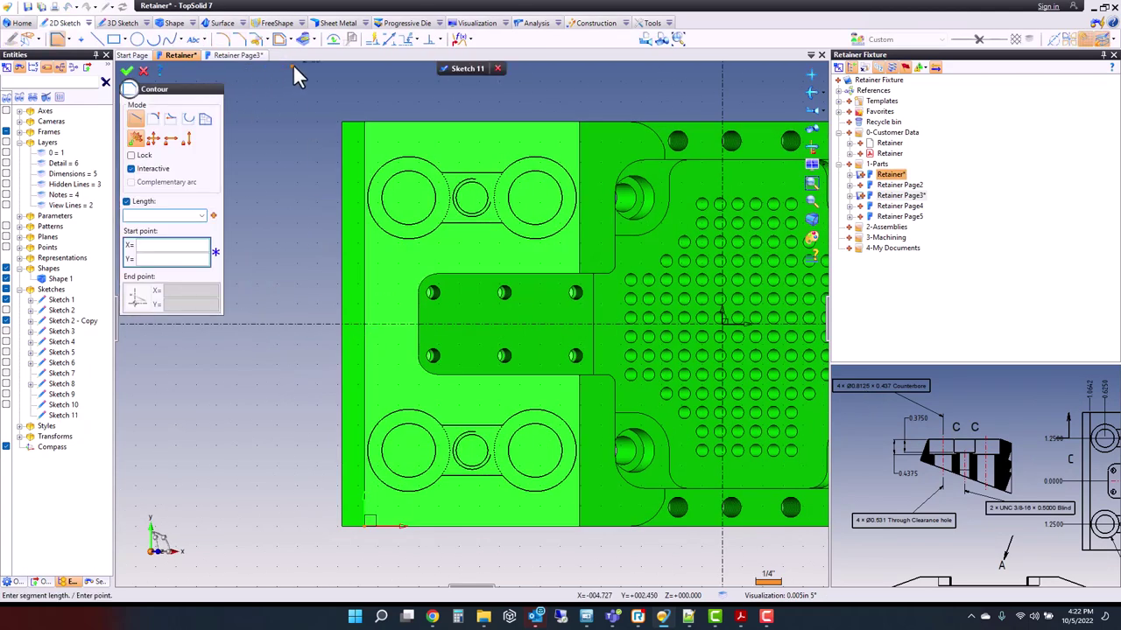
left_click(80, 39)
left_click(407, 225)
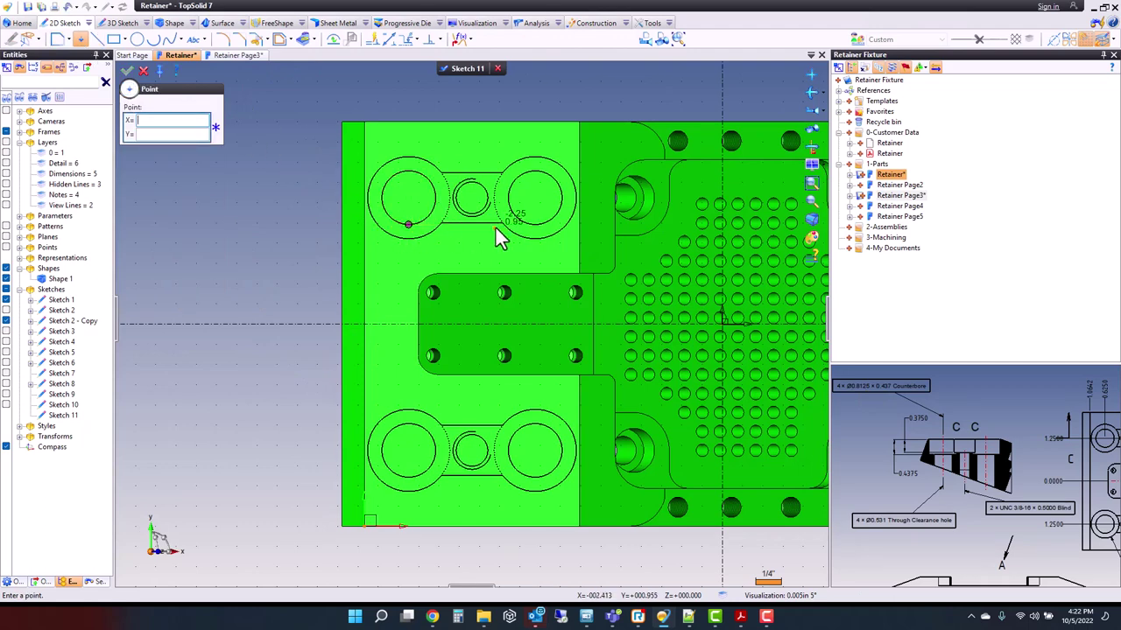
left_click(409, 197)
left_click(535, 198)
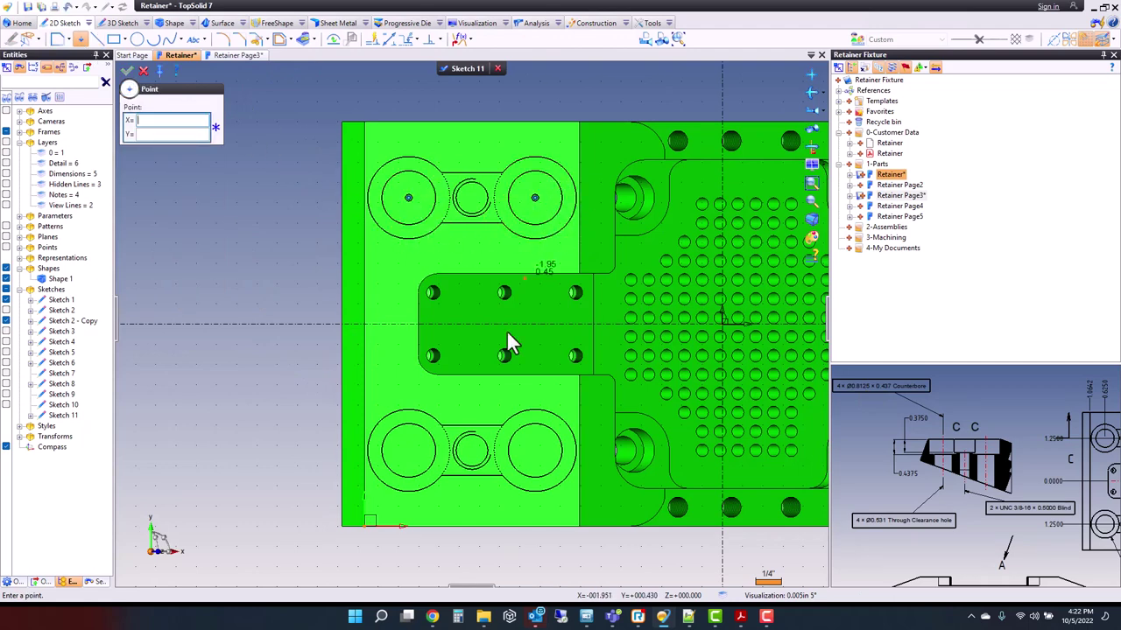
left_click(411, 462)
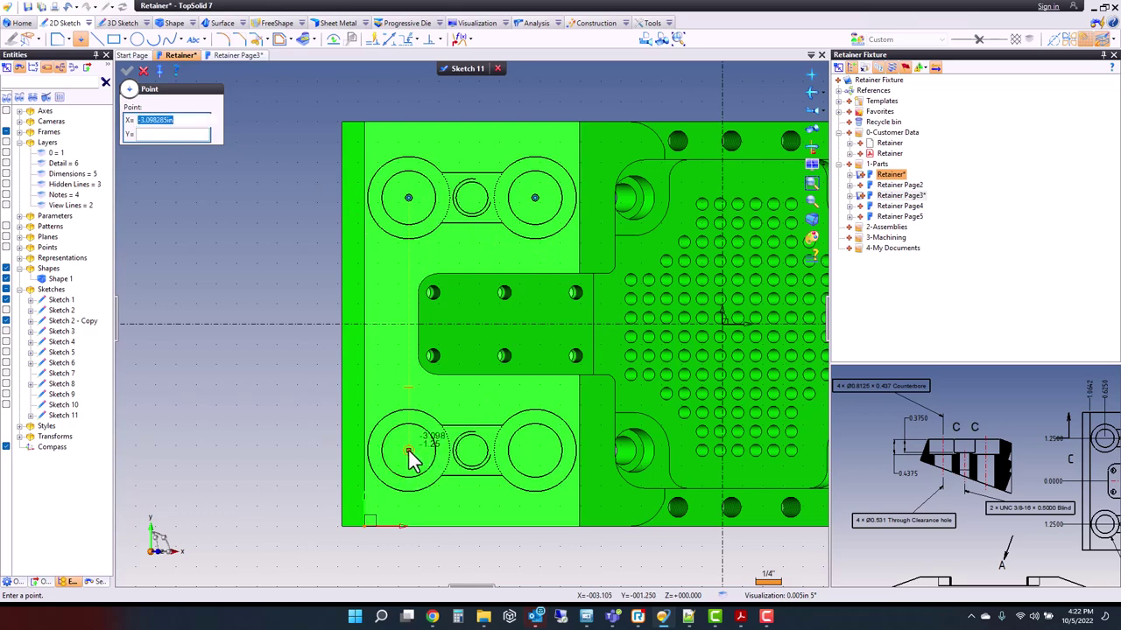
left_click(535, 454)
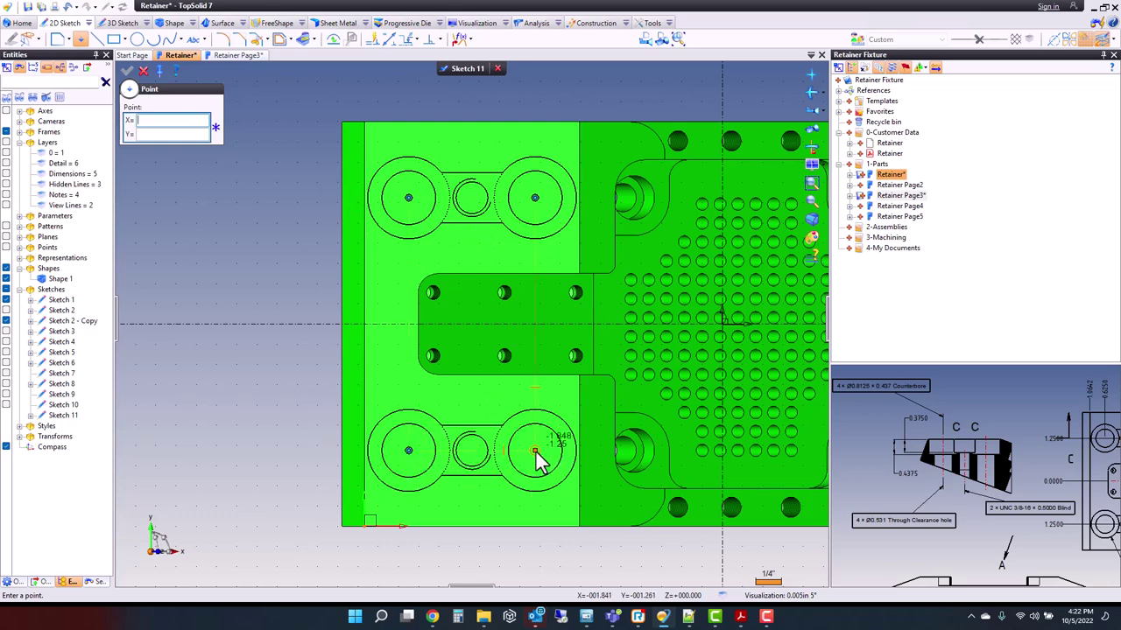
left_click(144, 71)
Step: Start a drilling group of spot faced holes on the four sketch points, with spot facing diameter 0.8125 in and depth 0.437 in
right_click(258, 202)
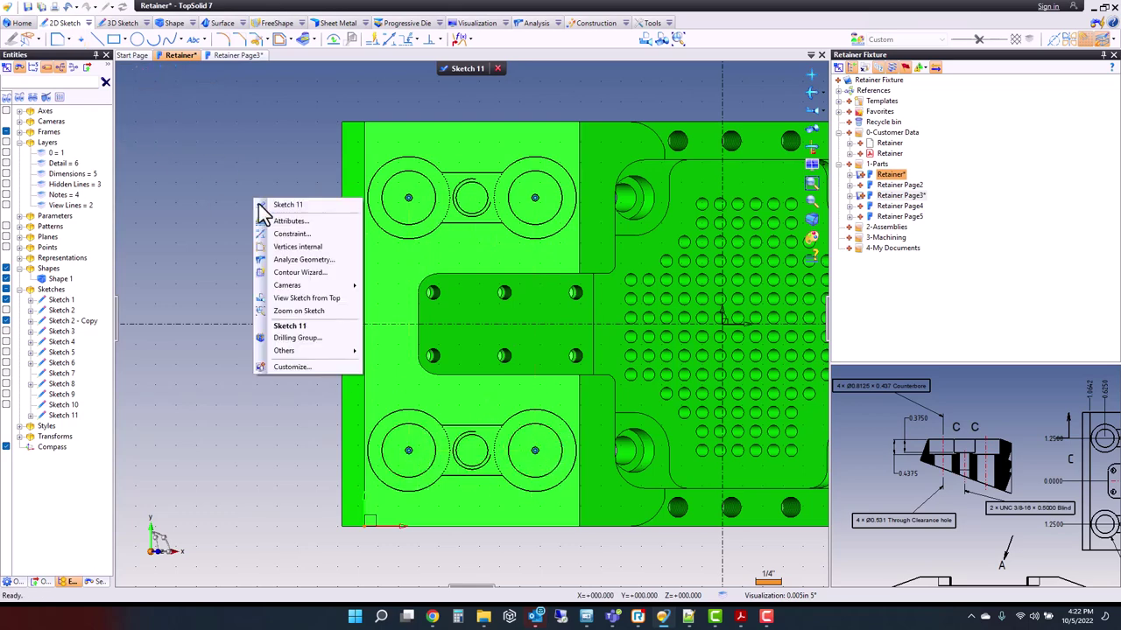
left_click(298, 338)
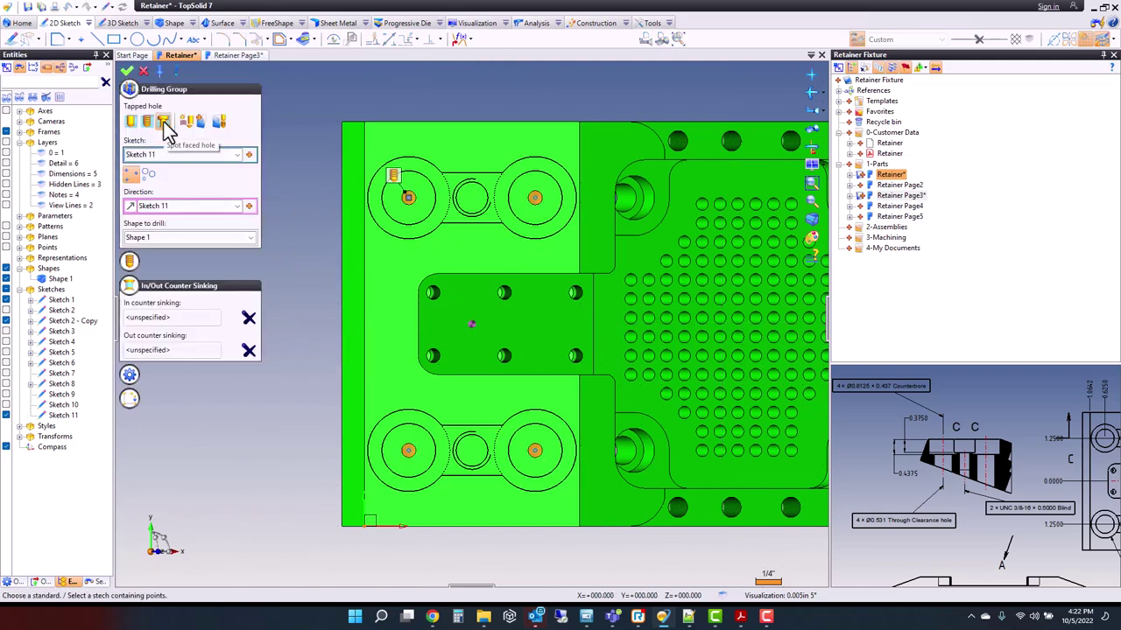
left_click(164, 121)
left_click(171, 291)
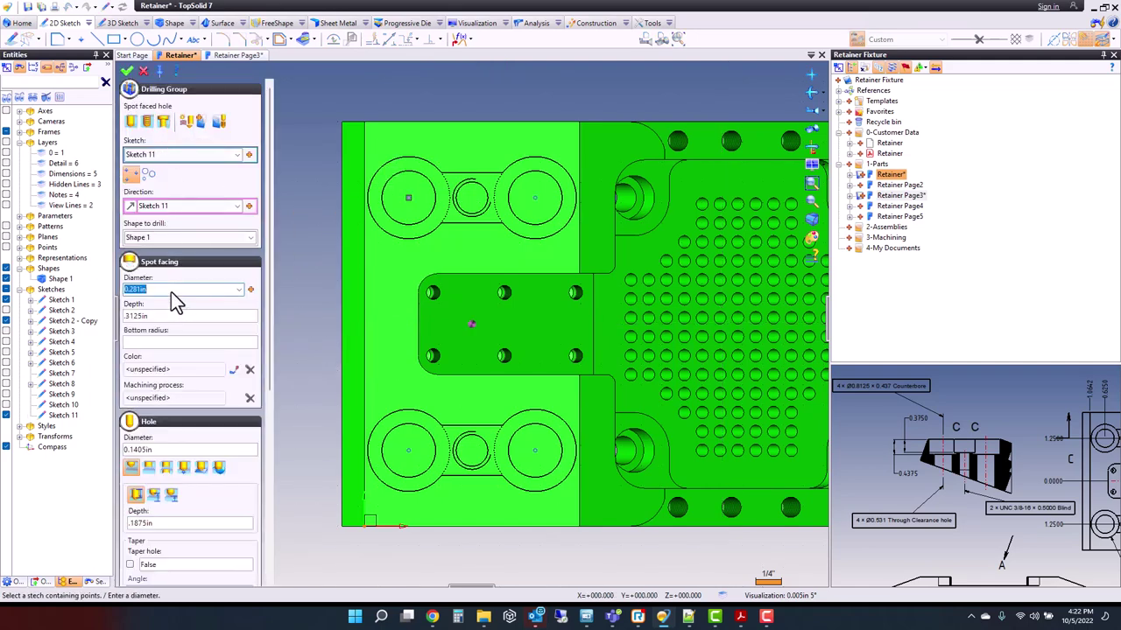
type(".8125in")
left_click(162, 318)
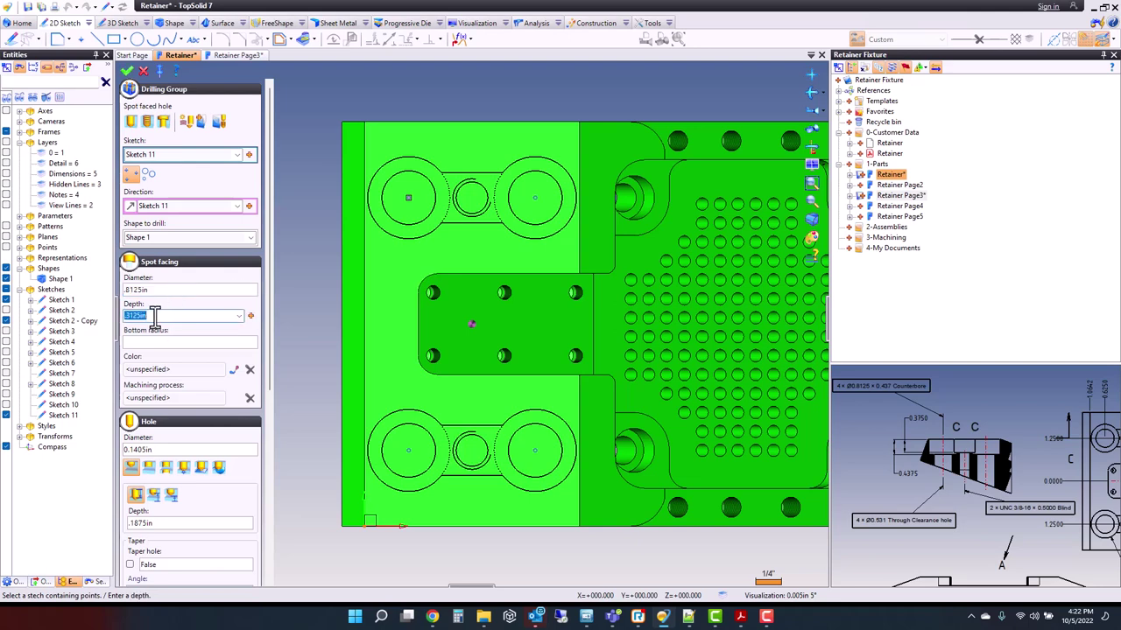
type(".437")
key("Return")
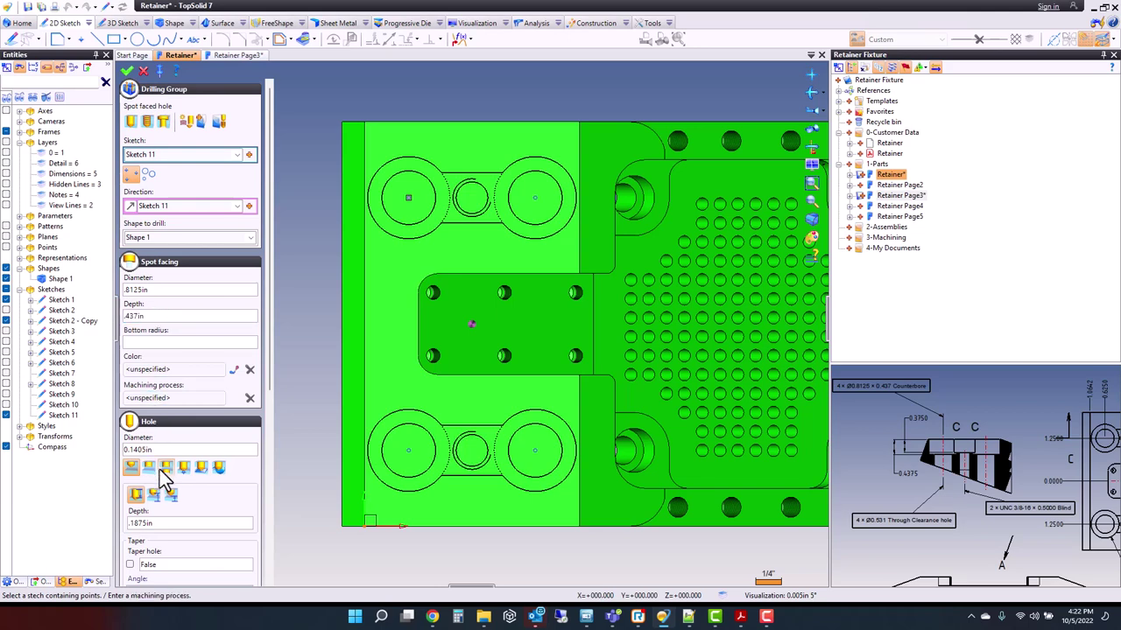
Step: Make the drilling group's holes through with a 0.531 in diameter and create them
left_click(150, 468)
left_click(188, 448)
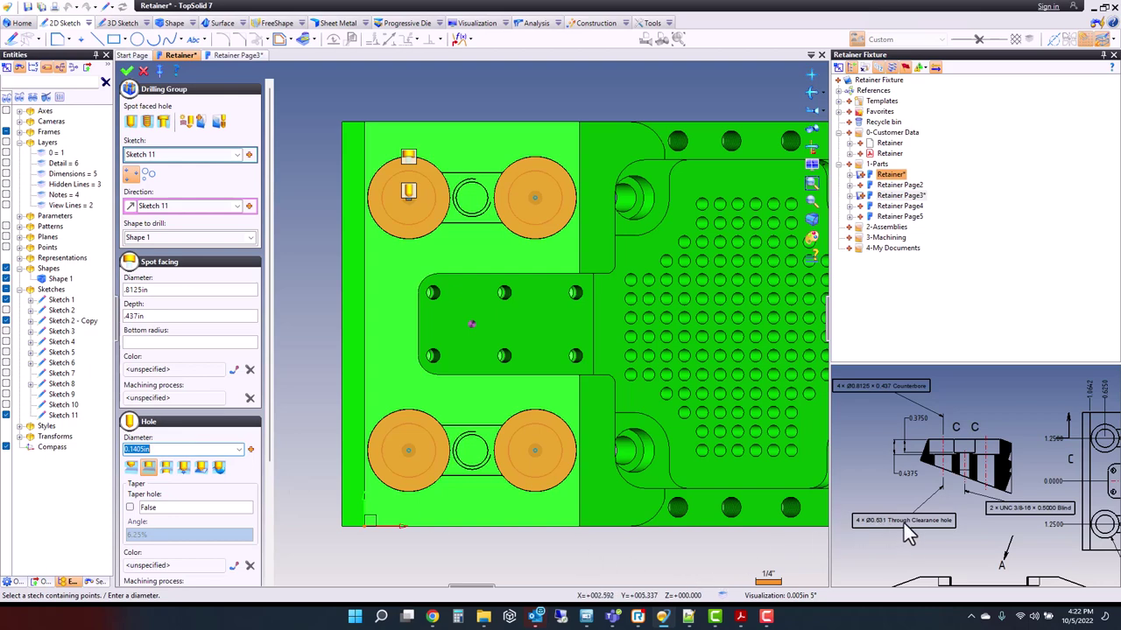
type(".531")
key("Return")
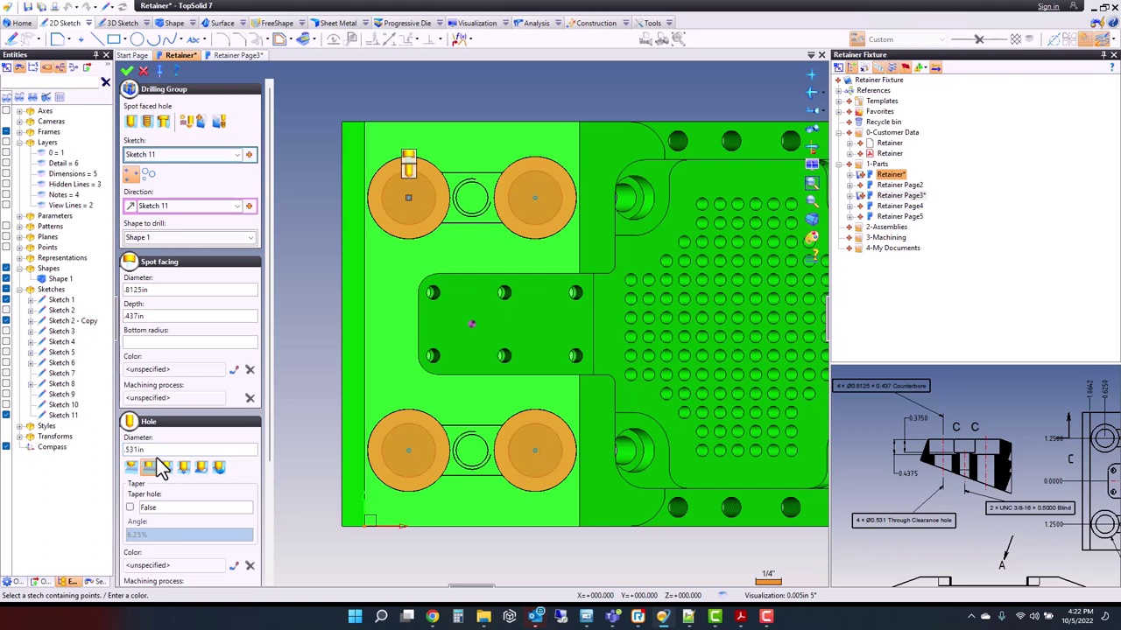
left_click(128, 70)
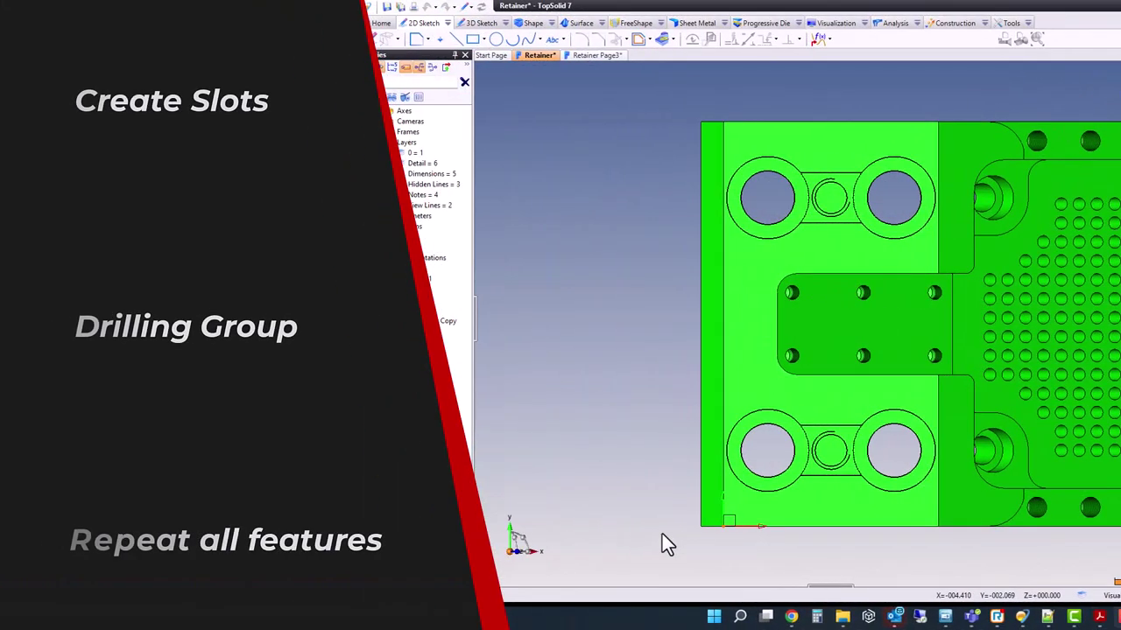
Step: Start a new sketch on the sloped face and draw a rectangle about 1.175 by 0.225 in across the upper pair of counterbored holes
mouse_move(814, 254)
middle_mouse_down()
mouse_move(826, 190)
mouse_move(815, 198)
mouse_move(832, 257)
mouse_move(812, 262)
middle_mouse_up()
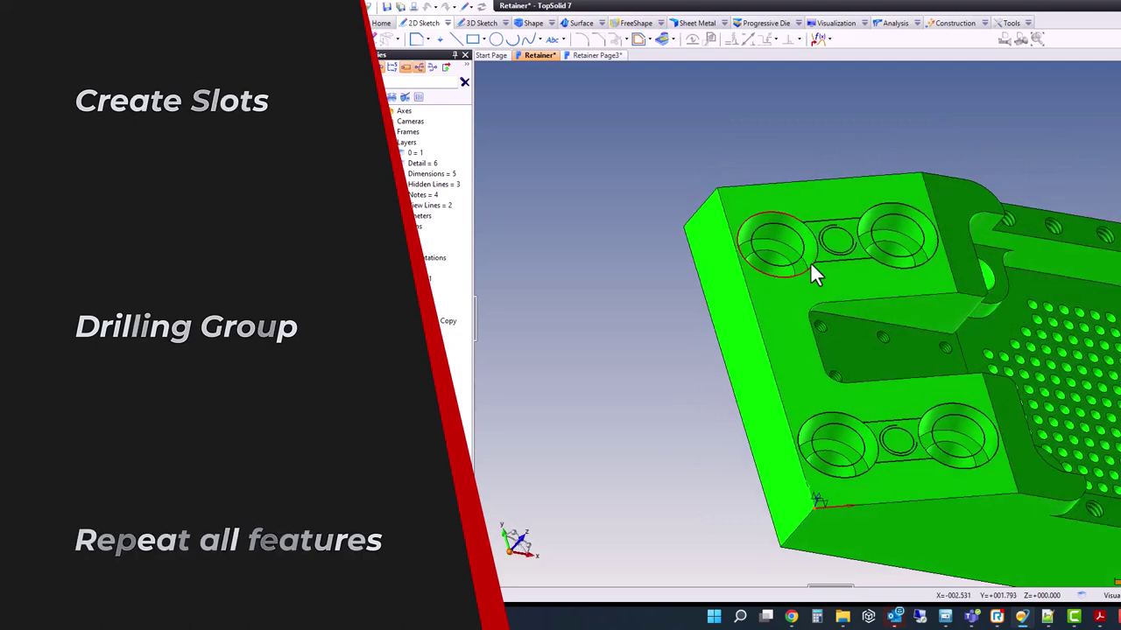
right_click(836, 278)
left_click(882, 307)
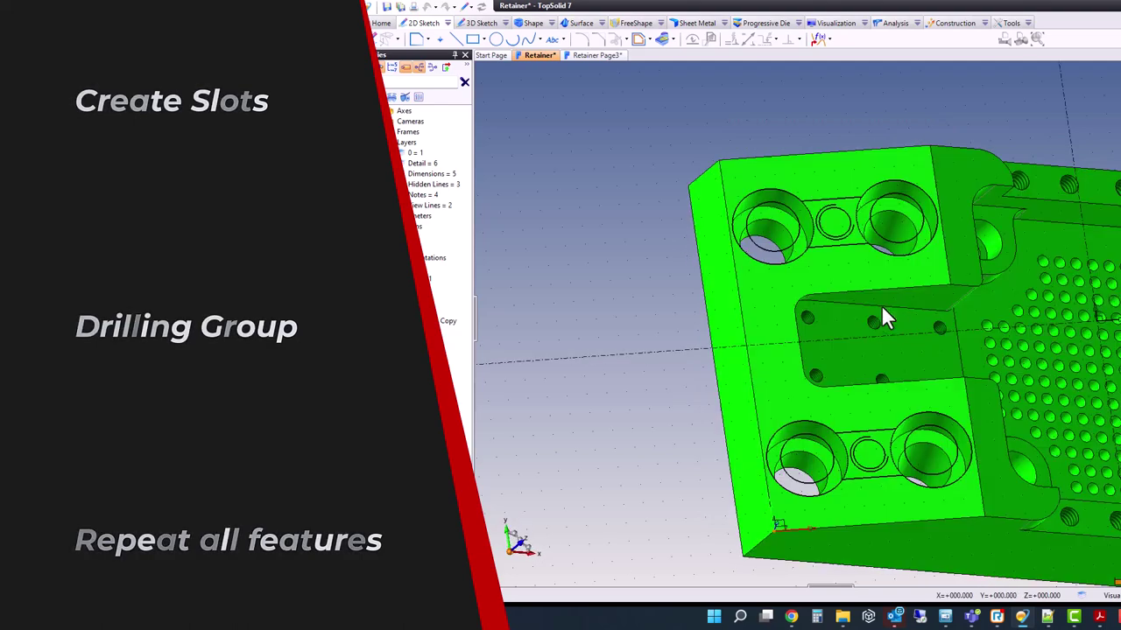
scroll(873, 169, "up", 3)
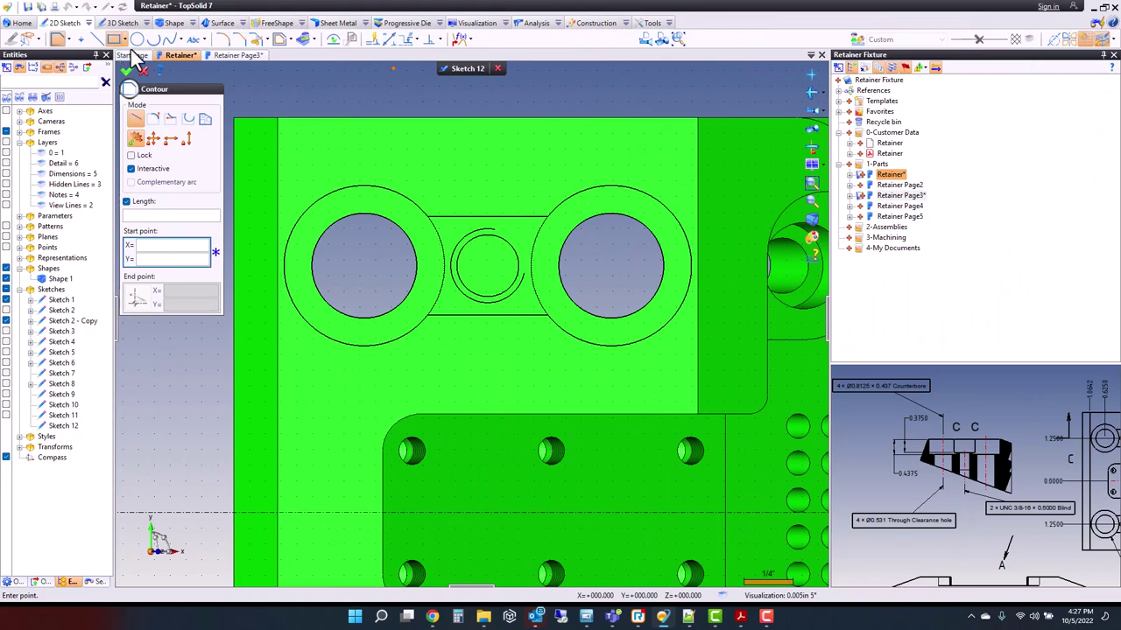
left_click(113, 38)
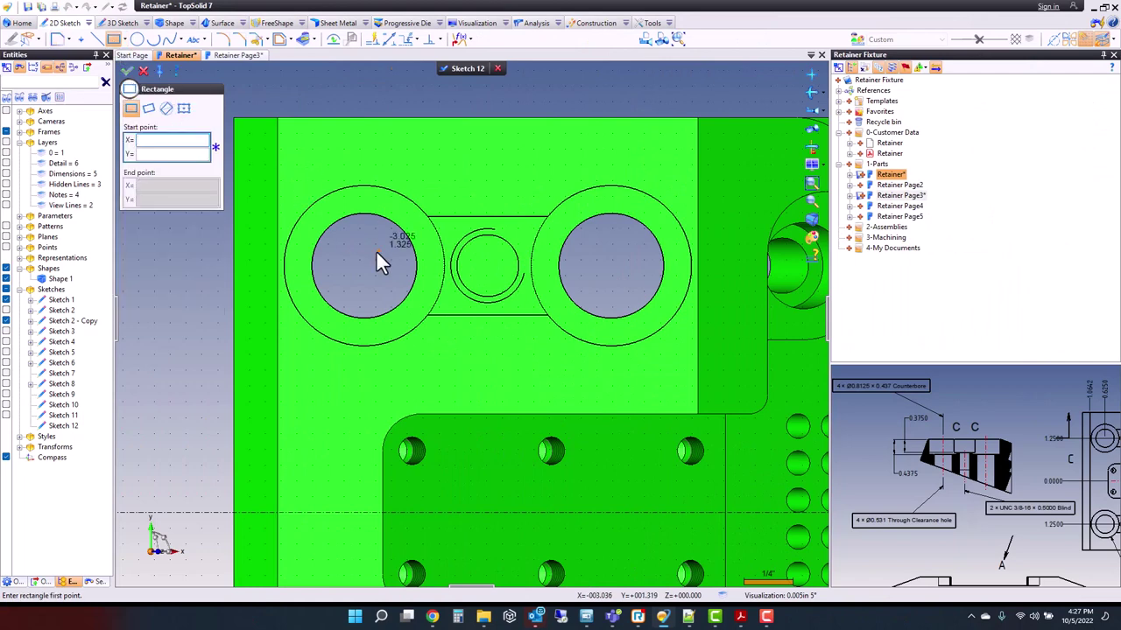
left_click(369, 246)
left_click(600, 289)
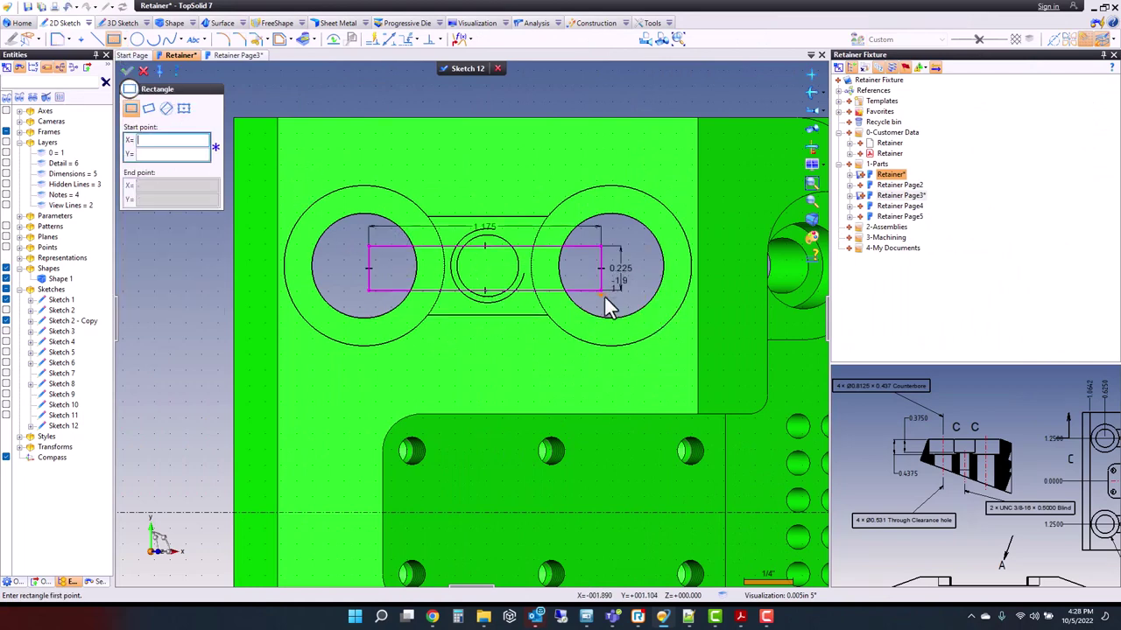
key("Escape")
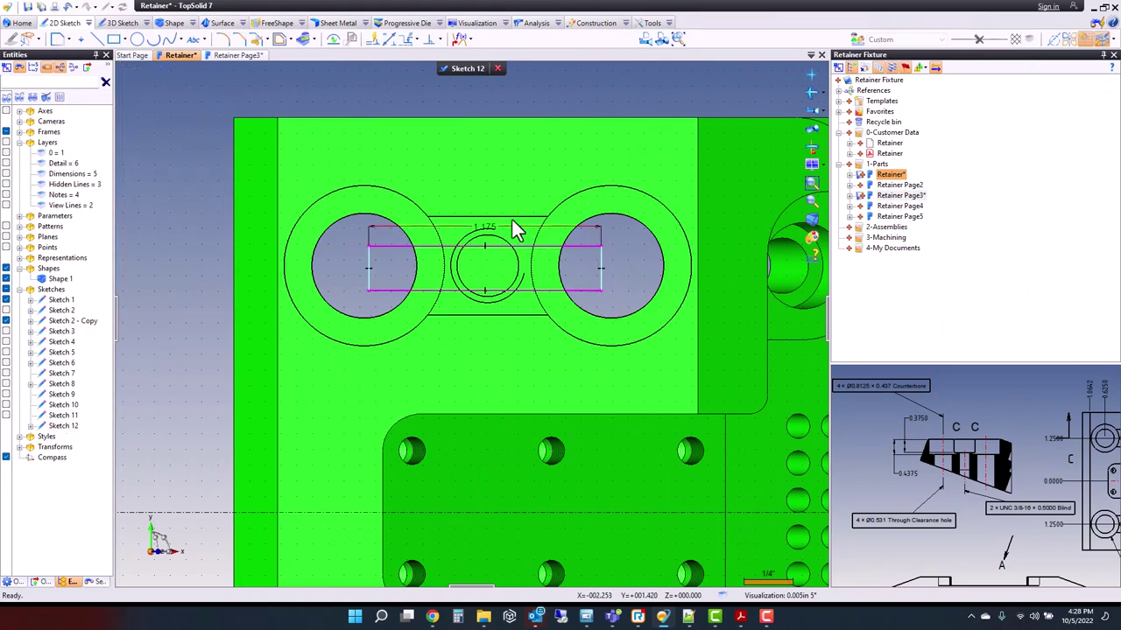
Step: Fit the rectangle to the upper slot by moving its long sides onto the slot lines and aligning its short sides with the hole centres
left_click_drag(517, 247, 517, 217)
left_click_drag(522, 289, 520, 316)
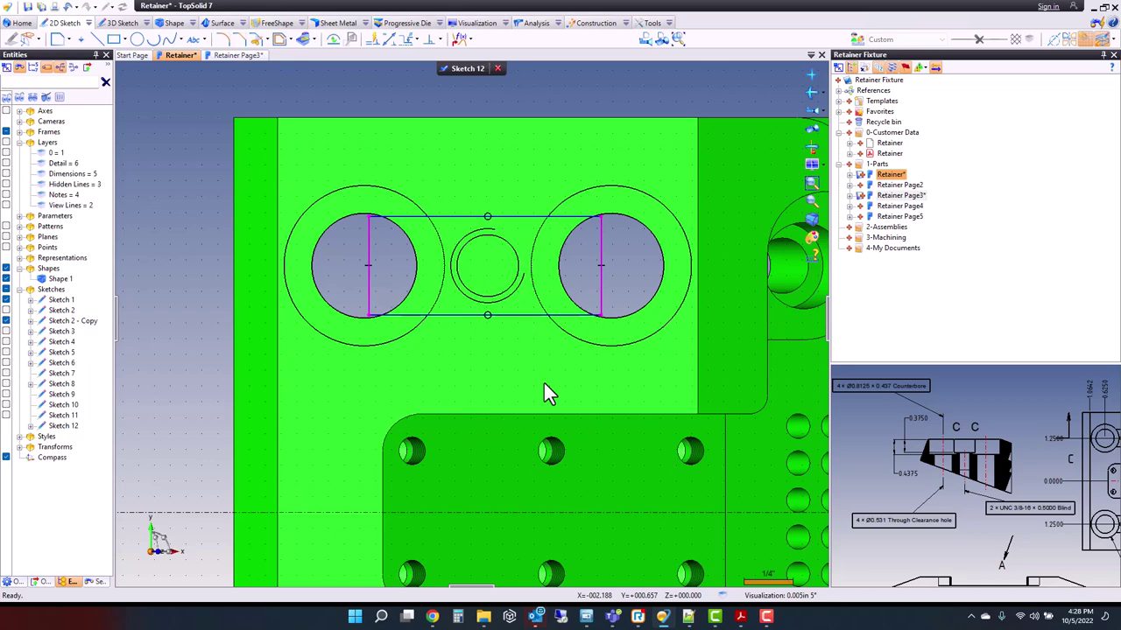
left_click(430, 40)
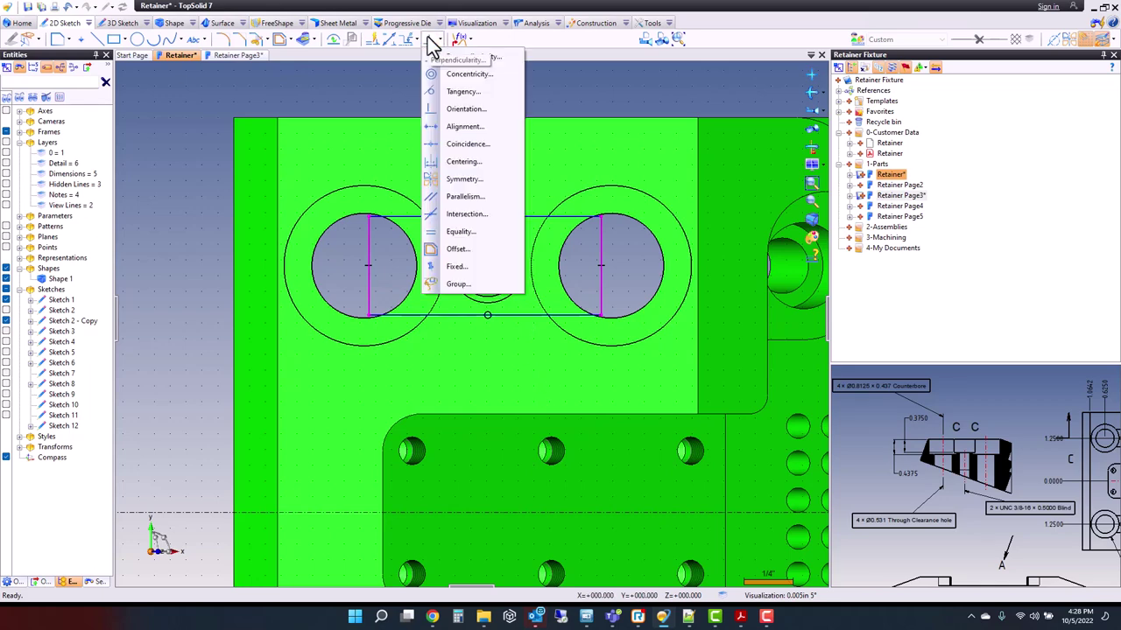
left_click(482, 125)
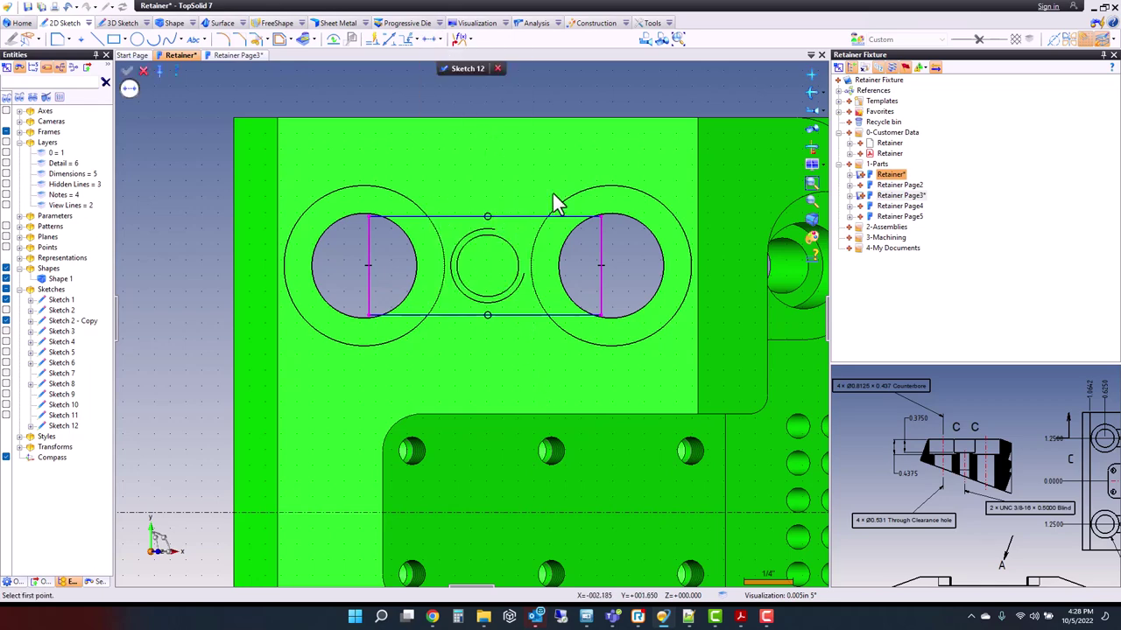
left_click(601, 218)
left_click(622, 224)
left_click(379, 218)
left_click(365, 225)
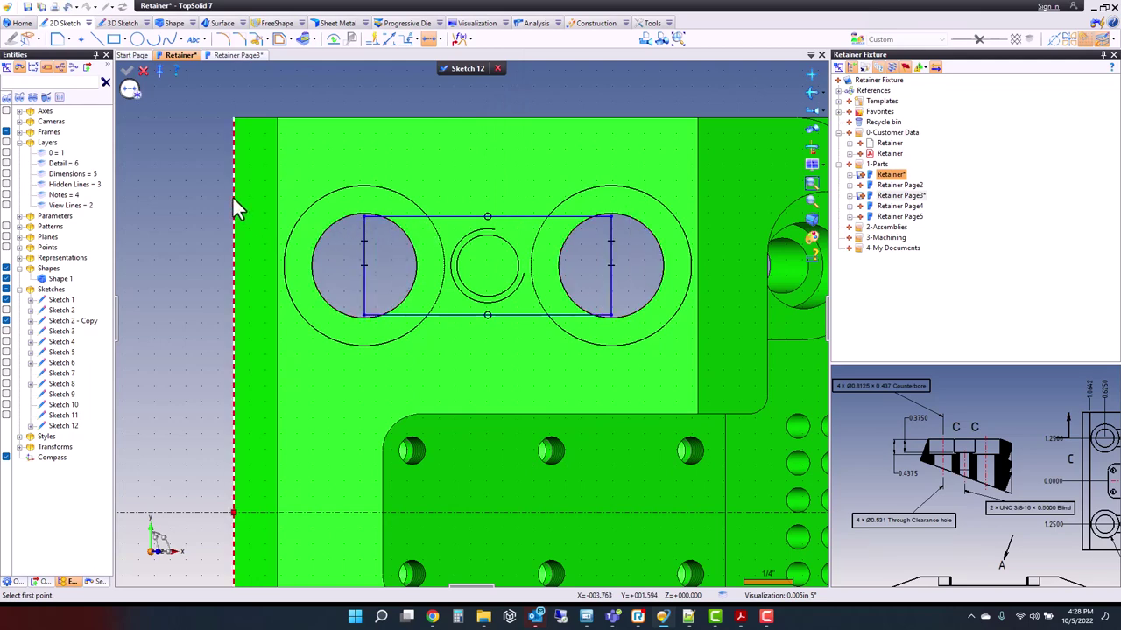
Step: Draw a second rectangle about 0.25 in high across the lower pair of counterbored holes in the same sketch
scroll(355, 176, "down", 3)
scroll(415, 371, "up", 2)
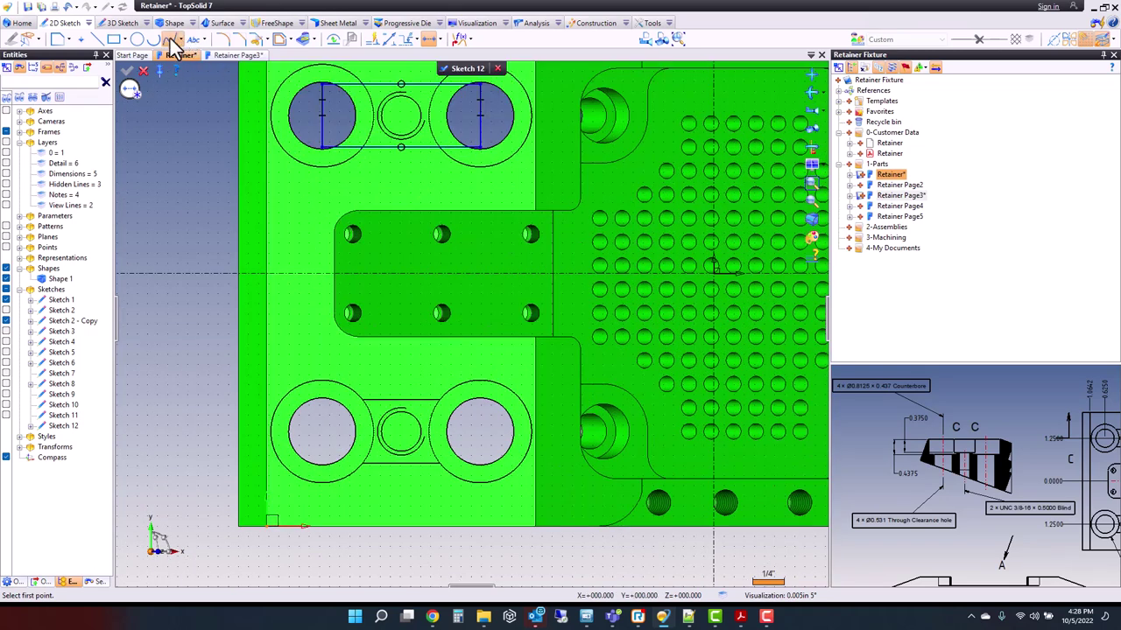
left_click(114, 38)
left_click(340, 423)
left_click(474, 445)
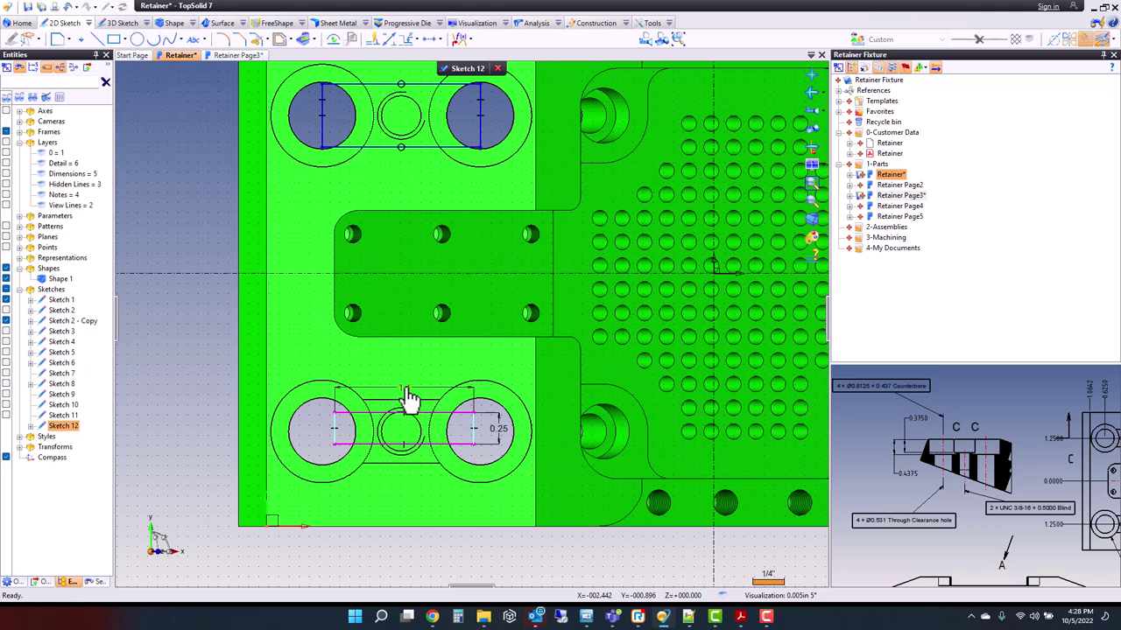
Step: Fit the second rectangle to the lower slot by moving its long sides onto the slot lines and aligning its short sides with the hole centres
left_click_drag(435, 426, 421, 463)
left_click_drag(475, 423, 496, 412)
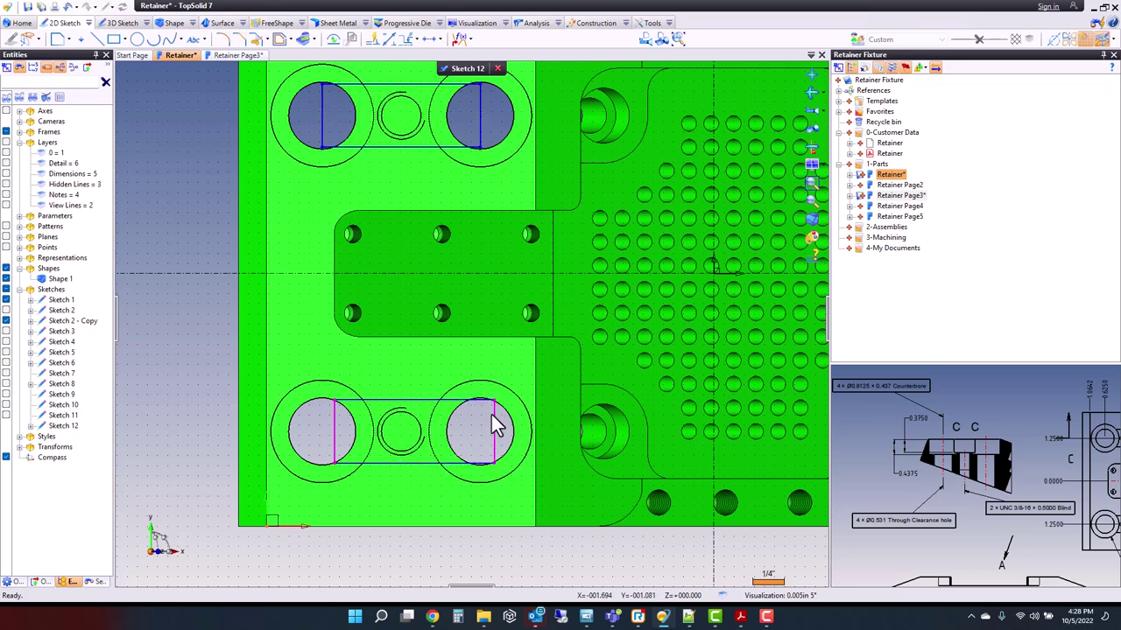
left_click_drag(481, 340, 481, 324)
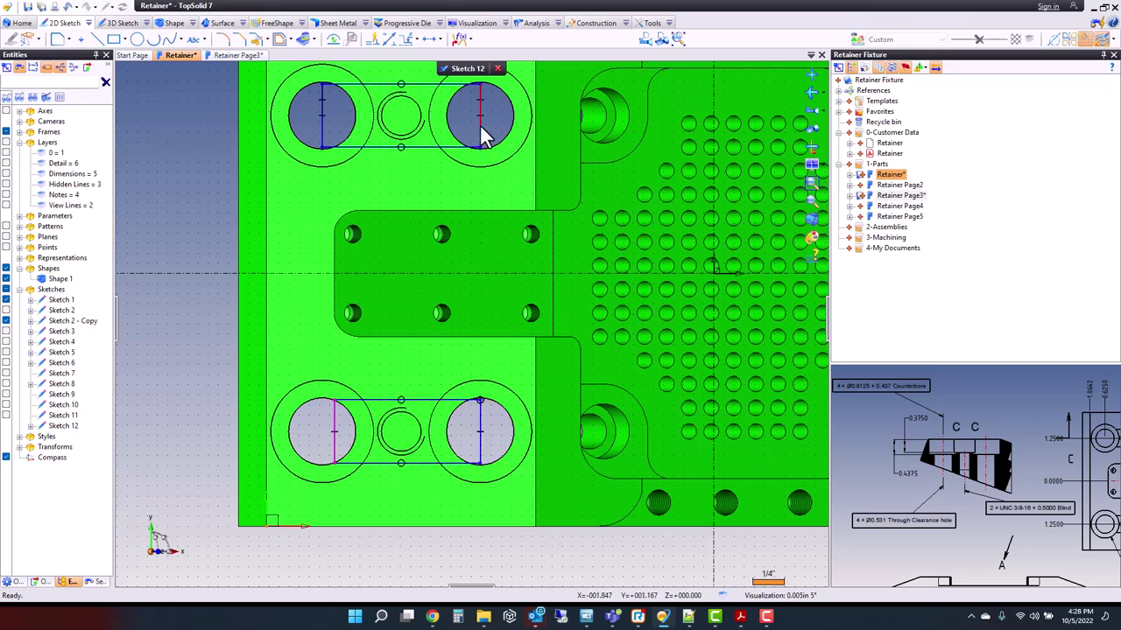
left_click_drag(332, 418, 321, 129)
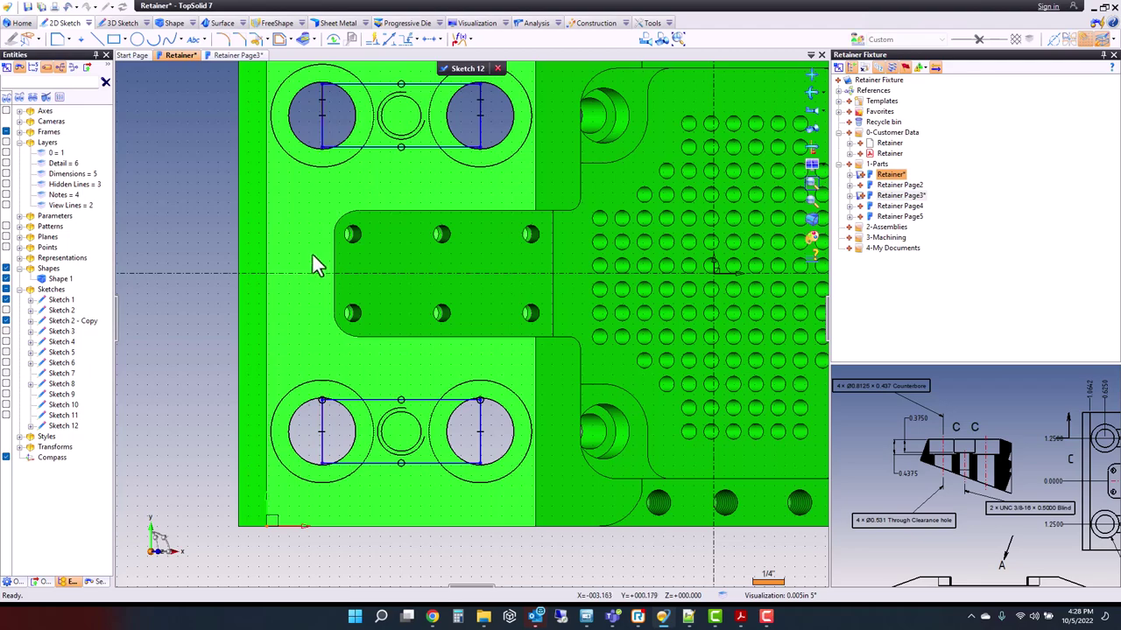
Step: Cut a 0.375 in deep pocket from the two-rectangle sketch to form the slots between the counterbored holes
right_click(170, 213)
left_click(195, 359)
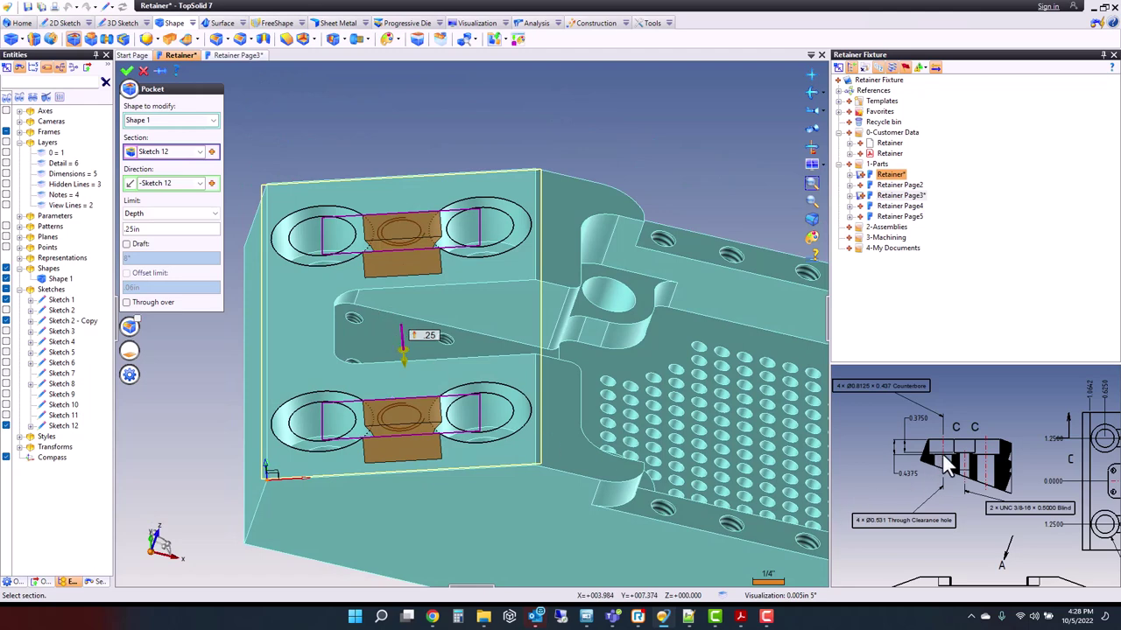
scroll(937, 452, "down", 3)
scroll(938, 454, "up", 5)
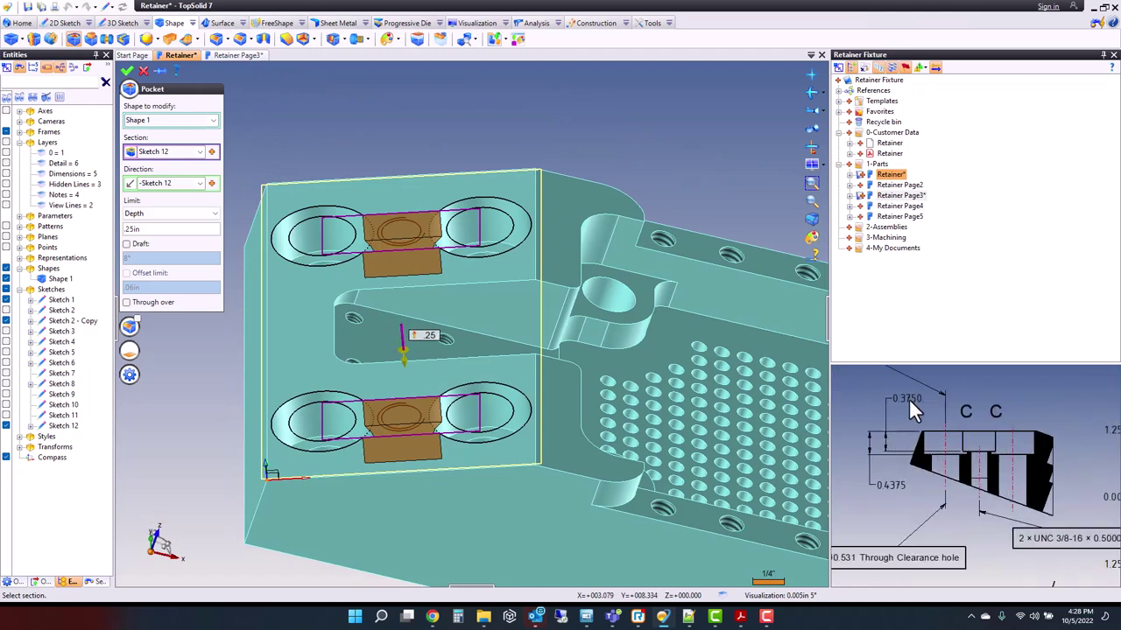
double_click(430, 338)
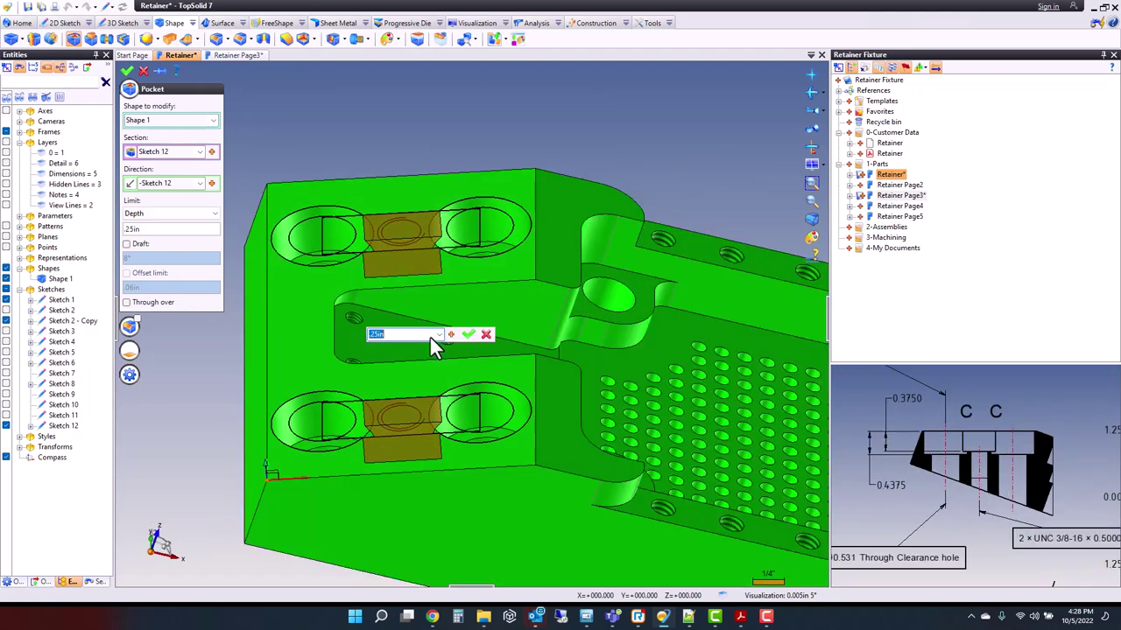
type(".375")
key("Return")
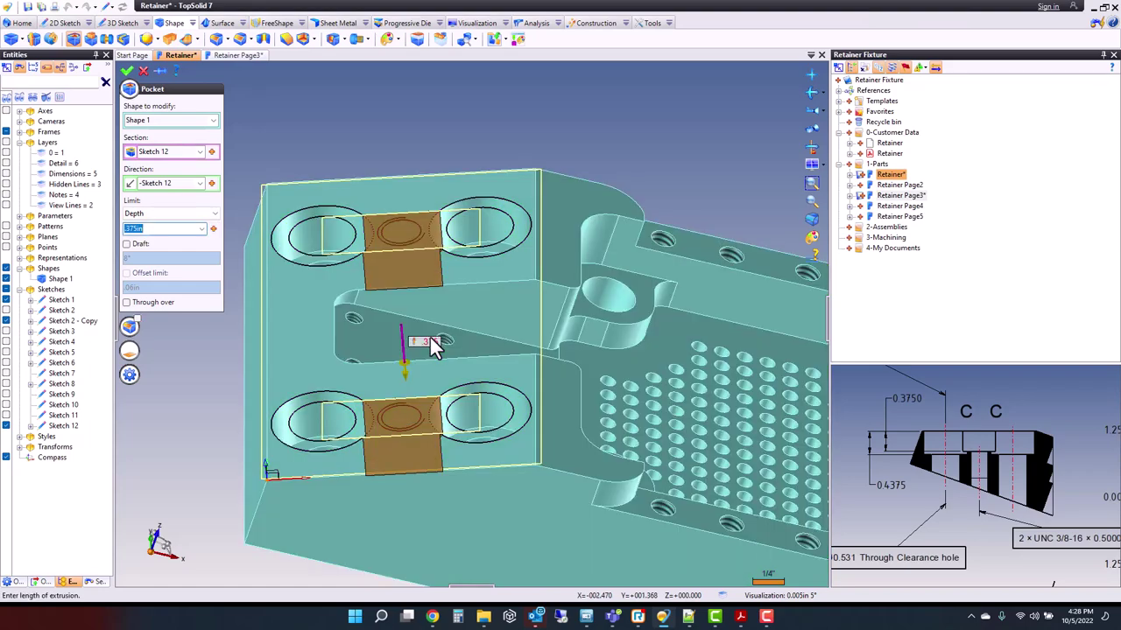
left_click(128, 71)
Step: Start a new sketch on the upper slot's floor and place points at the centres of the upper and lower tapped holes
middle_click_drag(233, 125, 247, 148)
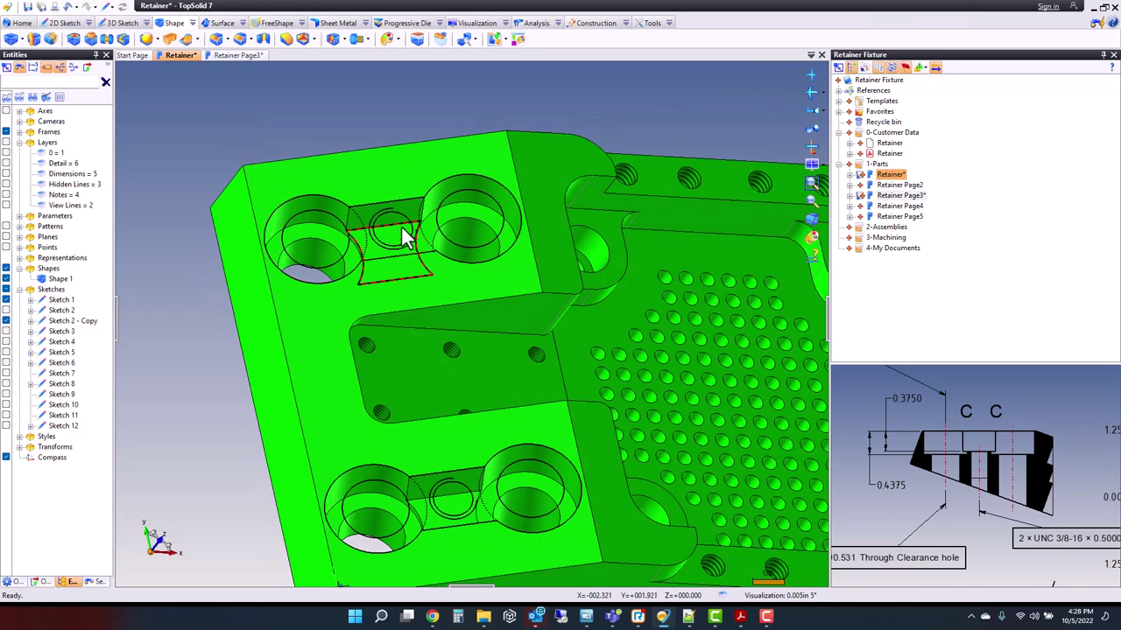
left_click(397, 232)
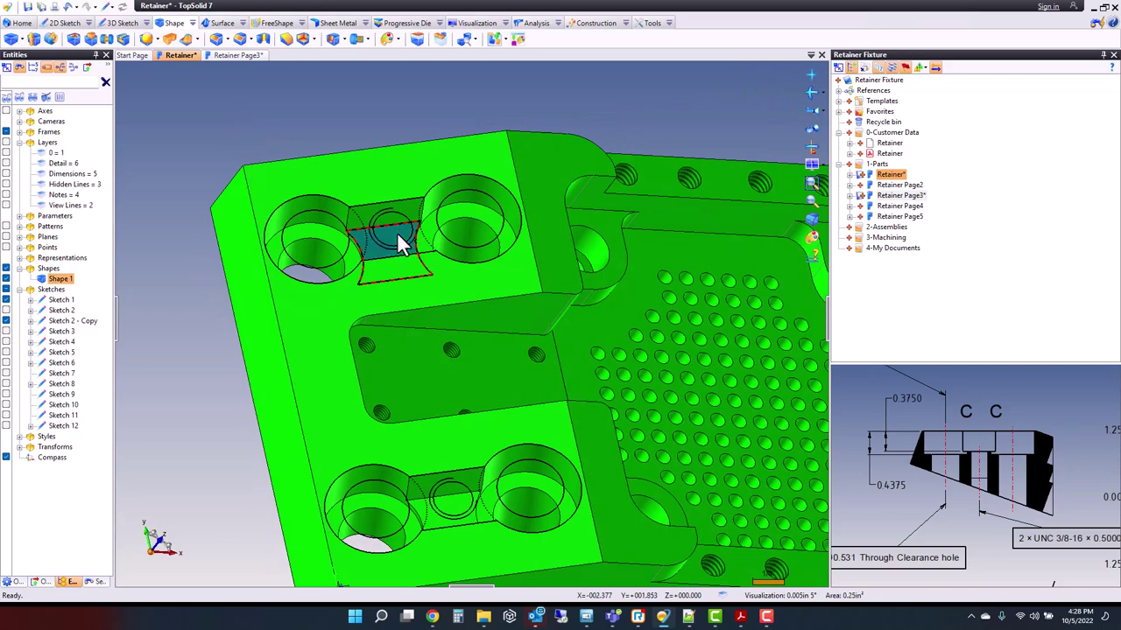
right_click(396, 232)
left_click(439, 279)
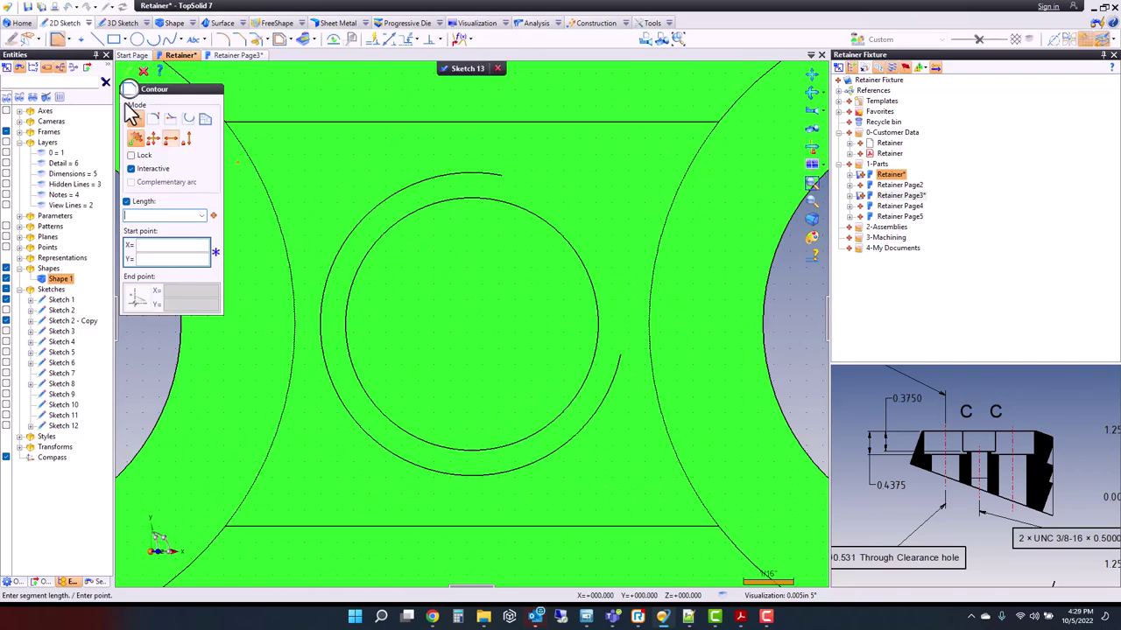
left_click(80, 38)
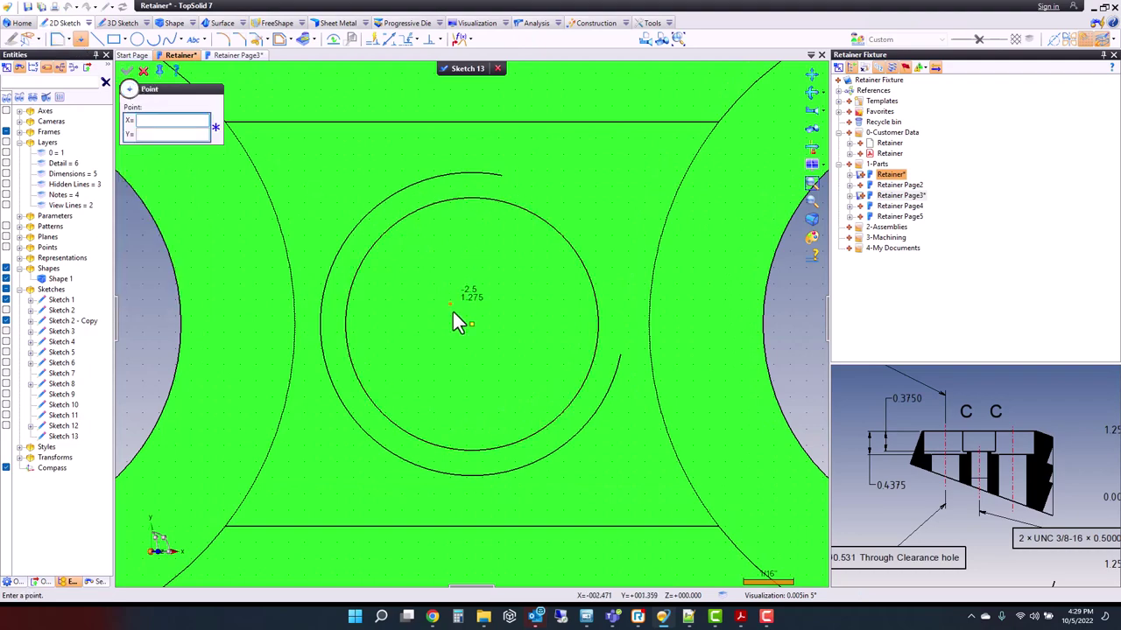
scroll(463, 334, "down", 6)
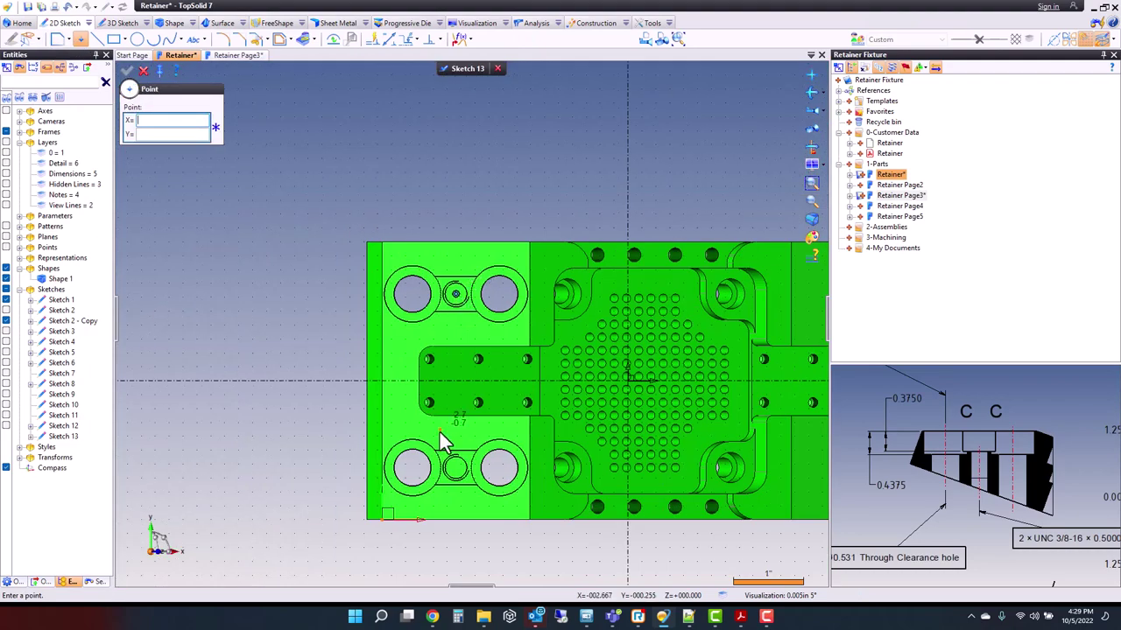
scroll(484, 515, "up", 4)
left_click(485, 455)
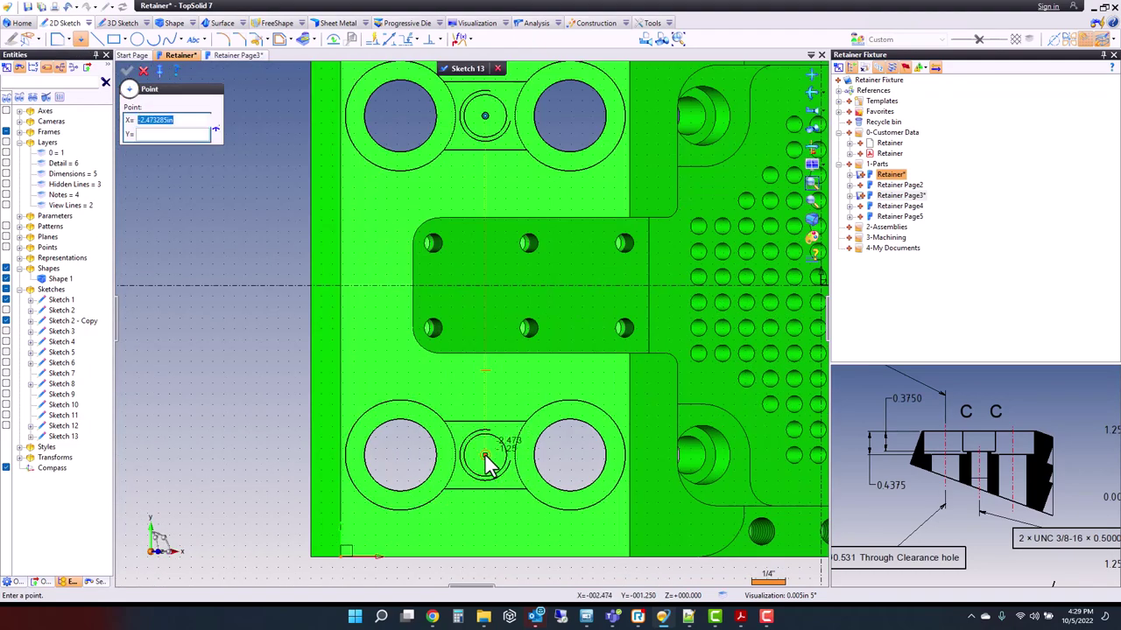
key("Escape")
Step: Start a drilling group of tapped holes at the two sketch points, using the Inch ISO 725 standard and UNC 3/8-16 thread
right_click(214, 225)
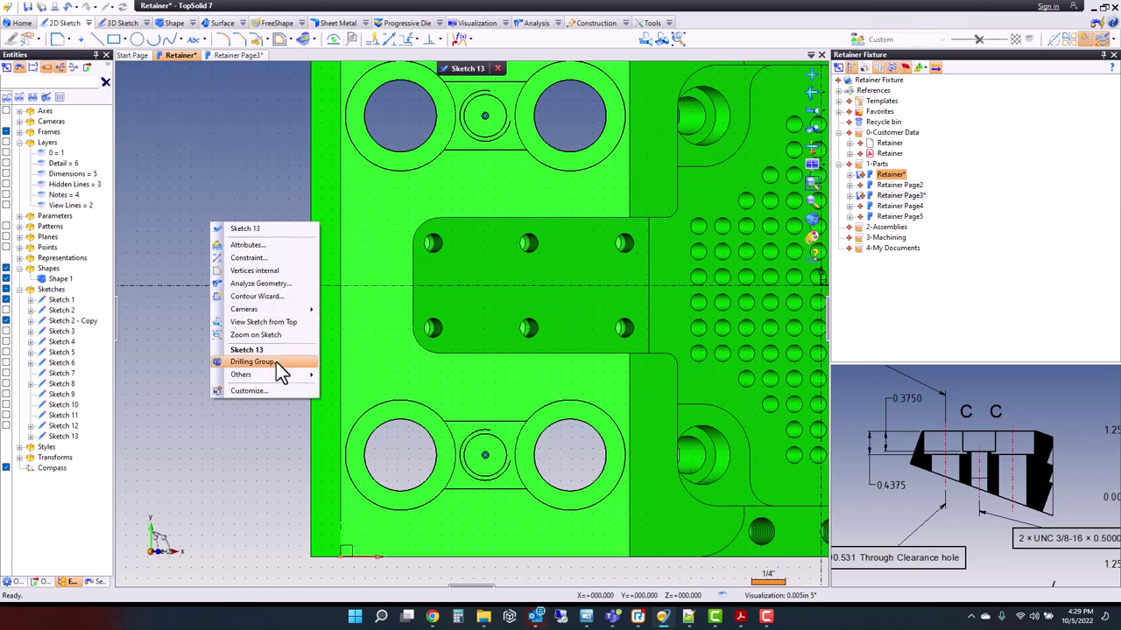
left_click(276, 361)
middle_click_drag(366, 383, 534, 351)
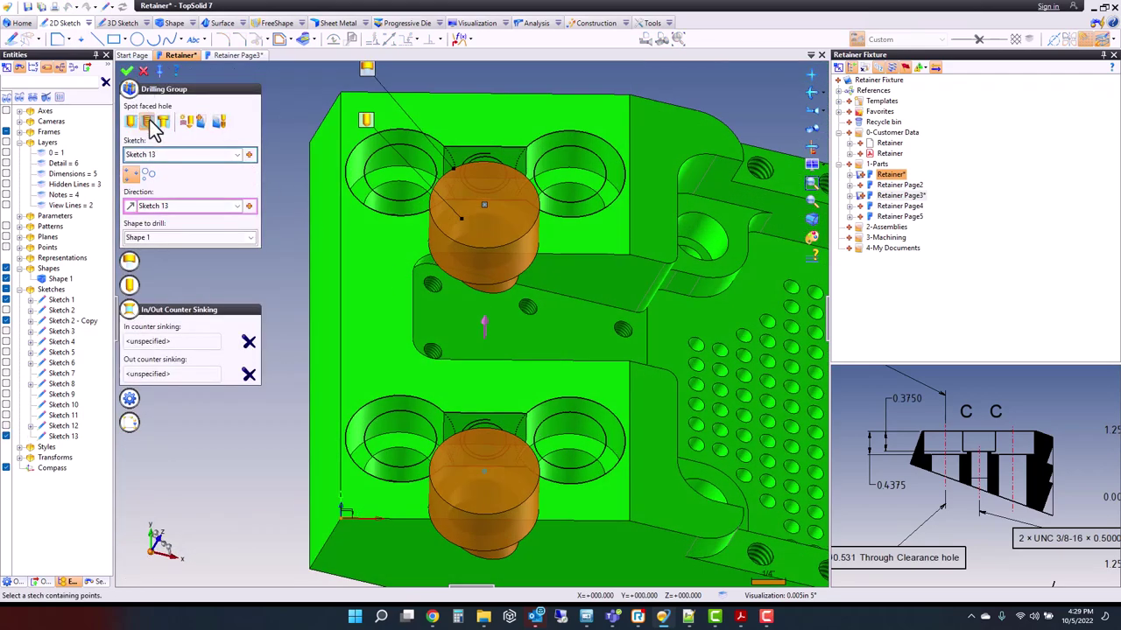
left_click_drag(867, 437, 954, 512)
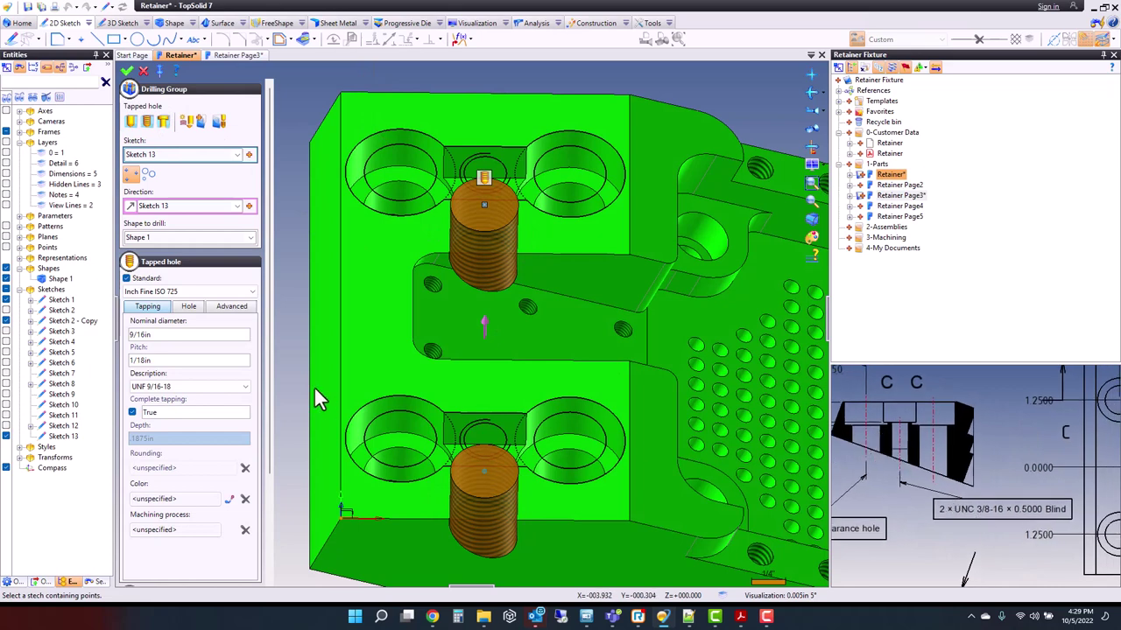
left_click(165, 293)
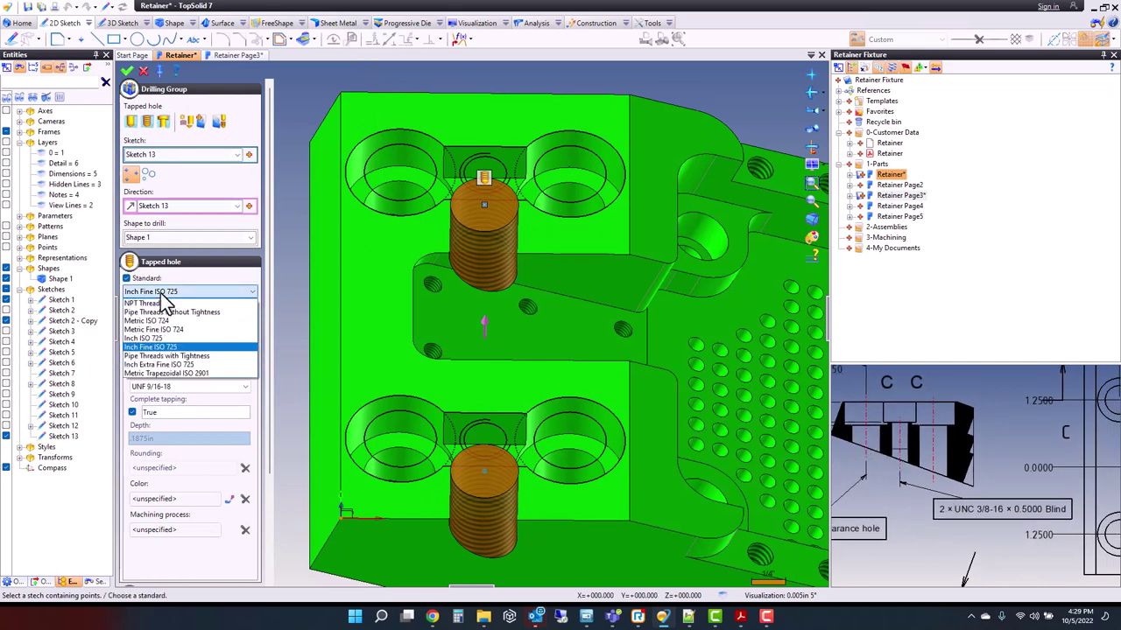
left_click(161, 338)
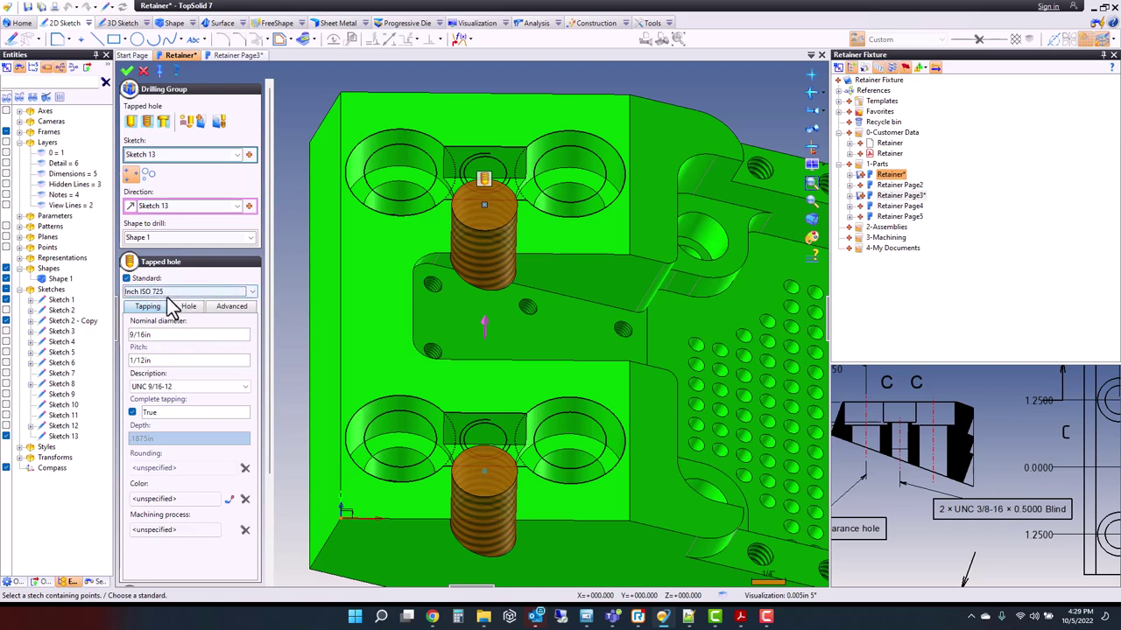
left_click(174, 388)
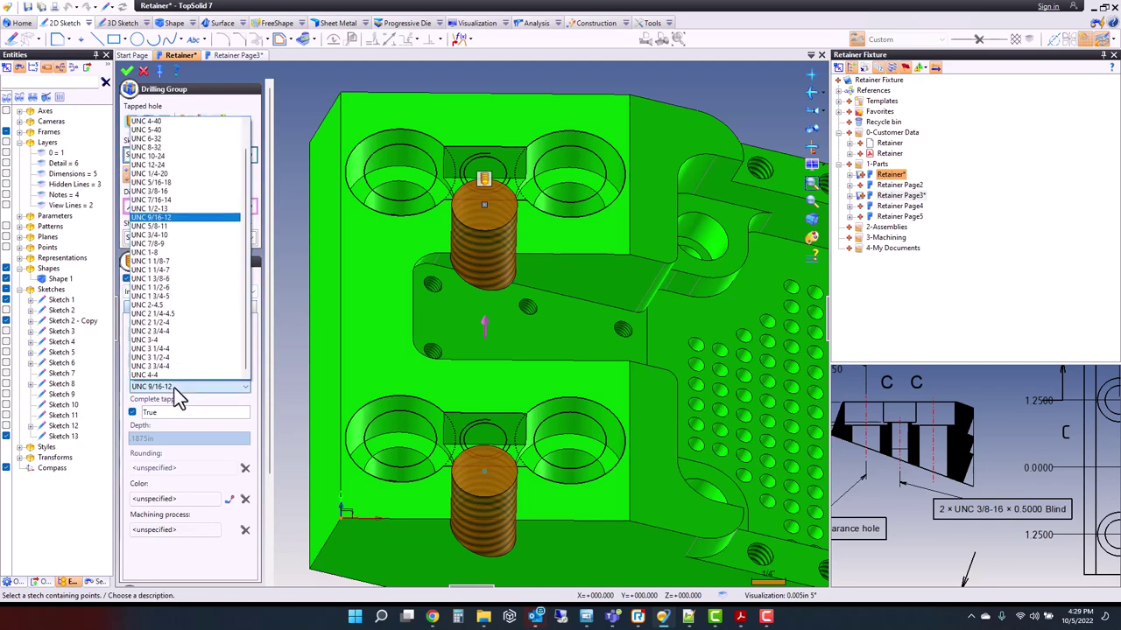
left_click(176, 191)
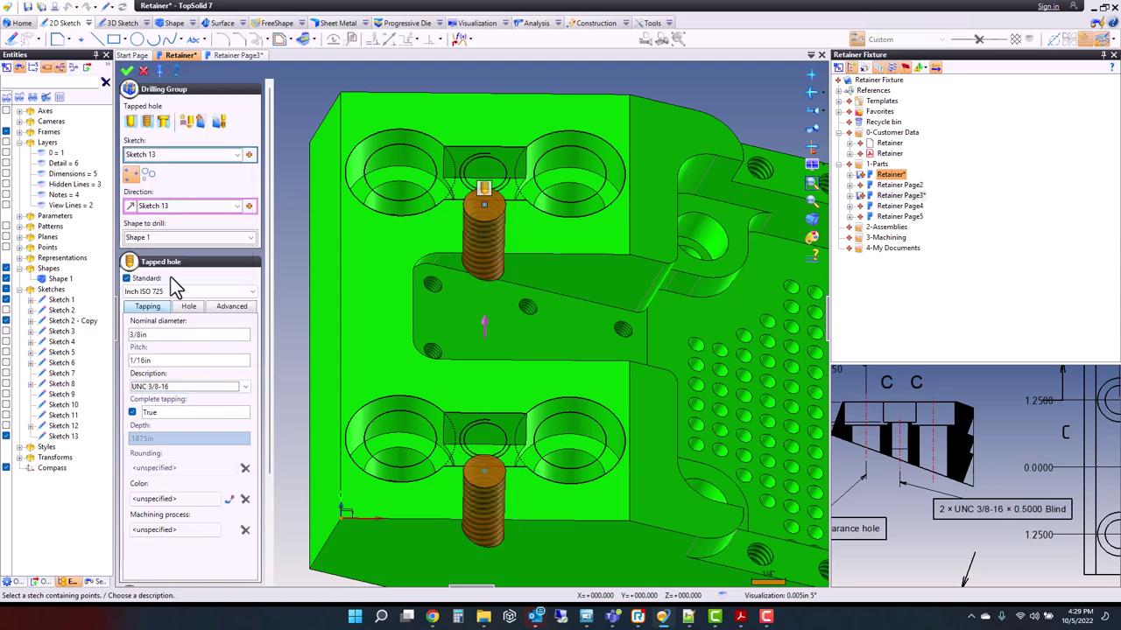
Step: Turn off complete tapping, set the tapping depth to 0.5 in, and create the tapped holes
left_click(133, 413)
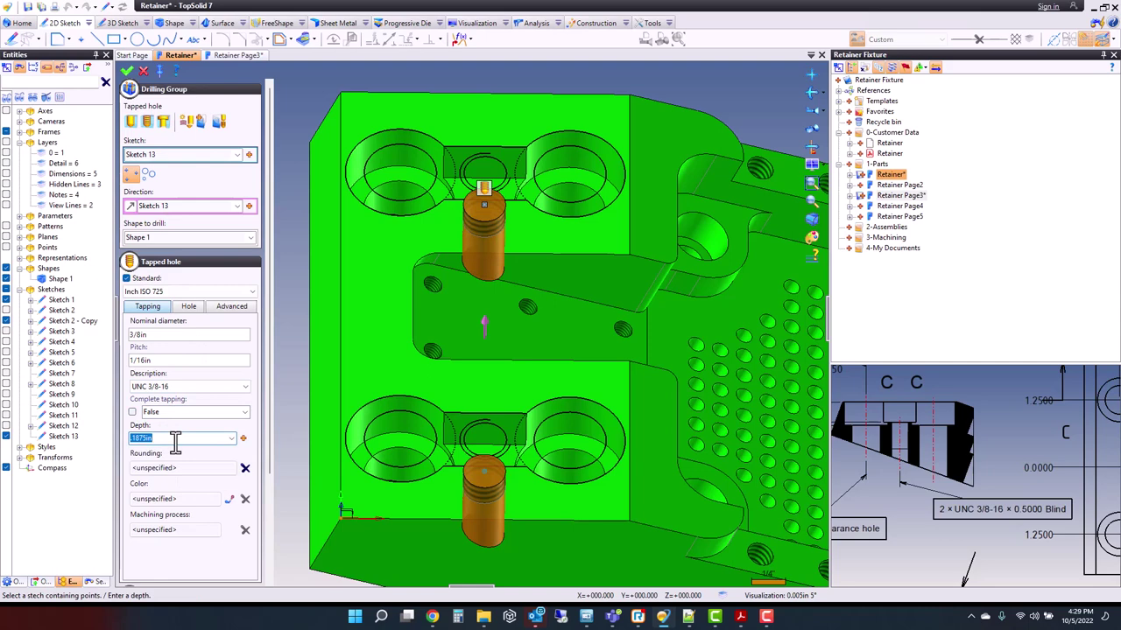
type(".5")
key("Return")
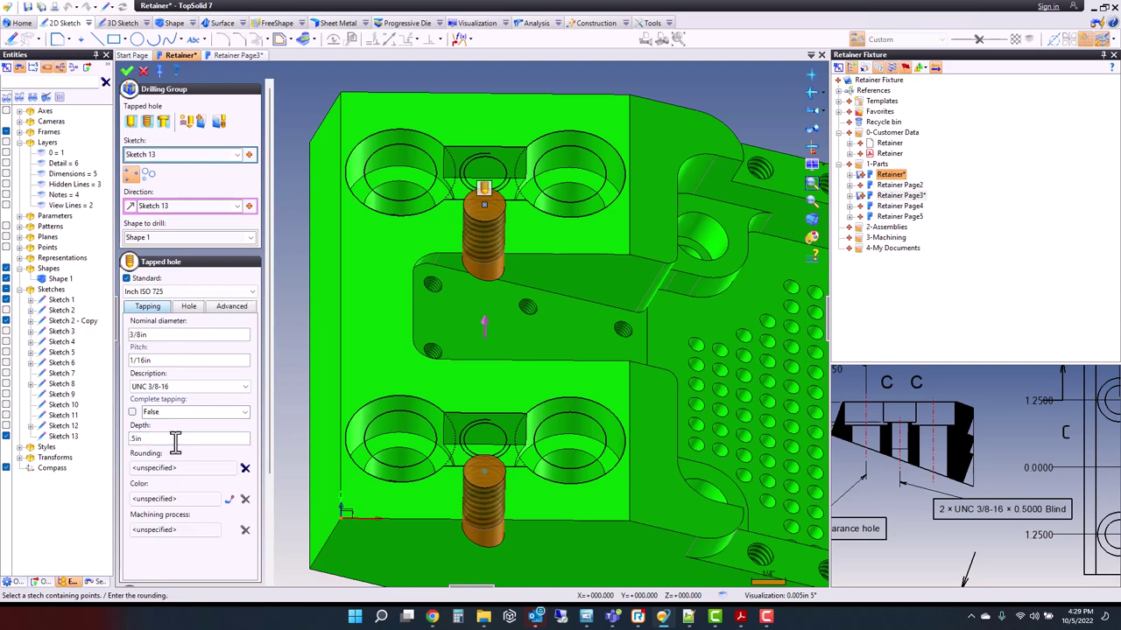
left_click(186, 308)
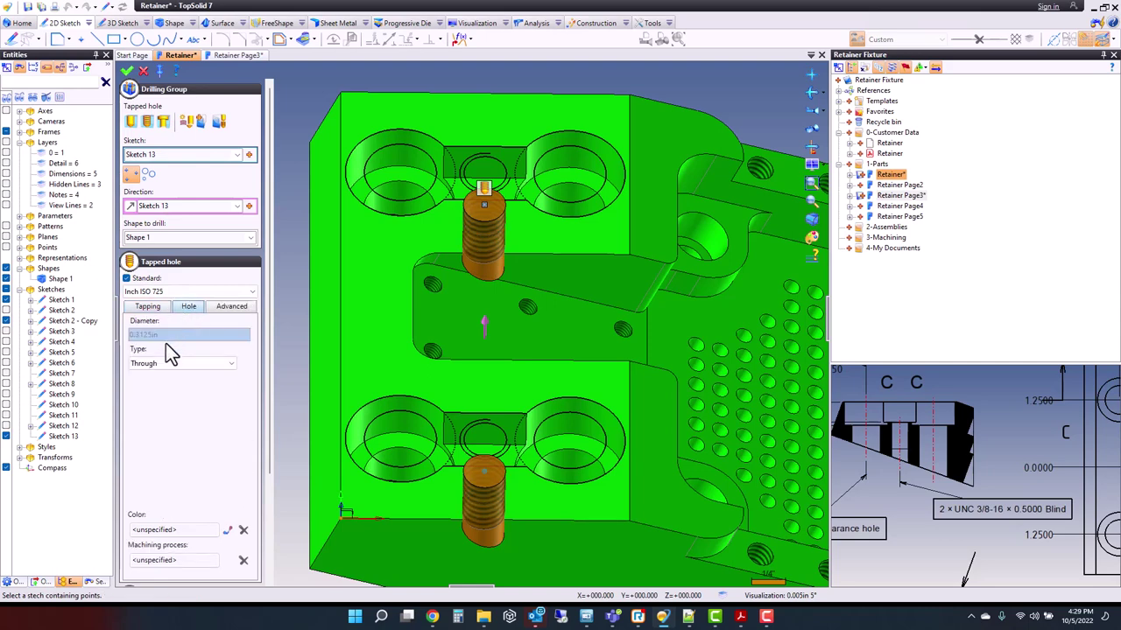
left_click(128, 74)
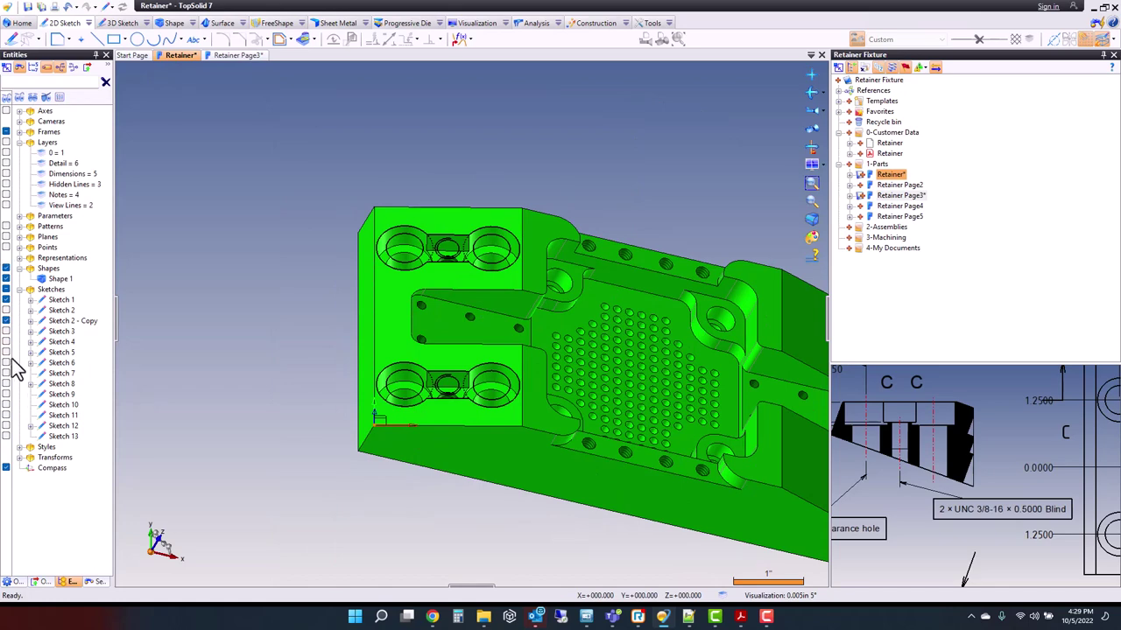
Step: Repeat the counterbored-hole drilling group, the slot pocket and the tapped-hole drilling group onto the opposite sloped face using Pattern 3
middle_click_drag(185, 350, 216, 360)
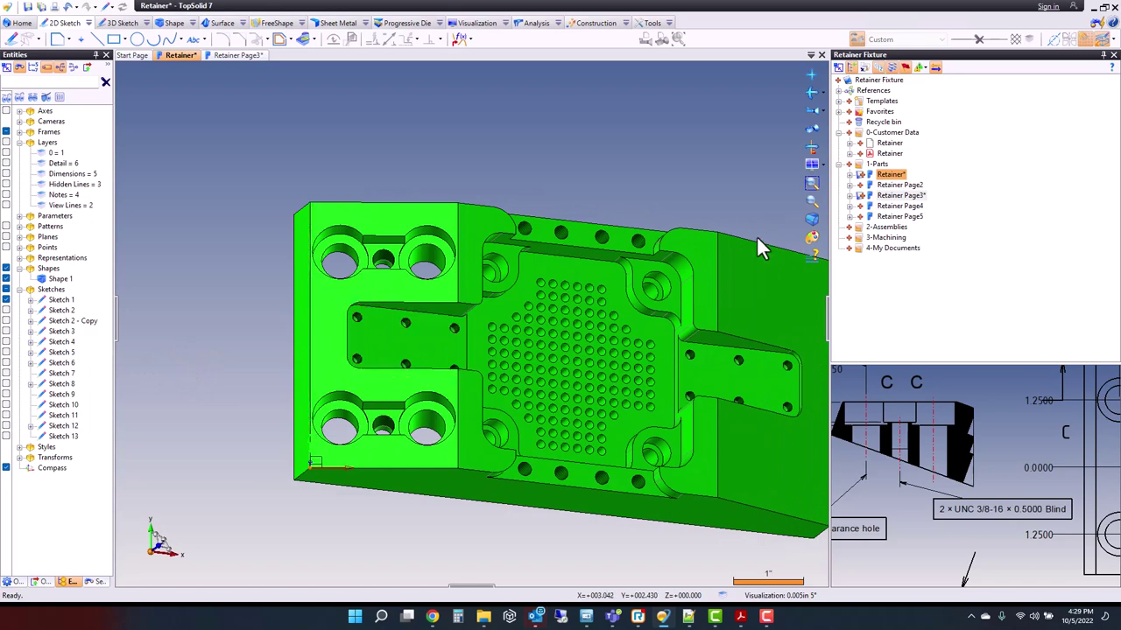
middle_click_drag(766, 287, 676, 277)
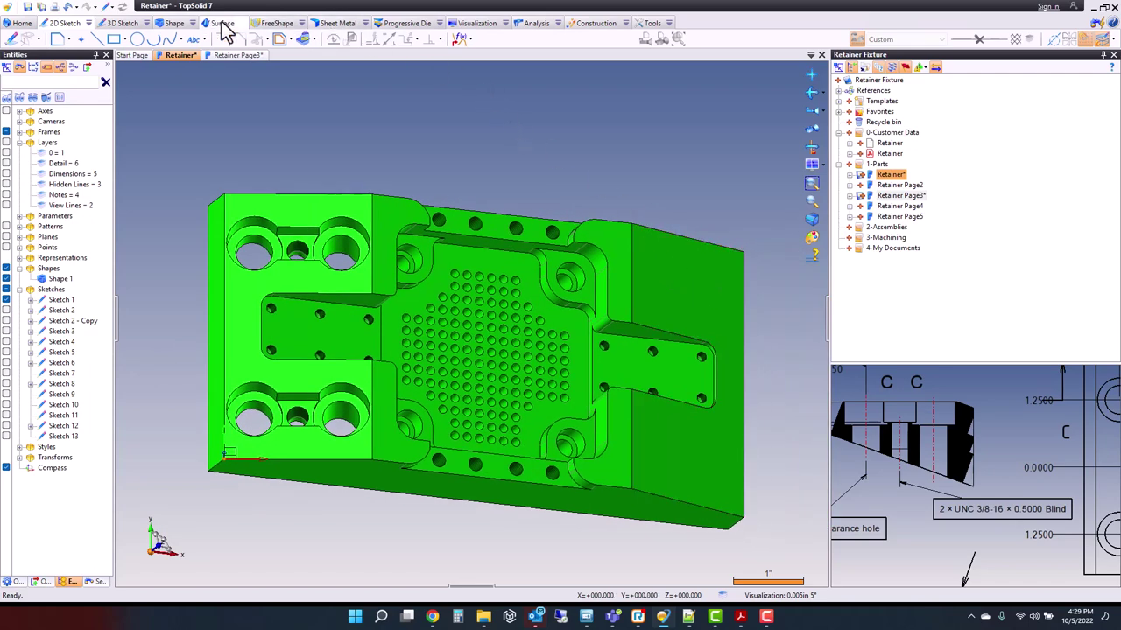
left_click(174, 23)
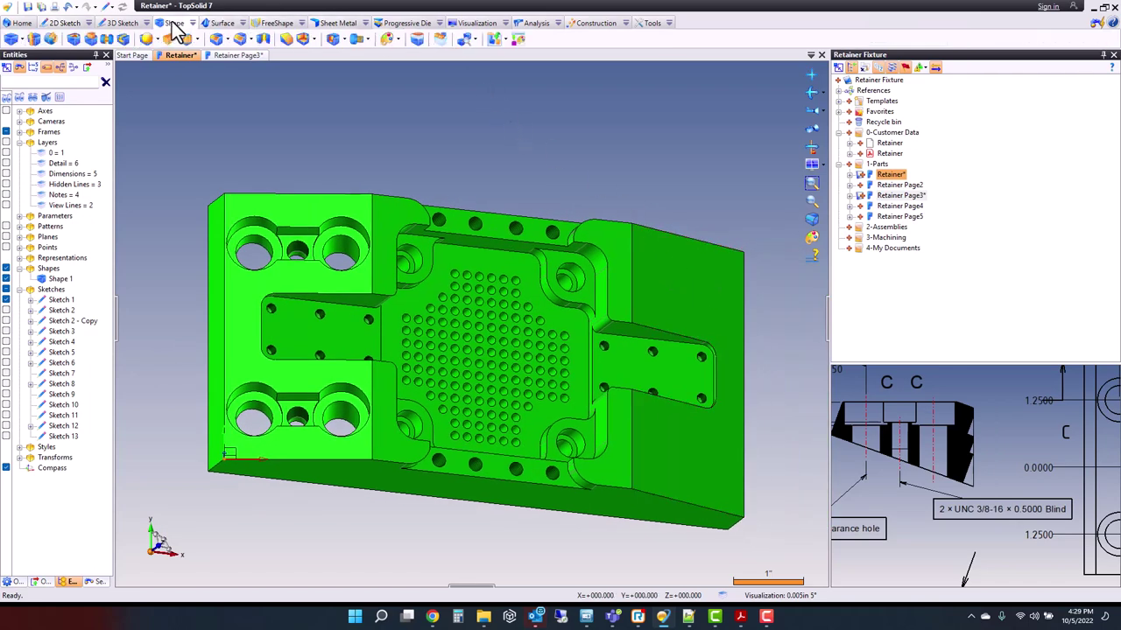
left_click(437, 42)
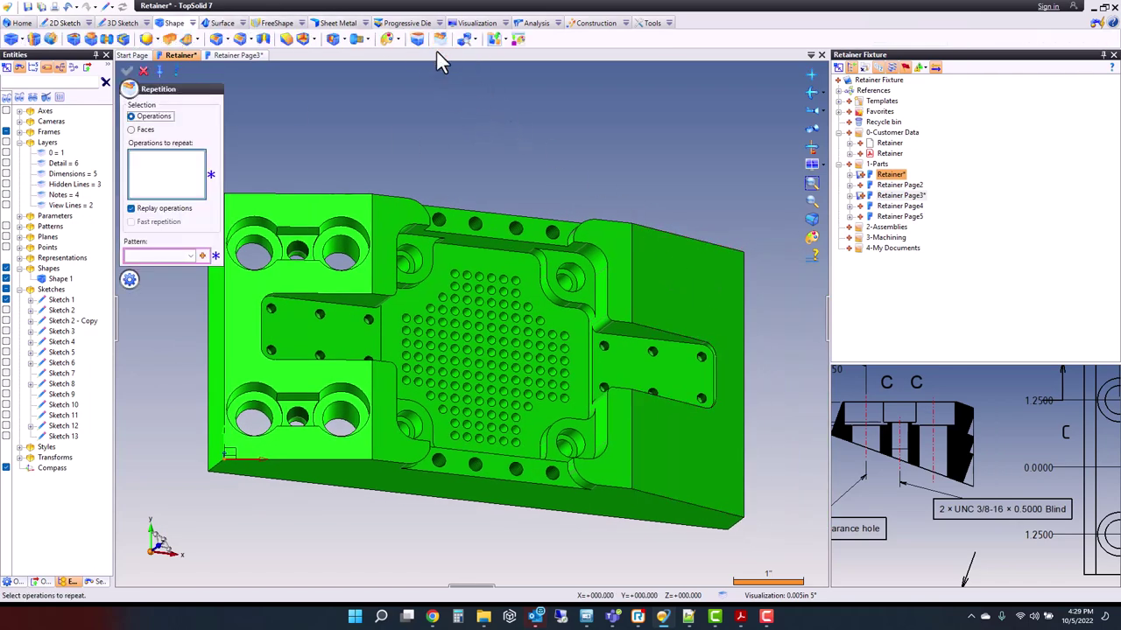
left_click(290, 243)
left_click(295, 247)
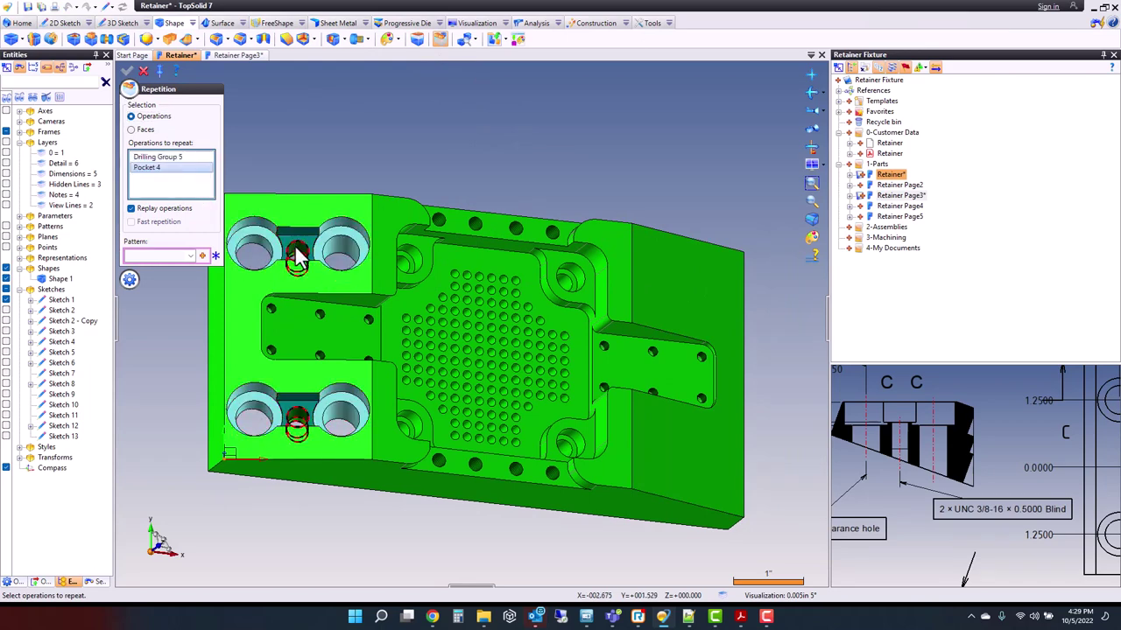
left_click(298, 256)
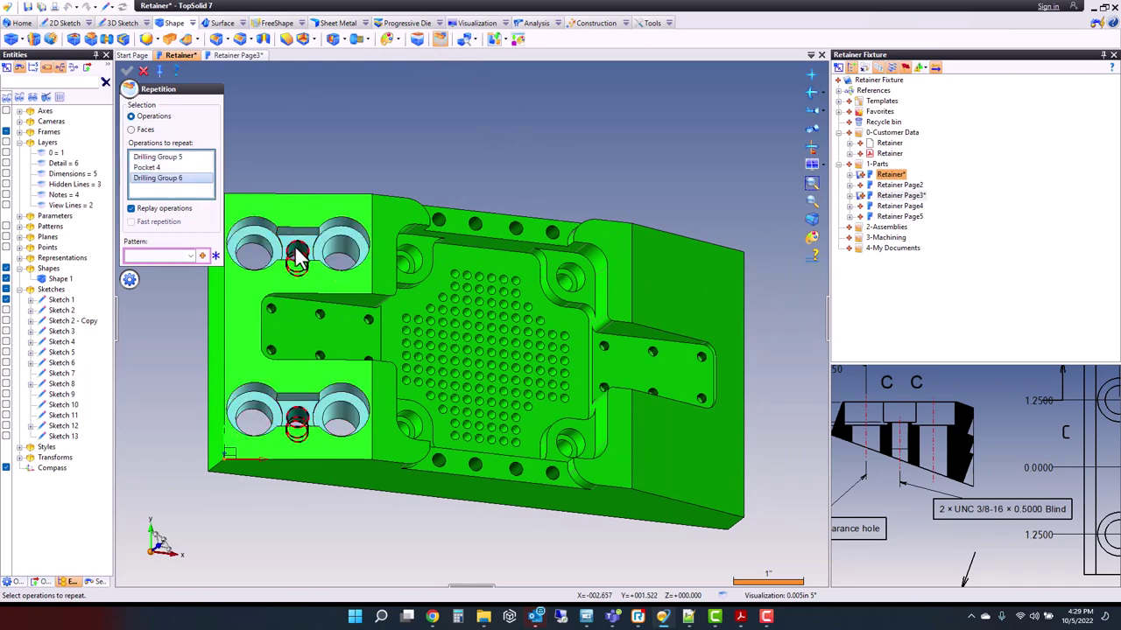
left_click(189, 254)
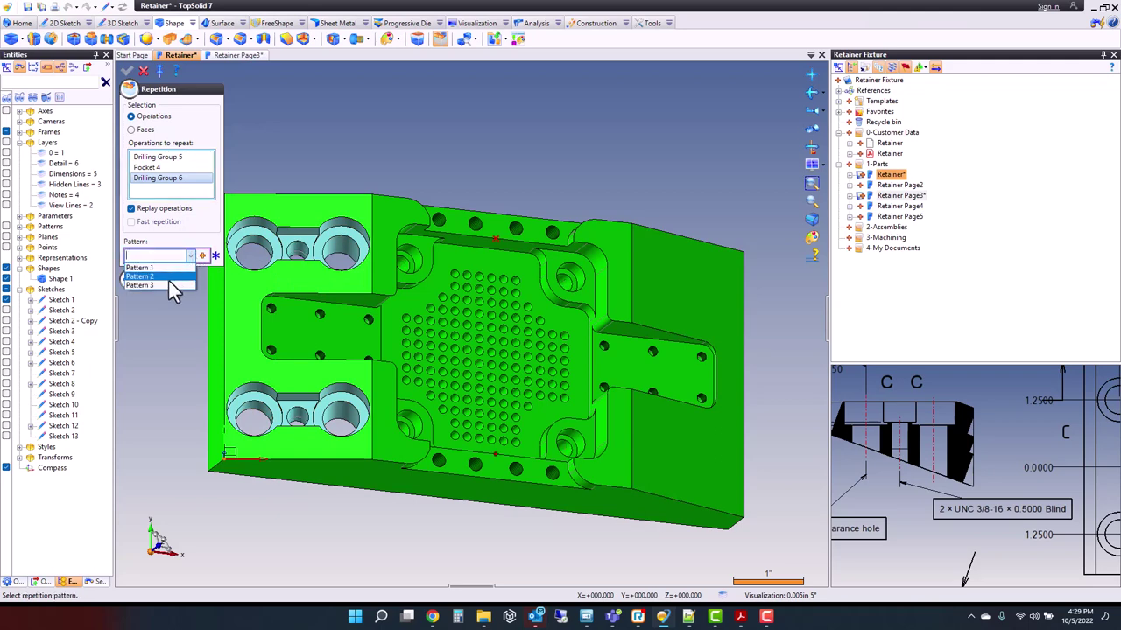
left_click(166, 286)
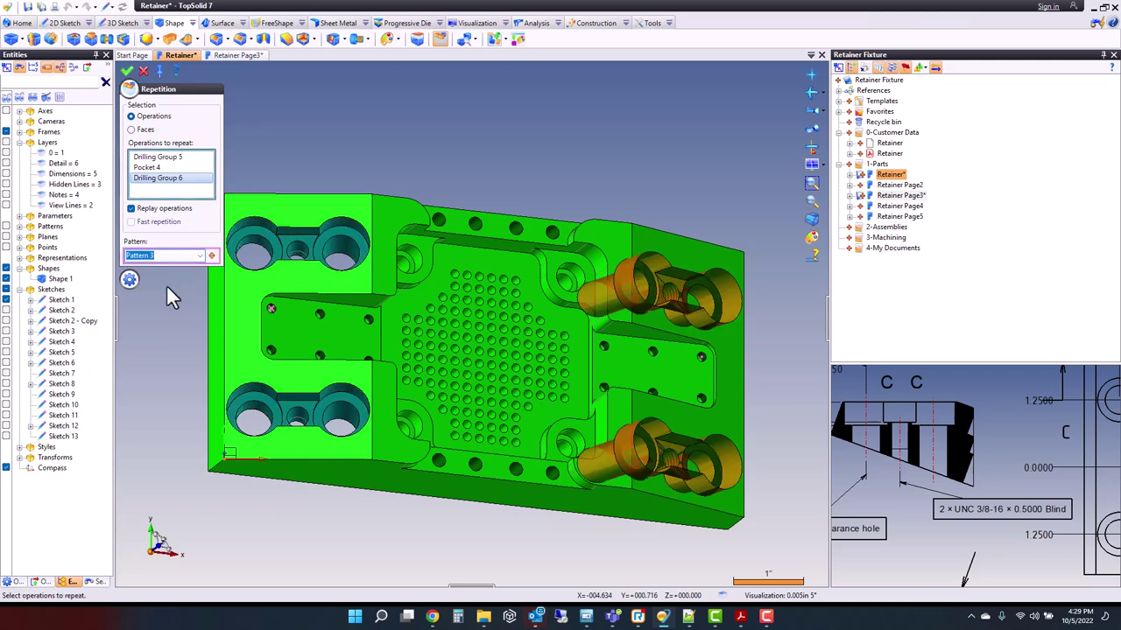
left_click(128, 72)
key("Escape")
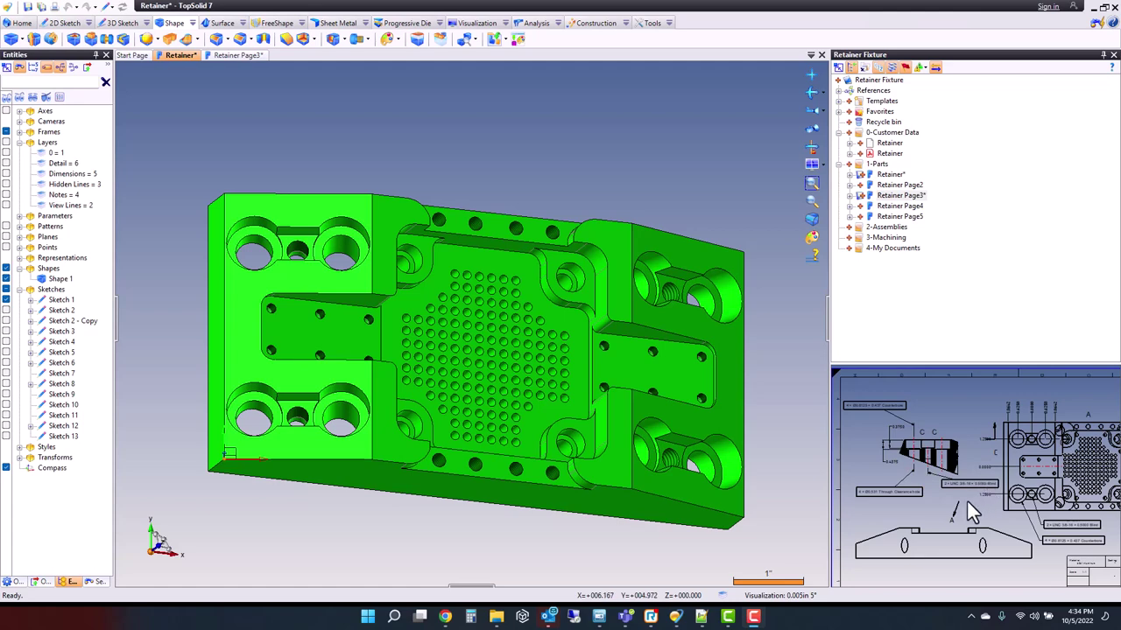
Step: Open the Retainer PDF drawing from the project's 0-Customer Data folder in Adobe Acrobat
left_click(886, 156)
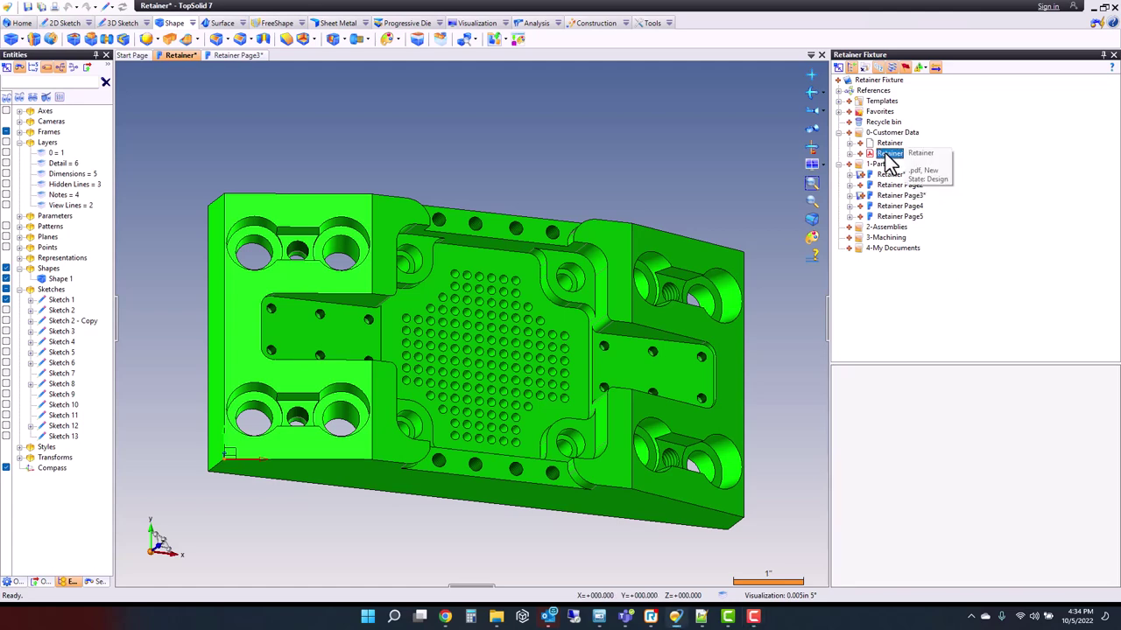
double_click(886, 158)
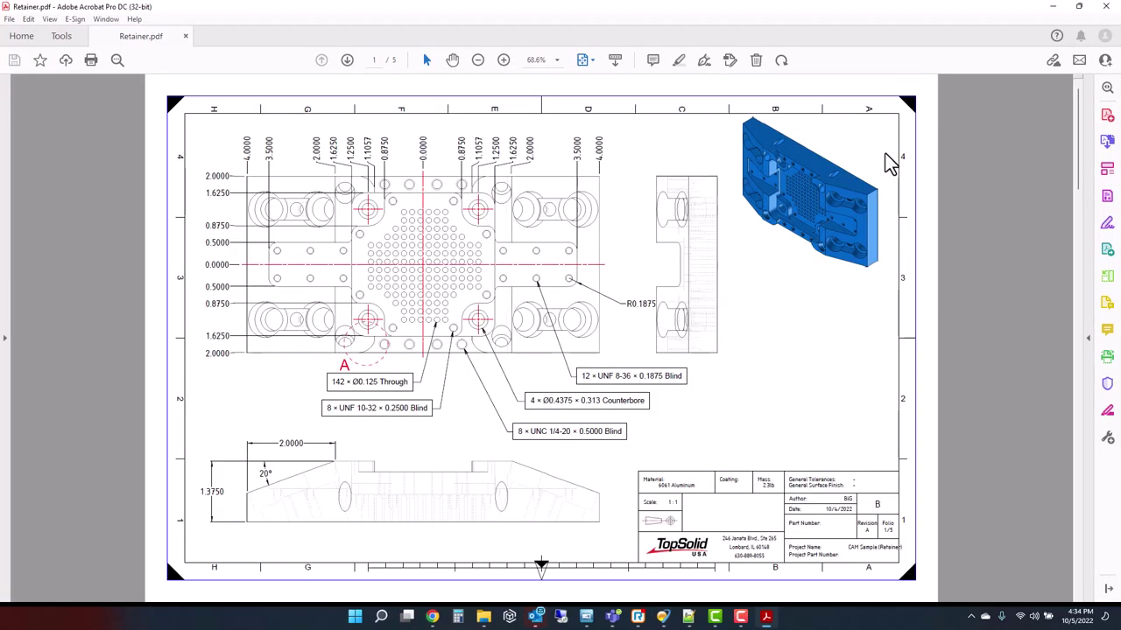
Step: Check page 4 of the Retainer drawing, return to TopSolid and start a spot faced hole on the flat front-right corner pad
scroll(517, 351, "down", 2)
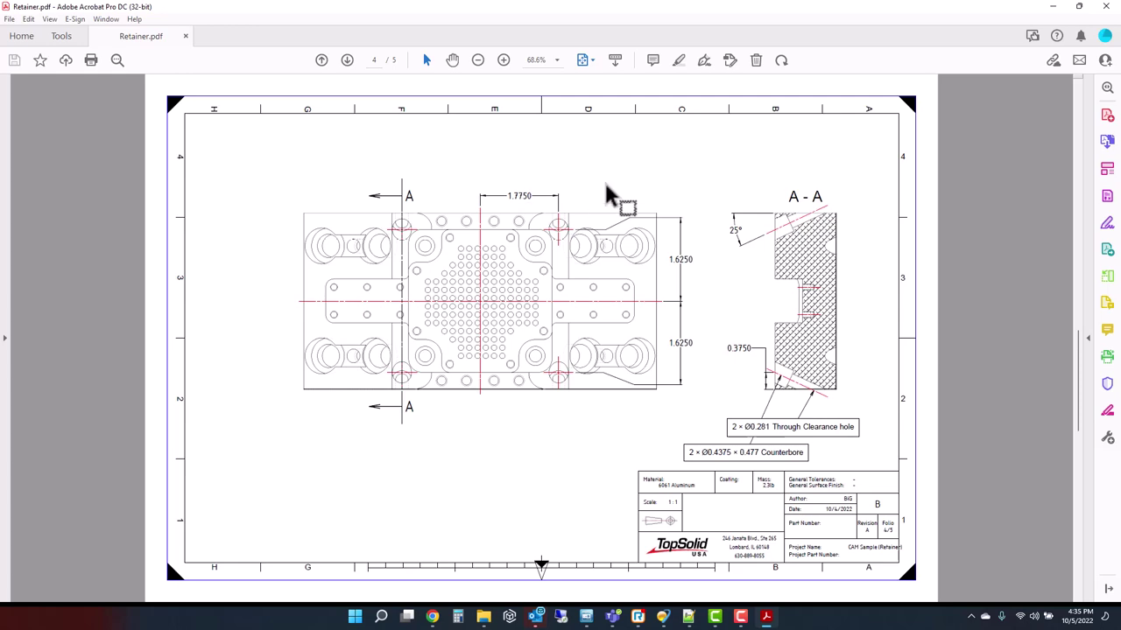
left_click(1053, 7)
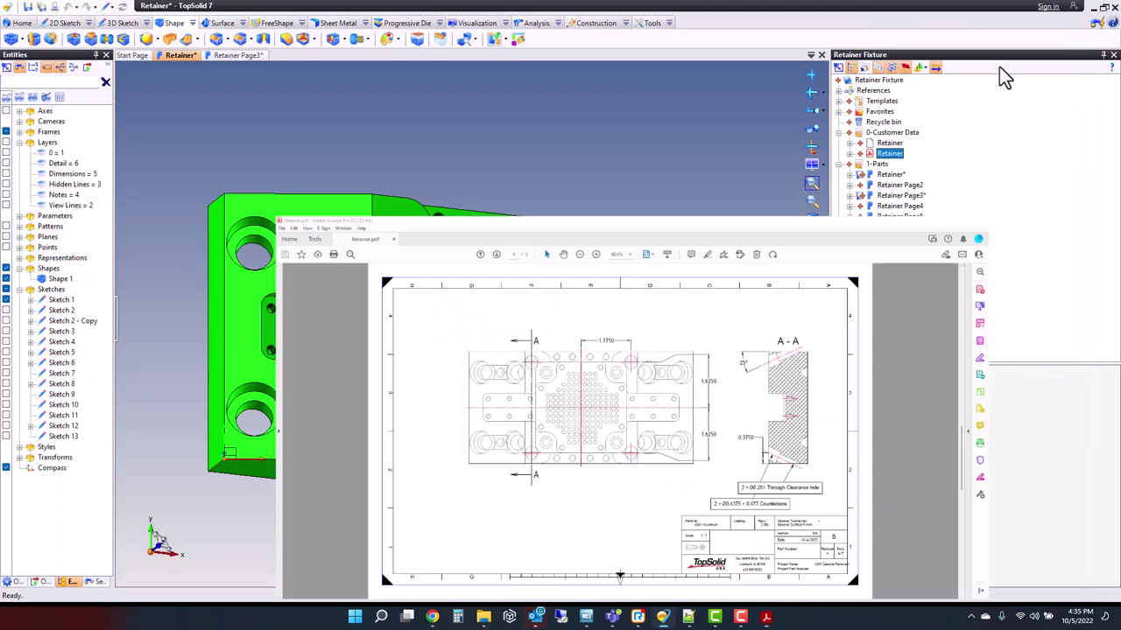
right_click(616, 475)
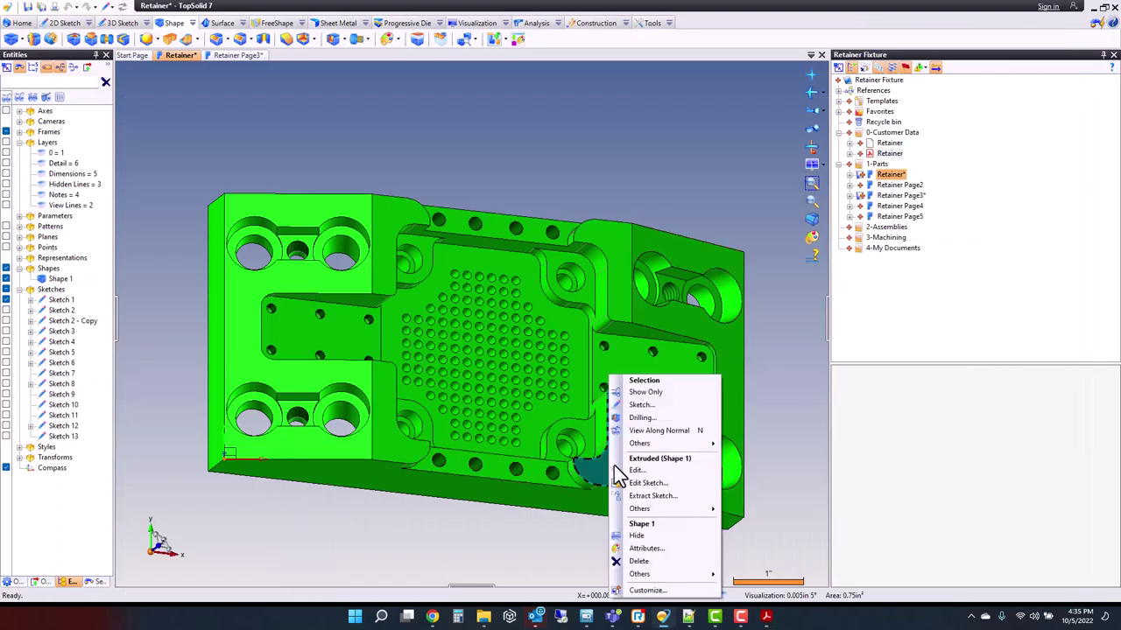
left_click(657, 418)
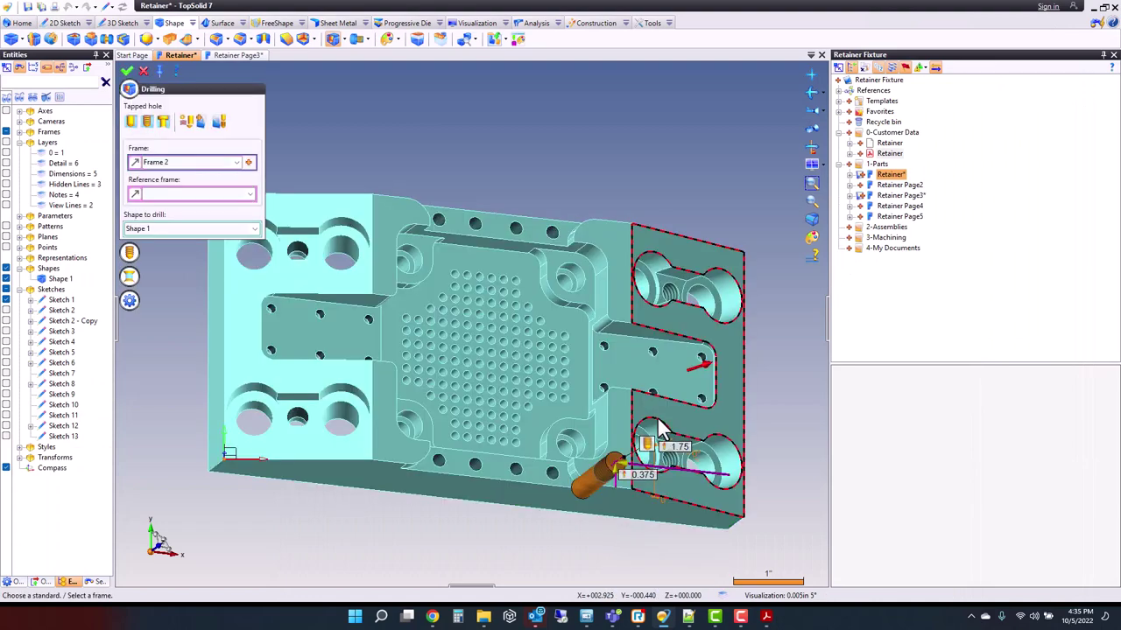
left_click(157, 124)
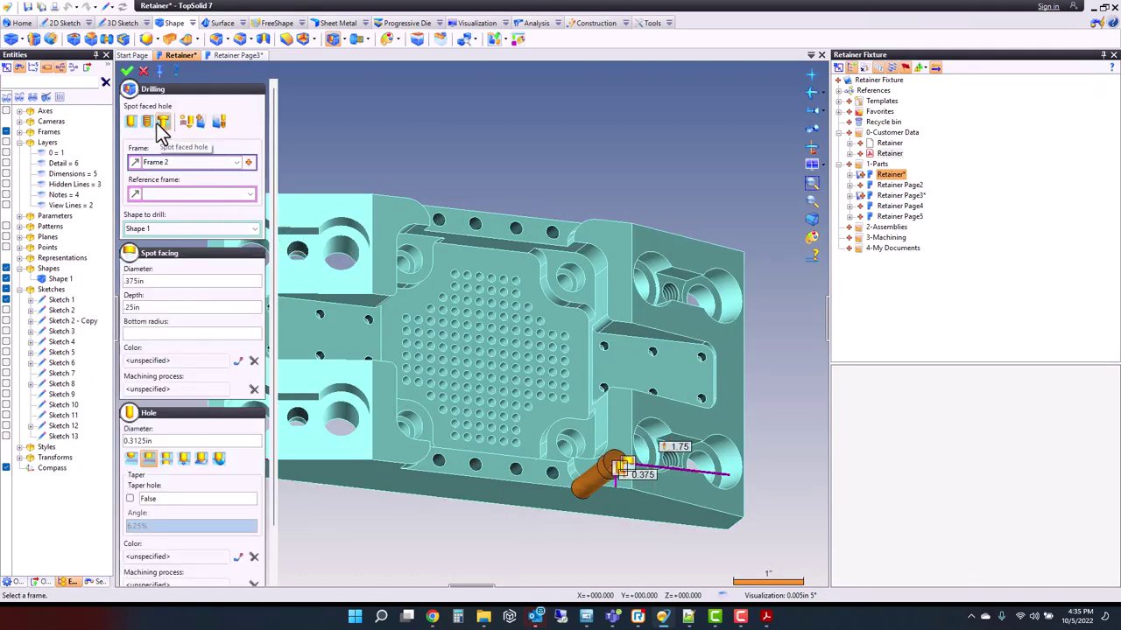
Step: Reference the spot faced hole to the Absolute Frame and set its distance along the plate's length to 1.775 in
scroll(632, 494, "up", 2)
middle_click_drag(635, 506, 608, 490)
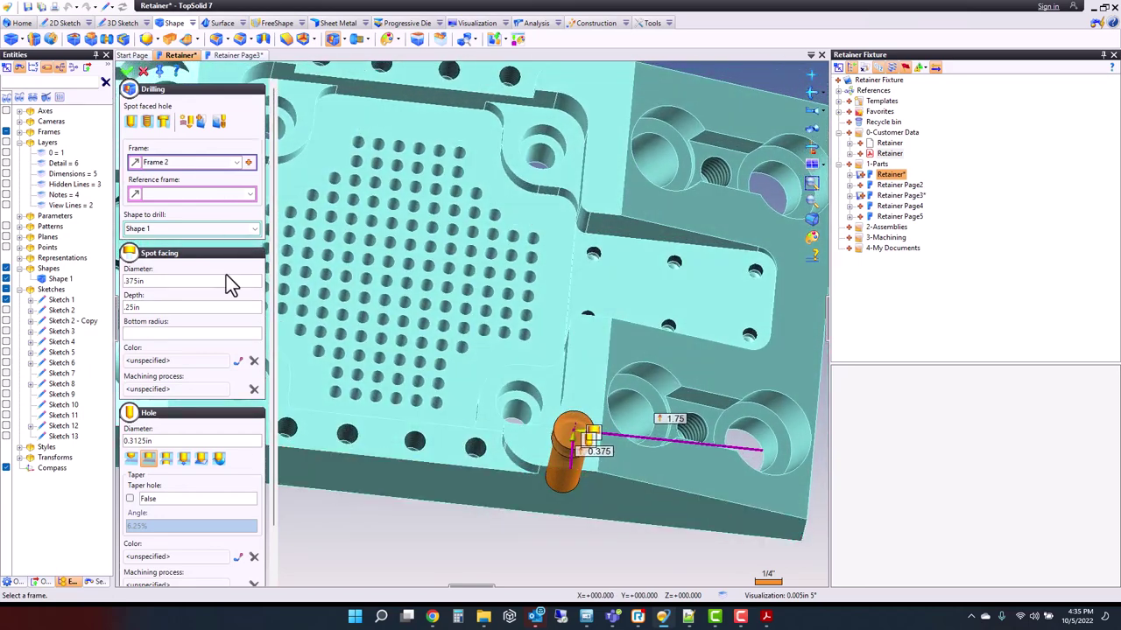
left_click(251, 195)
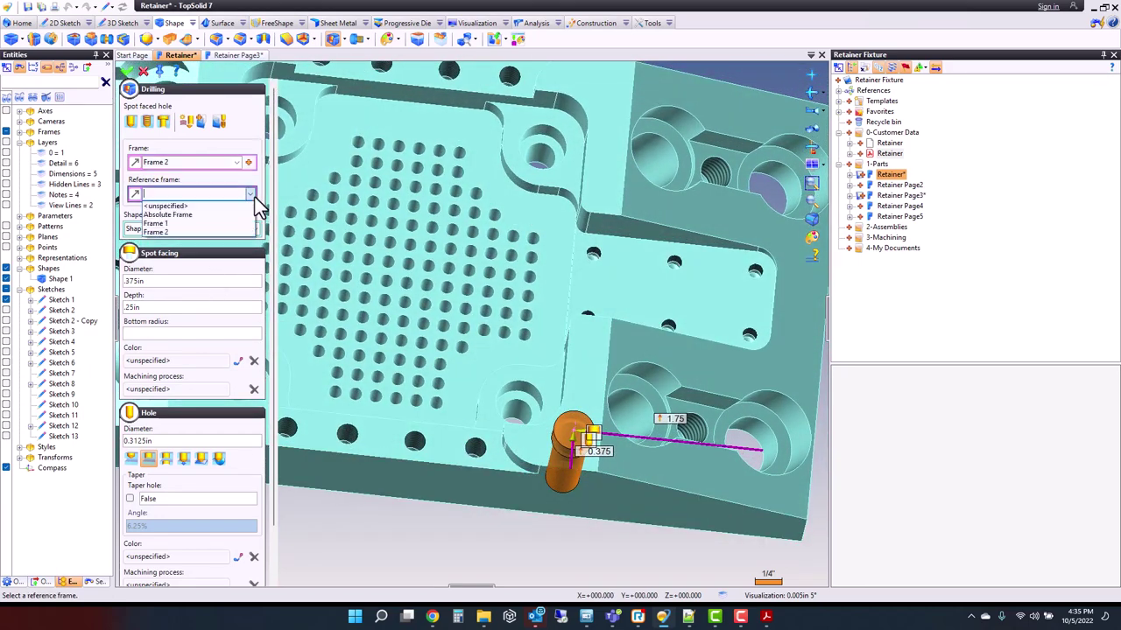
left_click(232, 214)
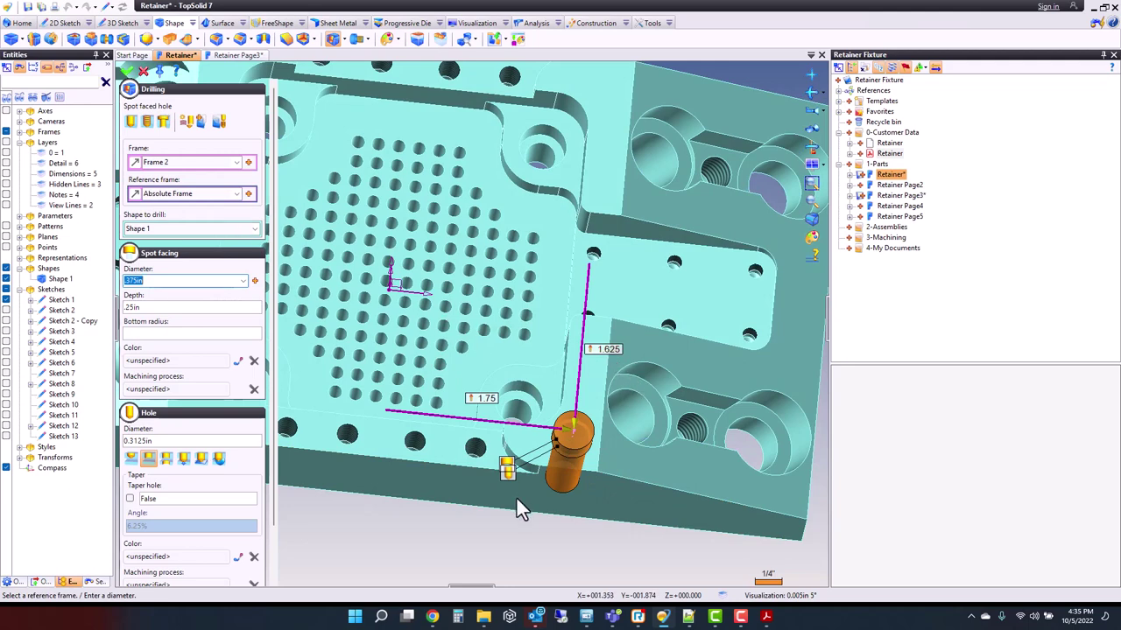
left_click(766, 617)
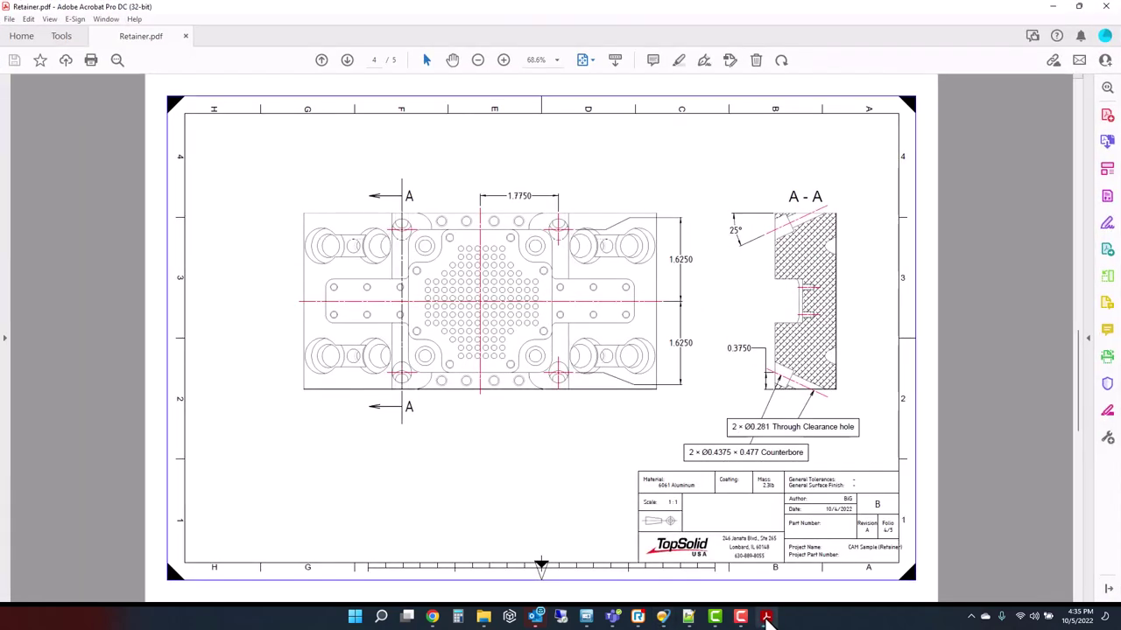
left_click(766, 617)
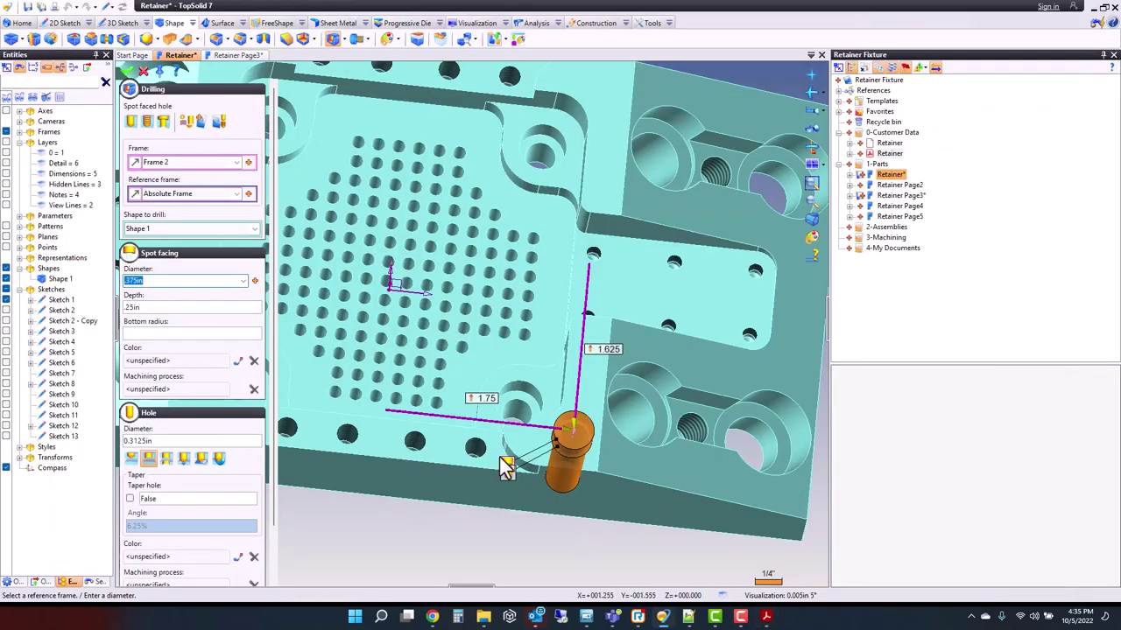
double_click(490, 399)
type("1.775")
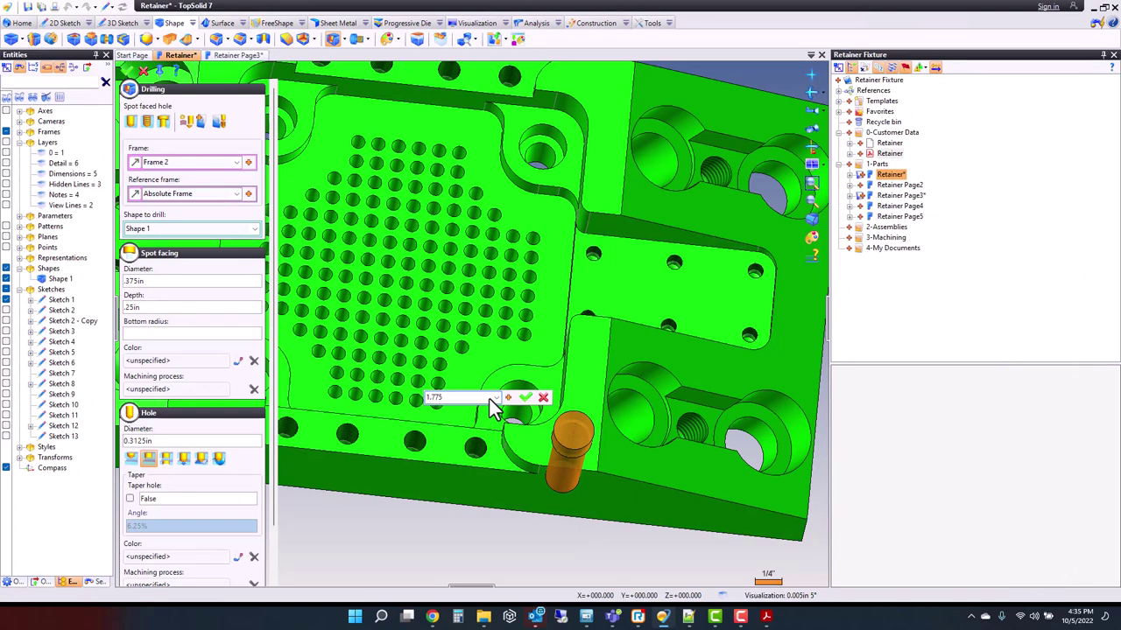
key("Return")
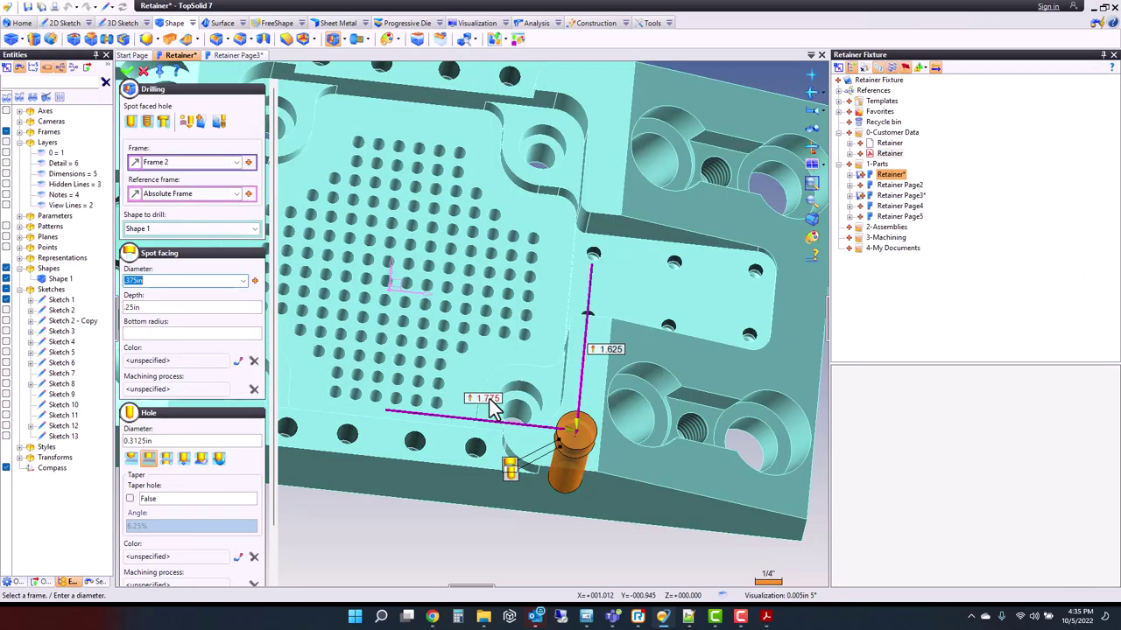
Step: Set the spot facing to 0.4375 in diameter and 0.477 in depth, following the drawing's counterbore callout
left_click(766, 617)
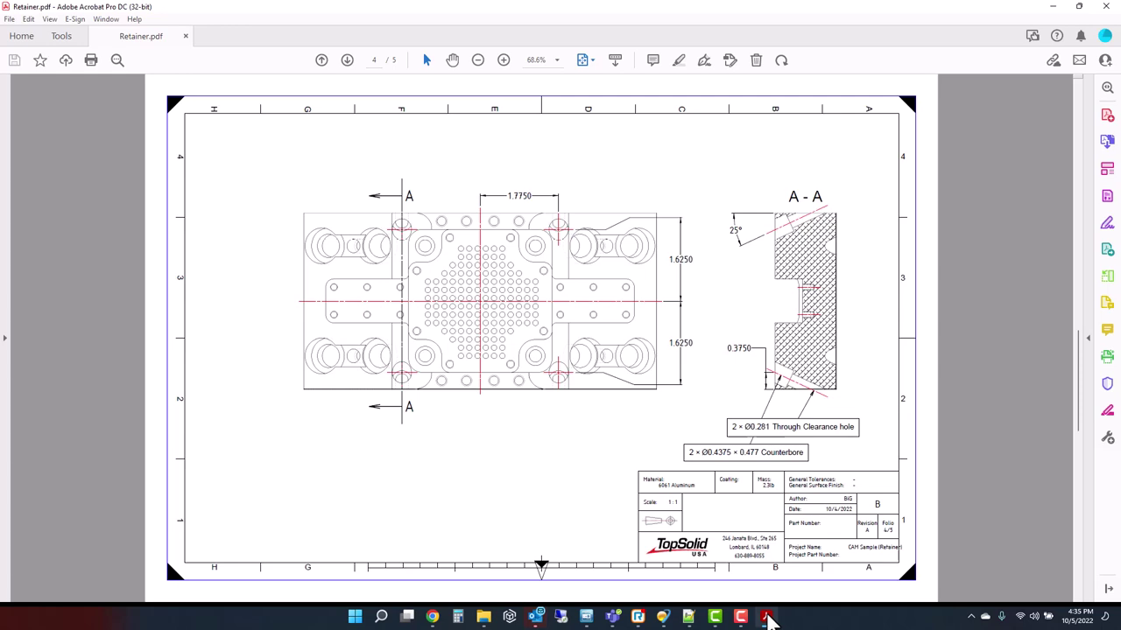
left_click(766, 617)
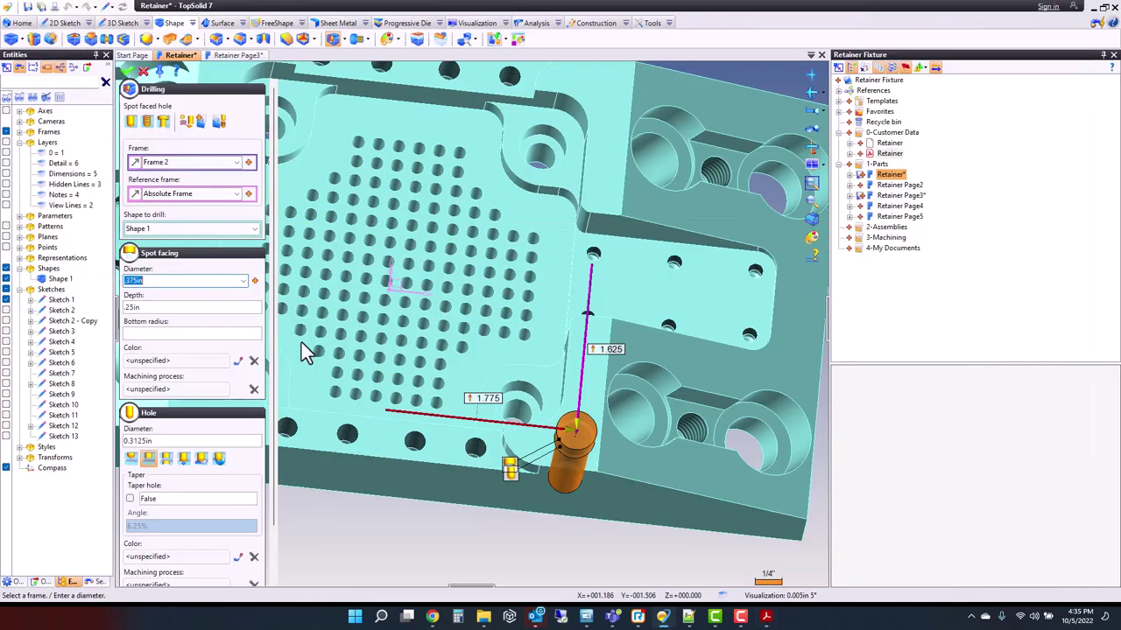
left_click(174, 282)
type(".4375")
key("Tab")
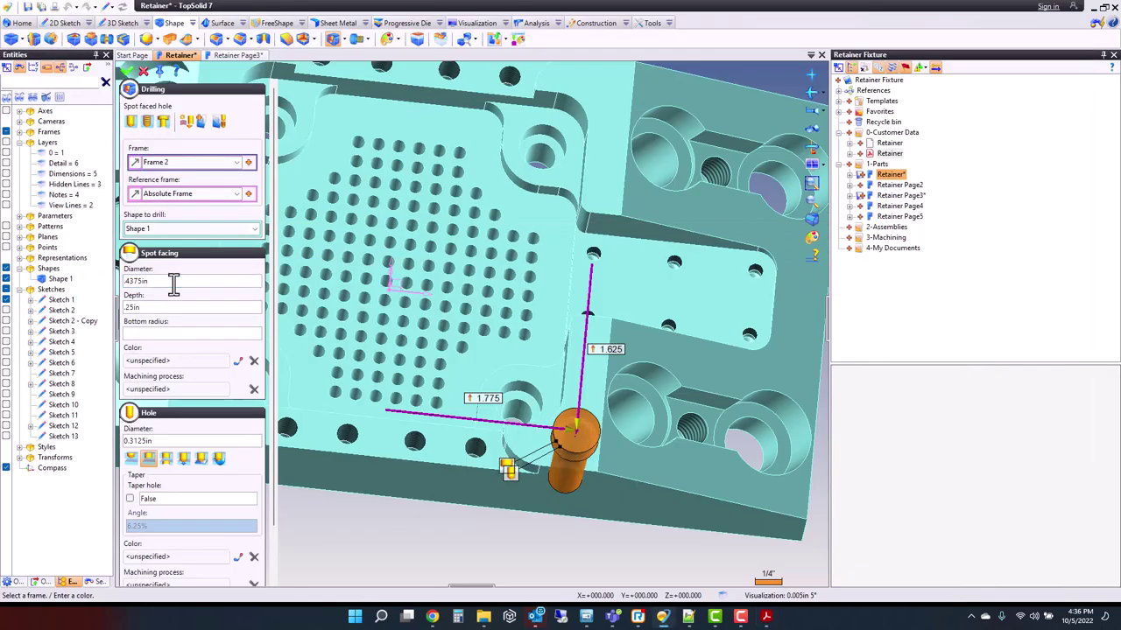
type(".")
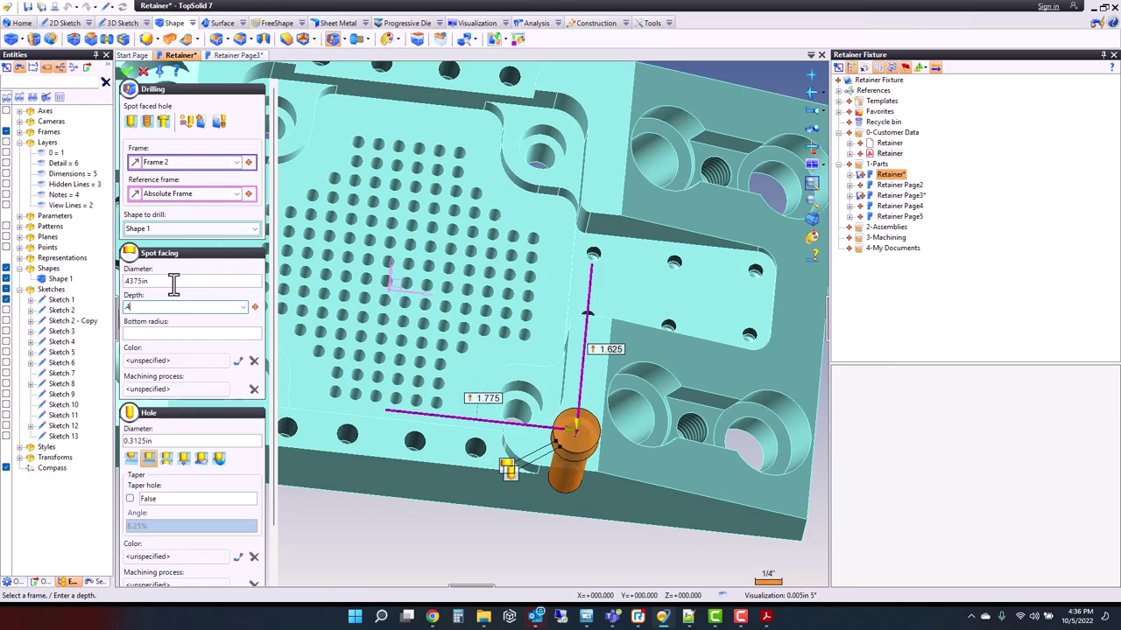
type("477")
key("Tab")
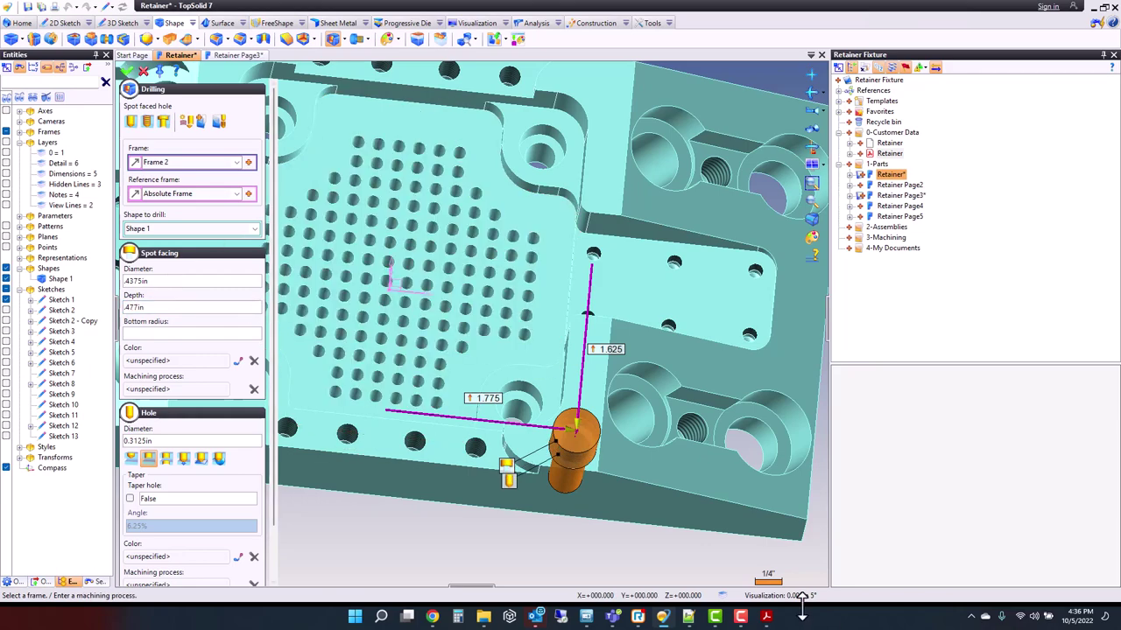
Step: Set the through hole's diameter to 0.281 in from the drawing, check the tilt angle there, and create the spot faced hole
left_click(766, 617)
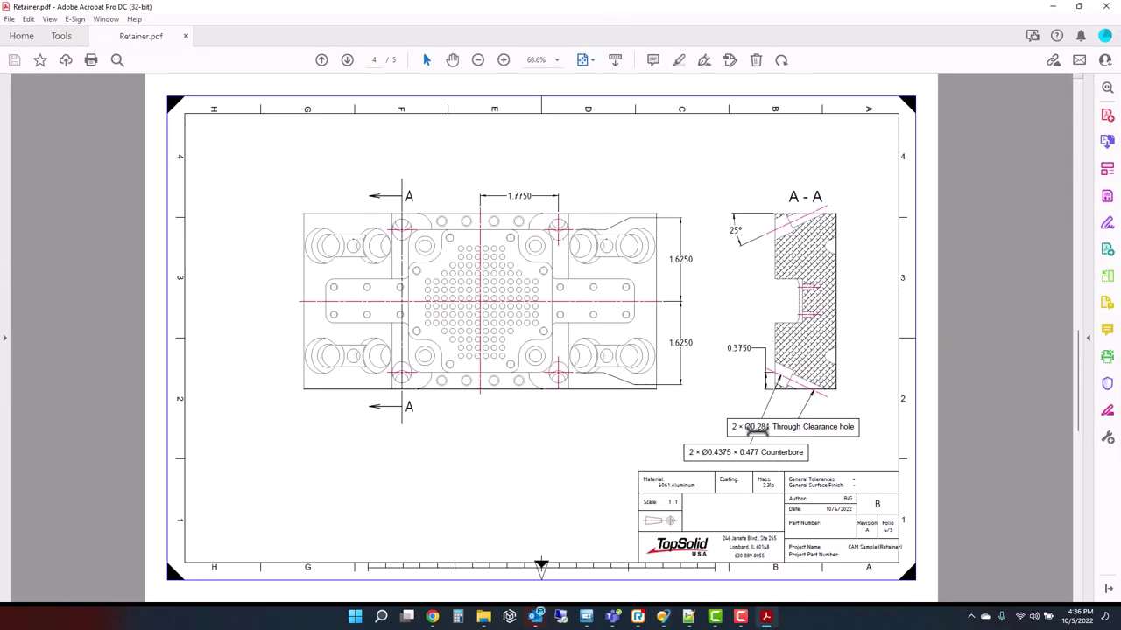
left_click(764, 619)
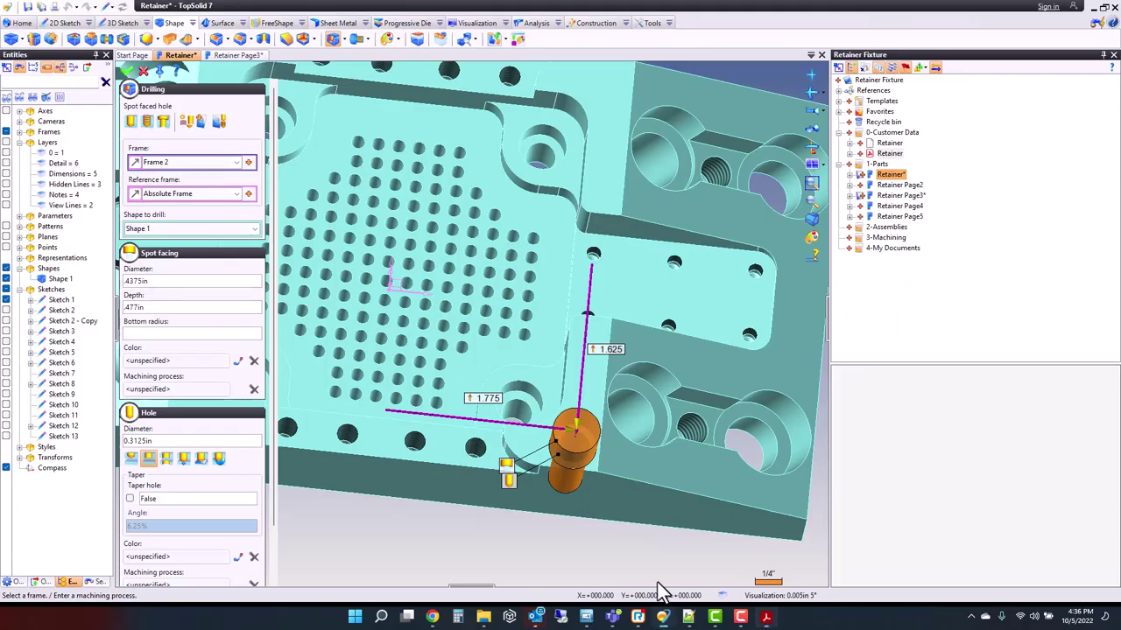
left_click(162, 440)
type(".281")
key("Return")
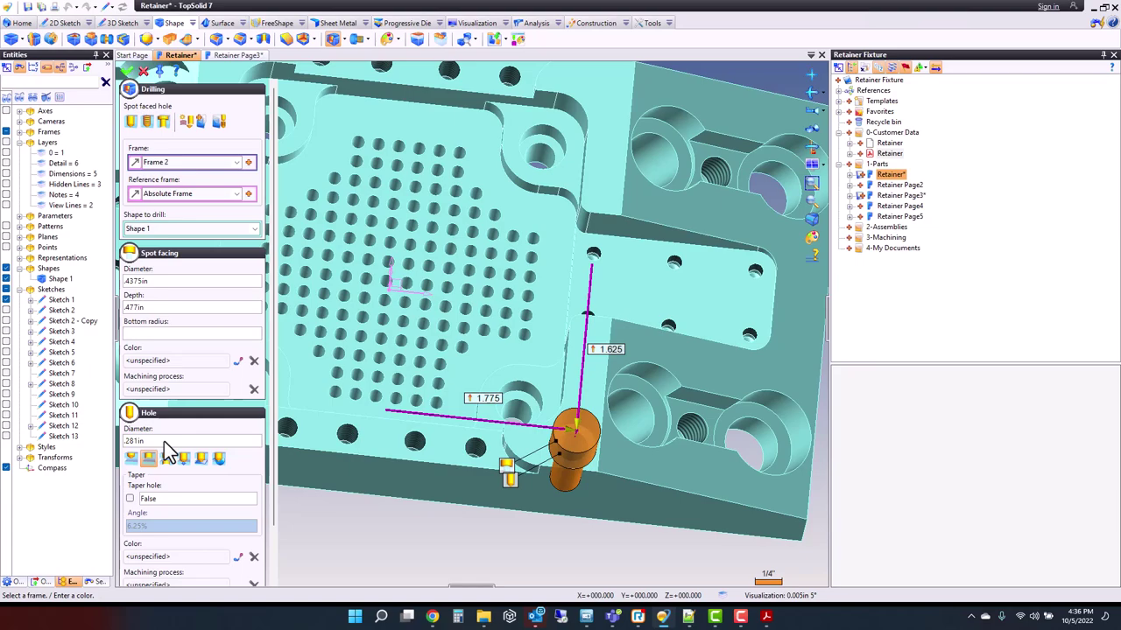
mouse_move(499, 437)
middle_mouse_down()
mouse_move(607, 406)
mouse_move(613, 362)
mouse_move(613, 411)
middle_mouse_up()
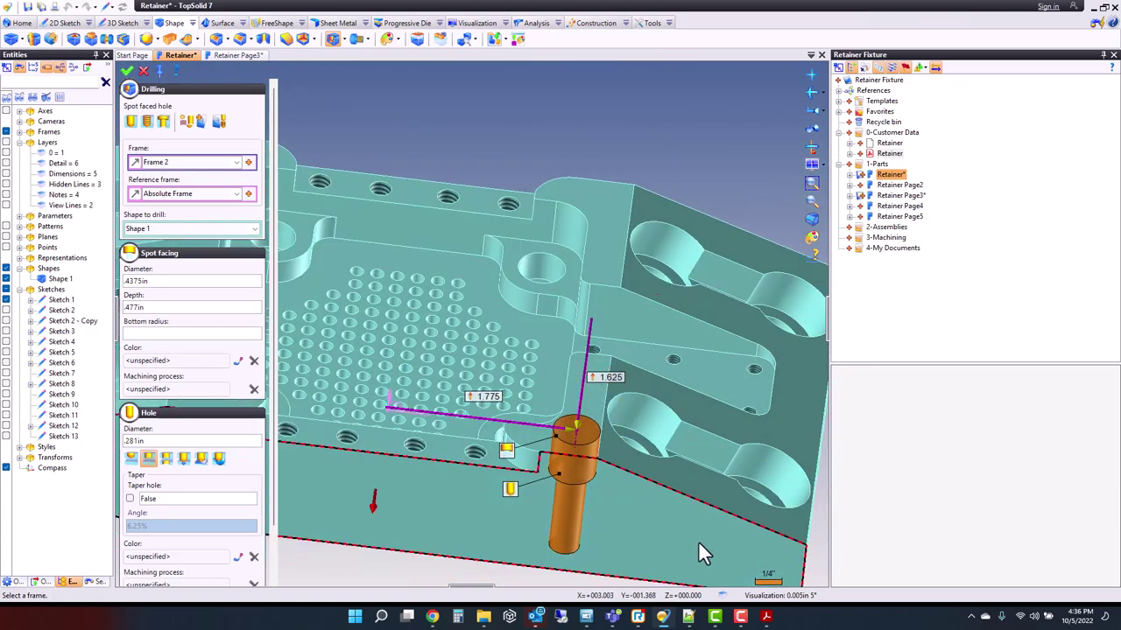
left_click(766, 617)
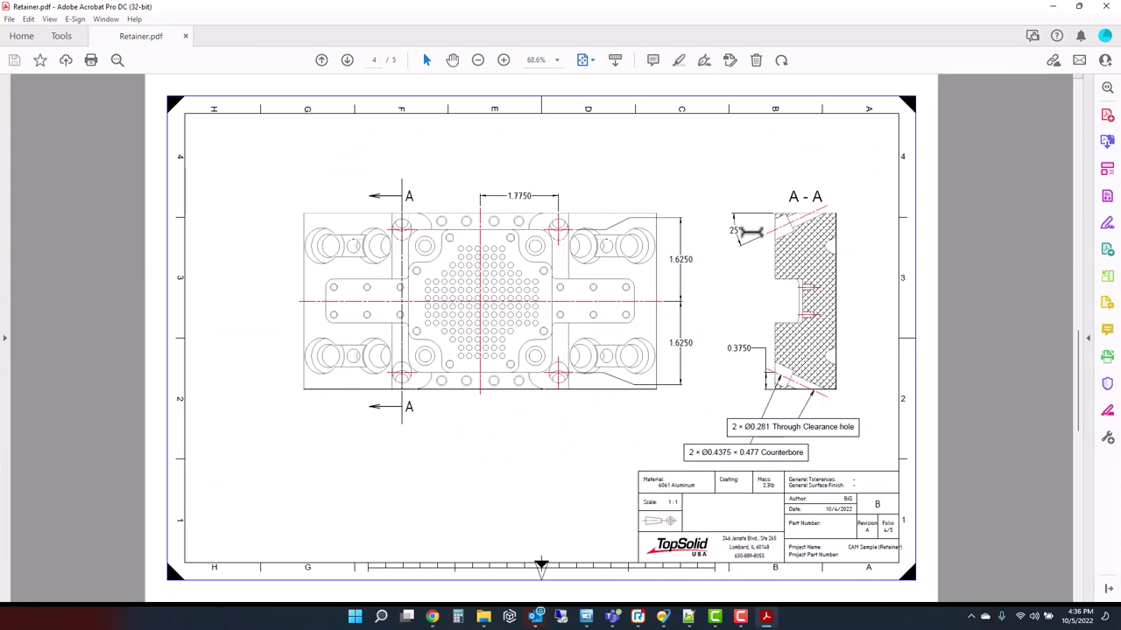
left_click(1052, 6)
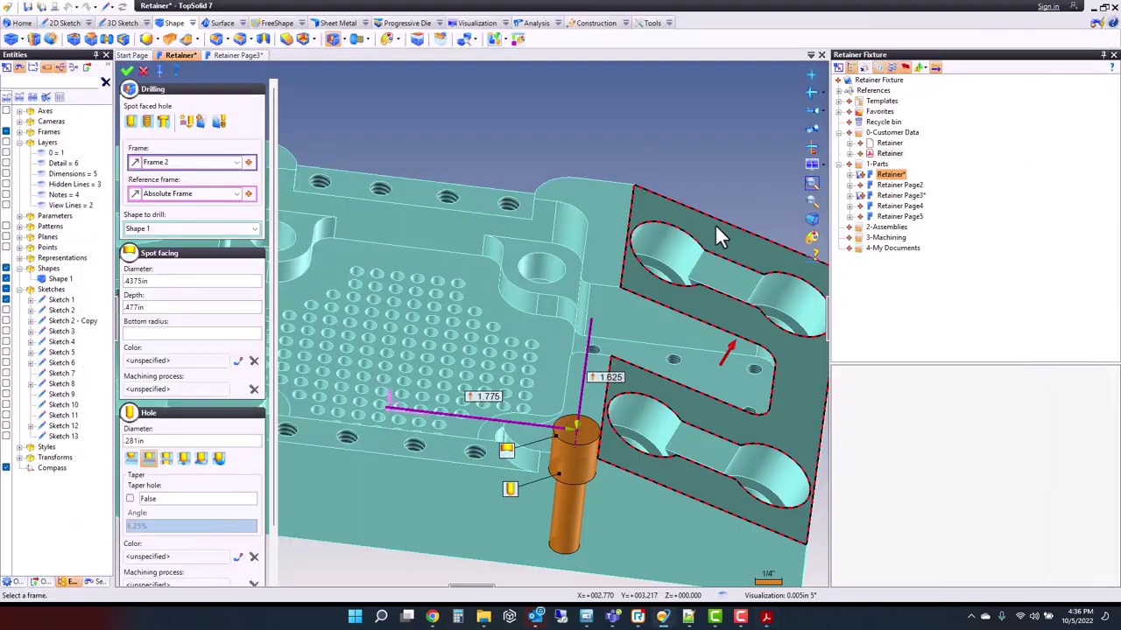
left_click(131, 81)
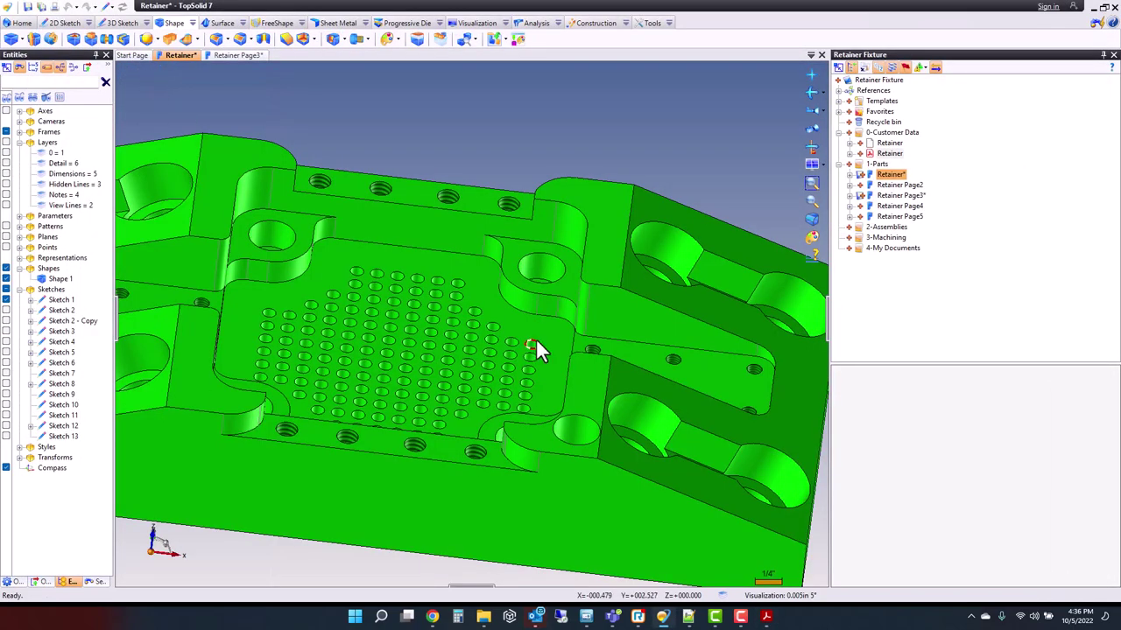
Step: Edit the spot faced hole's constrained frame and rotate it by -25° about the X axis
mouse_move(535, 338)
middle_mouse_down()
mouse_move(591, 435)
mouse_move(583, 458)
mouse_move(610, 435)
mouse_move(623, 400)
mouse_move(567, 415)
mouse_move(581, 412)
middle_mouse_up()
scroll(573, 451, "up", 5)
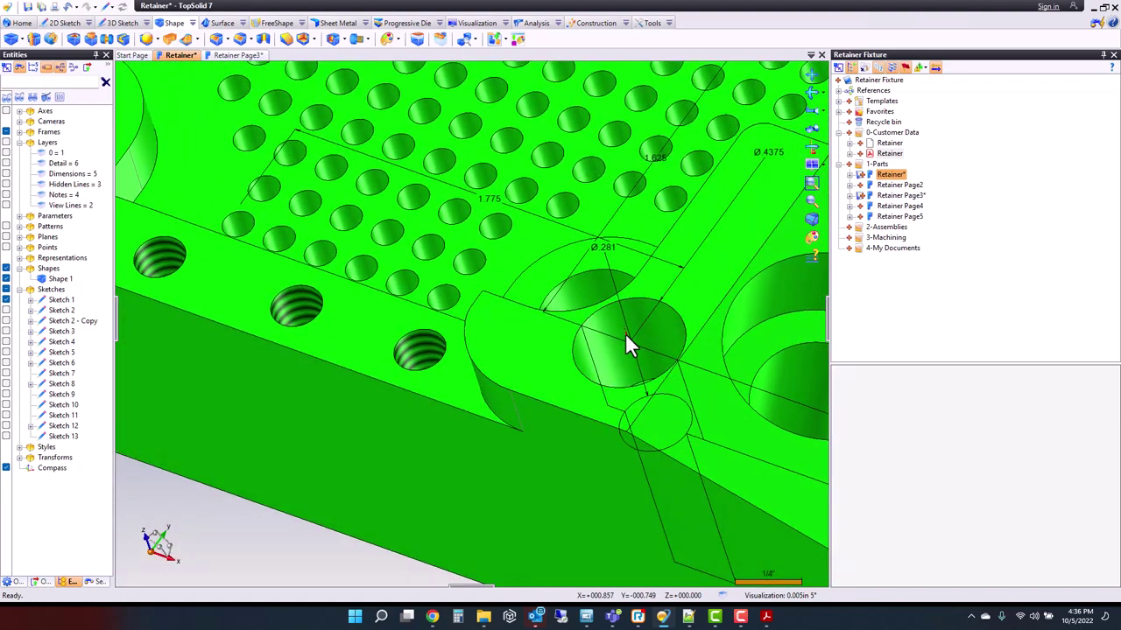
right_click(627, 337)
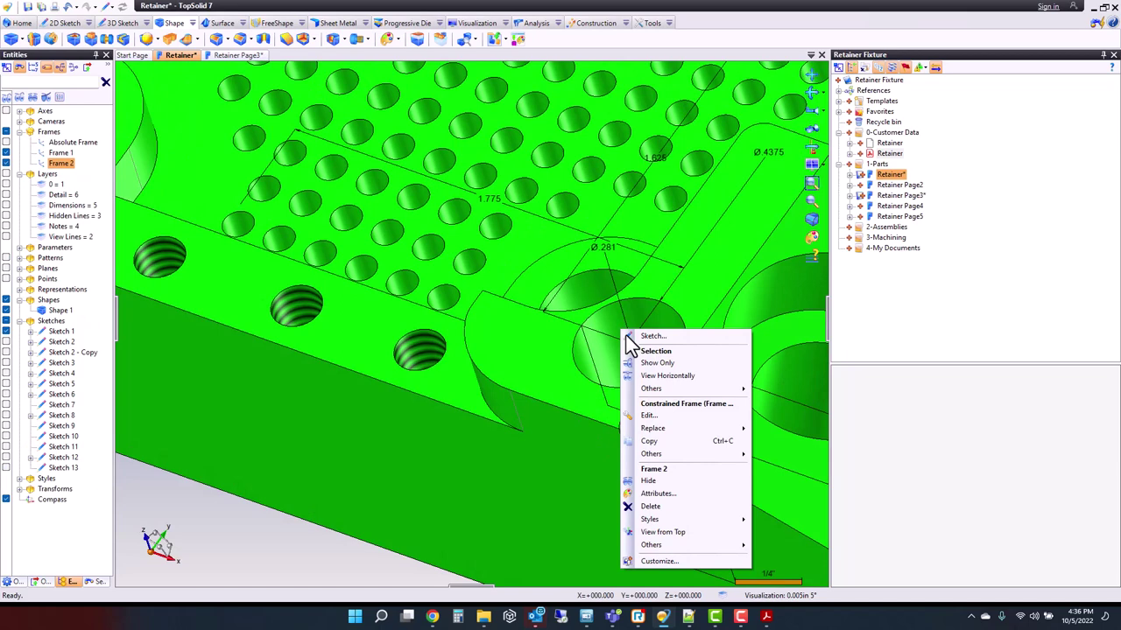
left_click(656, 417)
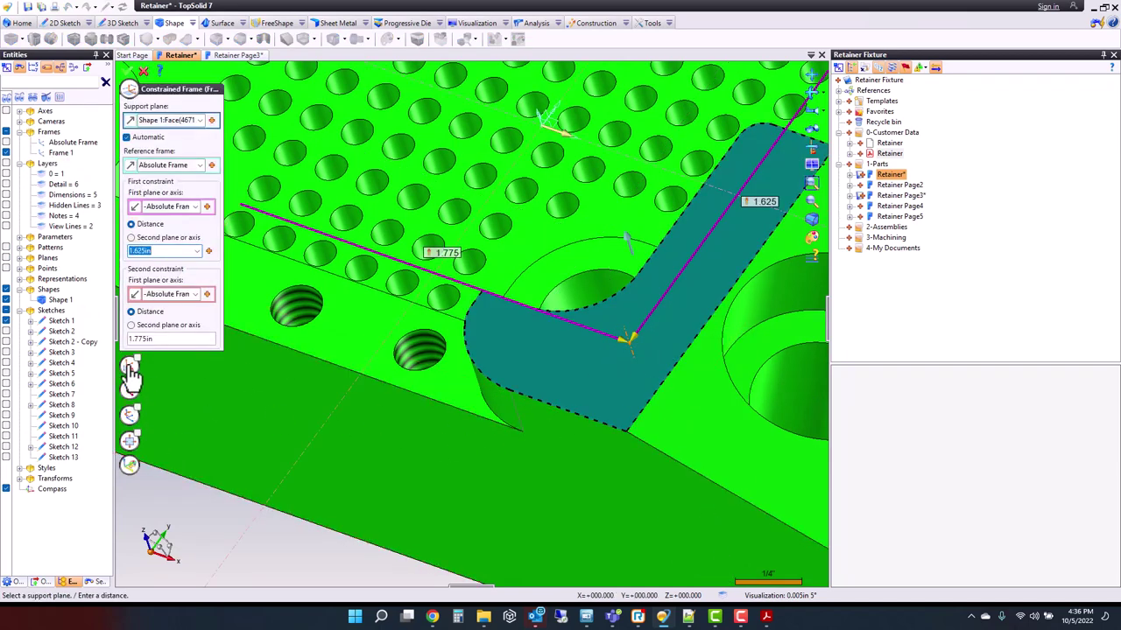
left_click(131, 416)
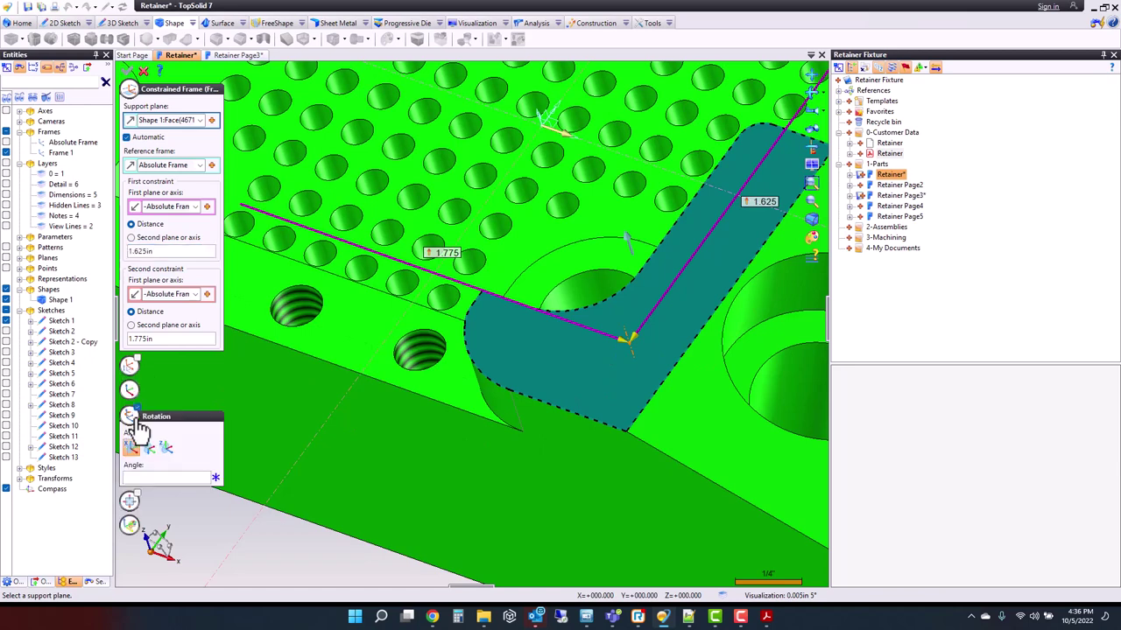
left_click(141, 478)
type("25")
key("Return")
middle_click_drag(348, 529, 372, 550)
left_click(157, 480)
type("-25")
key("Return")
middle_click_drag(348, 426, 436, 429)
left_click(129, 71)
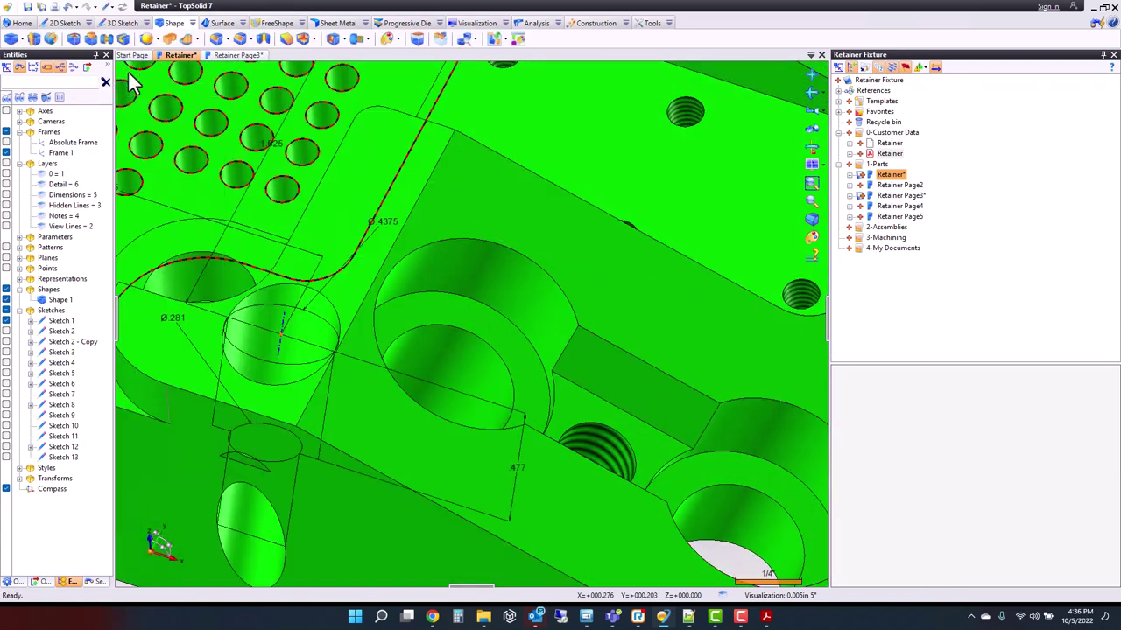
Step: Change the tilted hole's spot facing depth to 0.375 in through its dimension on the model
scroll(291, 315, "down", 3)
middle_click_drag(290, 320, 443, 387)
double_click(420, 531)
key("BackSpace")
type(".375")
key("Return")
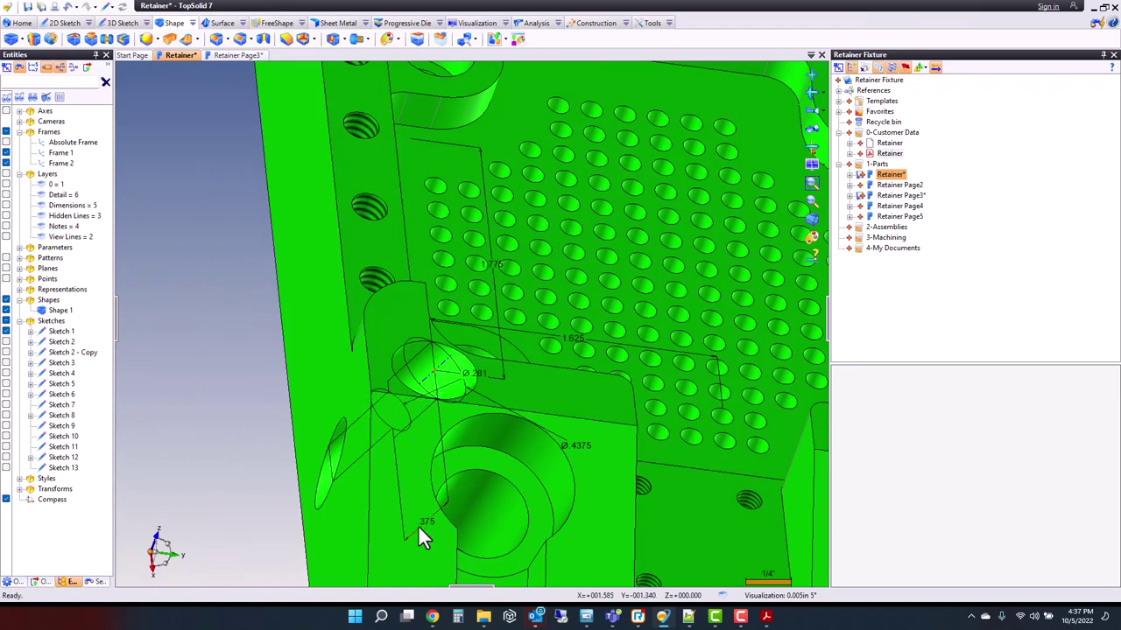
Step: Repeat the tilted spot faced hole onto the other three corners using Pattern 1
mouse_move(383, 390)
middle_mouse_down()
mouse_move(295, 408)
mouse_move(399, 397)
middle_mouse_up()
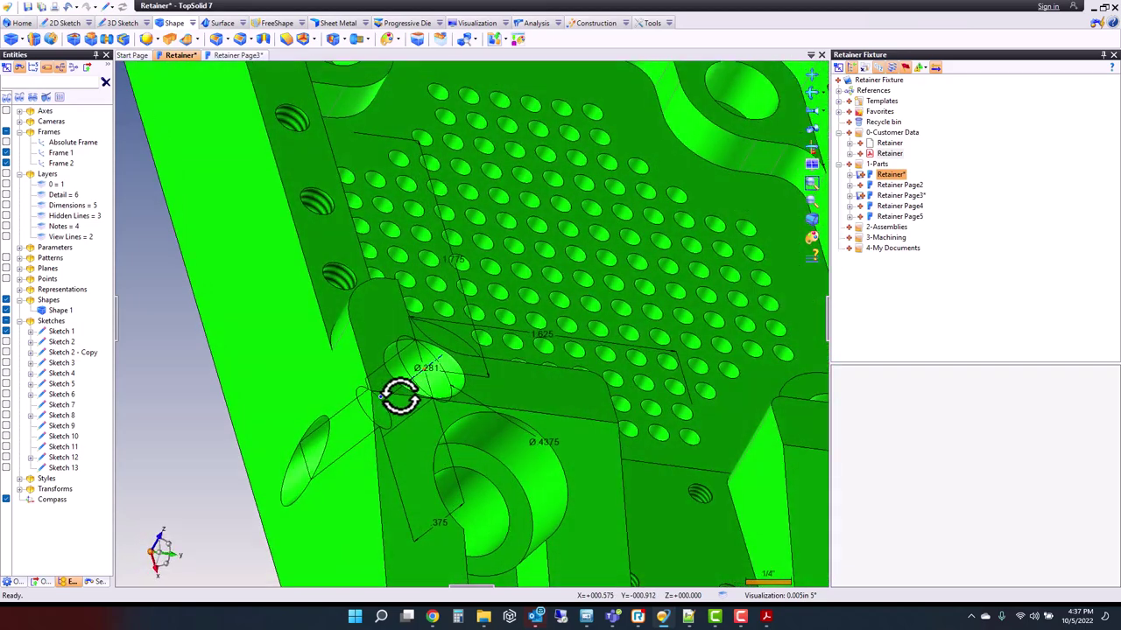
scroll(455, 434, "down", 5)
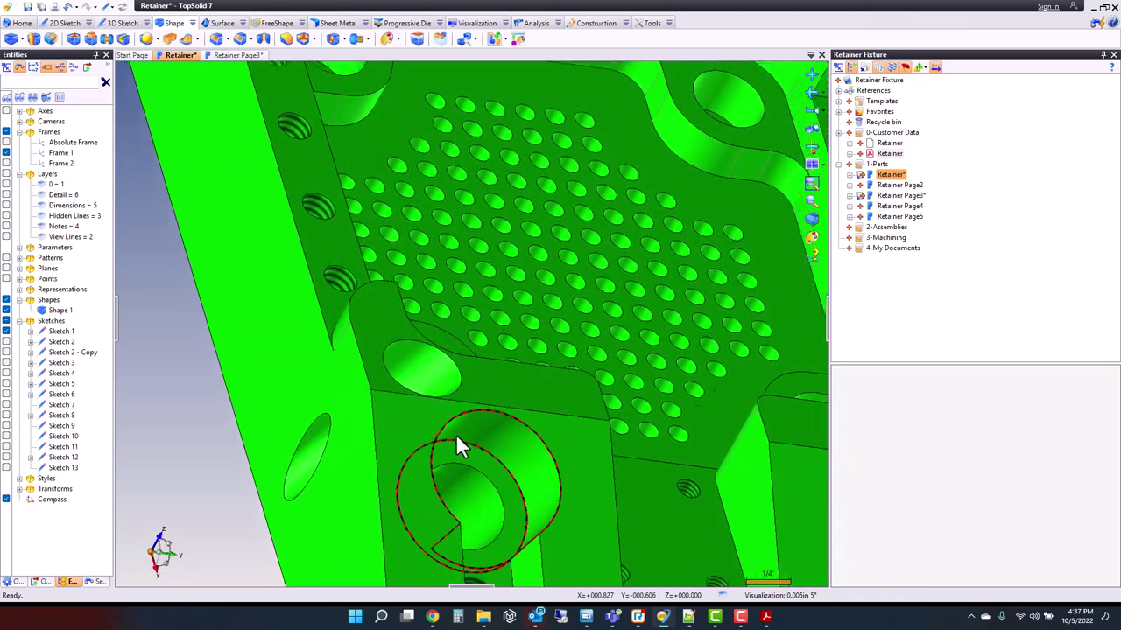
right_click(390, 385)
mouse_move(429, 513)
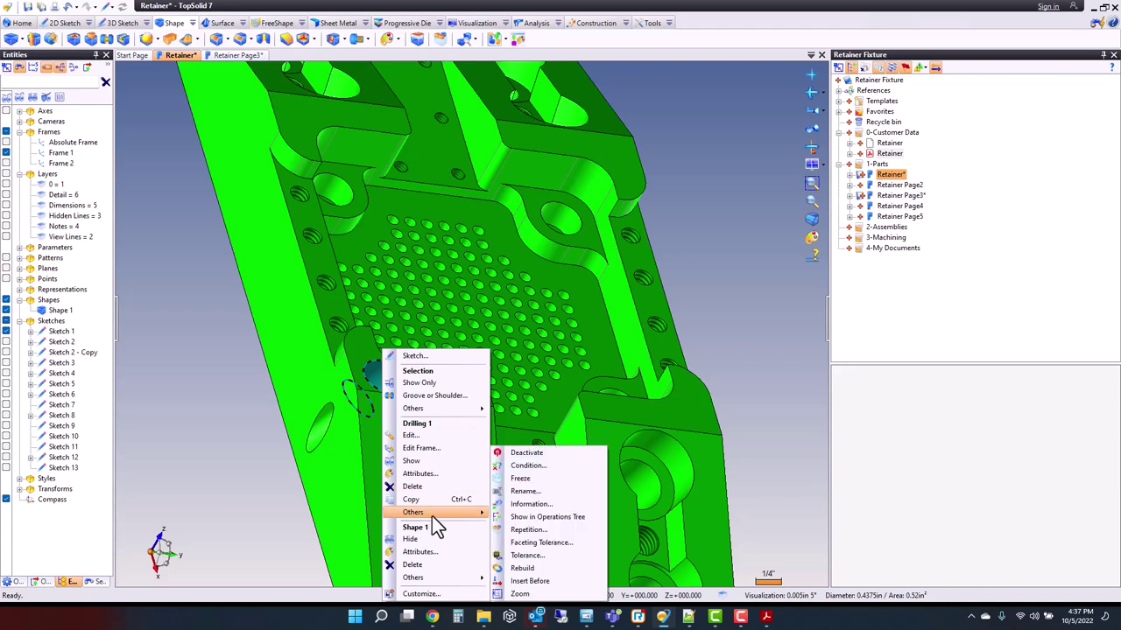
left_click(552, 531)
left_click(190, 256)
left_click(185, 268)
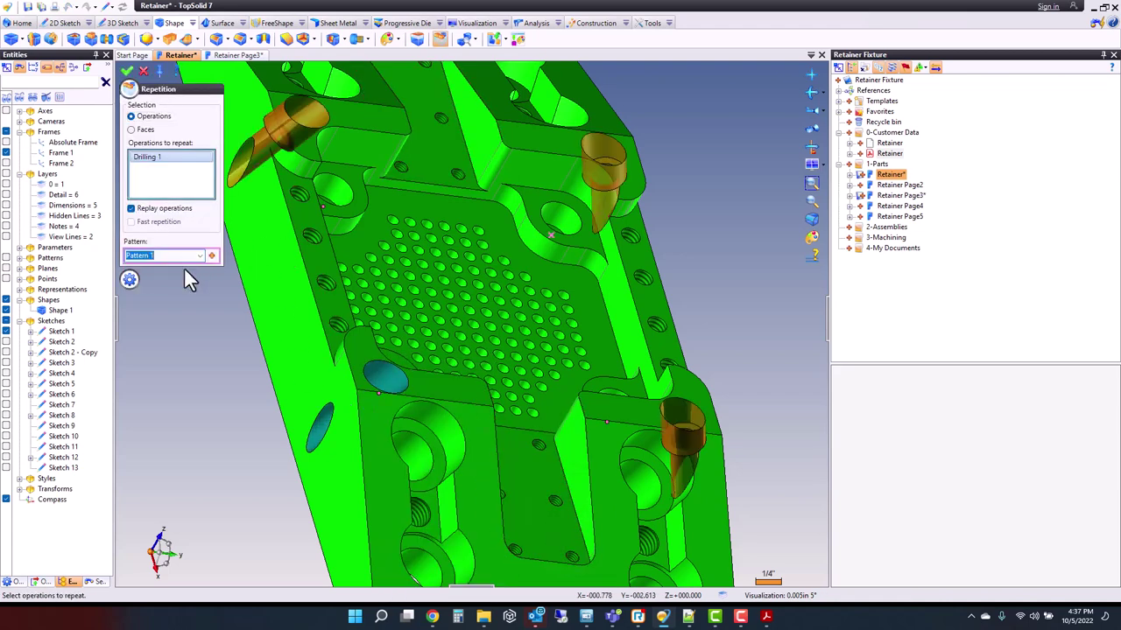
left_click(128, 72)
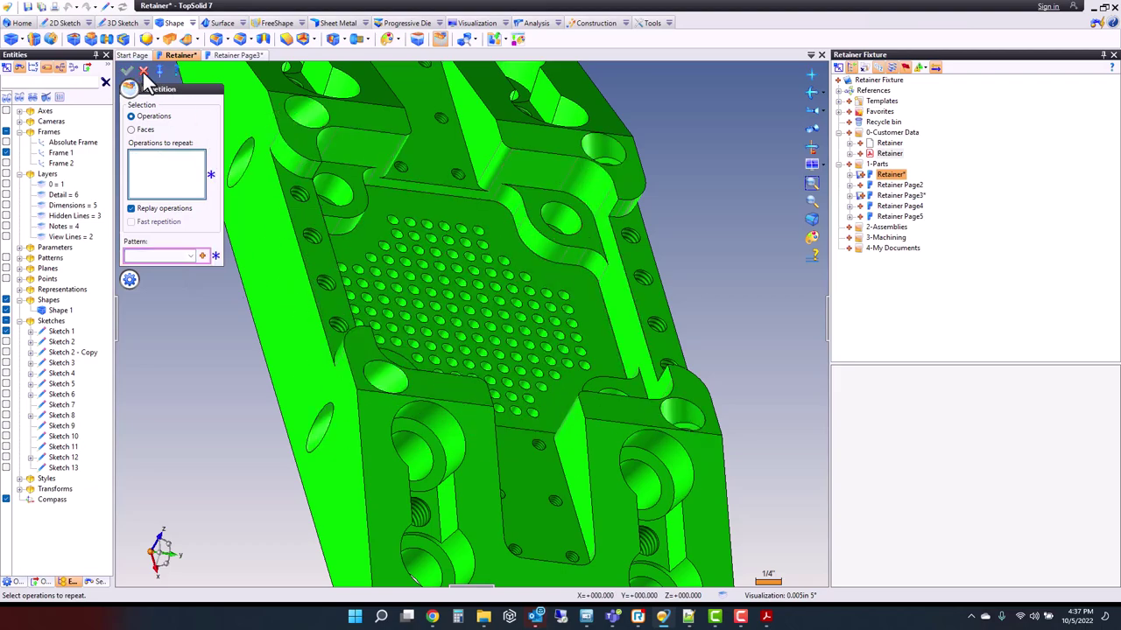
key("Home")
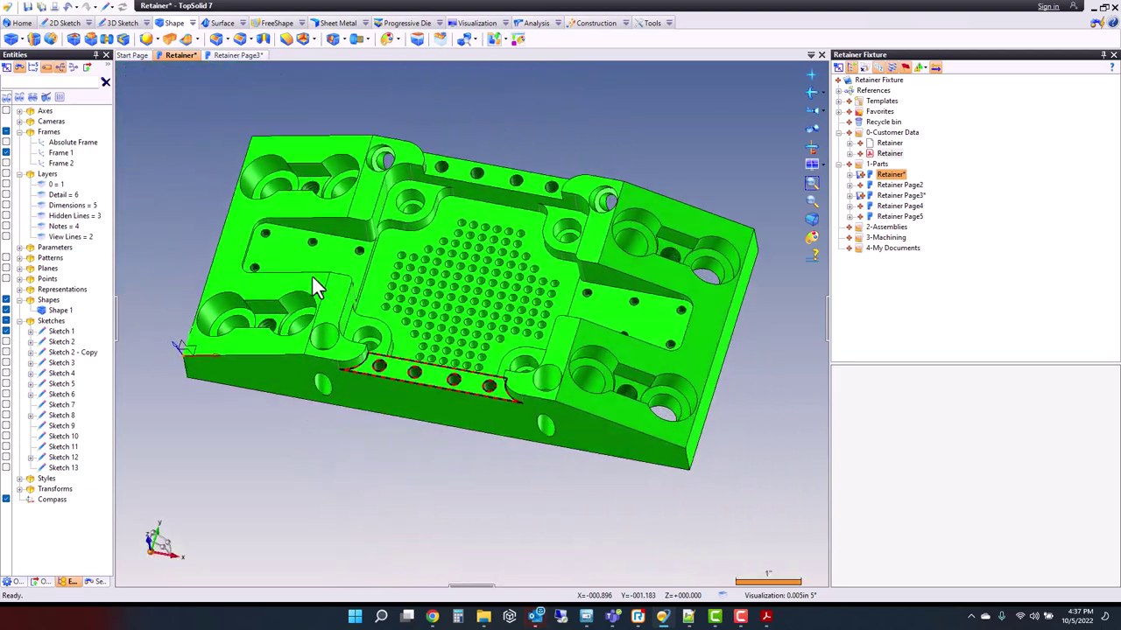